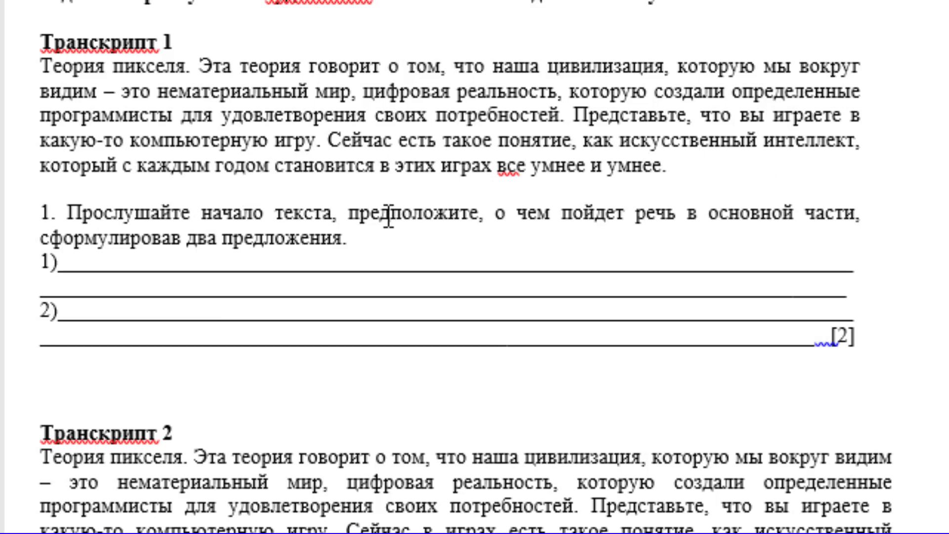
Step: Push the underscore line below item 1) onto a new line, leaving some stray test letters on line 1)
left_click(64, 270)
key("Return")
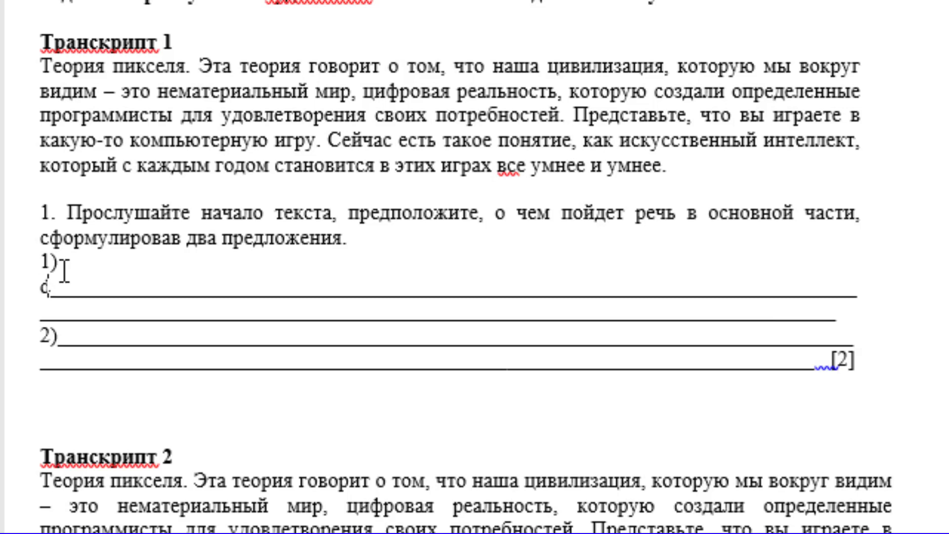
type("lfyyjv n")
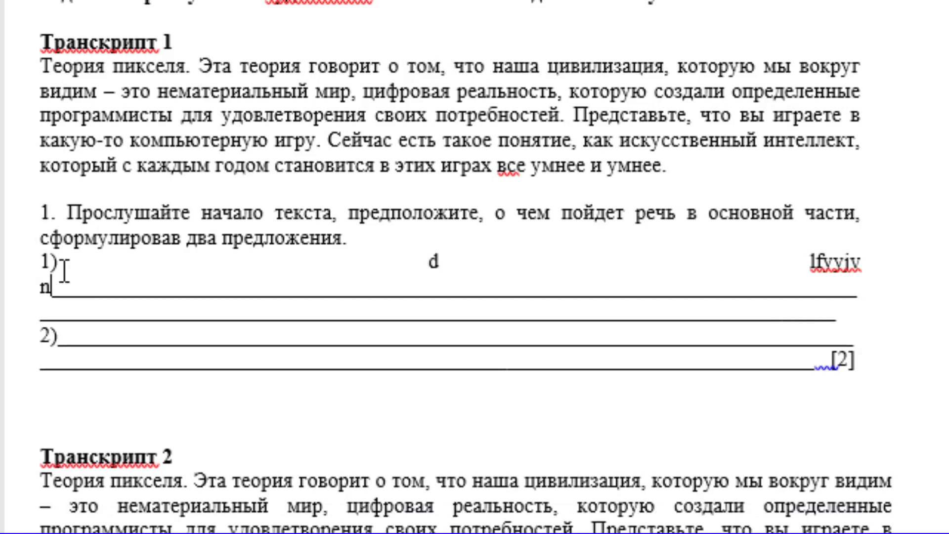
key("BackSpace")
key("BackSpace")
key("BackSpace")
key("BackSpace")
key("BackSpace")
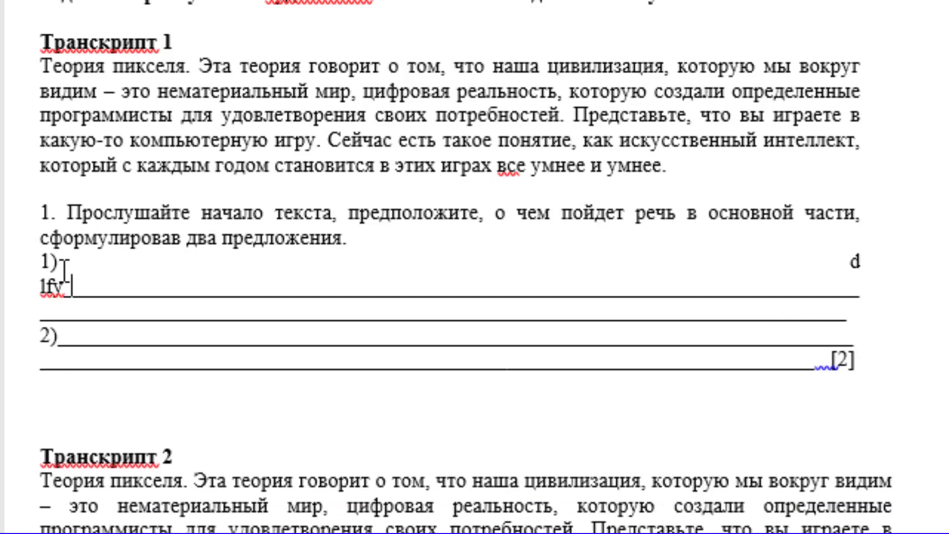
key("BackSpace")
key("BackSpace")
key("BackSpace")
key("BackSpace")
key("BackSpace")
key("BackSpace")
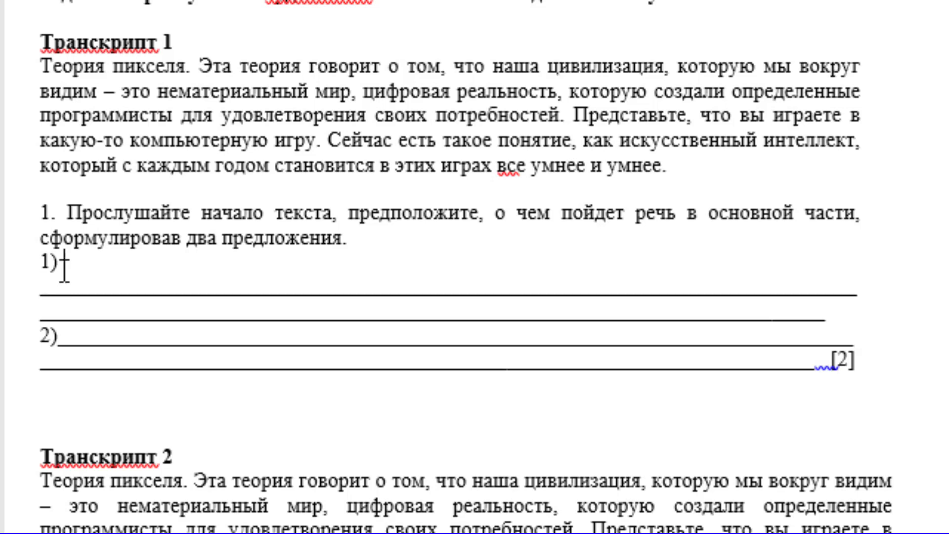
Step: Answer 1) with 'В данном тексте речь пойдет о новых технологиях и о их возможности', fixing технологиях
type("В дан")
type("но")
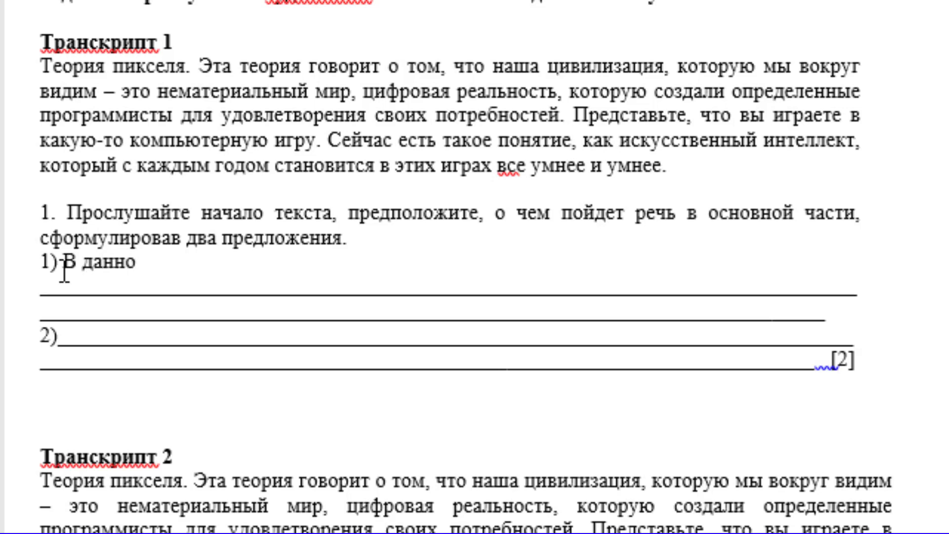
type("м тексте р")
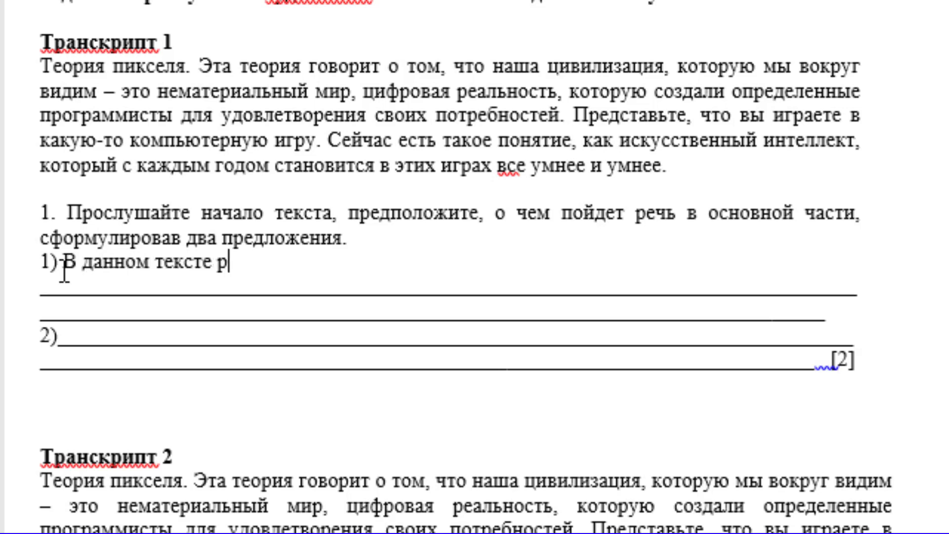
type("ечь пойд")
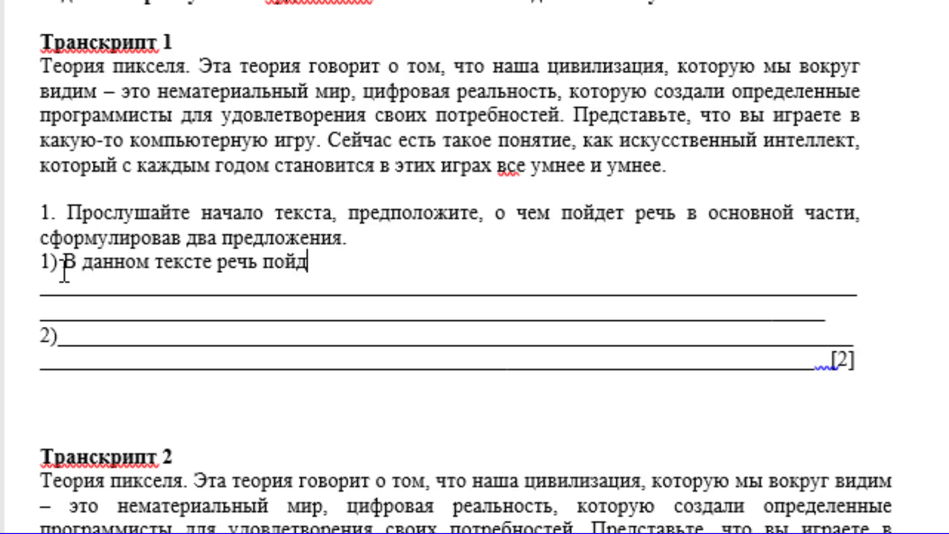
type("ет о новых тех")
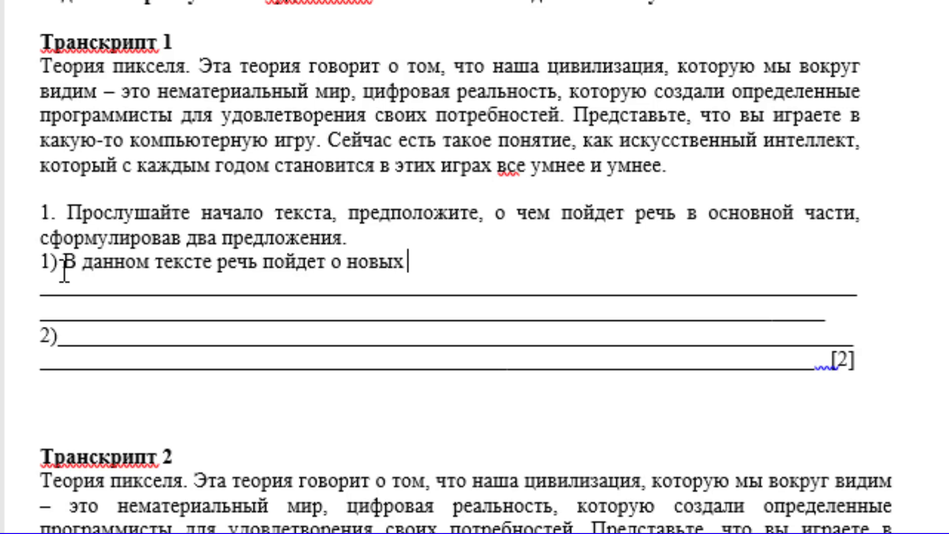
type("нолол")
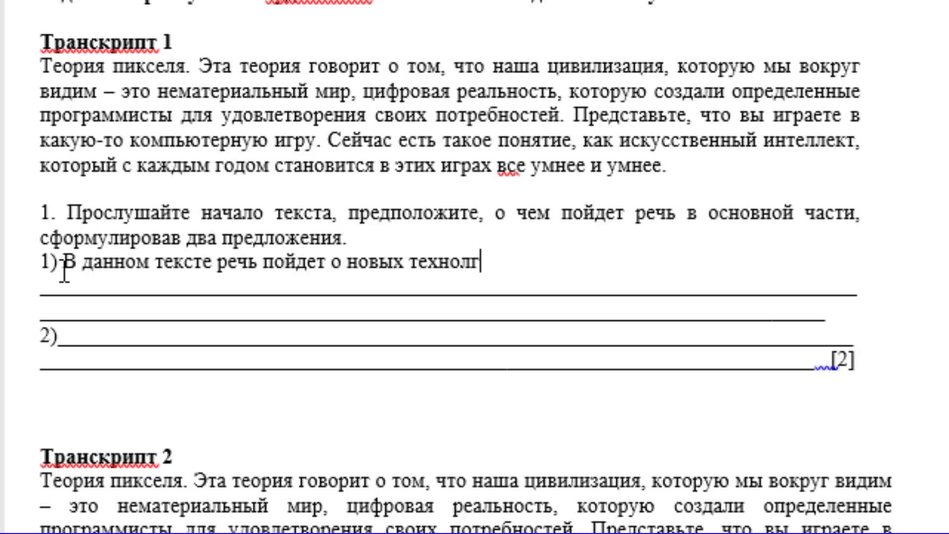
type("гия")
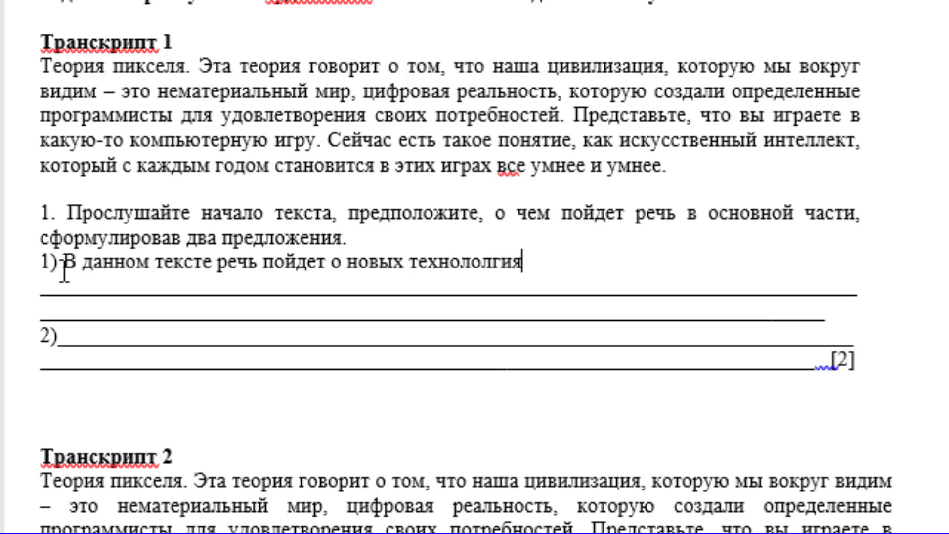
type("х и ")
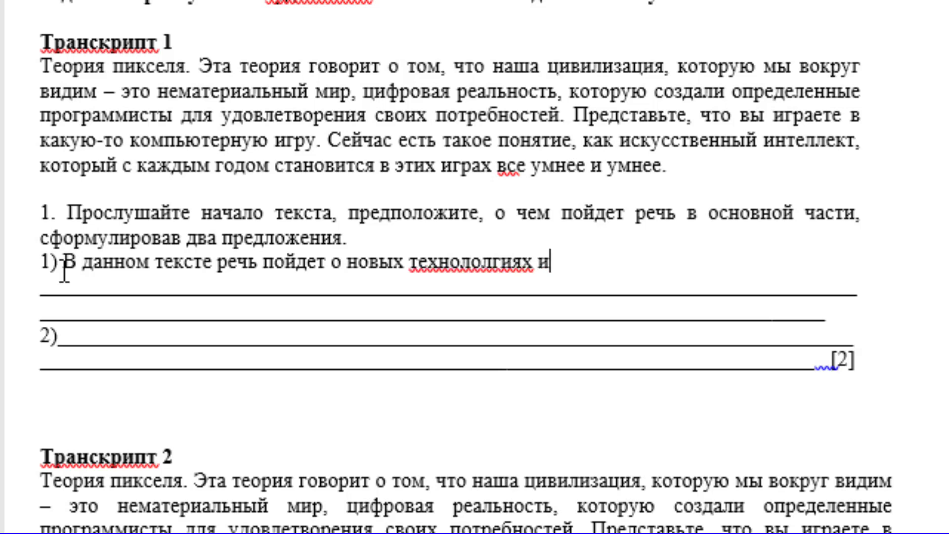
type("их")
right_click(523, 260)
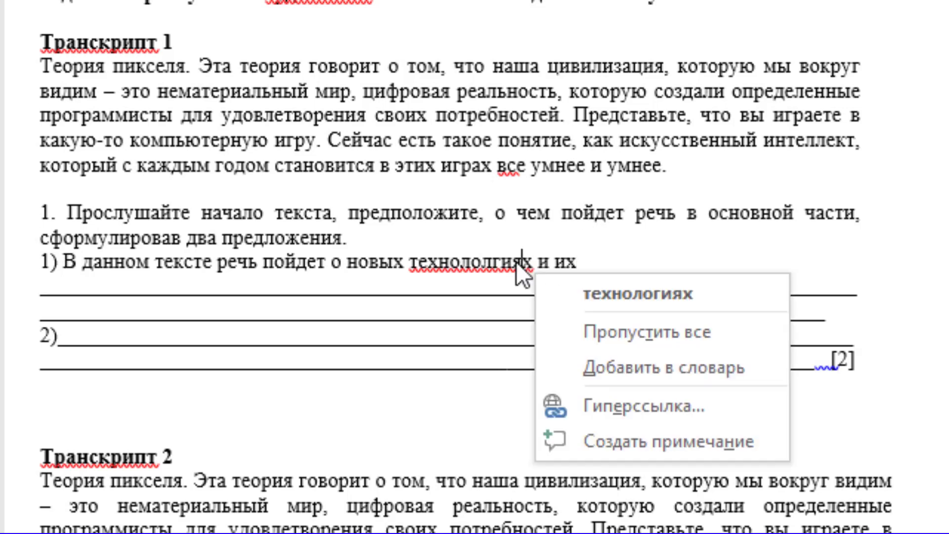
left_click(554, 285)
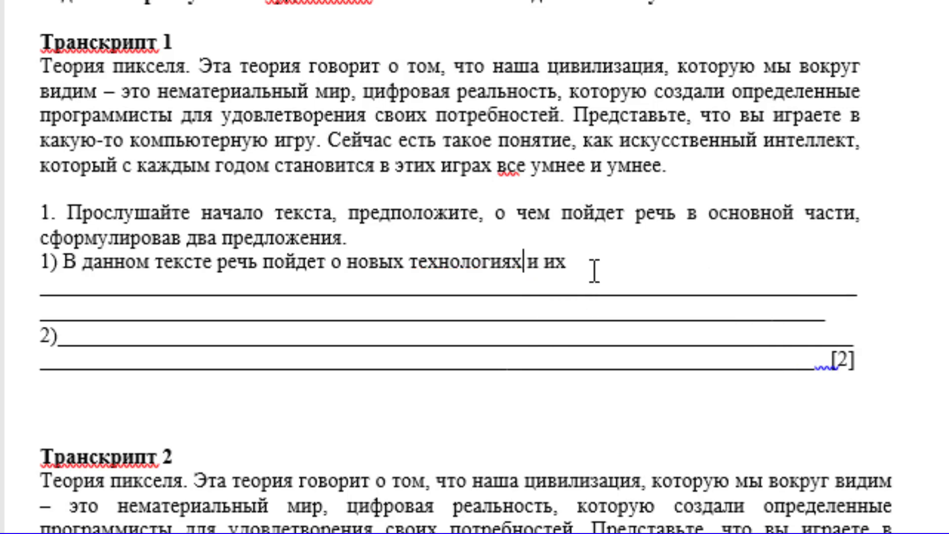
left_click(596, 270)
key("BackSpace")
key("BackSpace")
type("их во")
type("зможно")
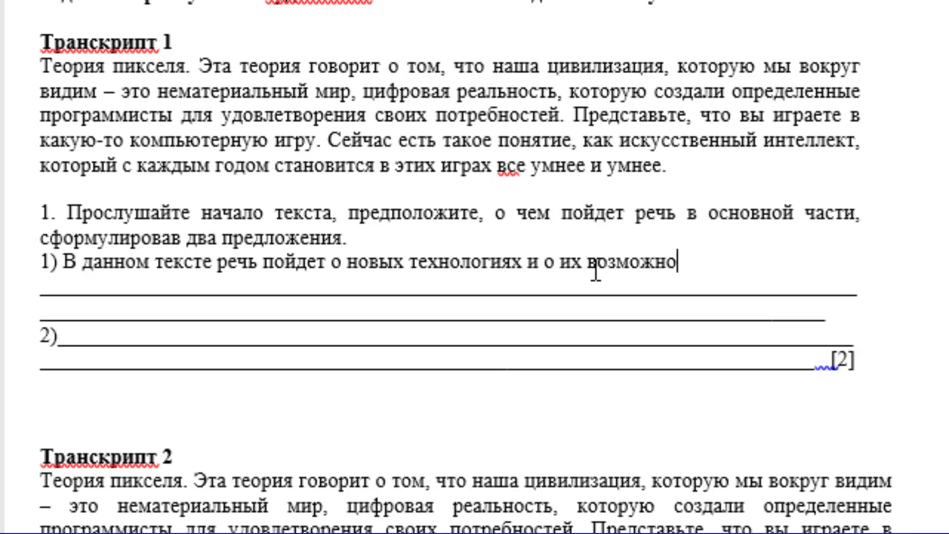
type("сти")
type("7")
Step: Delete the blank underscore lines under answer 1) and the one after 2)
triple_click(224, 283)
key("Delete")
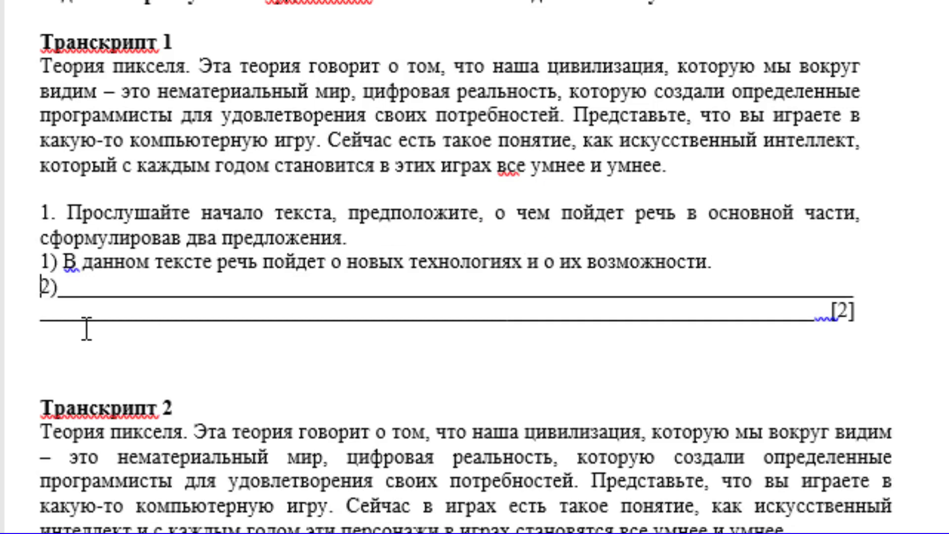
triple_click(97, 301)
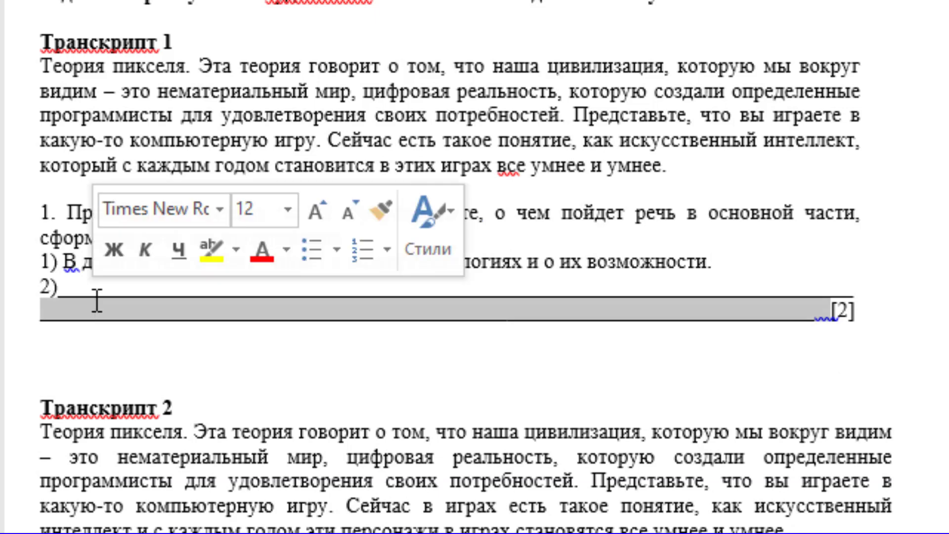
triple_click(116, 289)
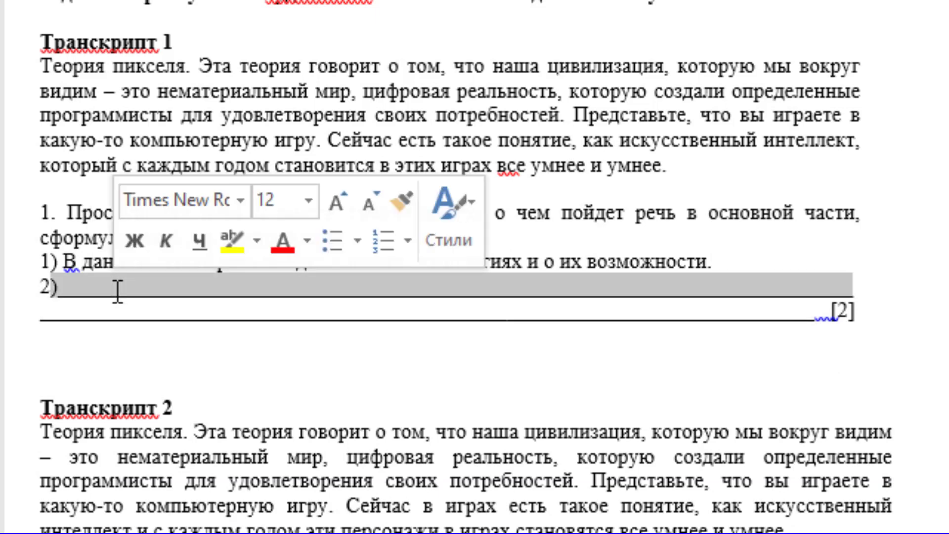
key("Delete")
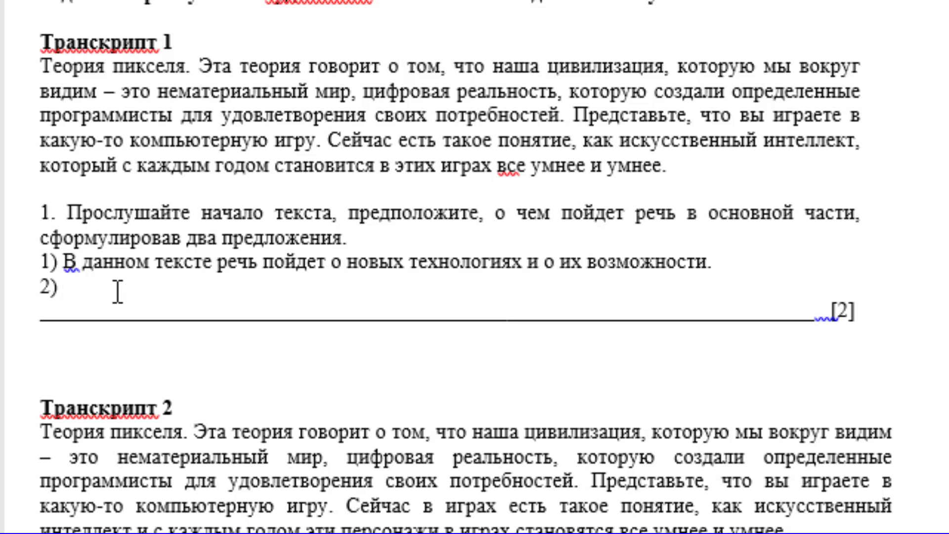
Step: Type answer 2): 'В наше время искусственный интеллект очень сильно развито.'
type("В н")
type("аше время и")
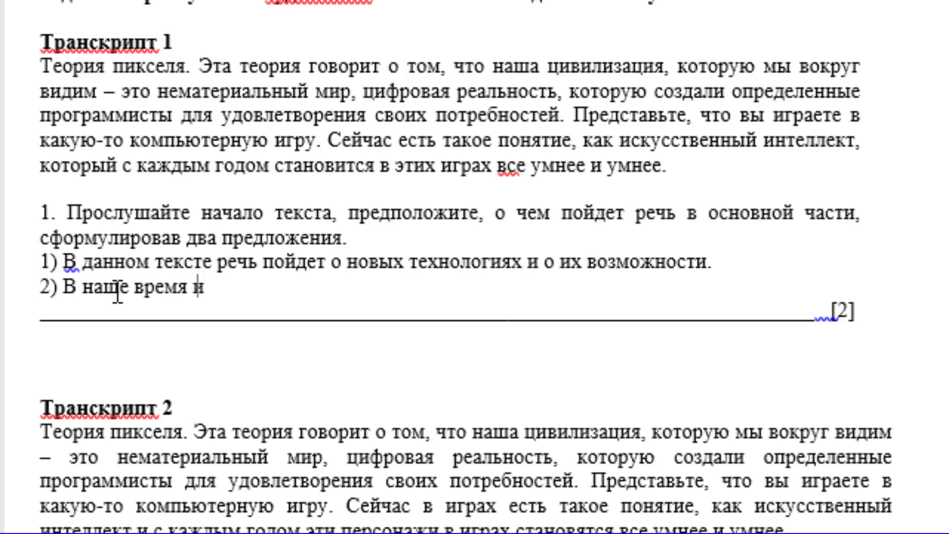
type("сск")
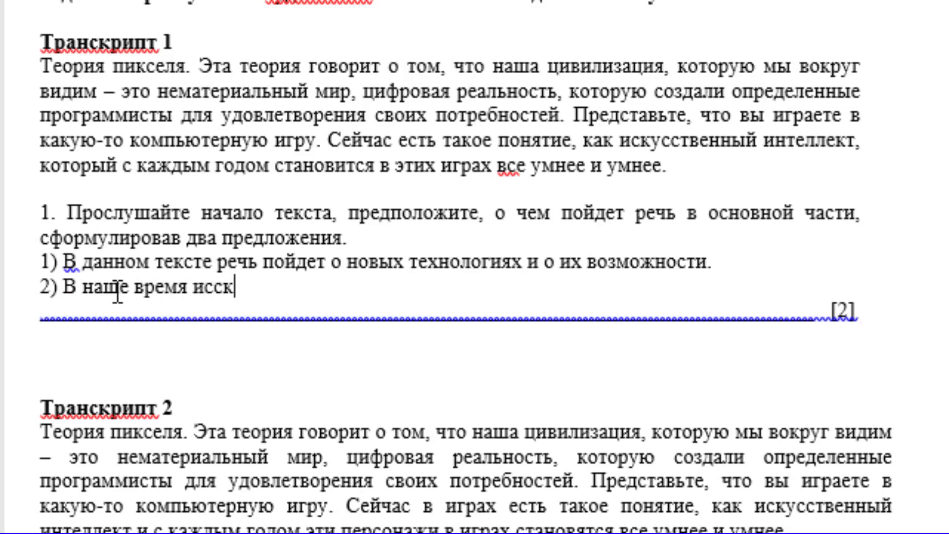
type("уственны")
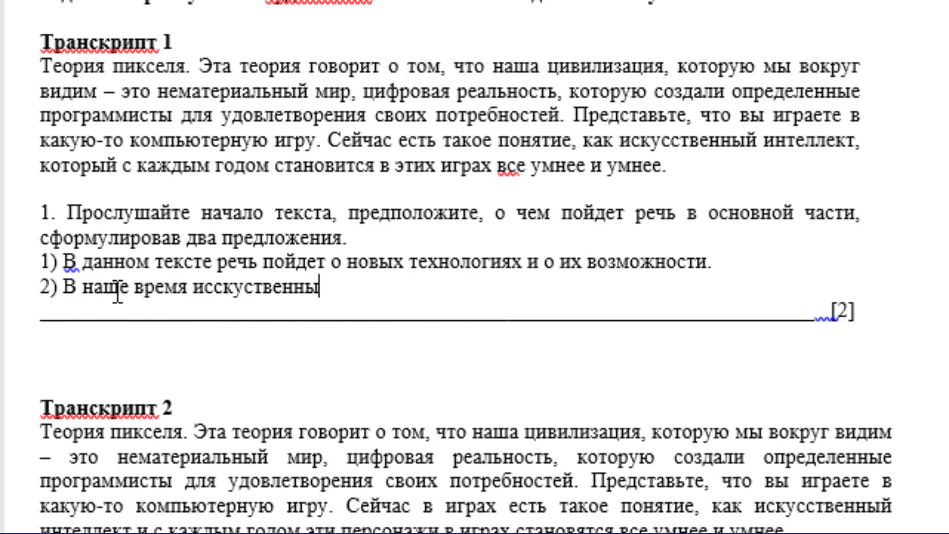
type("й интелелк")
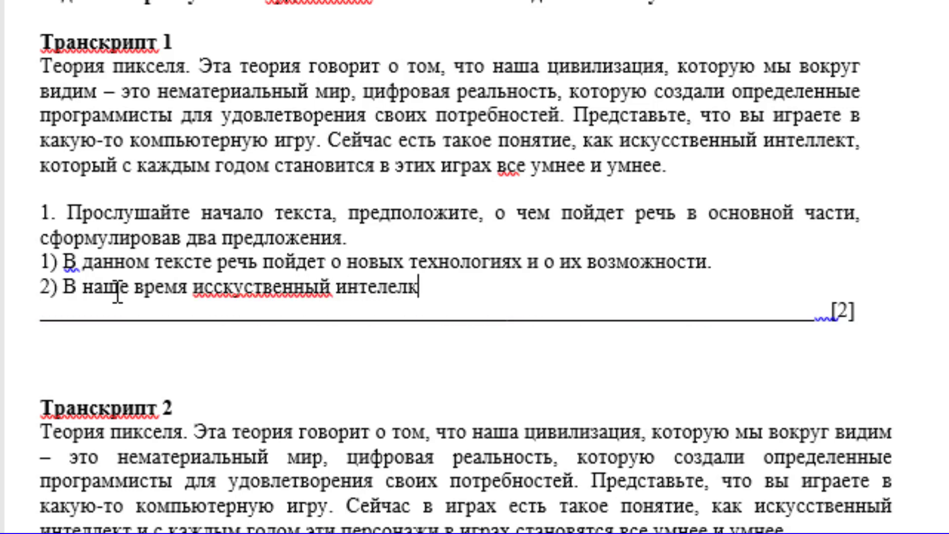
type("т очень с")
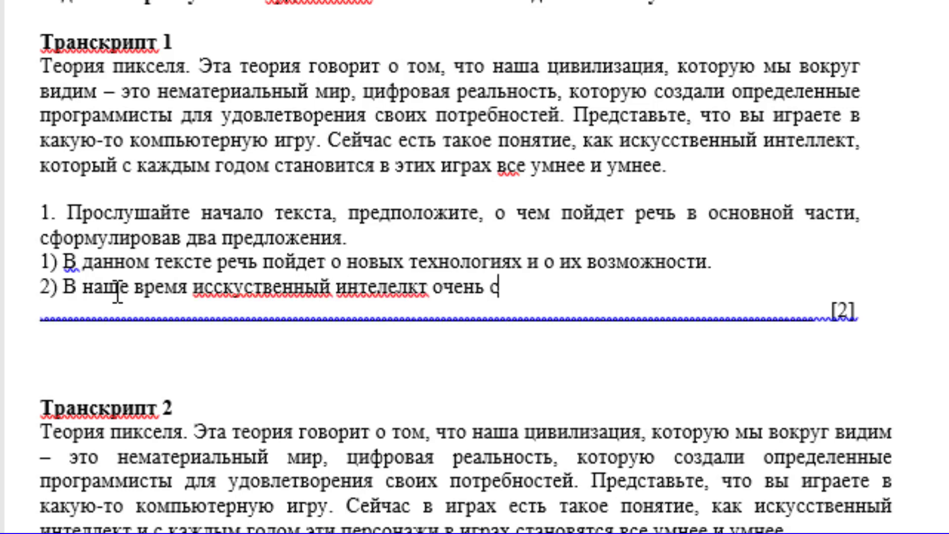
type("ильно ")
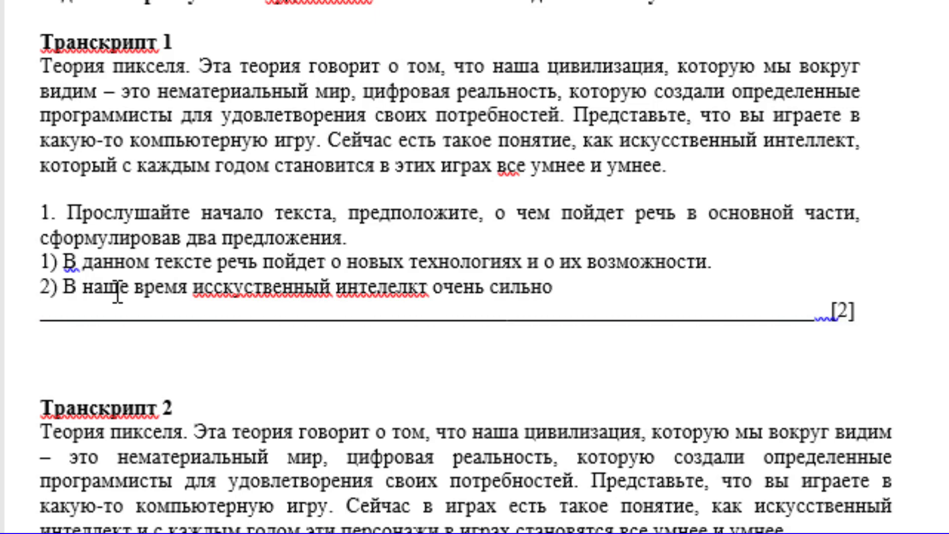
type("разви")
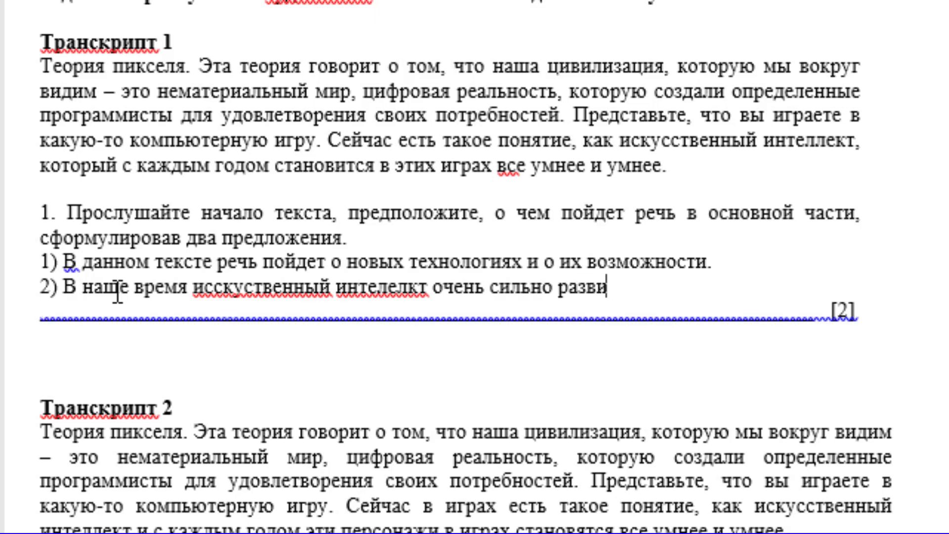
type("то")
key("BackSpace")
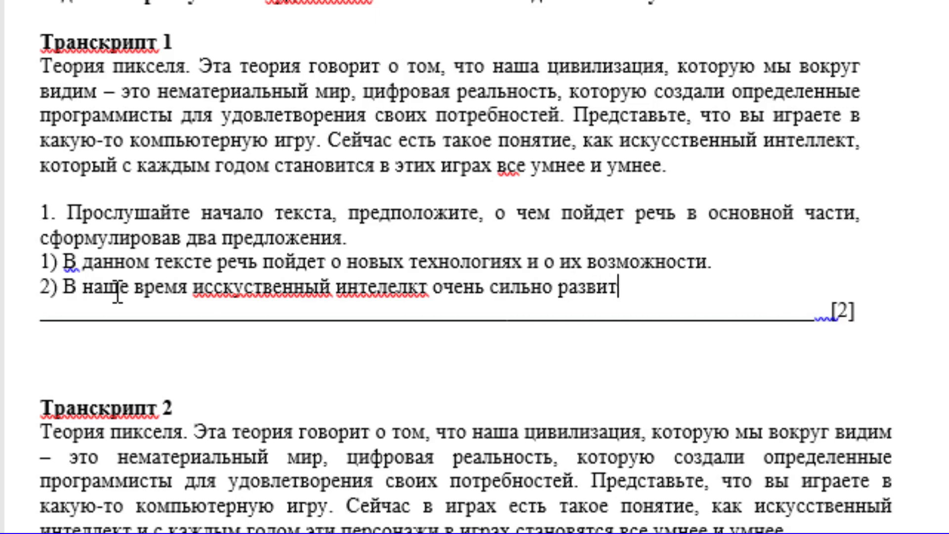
type("о7")
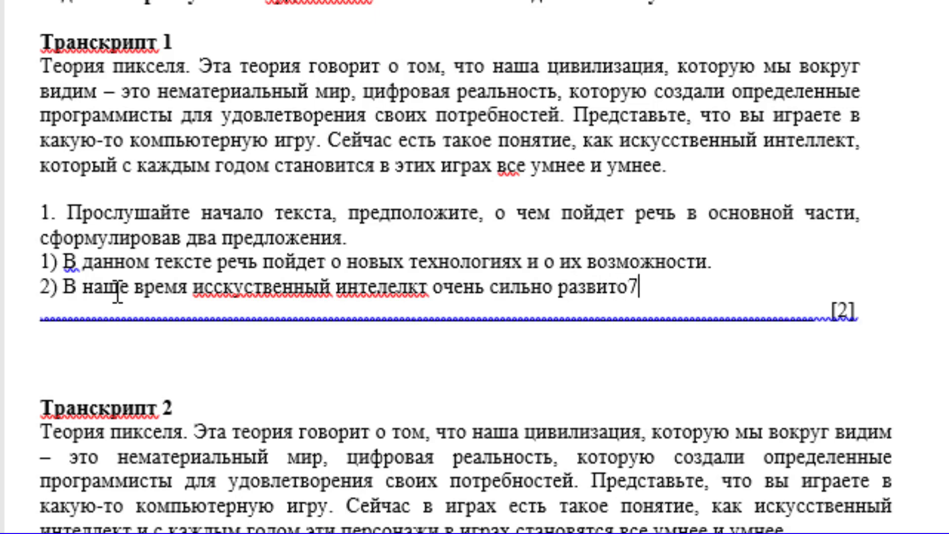
key("BackSpace")
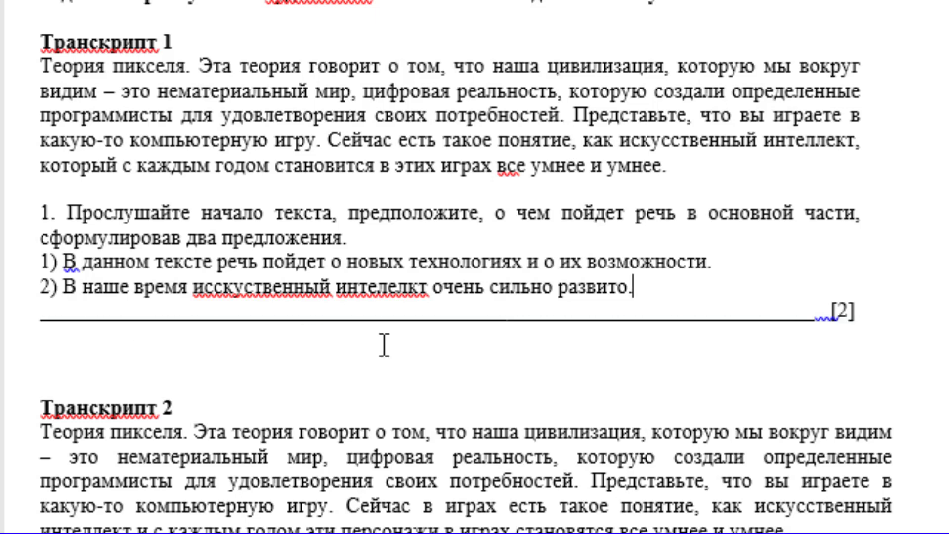
type(".")
Step: Correct the misspellings to искусственный and интеллект using the spelling suggestions
right_click(319, 286)
left_click(376, 312)
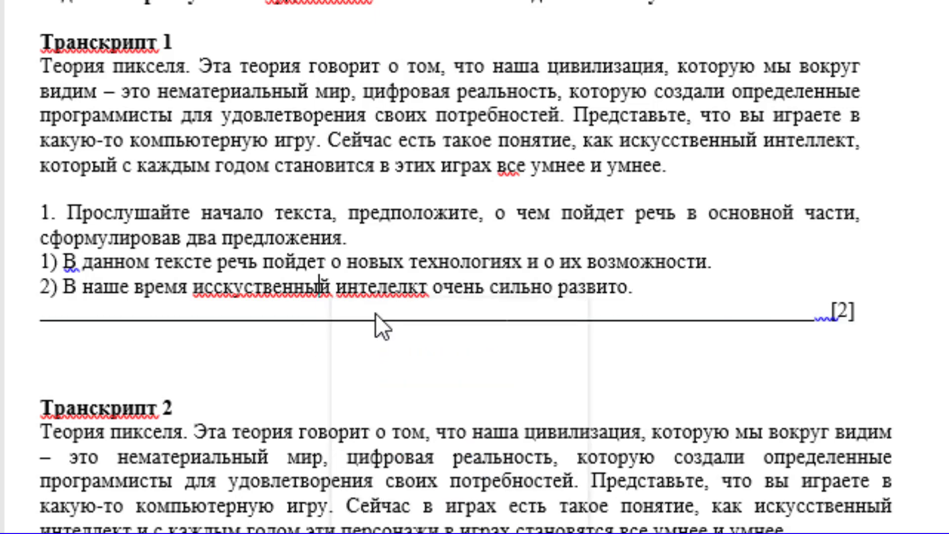
right_click(379, 287)
left_click(458, 319)
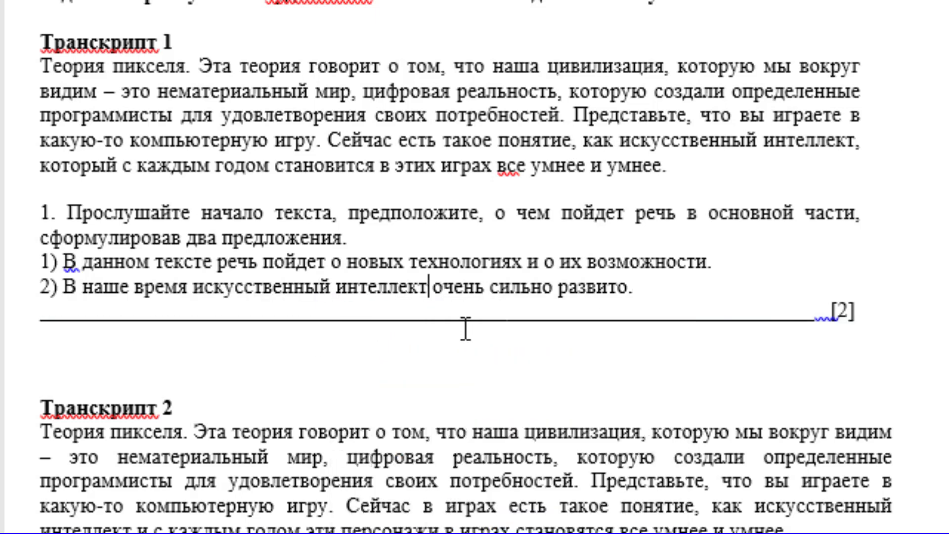
left_click(469, 336)
scroll(240, 286, "down", 3)
scroll(240, 286, "down", 1)
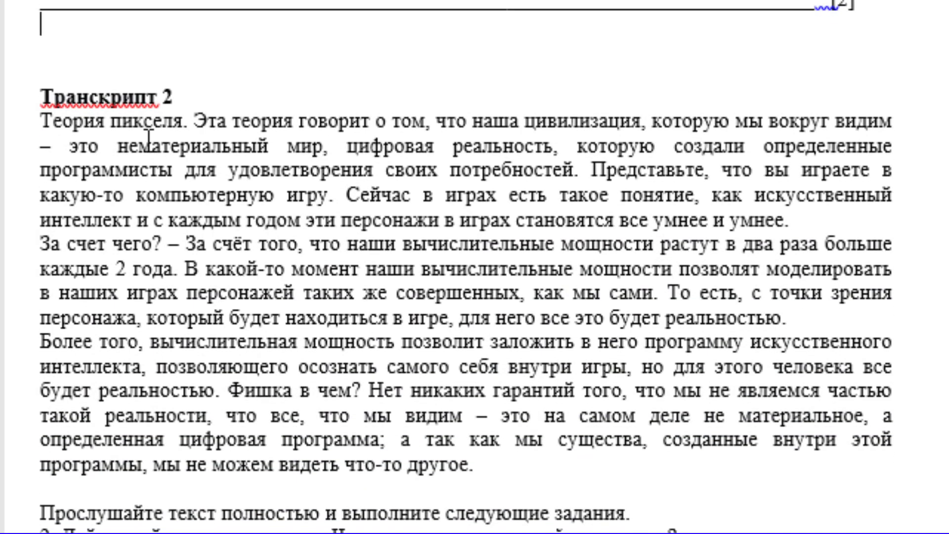
left_click(148, 99)
left_click_drag(386, 245, 296, 292)
left_click(277, 314)
scroll(278, 314, "down", 2)
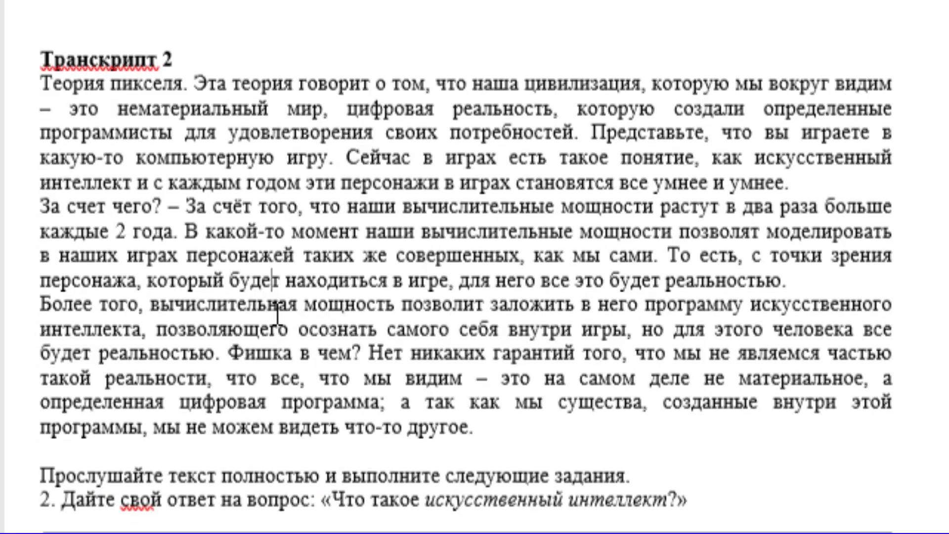
scroll(278, 314, "down", 2)
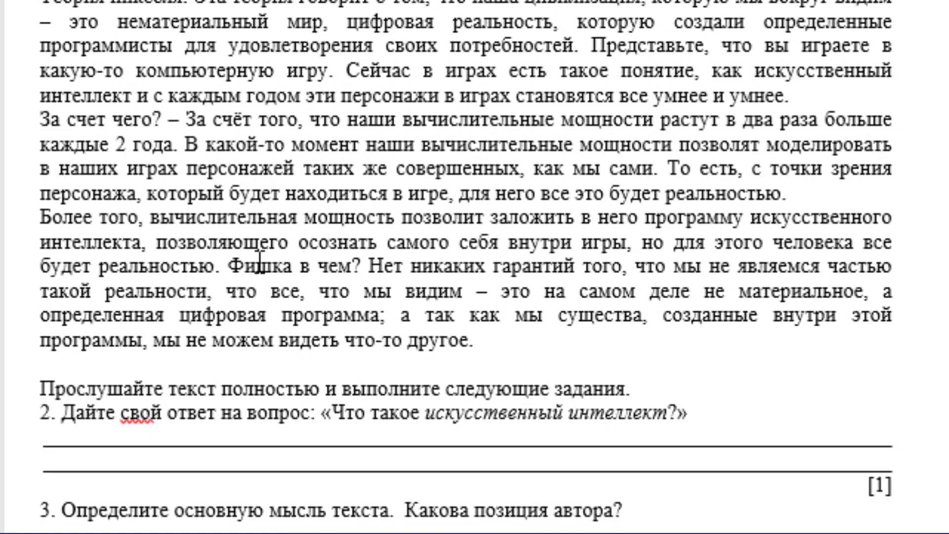
left_click_drag(229, 265, 343, 265)
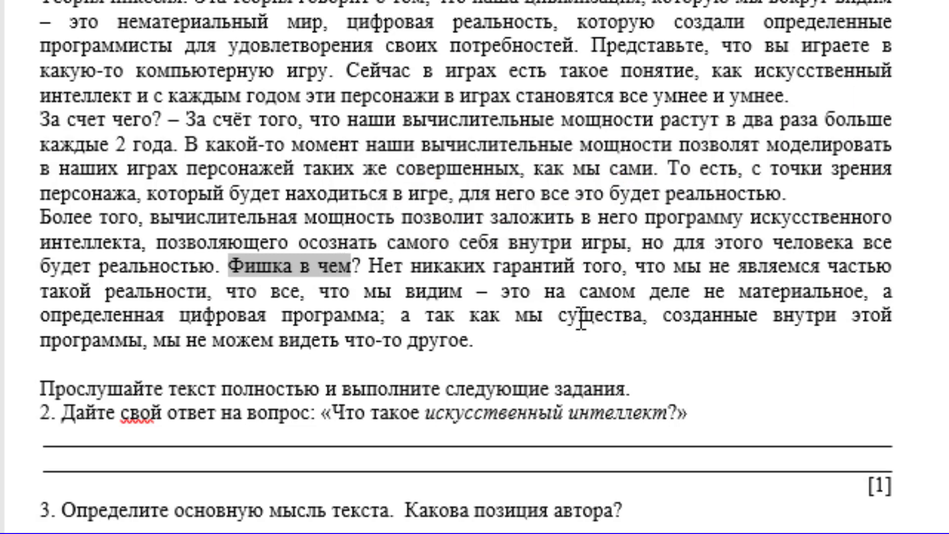
left_click_drag(581, 316, 614, 337)
left_click(411, 287)
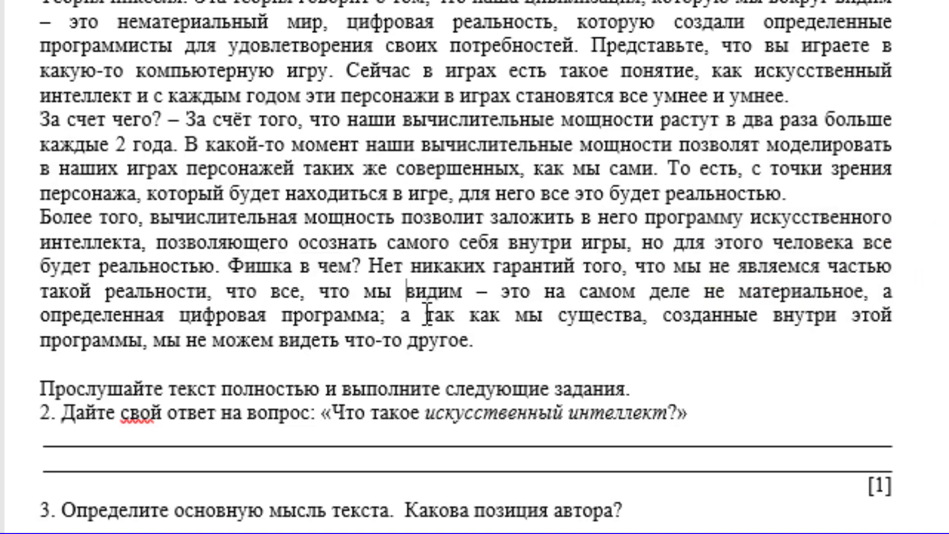
scroll(428, 315, "down", 1)
scroll(429, 315, "down", 1)
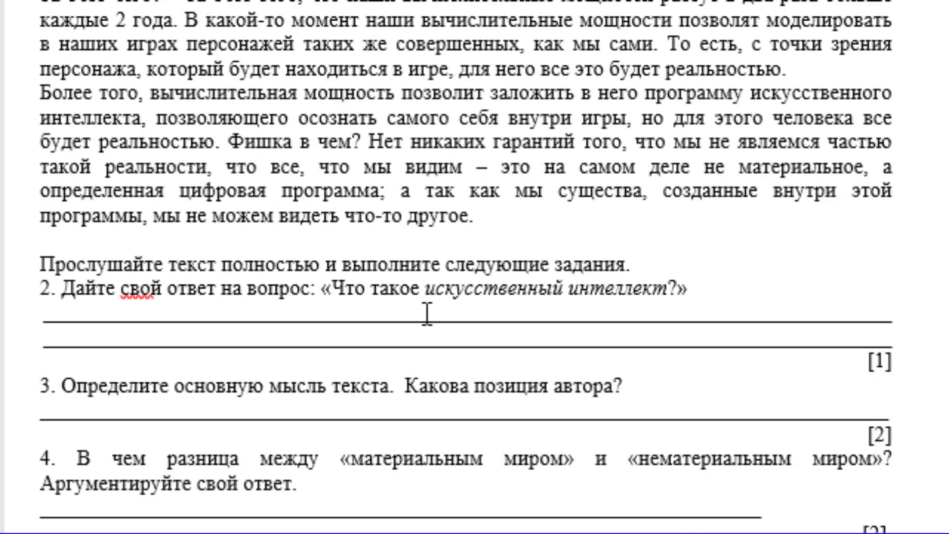
Step: Define AI under question 2 as the science and engineering field creating intelligent machines and programs
left_click(391, 288)
type("иск")
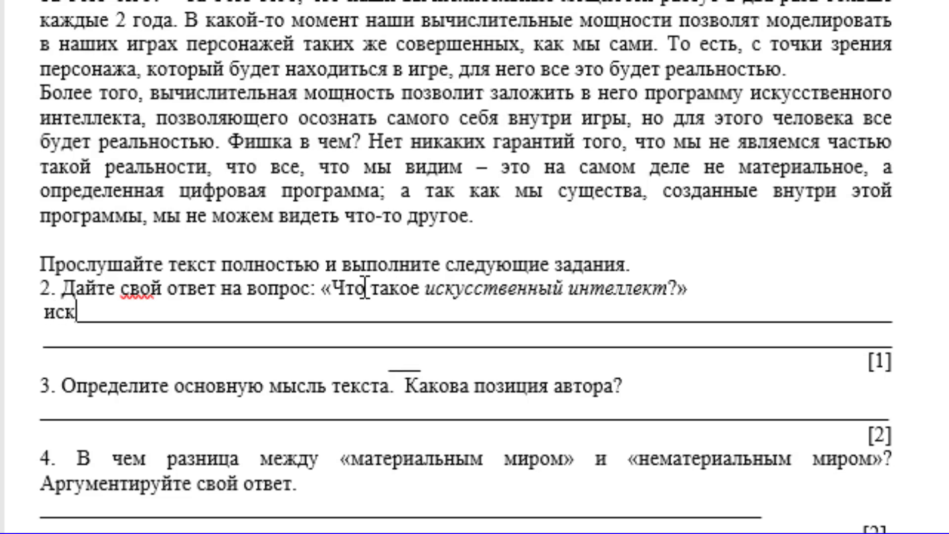
type("усств")
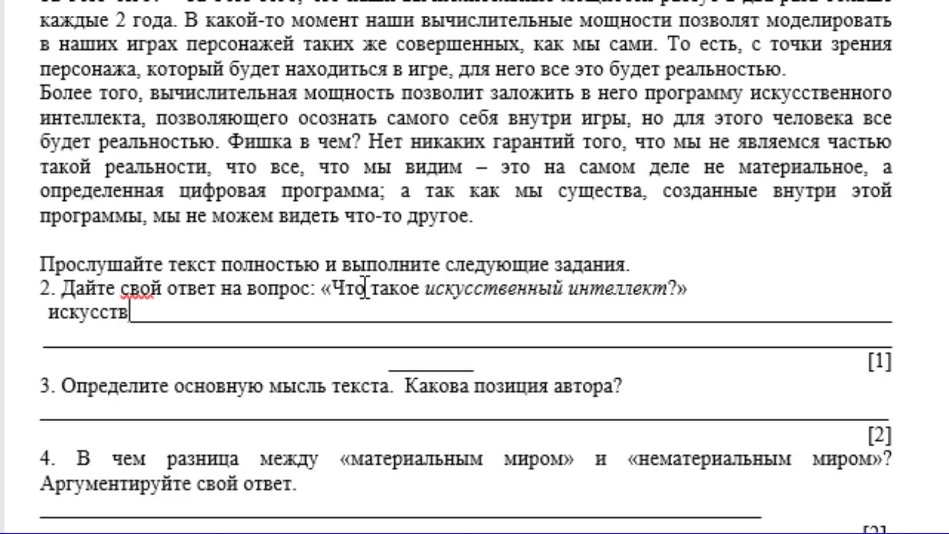
type("енный инте")
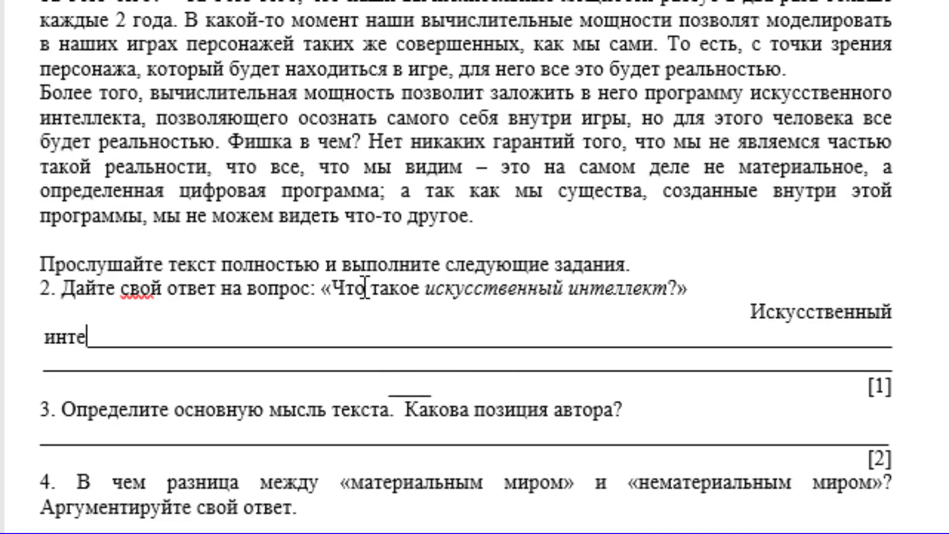
type("ллект -")
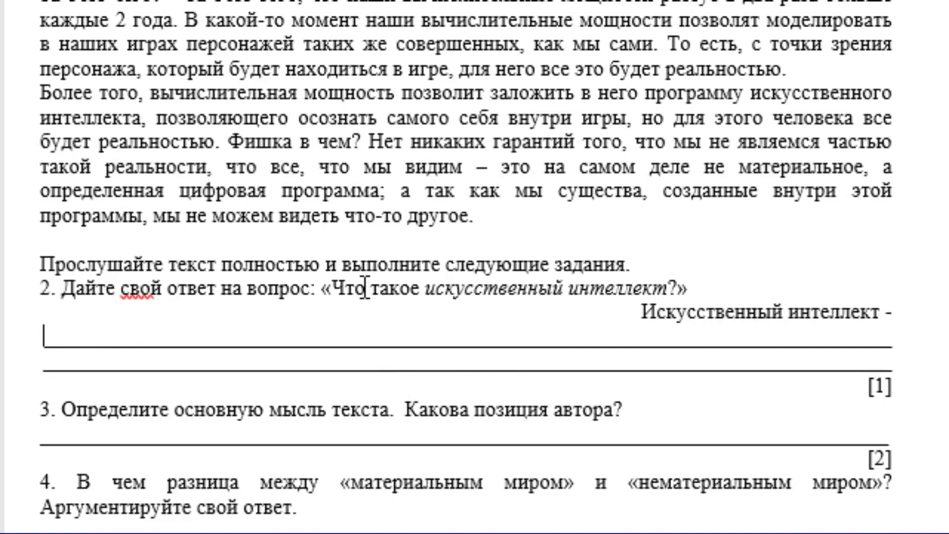
type("э")
type("то обла")
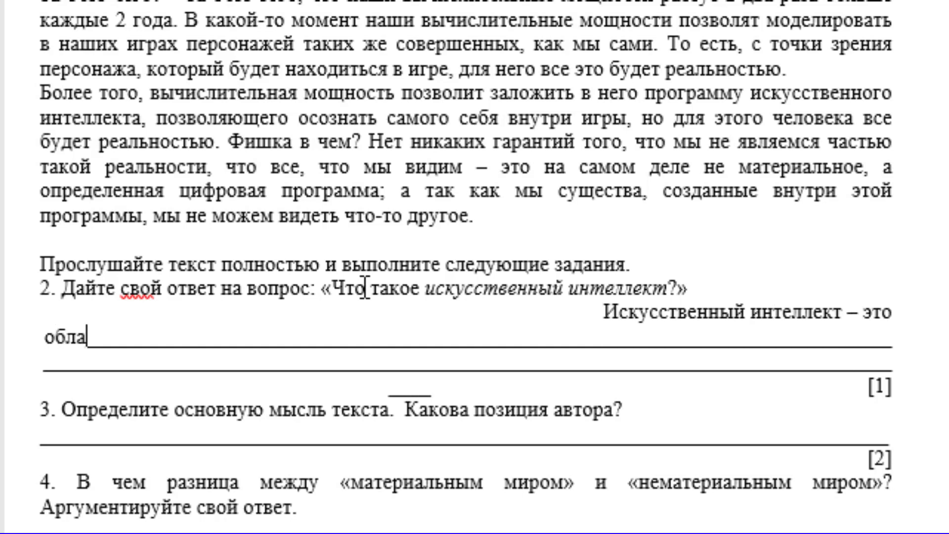
type("сть науки")
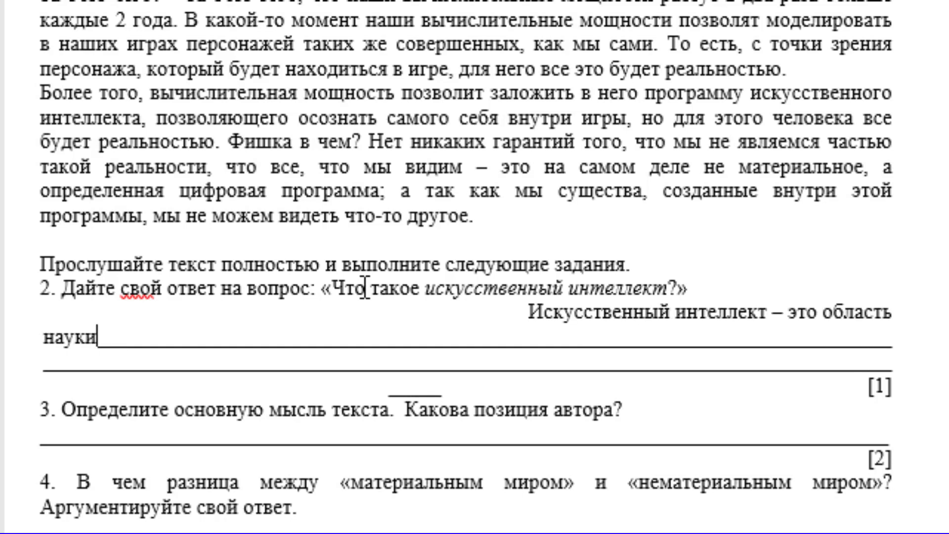
type(" и нжин")
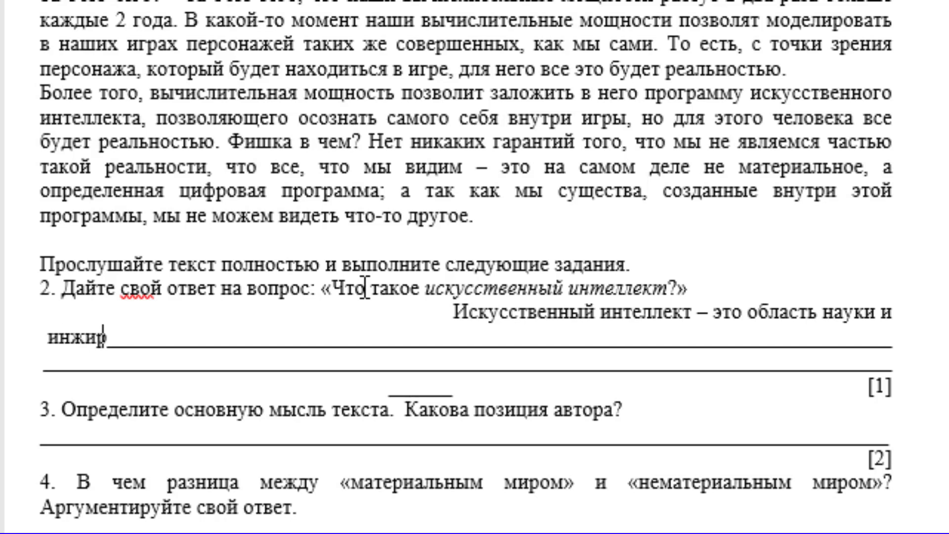
key("BackSpace")
type("ниринг")
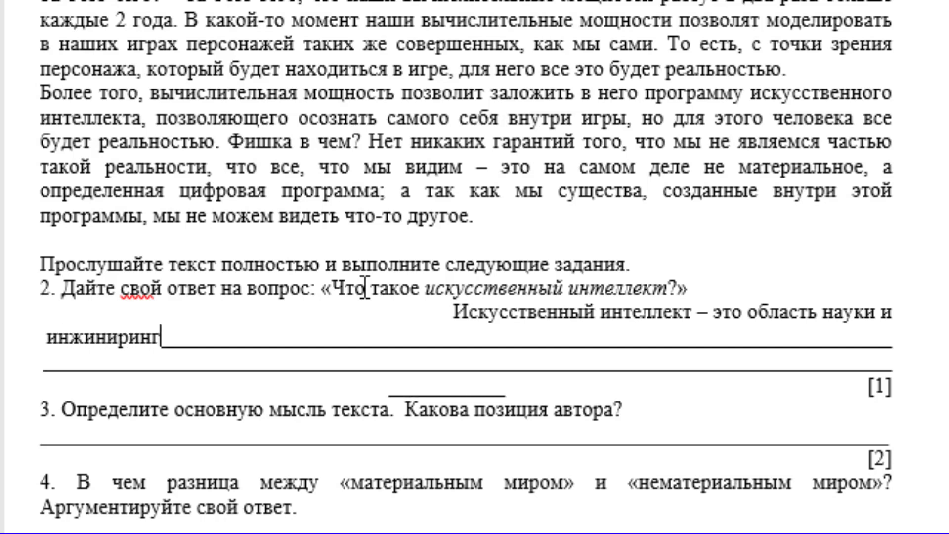
type("а,")
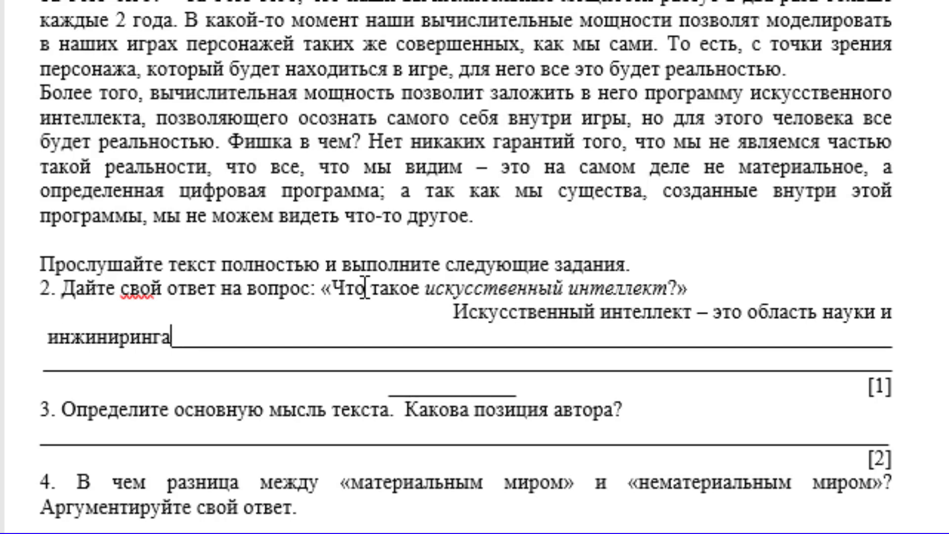
type(" нимаю")
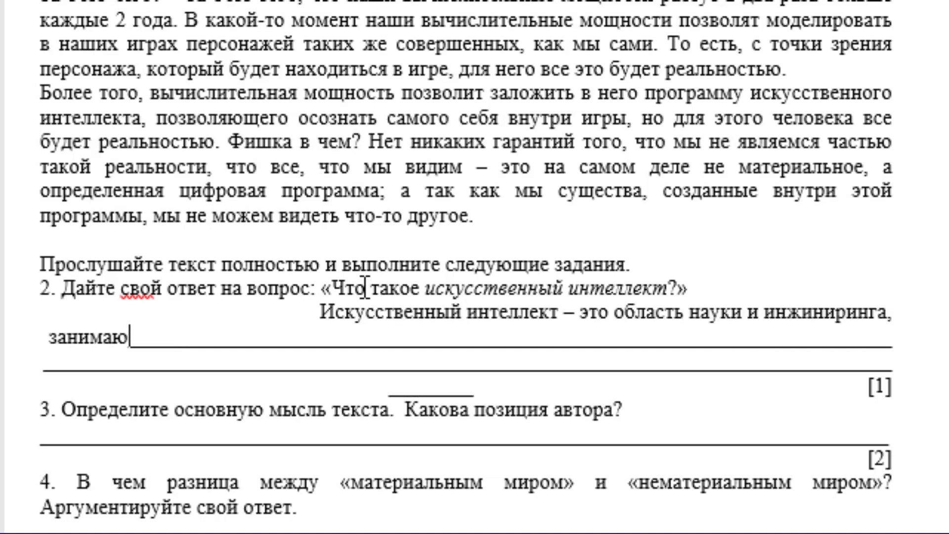
type("щи")
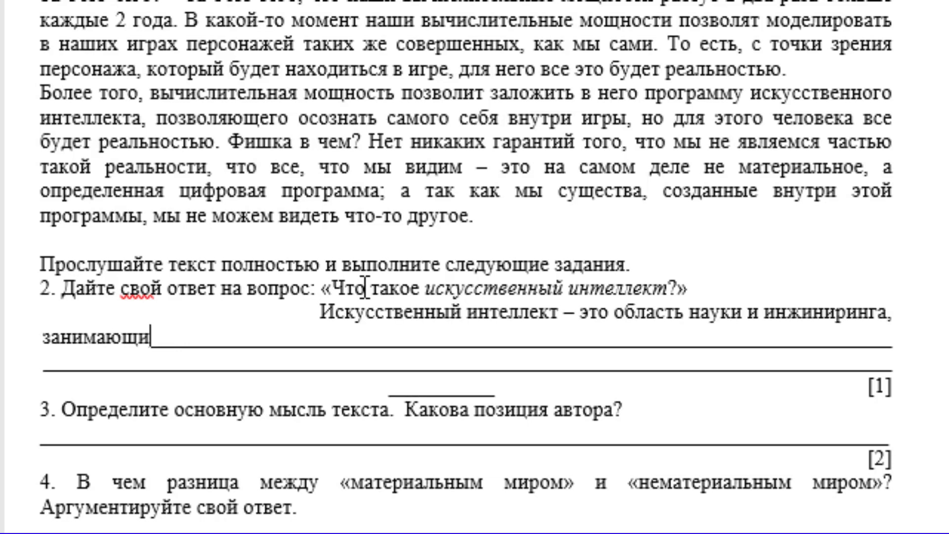
type("ася со")
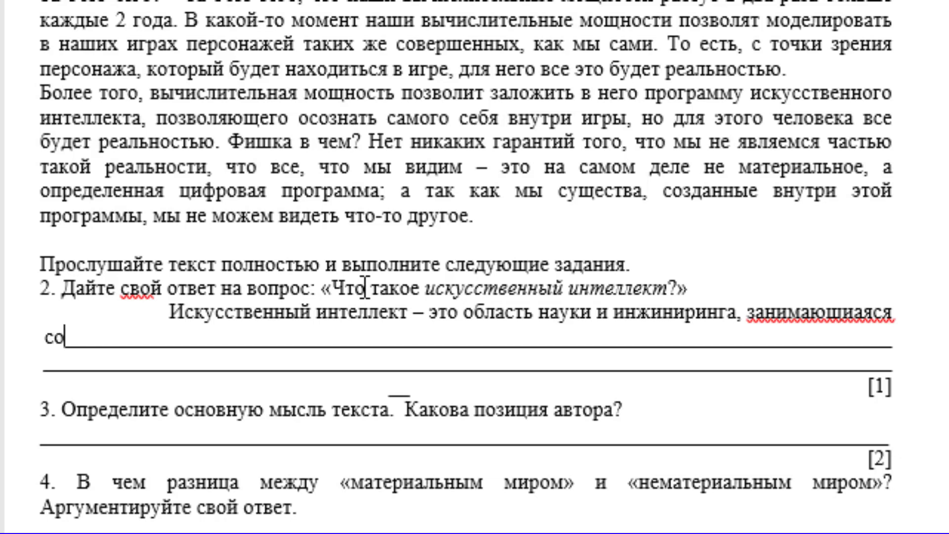
type("зданием ма")
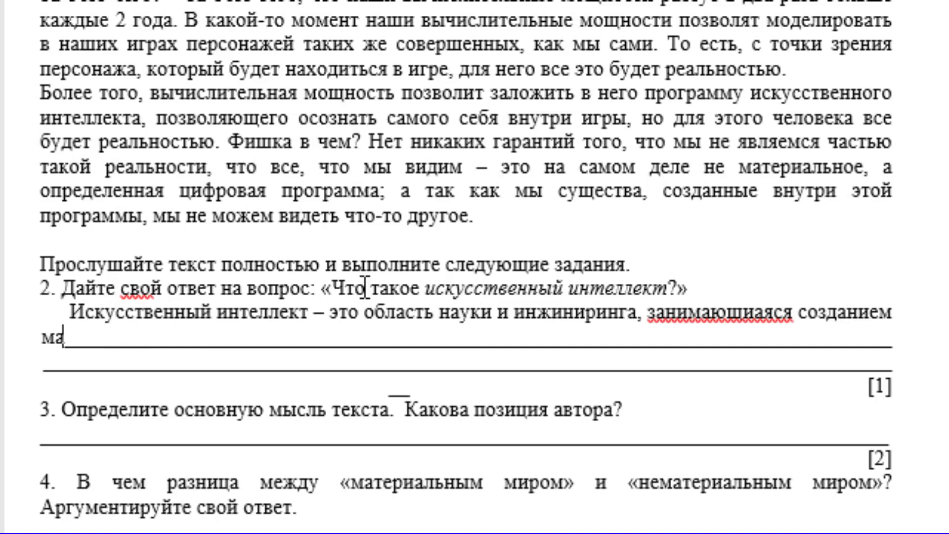
type("шин и к")
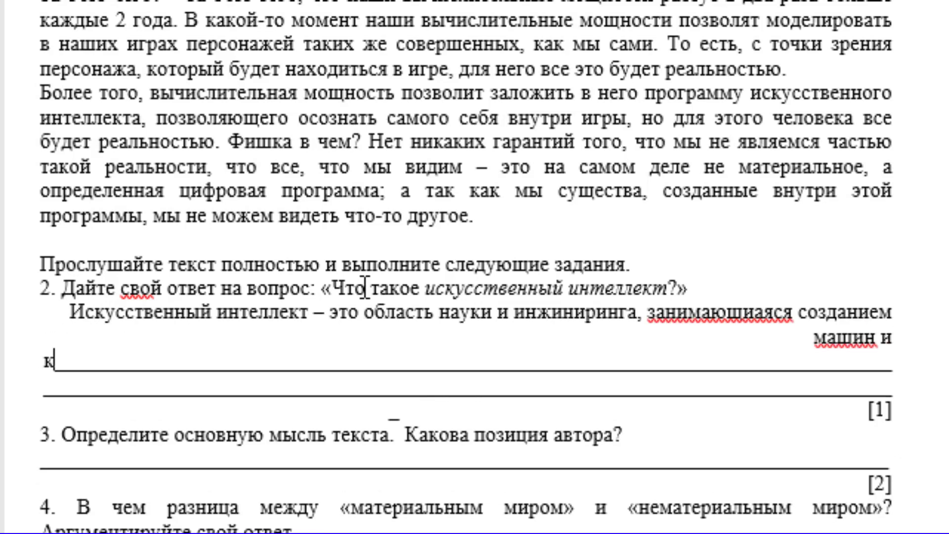
type("омпьют")
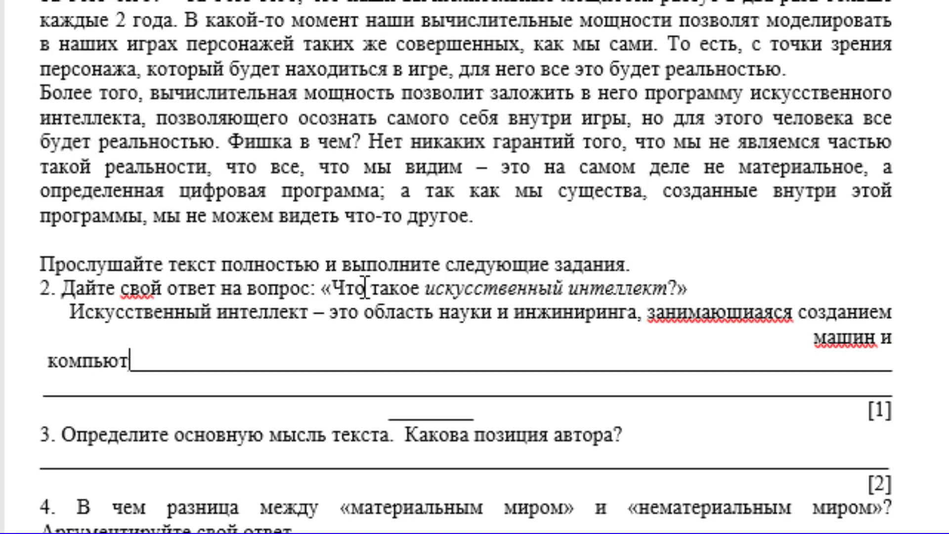
type("ерных прог")
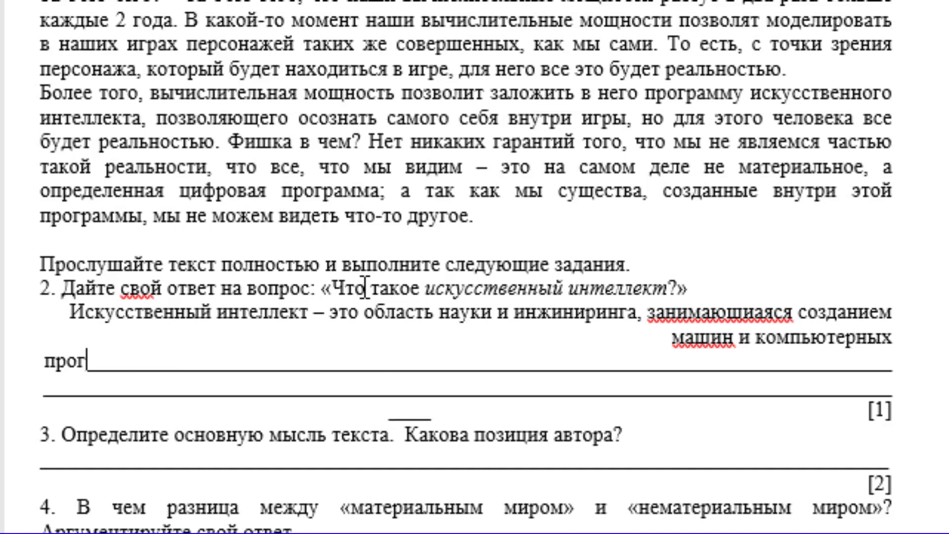
type("рамм, ")
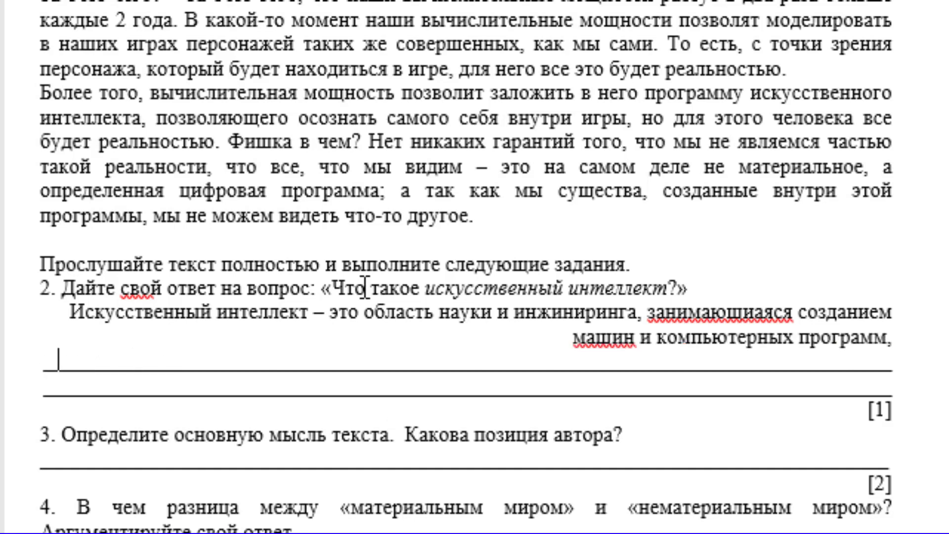
type("облада")
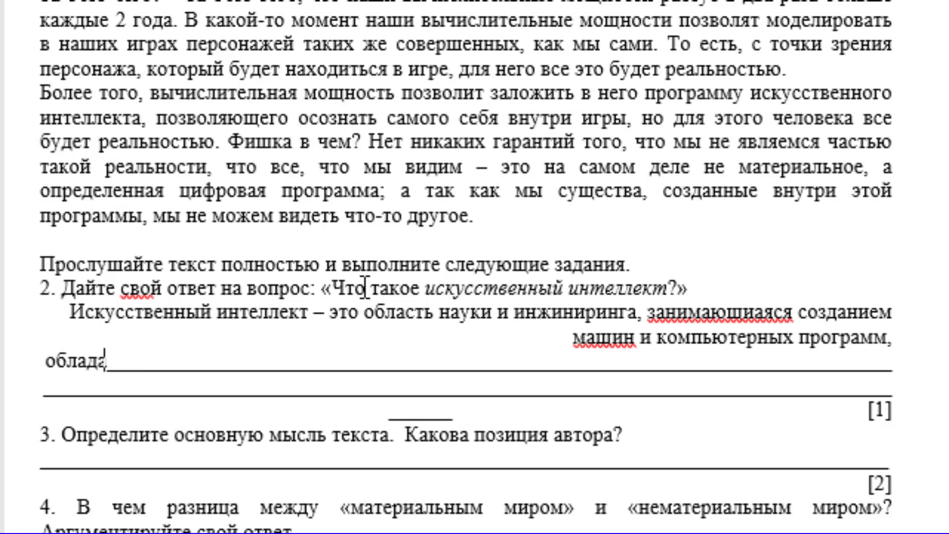
type("ю")
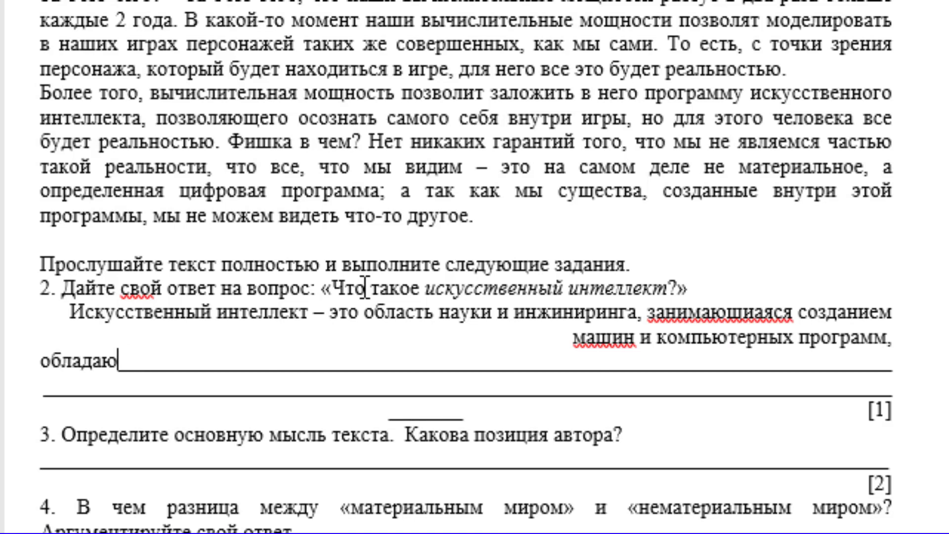
type("щих инт")
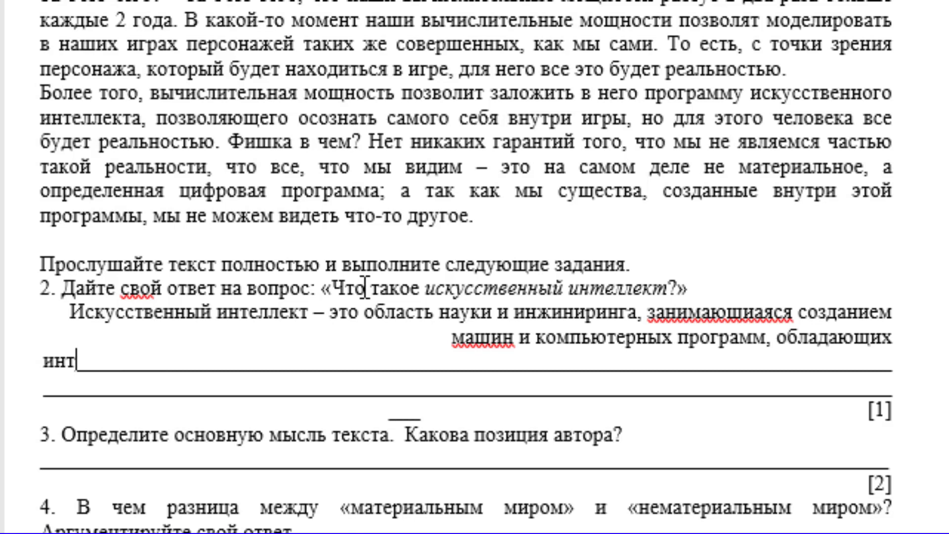
type("еллектом")
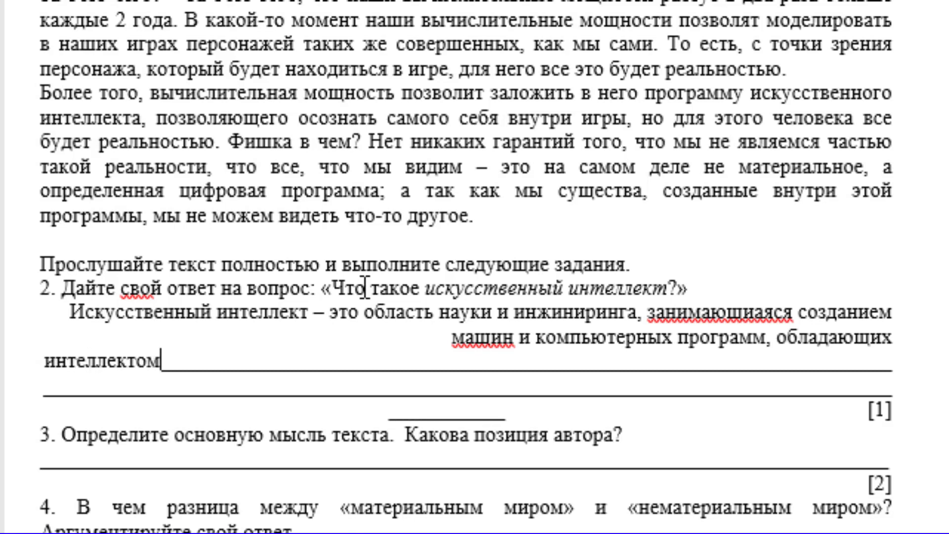
type(".")
key("Return")
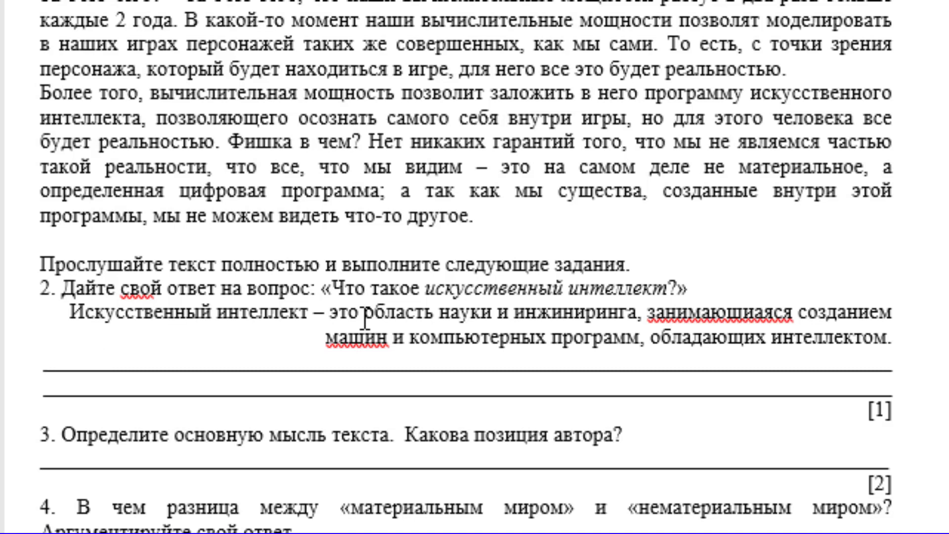
Step: Realign question 2's answer to the left margin and resolve the spelling flags on занимающаяся and машин
key("ctrl+z")
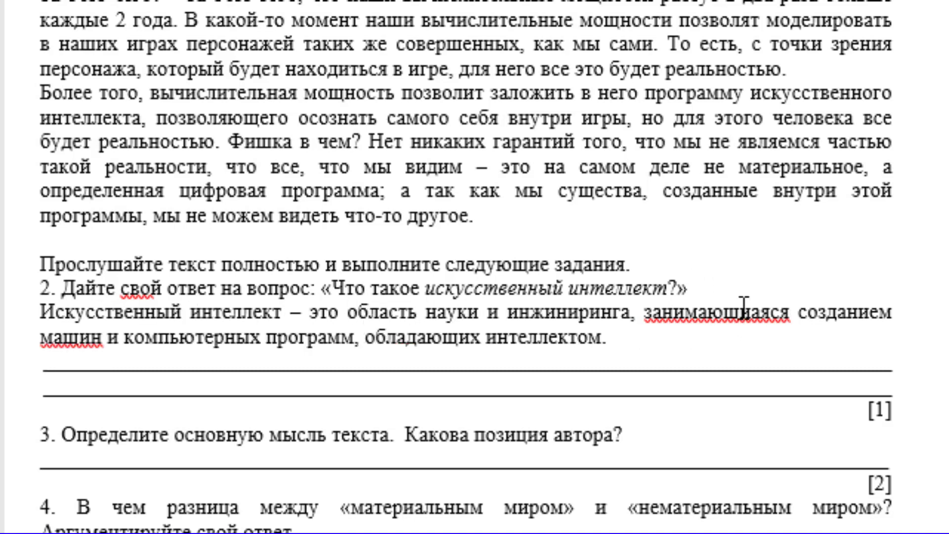
right_click(744, 309)
left_click(563, 337)
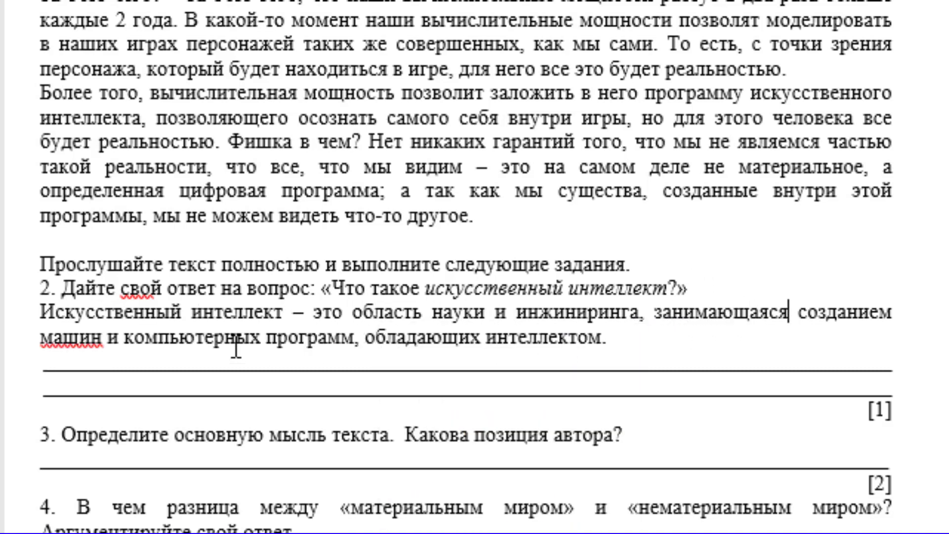
right_click(87, 340)
left_click(70, 345)
right_click(81, 336)
left_click(148, 445)
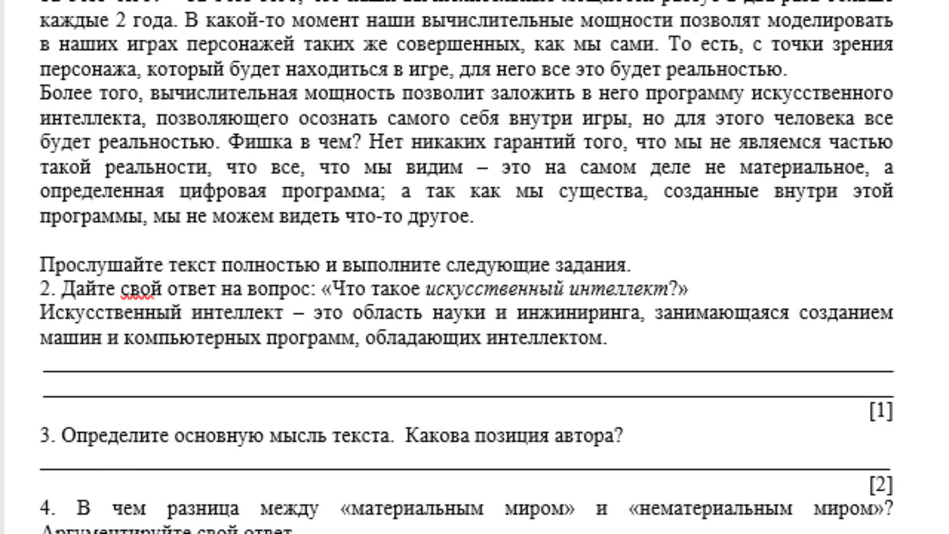
Step: Add a blank answer line under question 3 without automatic list numbering
scroll(301, 326, "down", 3)
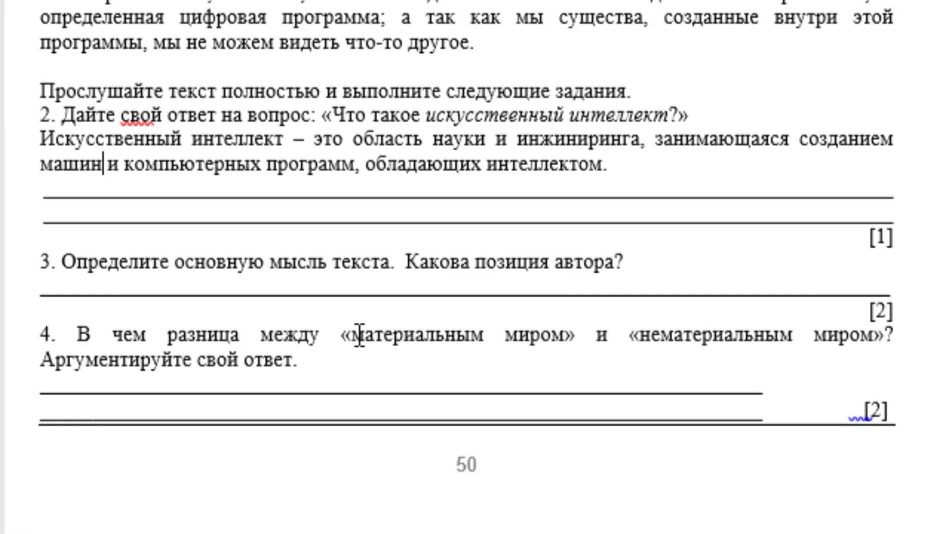
left_click(363, 247)
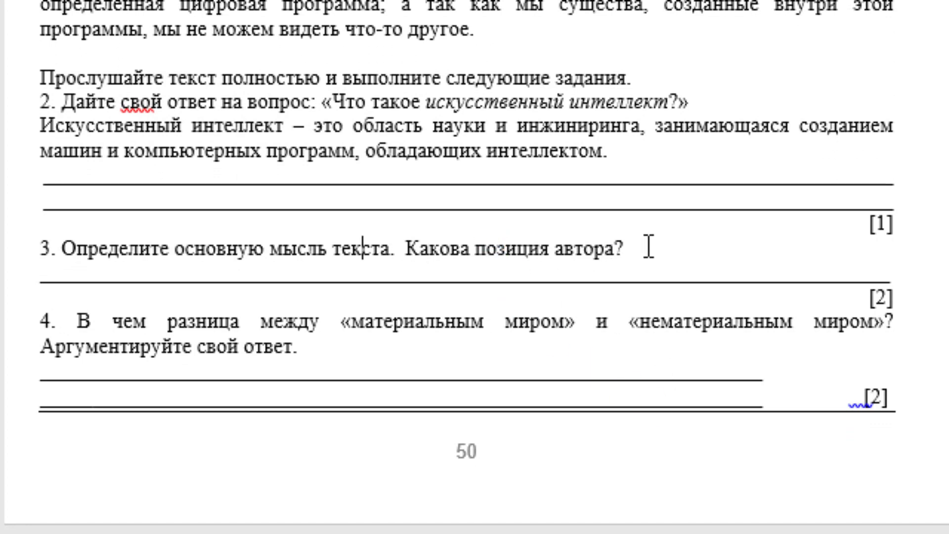
key("Return")
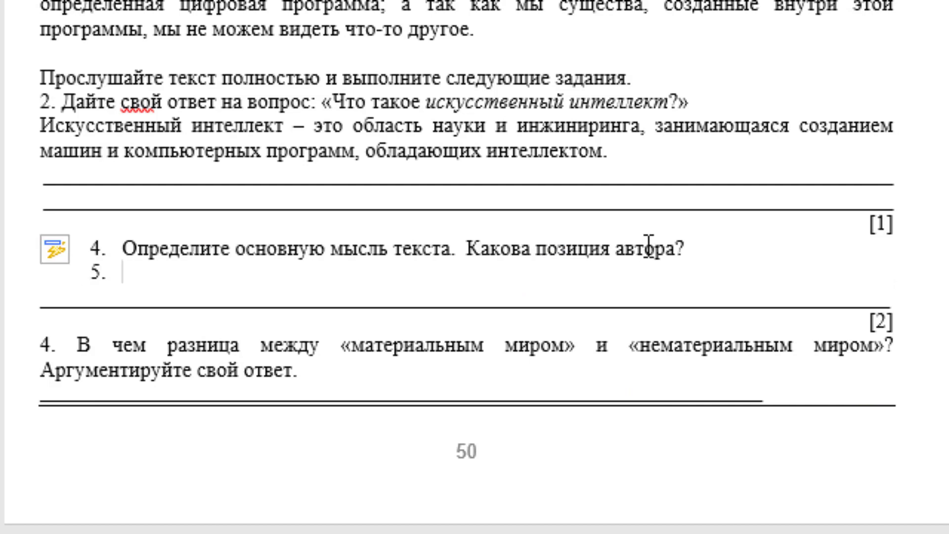
key("ctrl+z")
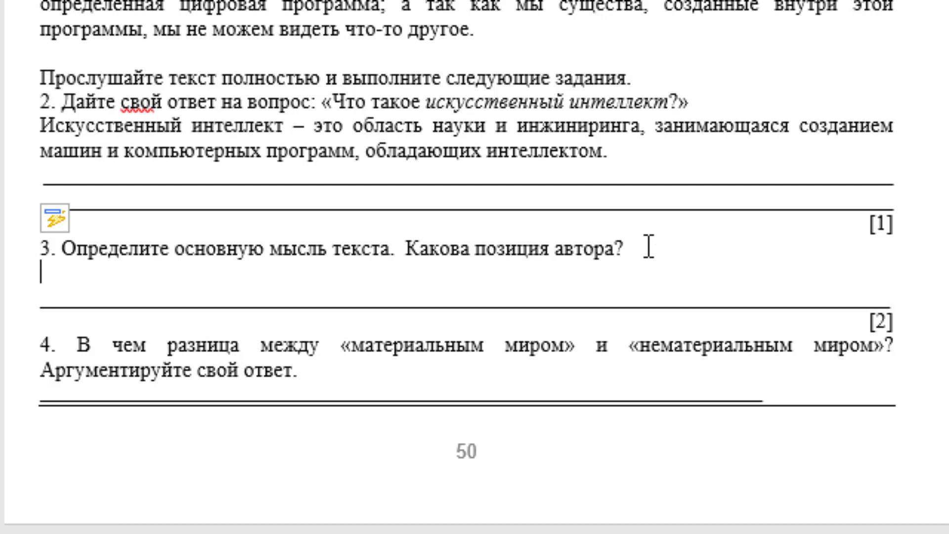
Step: Type question 3's answer: the main idea is digital reality; the author is skeptical of AI
type("С")
type("оз")
type("д")
key("BackSpace")
type("здание")
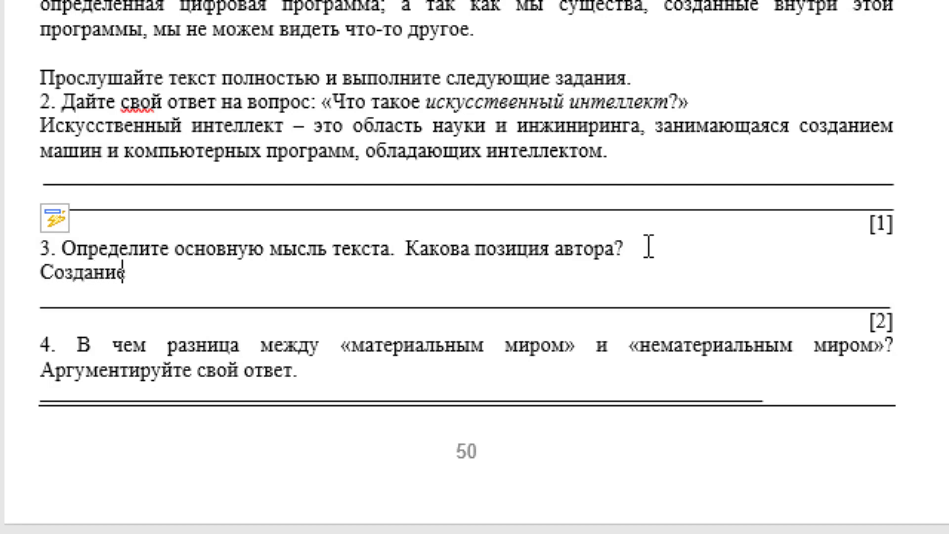
type(" ис")
type("кусственно")
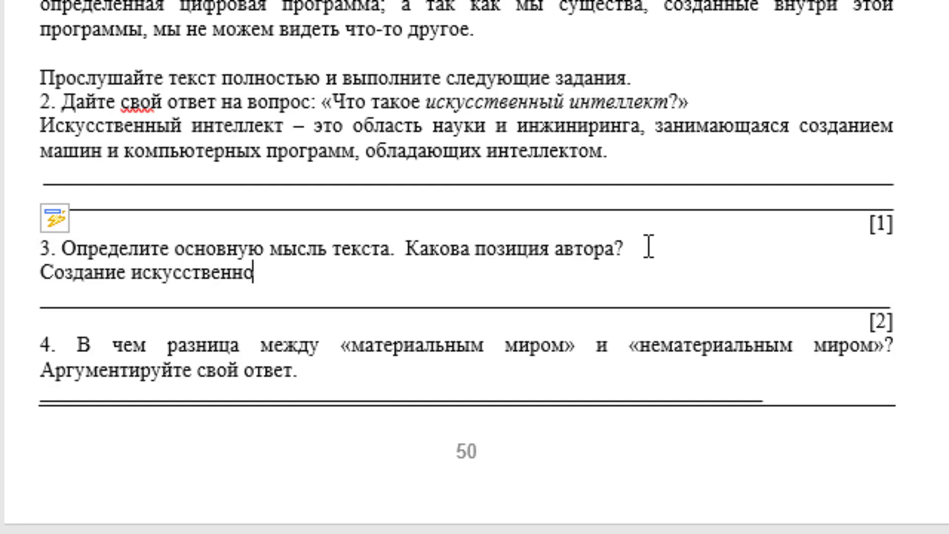
type("гоинтеле")
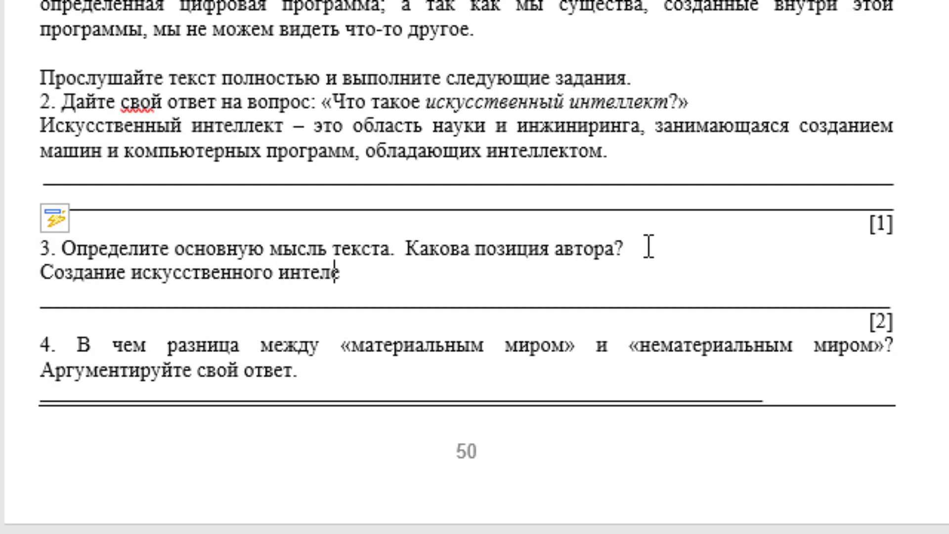
type("кта.")
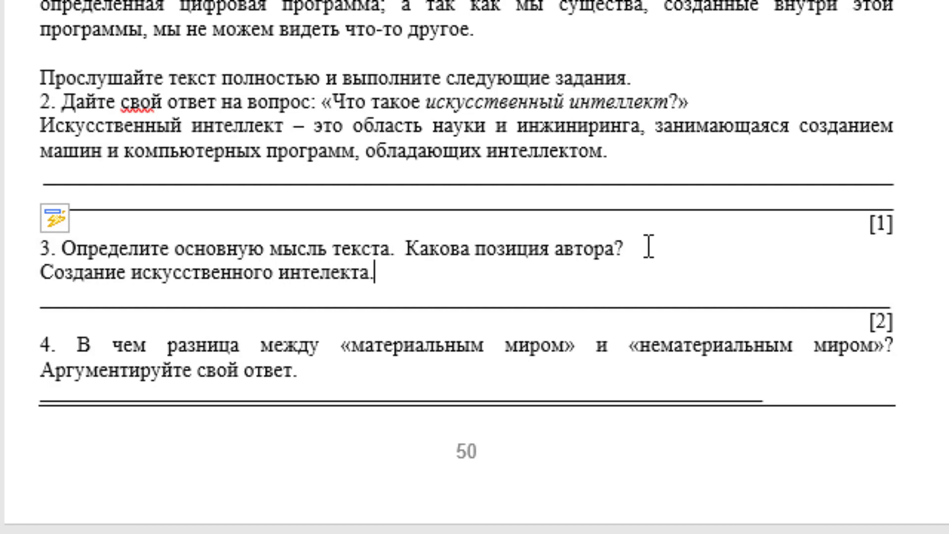
type(" циф")
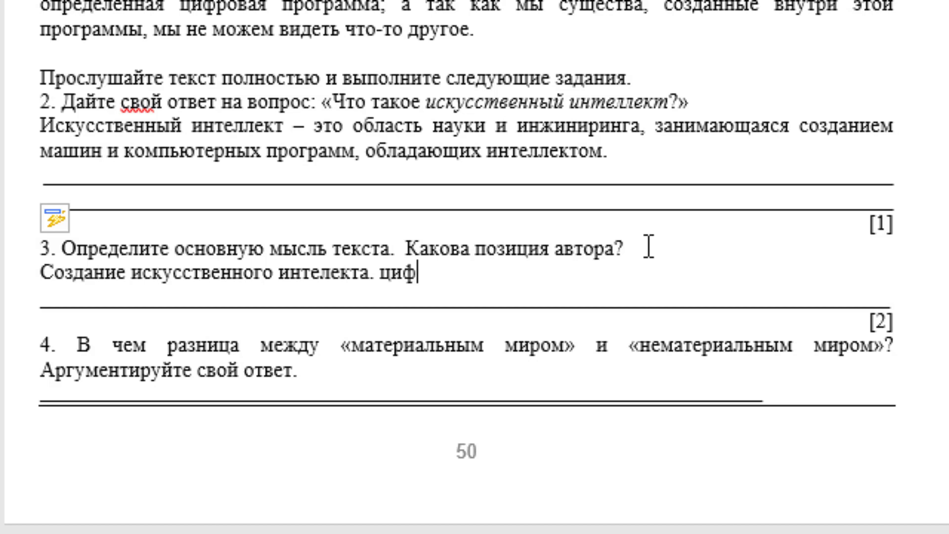
type("ровая ")
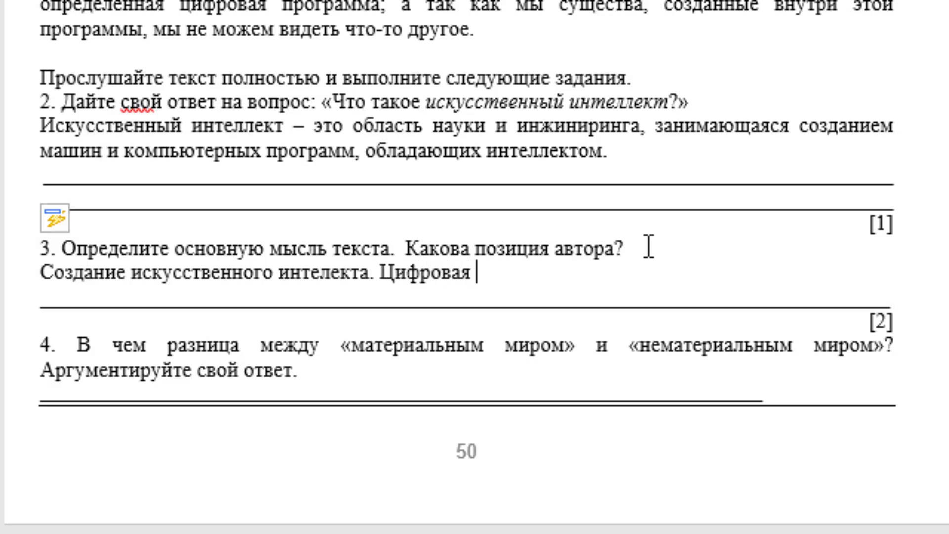
type("реальность.")
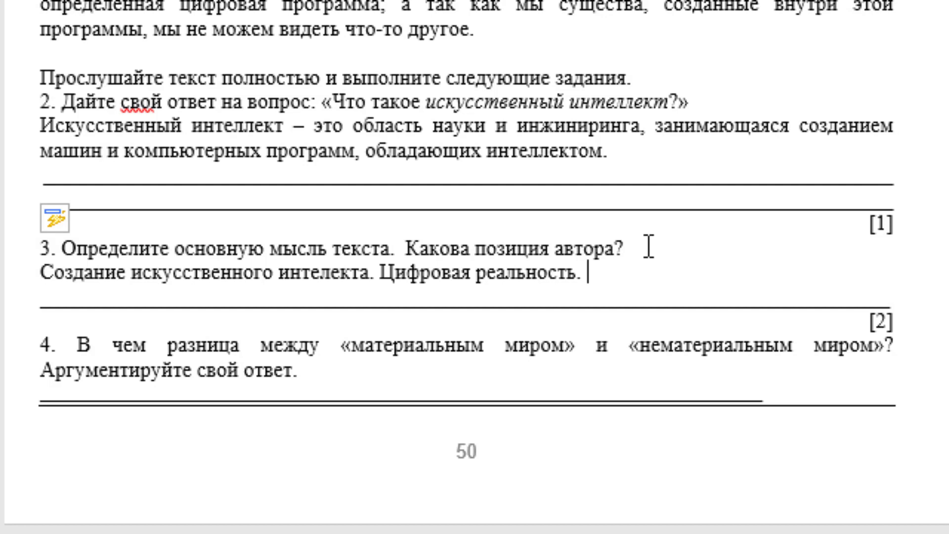
type("автор ск")
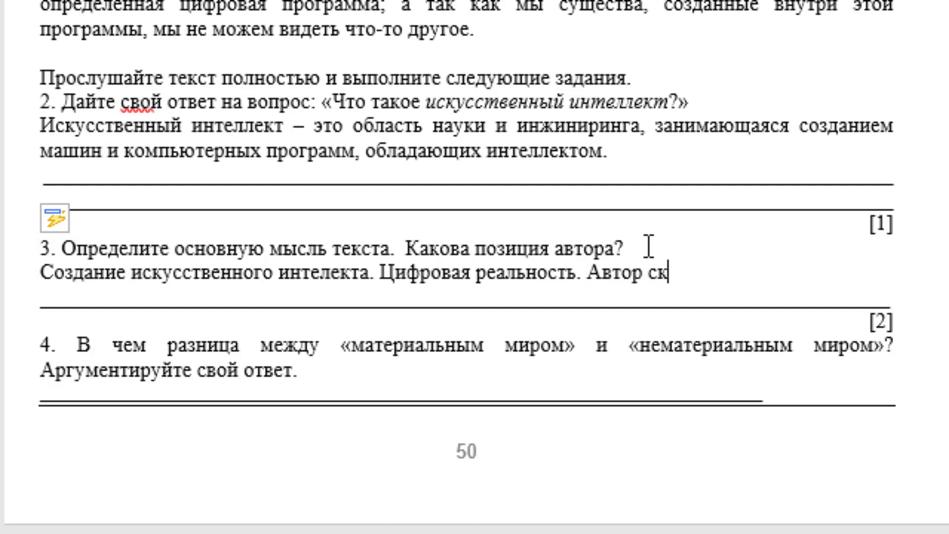
type("ептич")
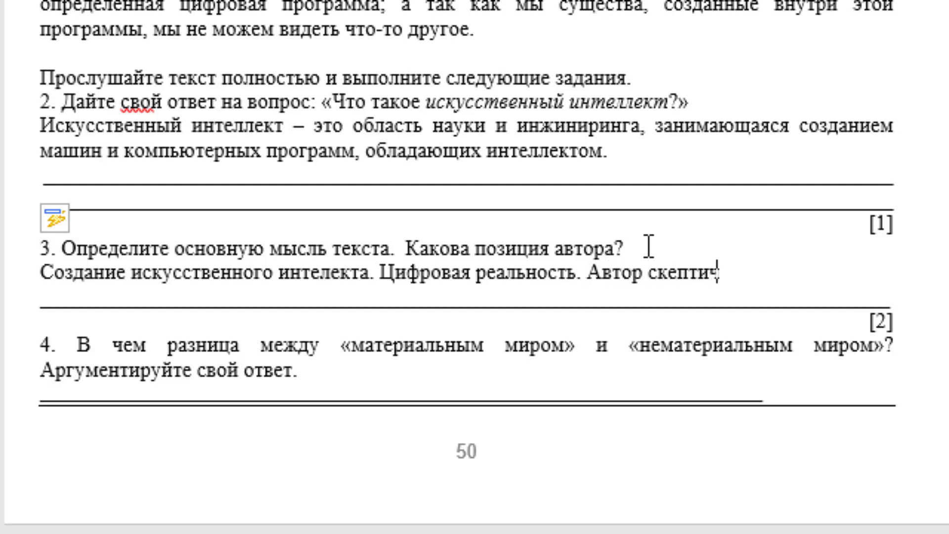
type("ески о")
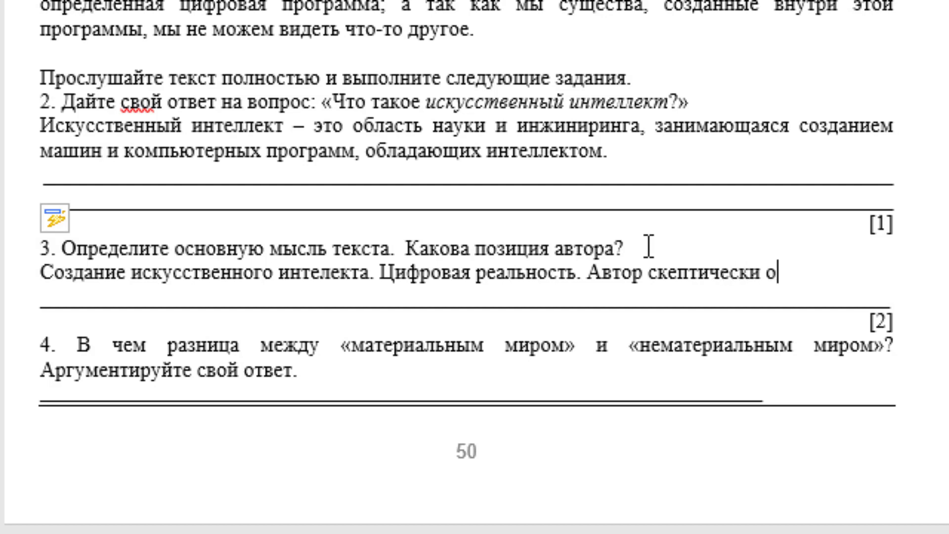
type("тносится")
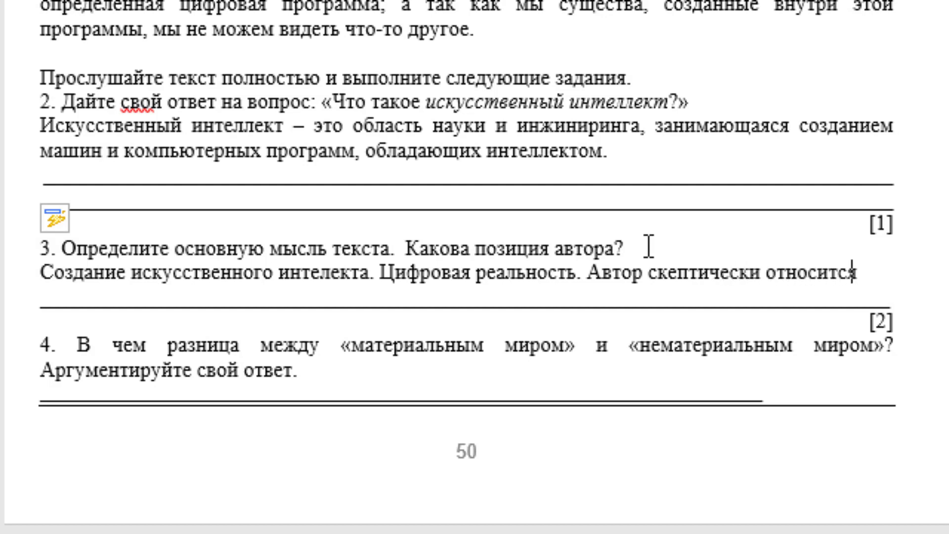
type(" к т")
type("еории")
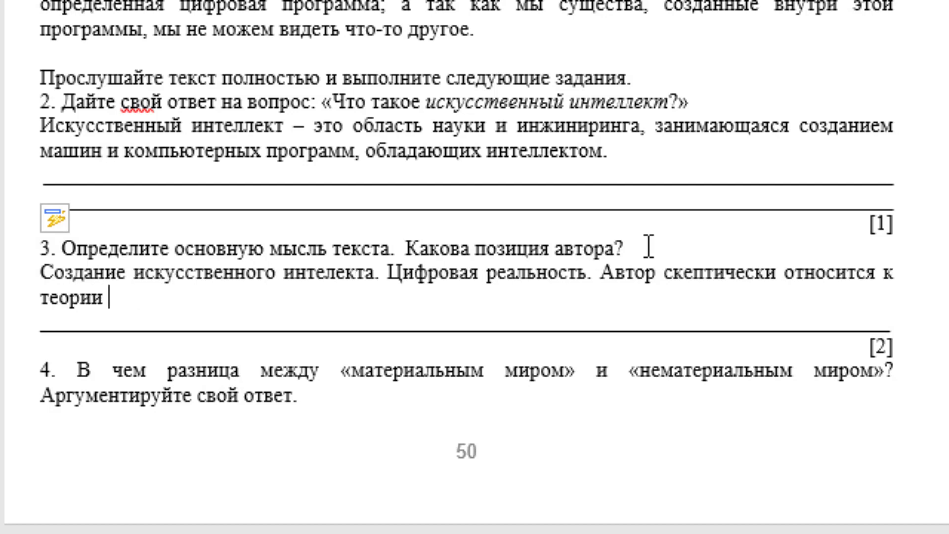
type("пиксе")
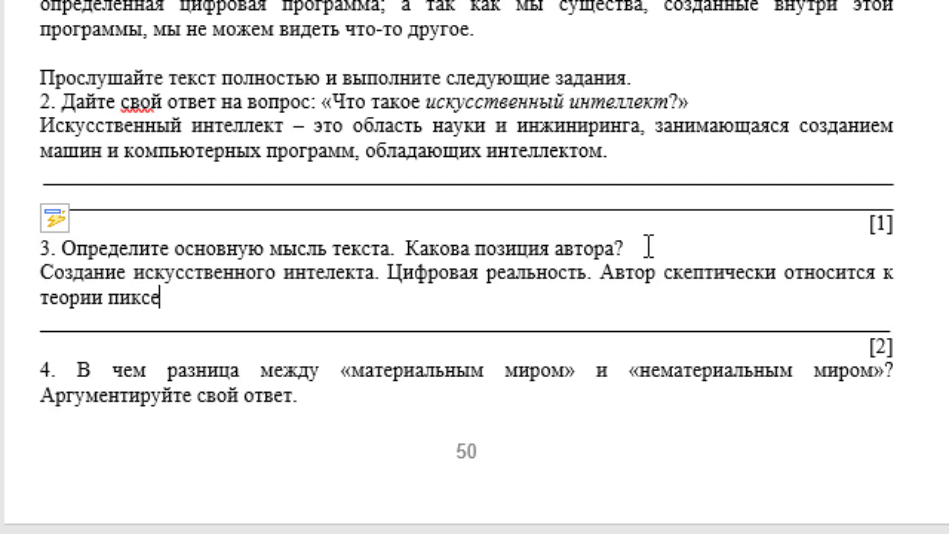
type("ля,")
type(" ис")
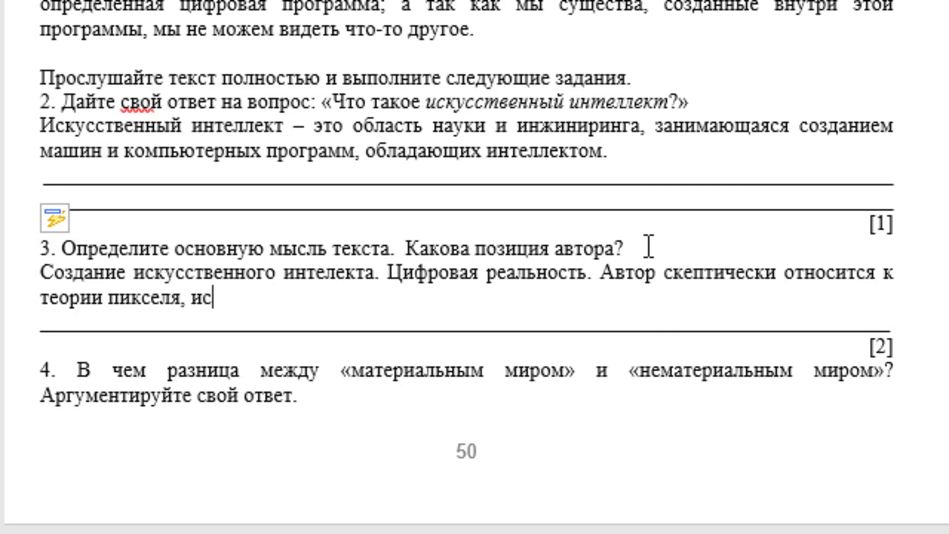
type("кусствен")
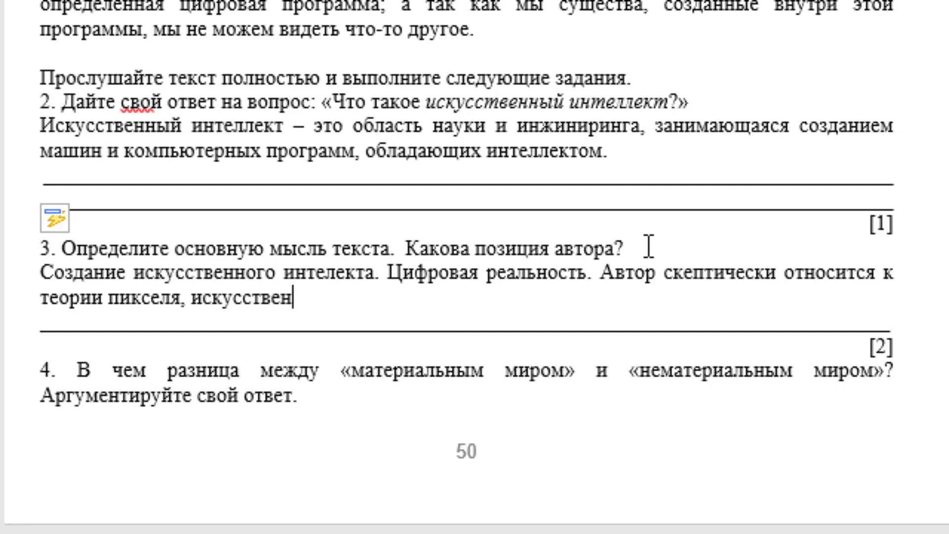
type("ному и")
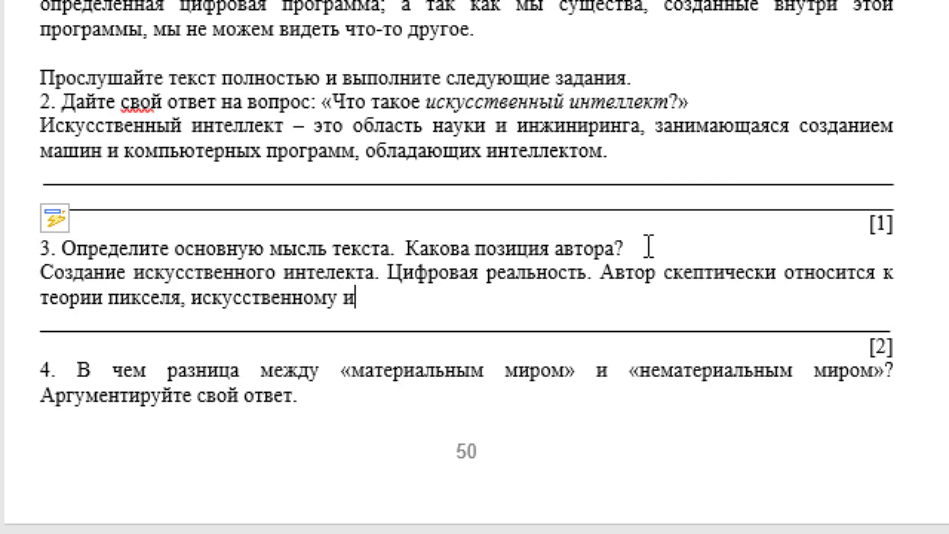
type("нтеллекту")
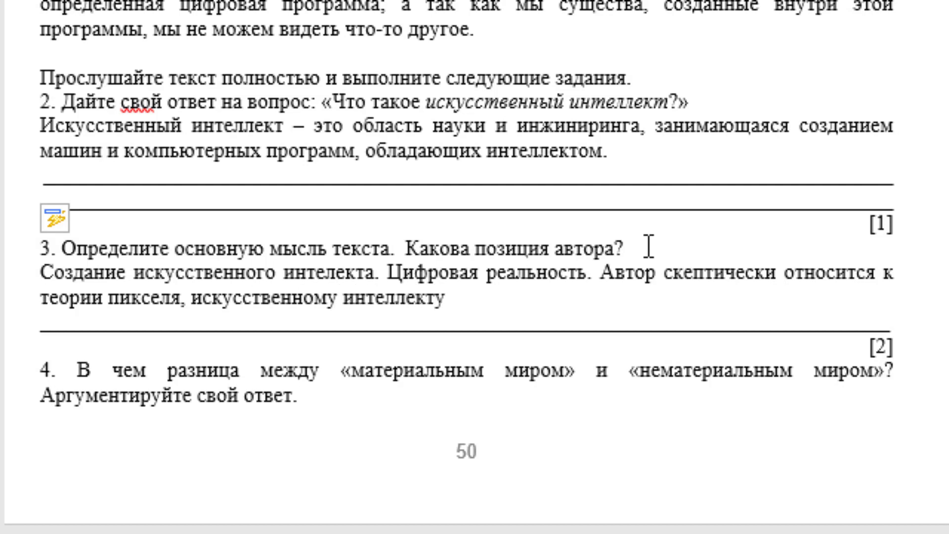
type(" и выс")
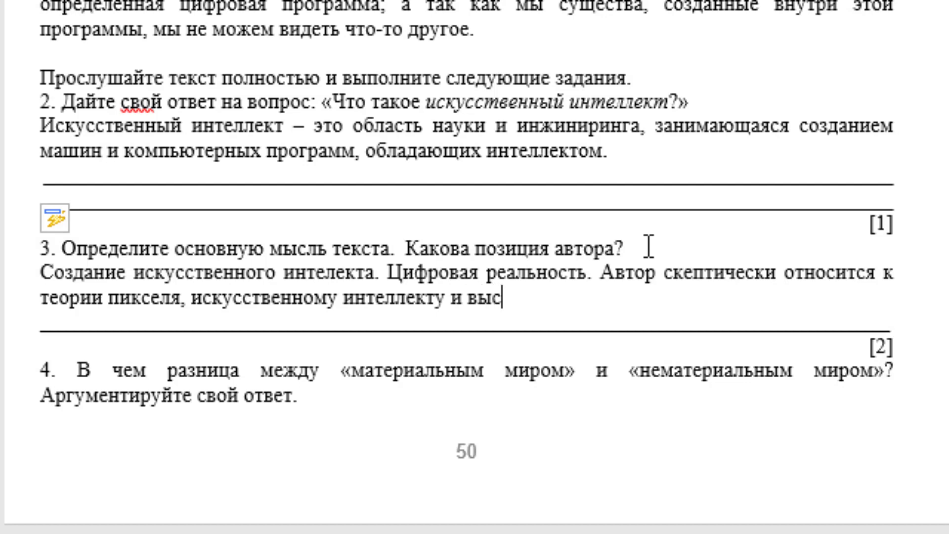
type("казывает ")
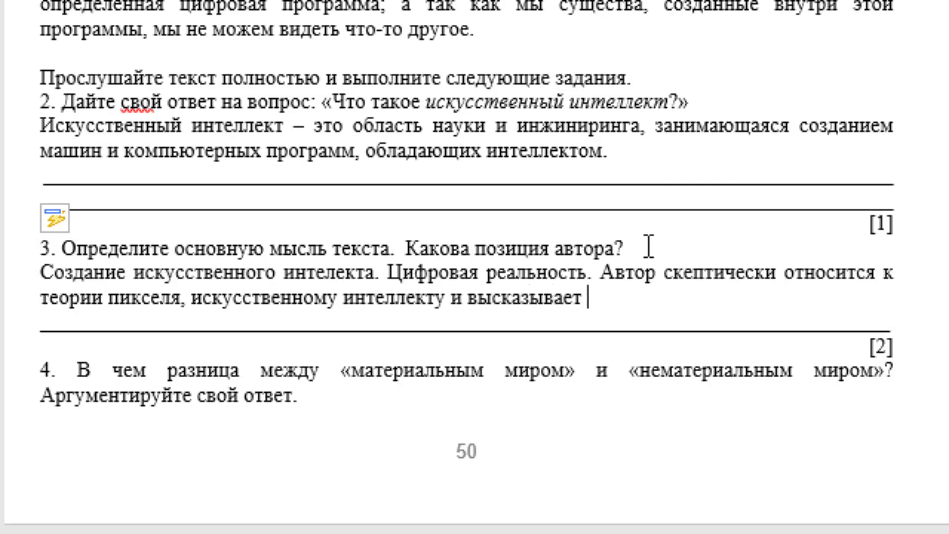
type("пре")
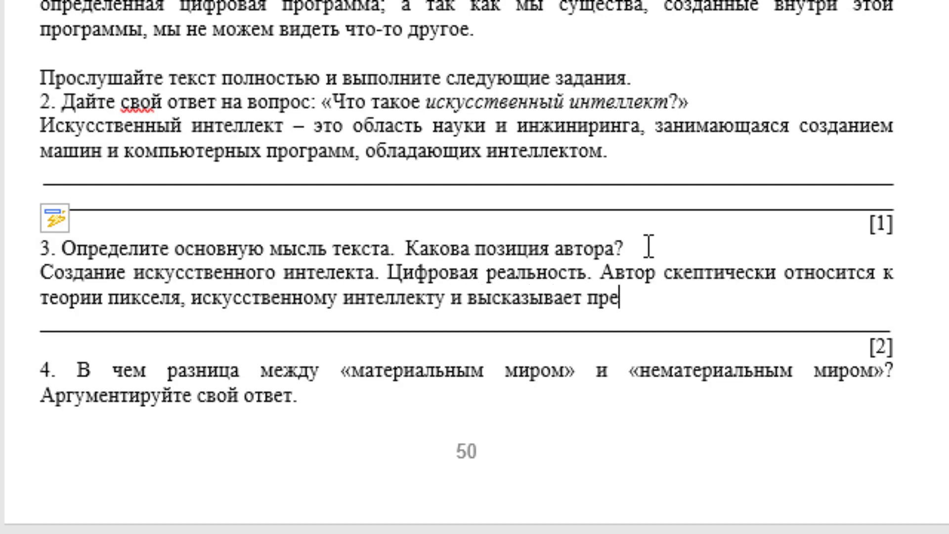
type("дполож")
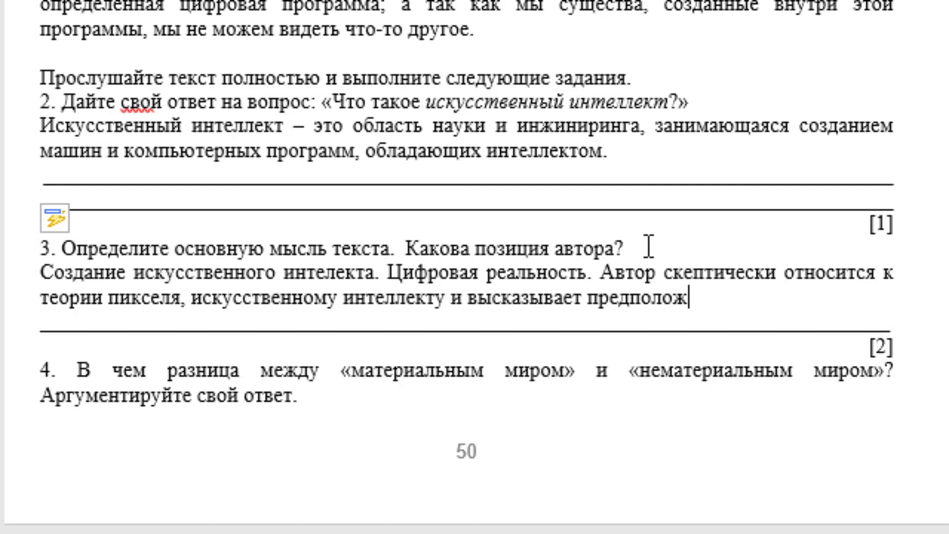
type("ение")
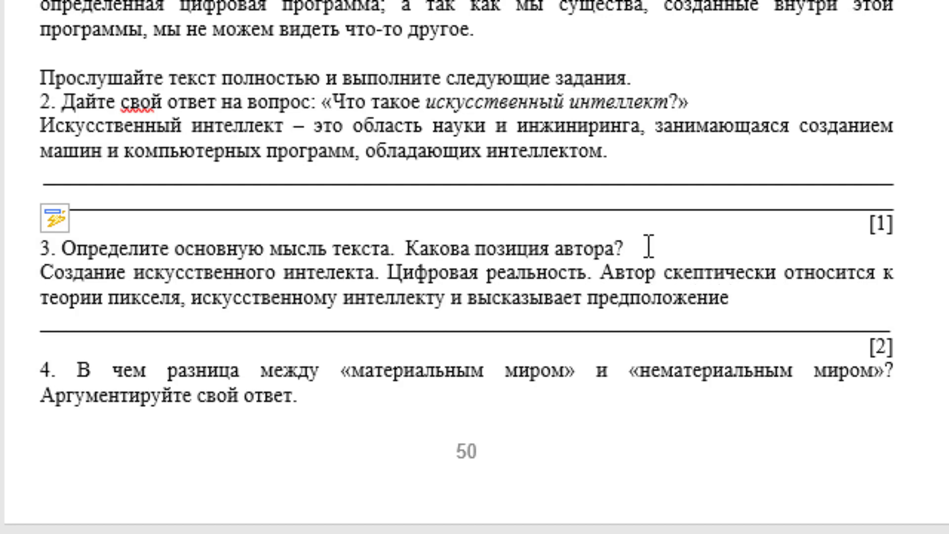
type(", что")
type("и сами ")
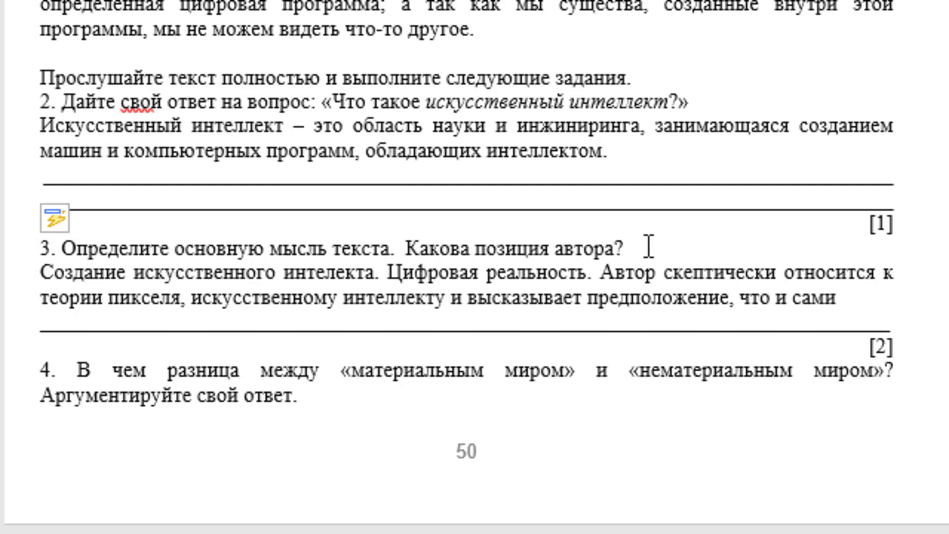
type("юди яв")
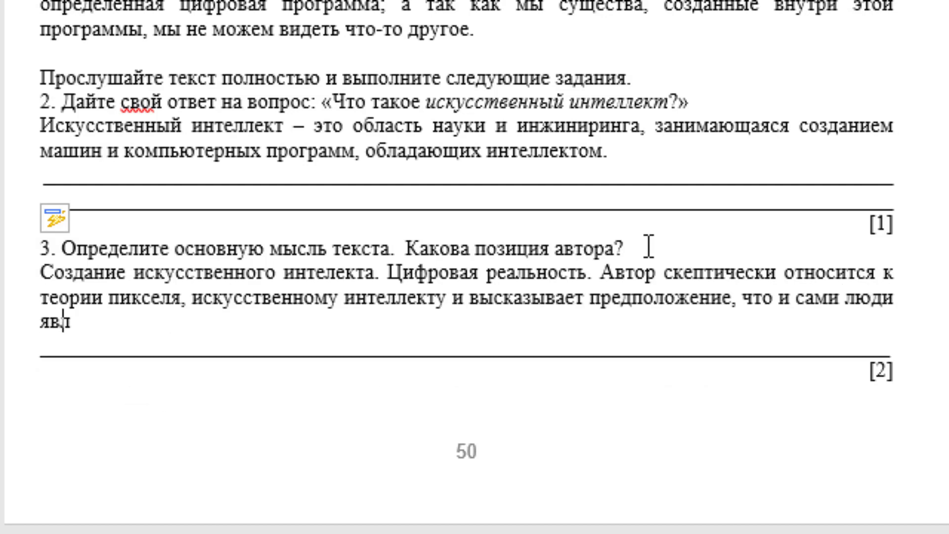
type("ляются ")
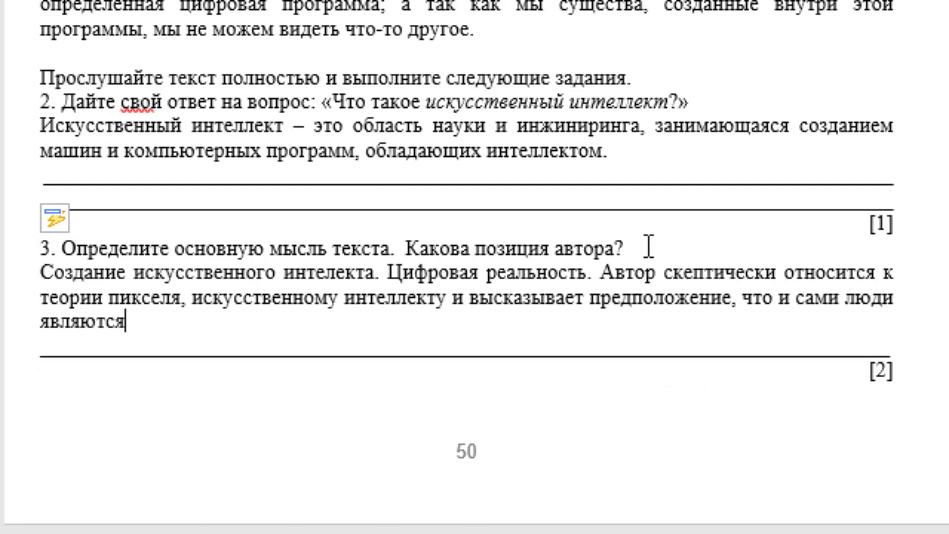
type("часть")
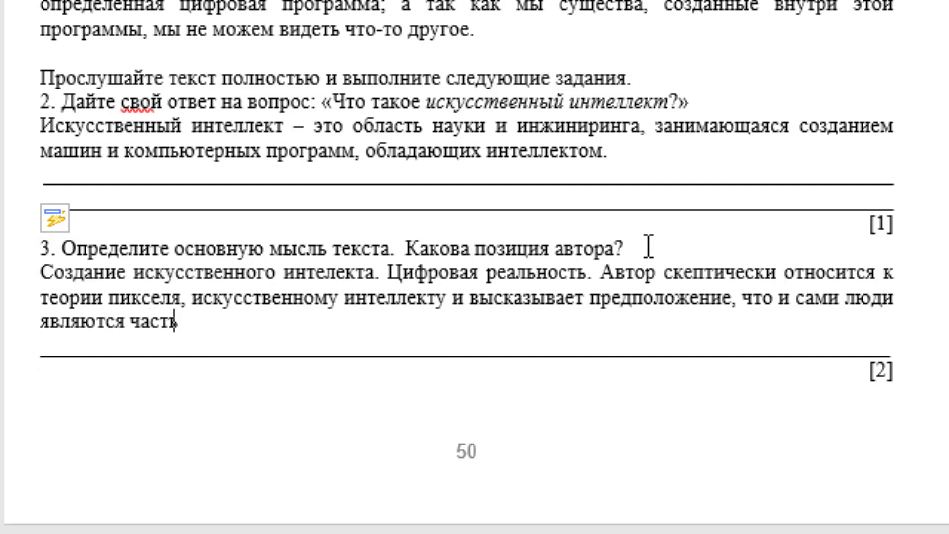
type("ю опре")
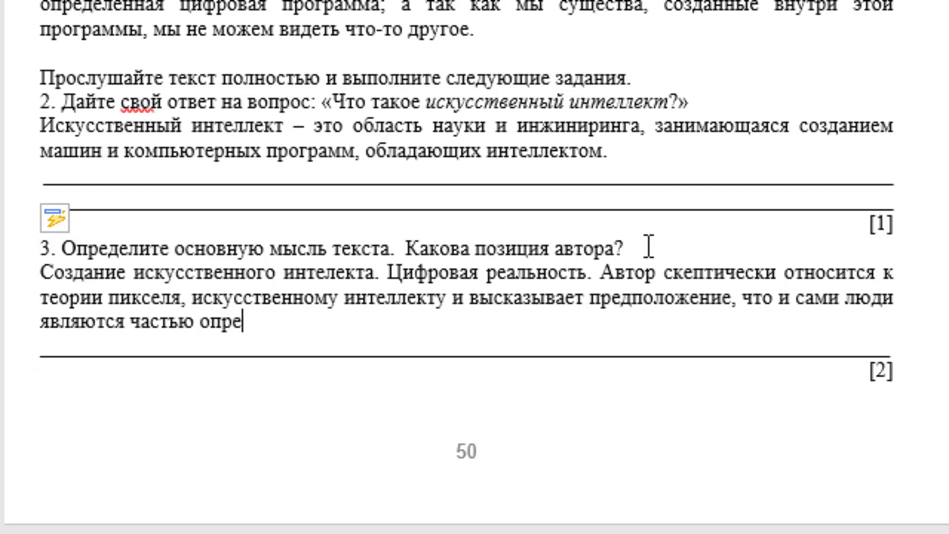
type("деленной ")
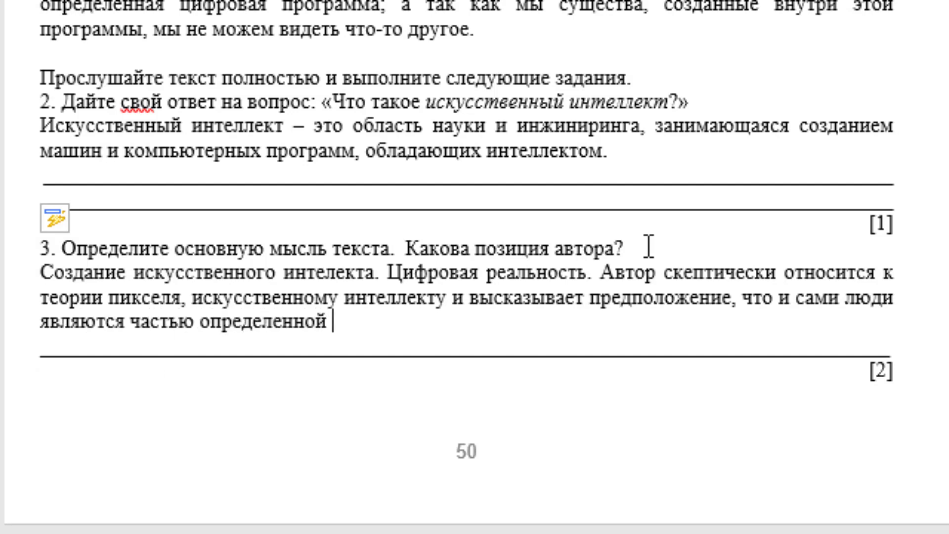
type("цифрово")
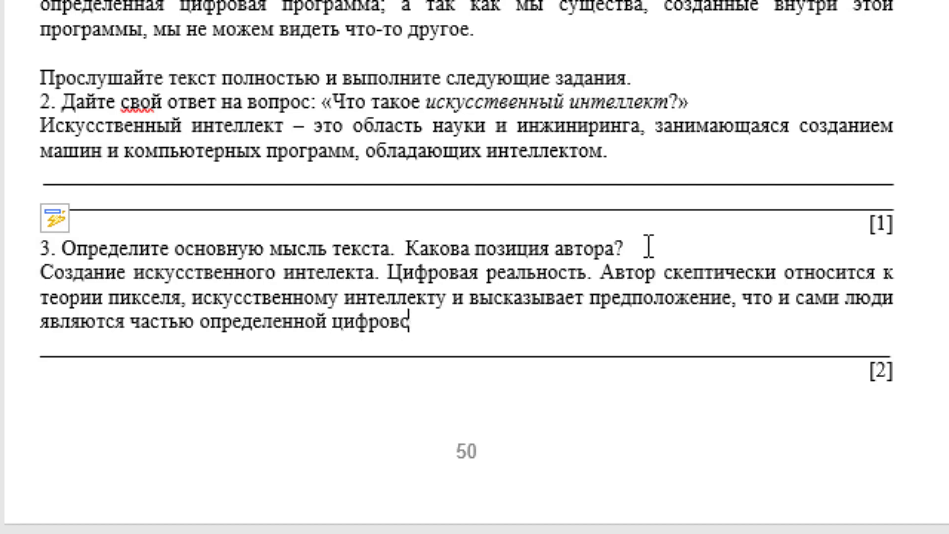
type("й программы")
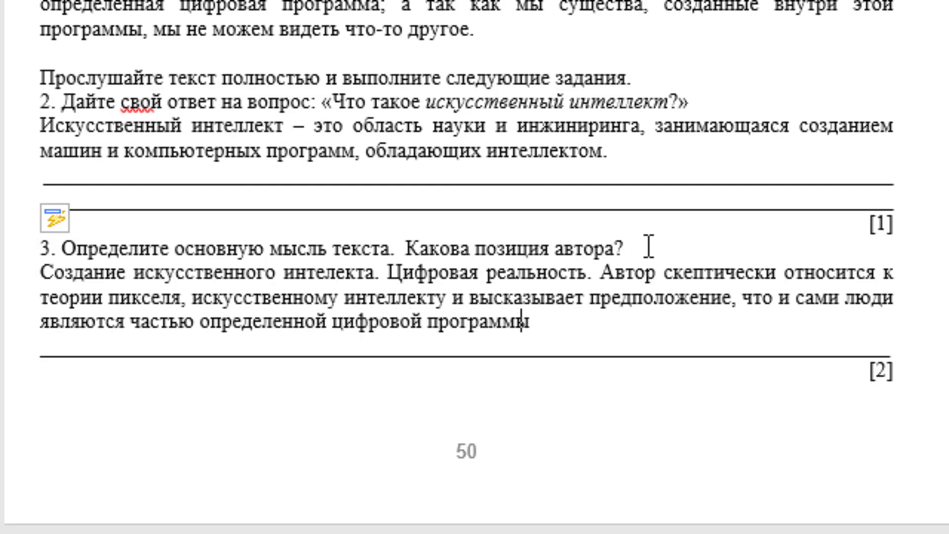
type(".")
Step: Under question 4, describe the material world as what people perceive through sight, hearing and other senses
scroll(234, 244, "down", 1)
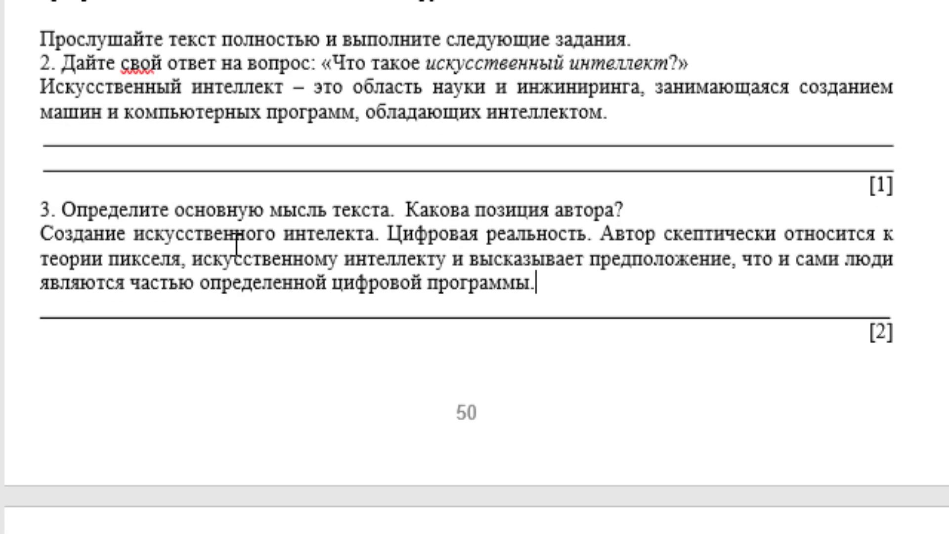
scroll(235, 244, "down", 2)
scroll(237, 245, "down", 3)
scroll(236, 244, "down", 2)
scroll(237, 244, "down", 1)
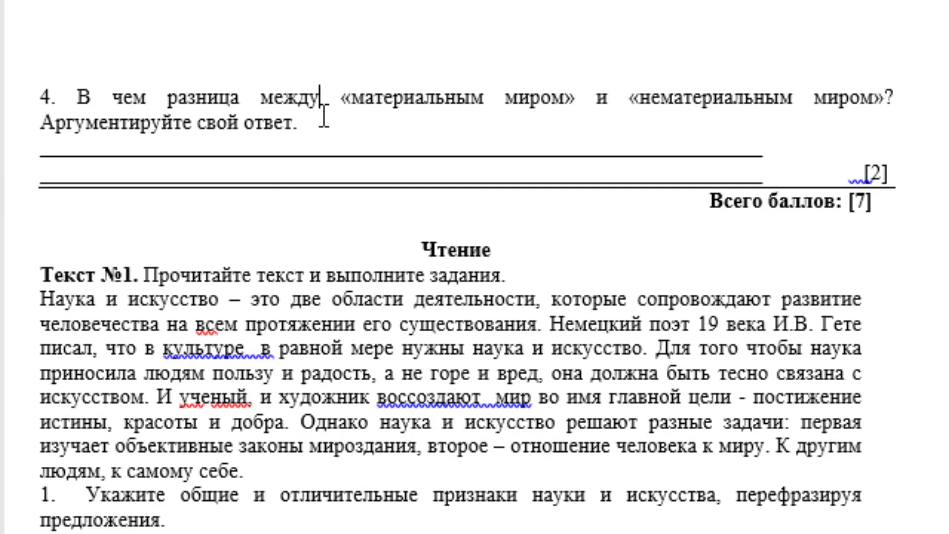
left_click(335, 128)
key("Return")
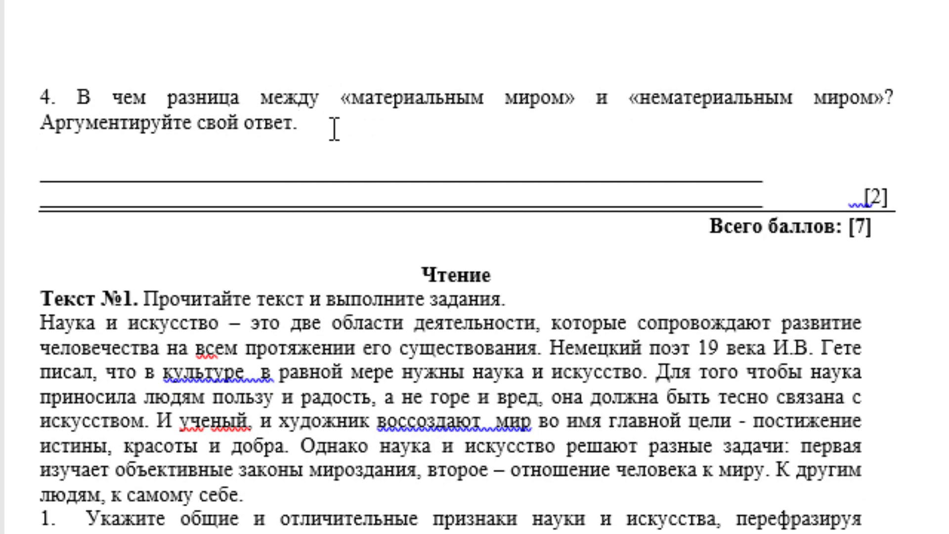
type("мате")
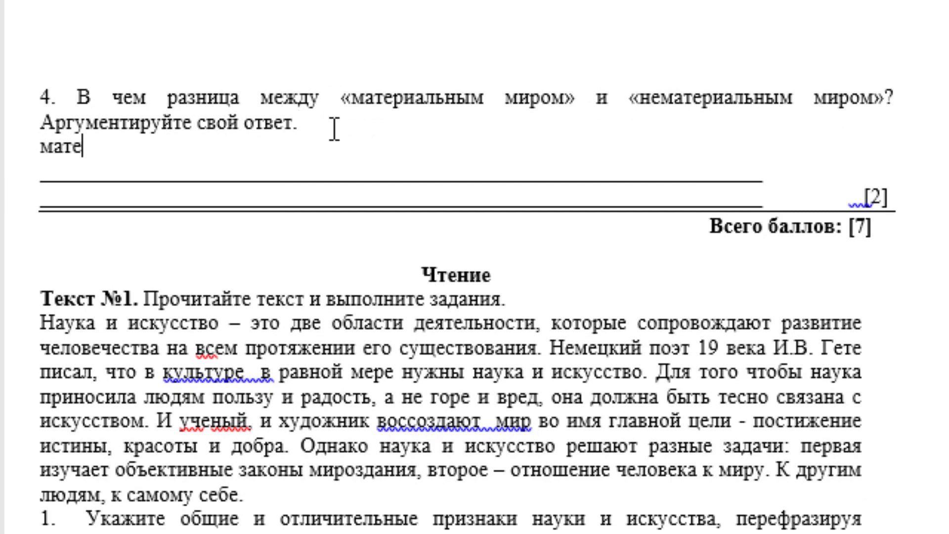
type("риаль")
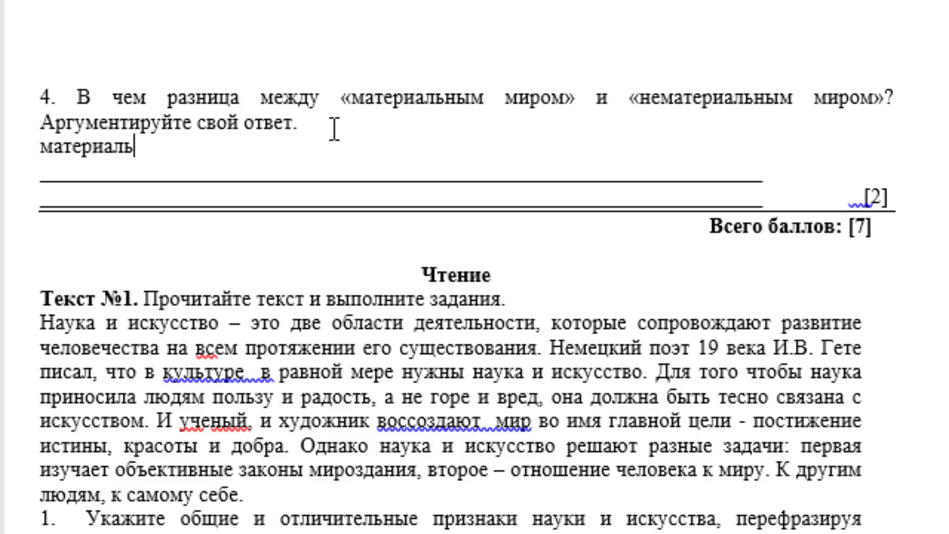
type("ным миром ")
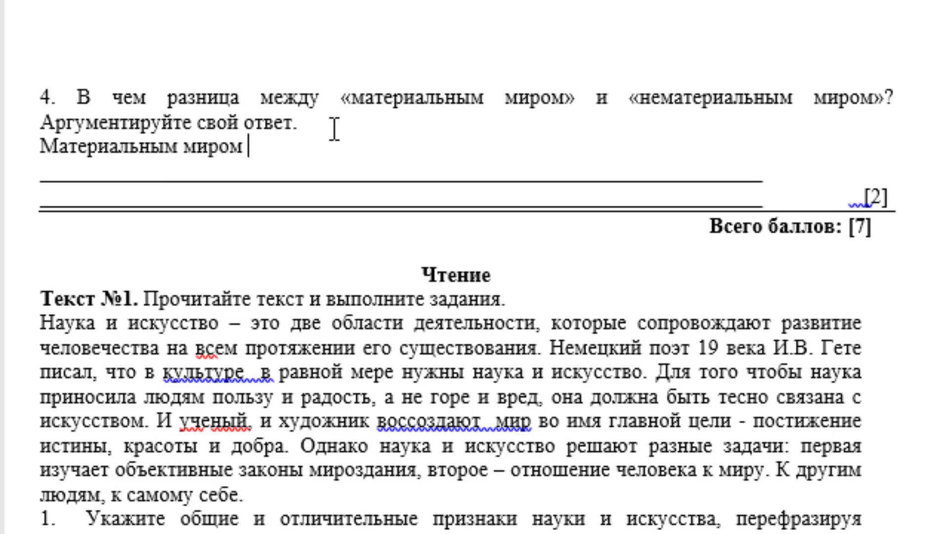
type("явля")
type("е")
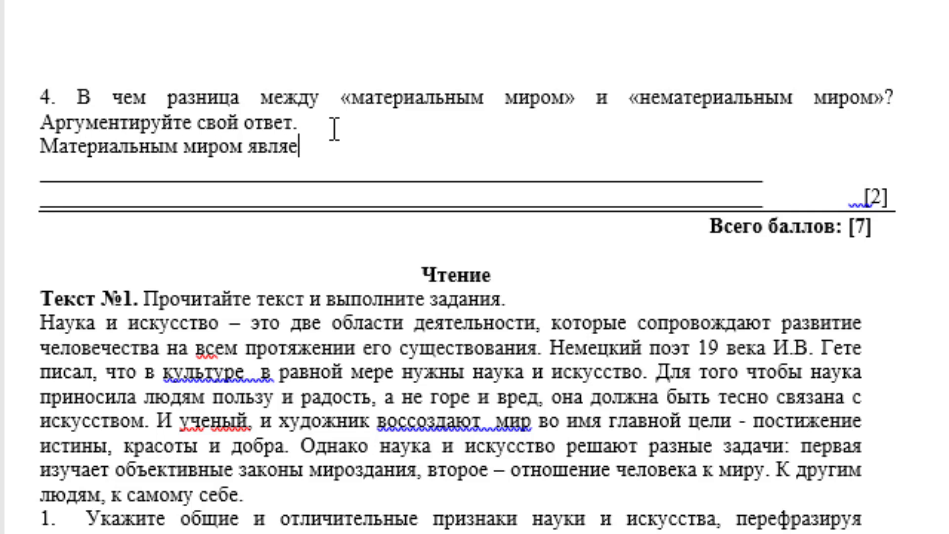
type("тся ок")
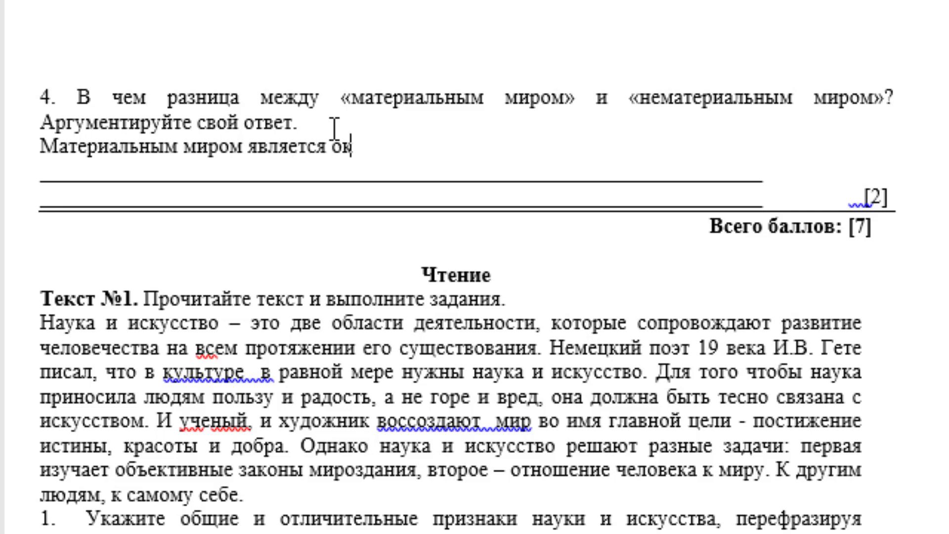
type("ружающи")
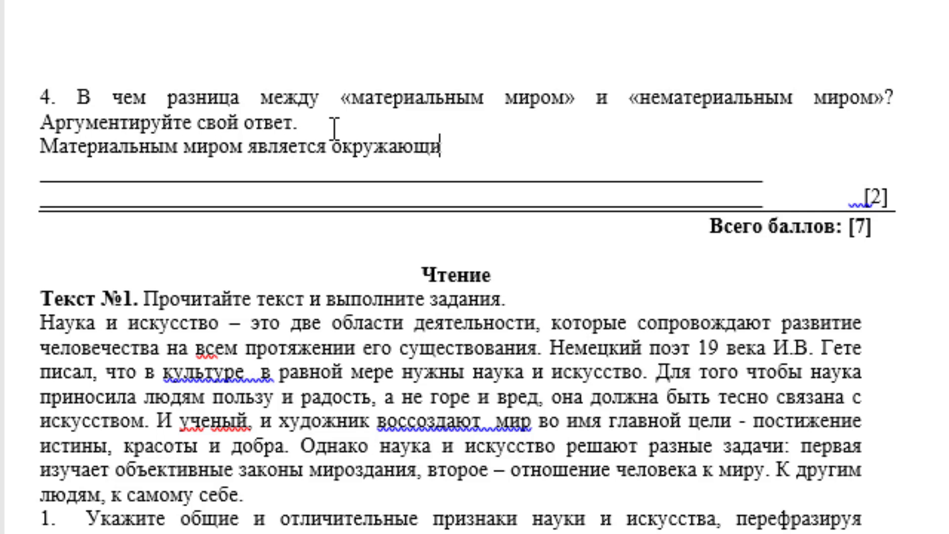
type("й ")
type("мир.")
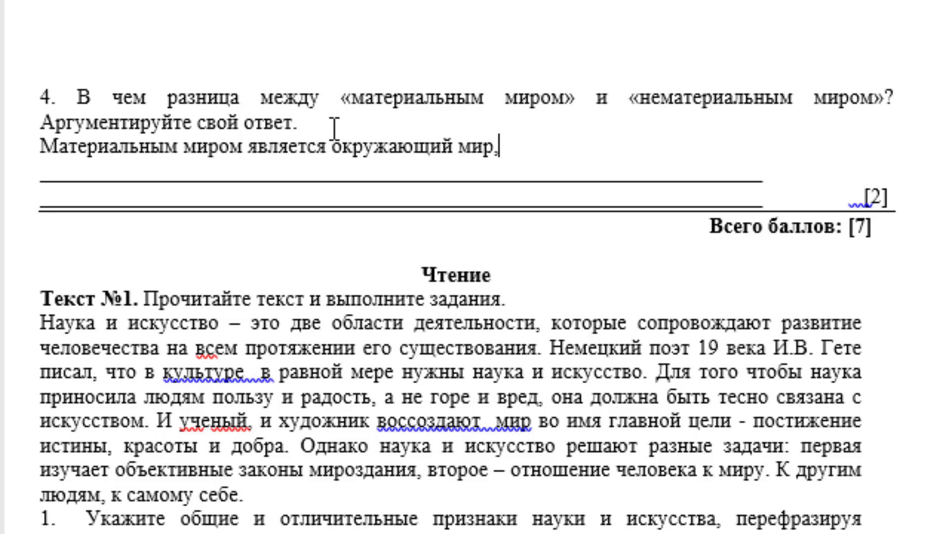
type("кот")
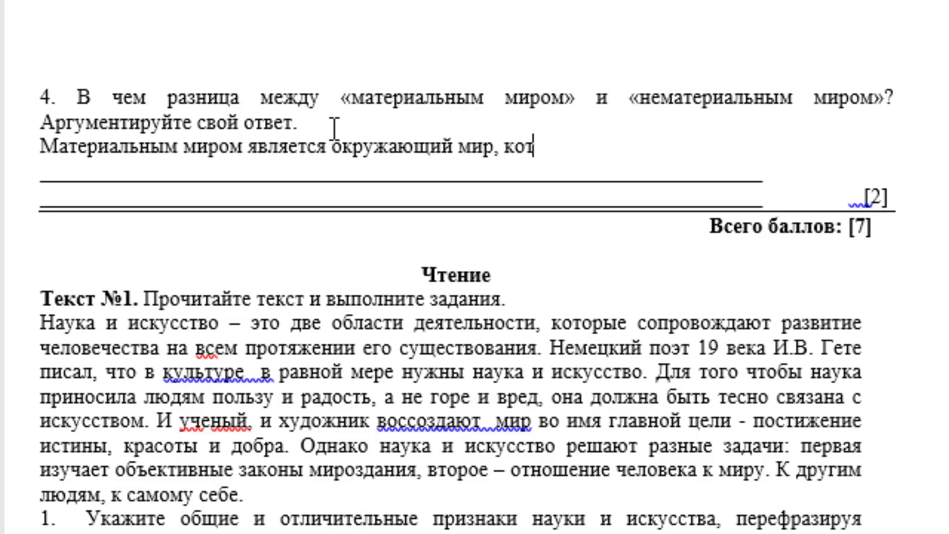
type("орый челов")
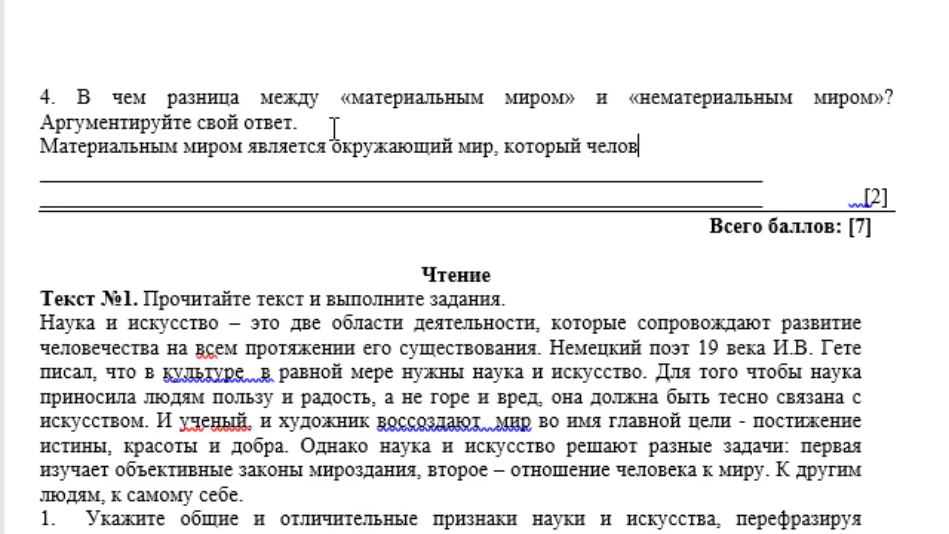
type("ек")
type(" восприни")
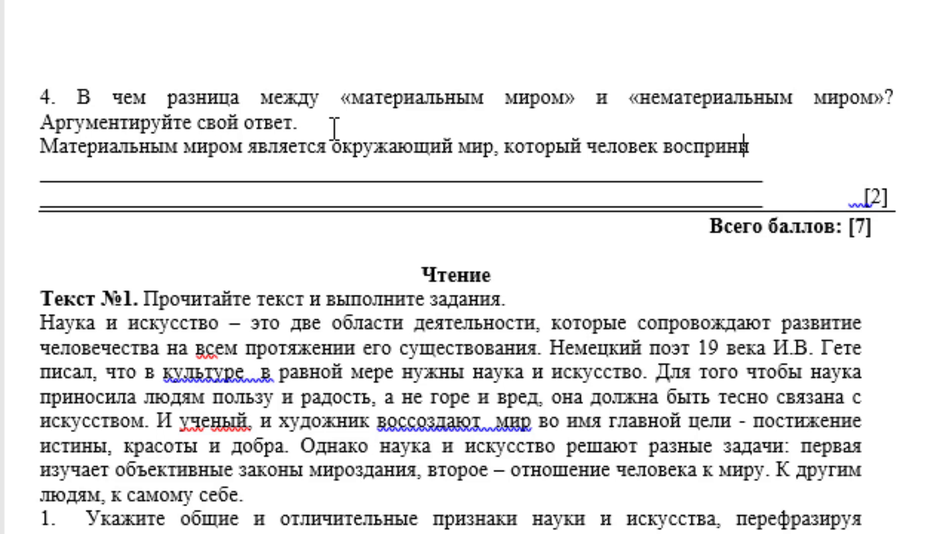
type("мает")
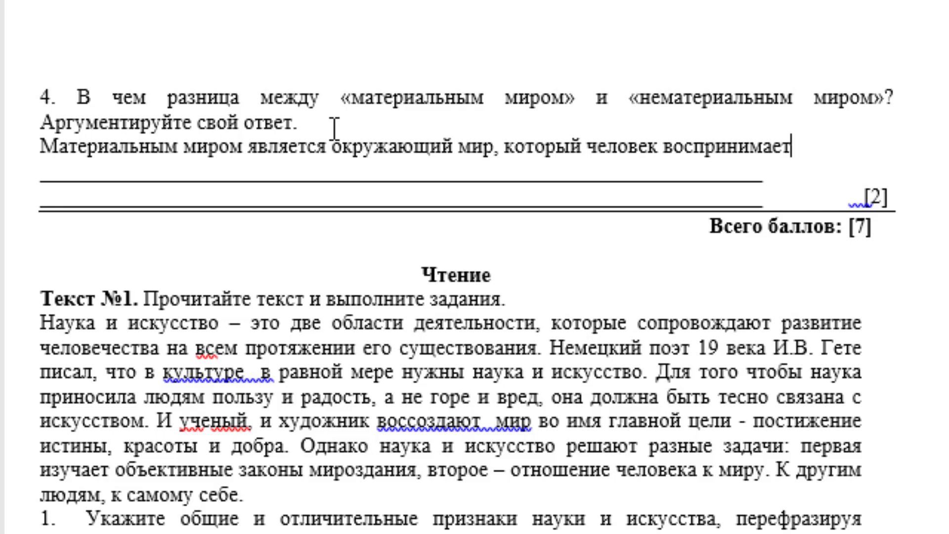
type("при помо")
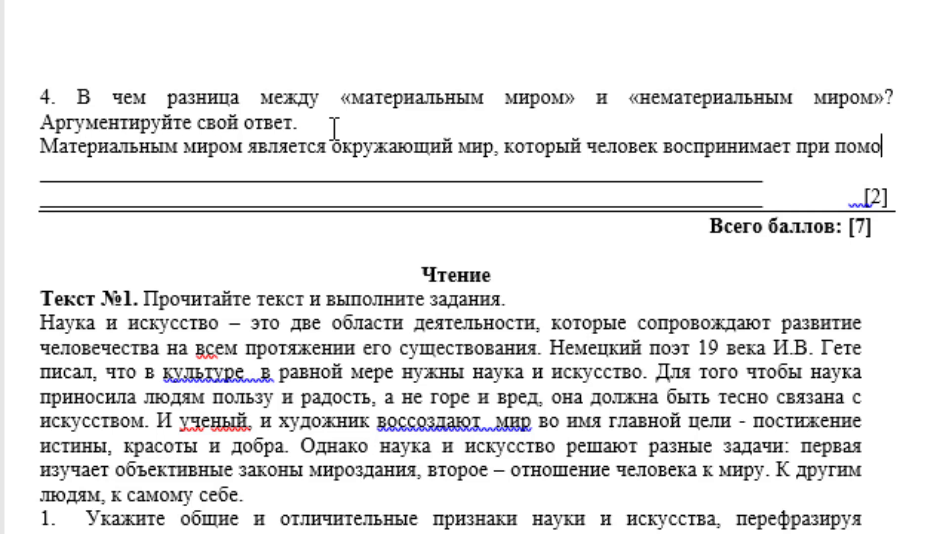
type("щиор")
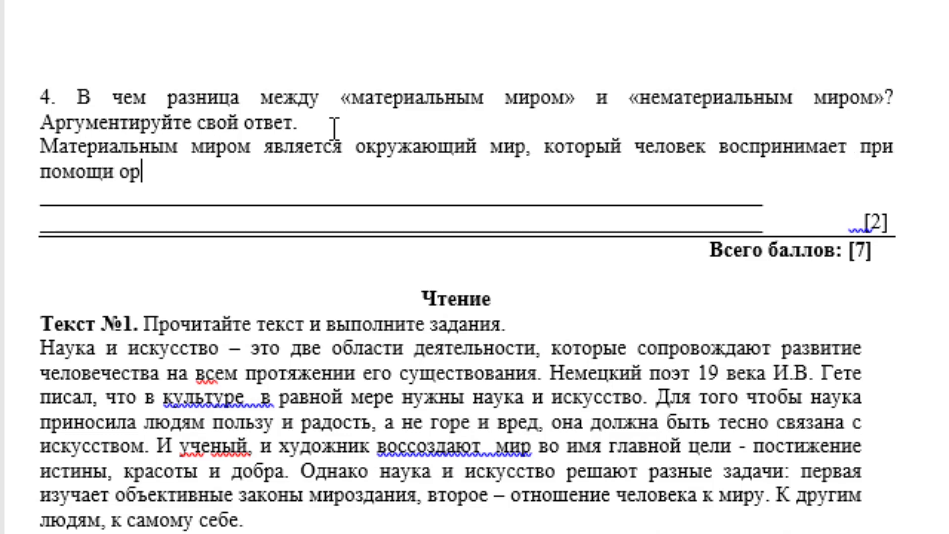
type("ганов чу")
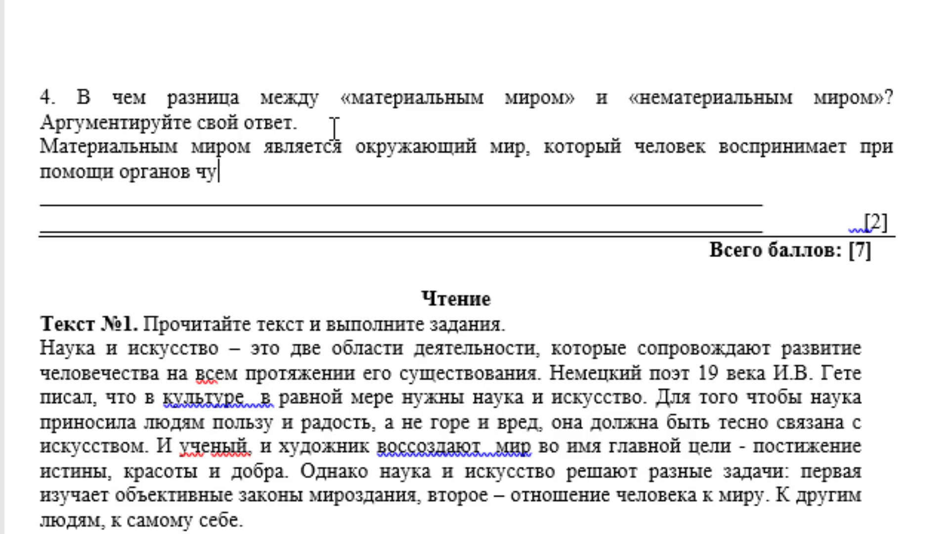
type("вства")
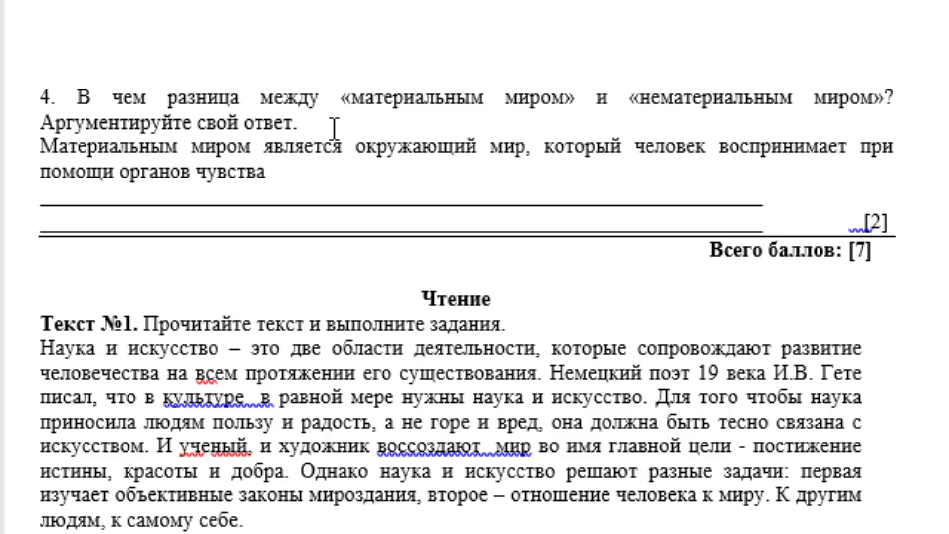
type(":")
type("зрени")
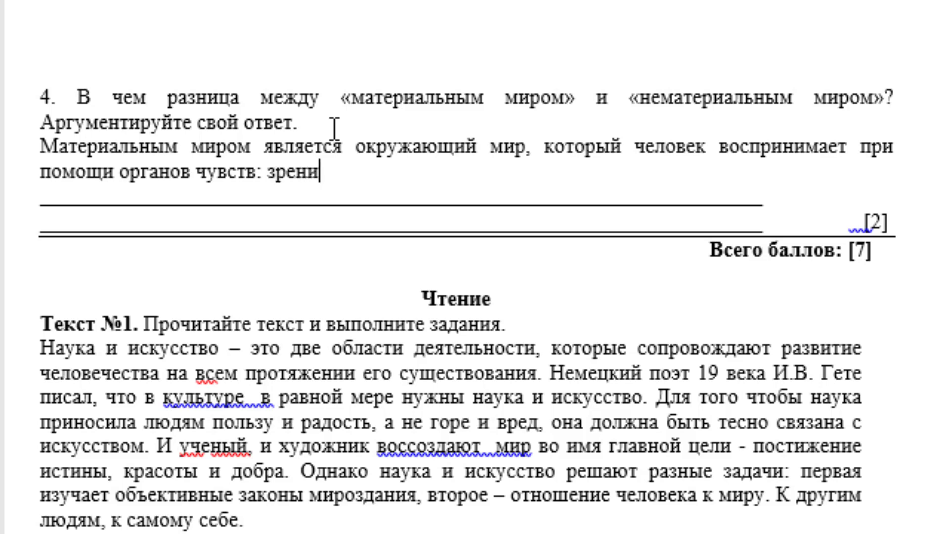
type("я,слух")
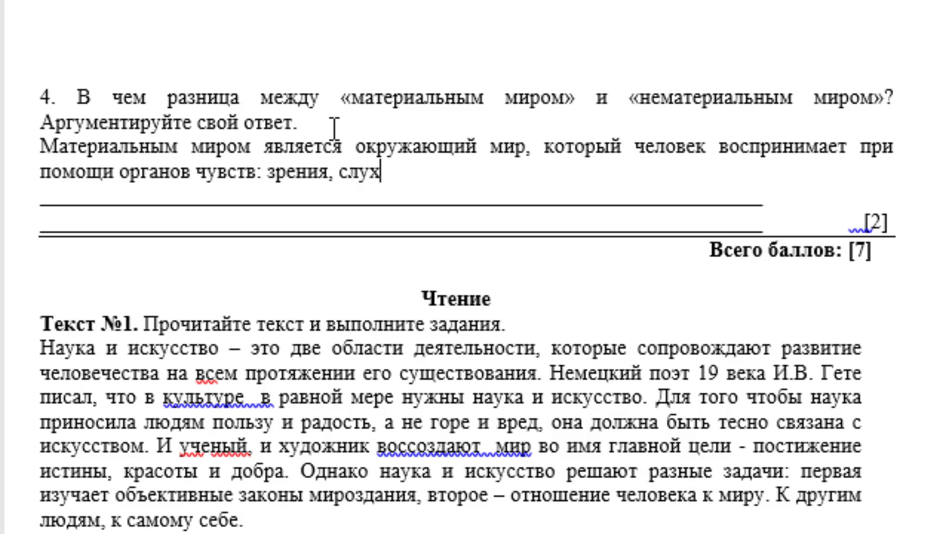
type("а,ося")
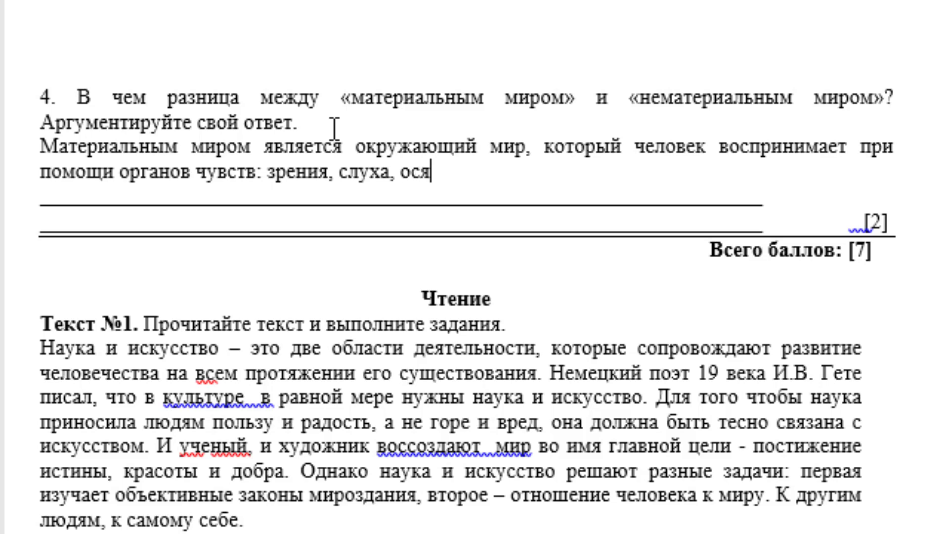
type("зания")
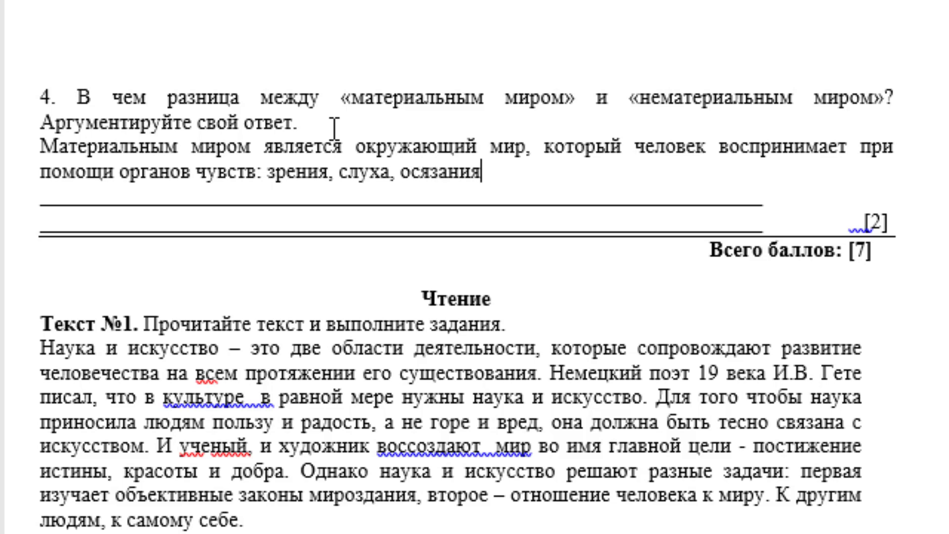
type(",обф")
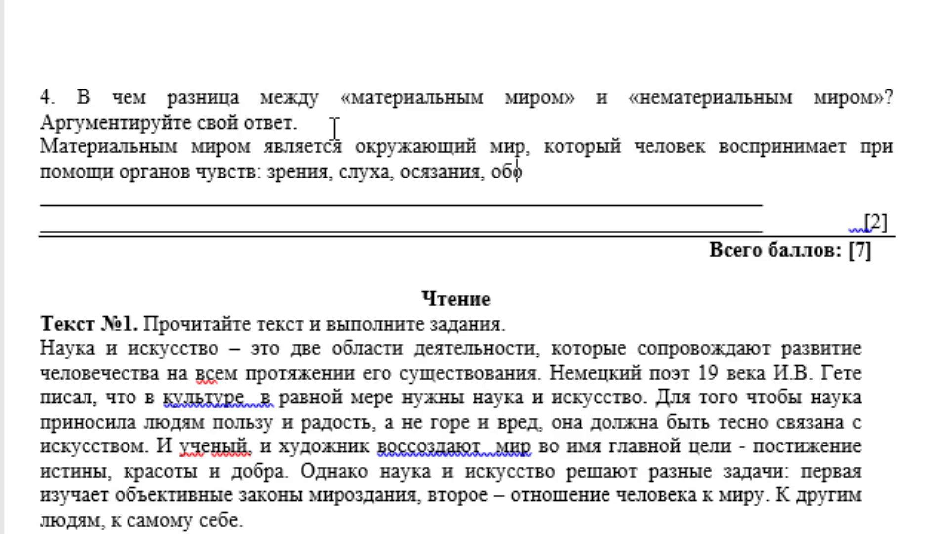
key("BackSpace")
type("онян")
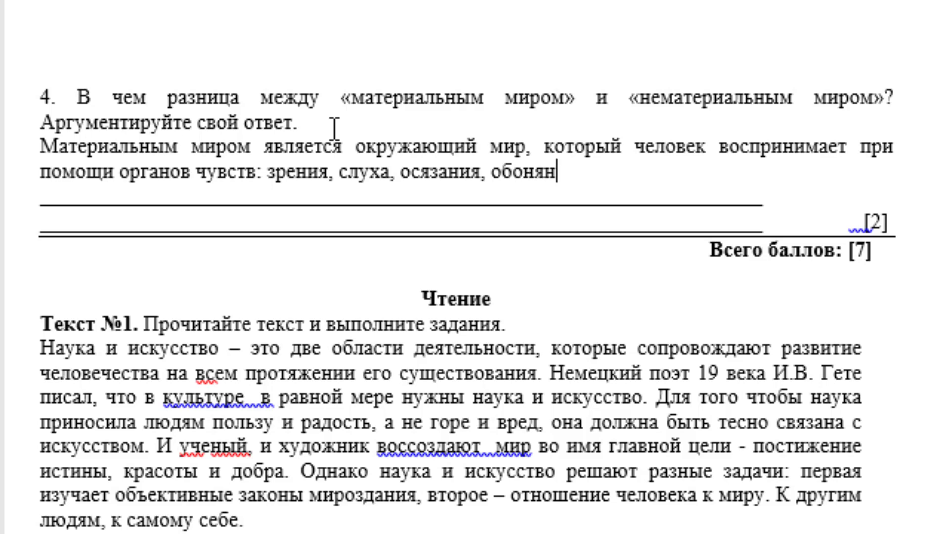
type("ия")
type(", вкуса")
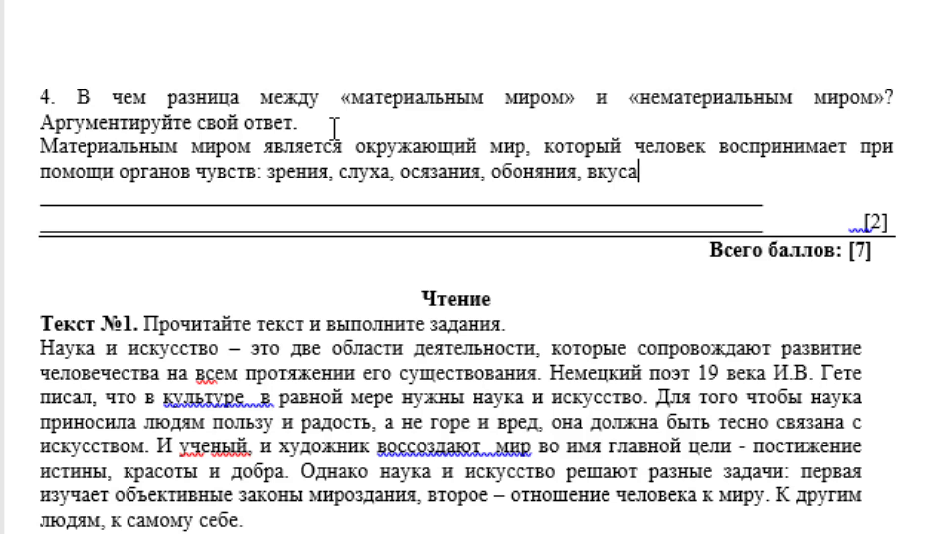
type(". нем")
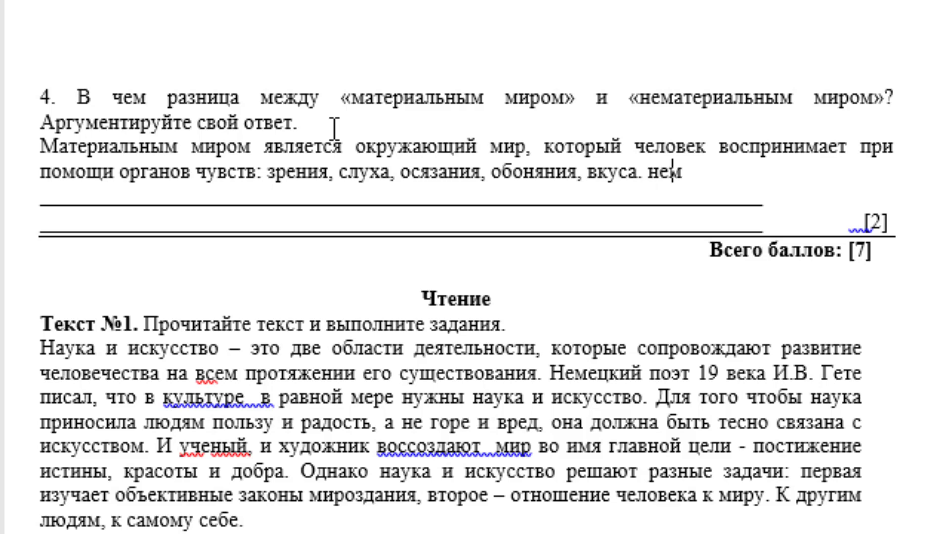
type("ате")
type("риальный ")
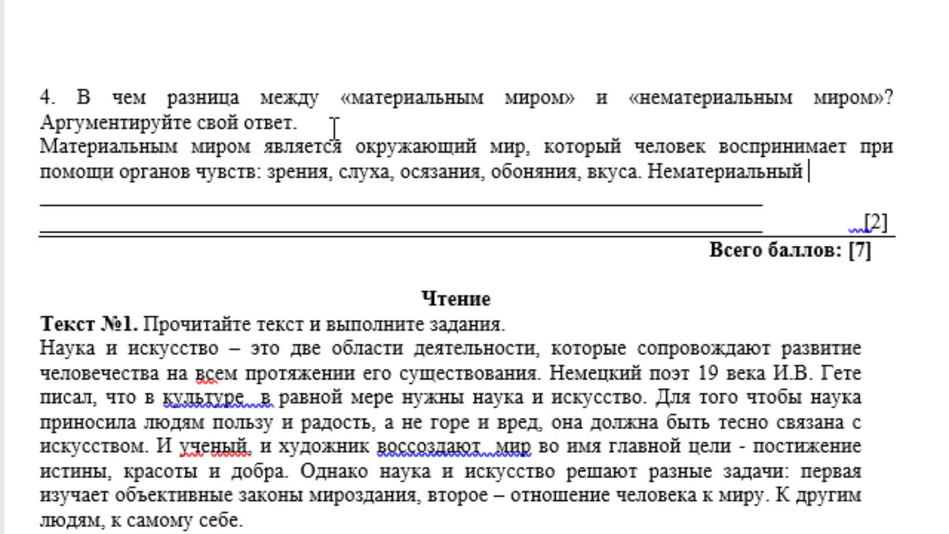
type("мир про")
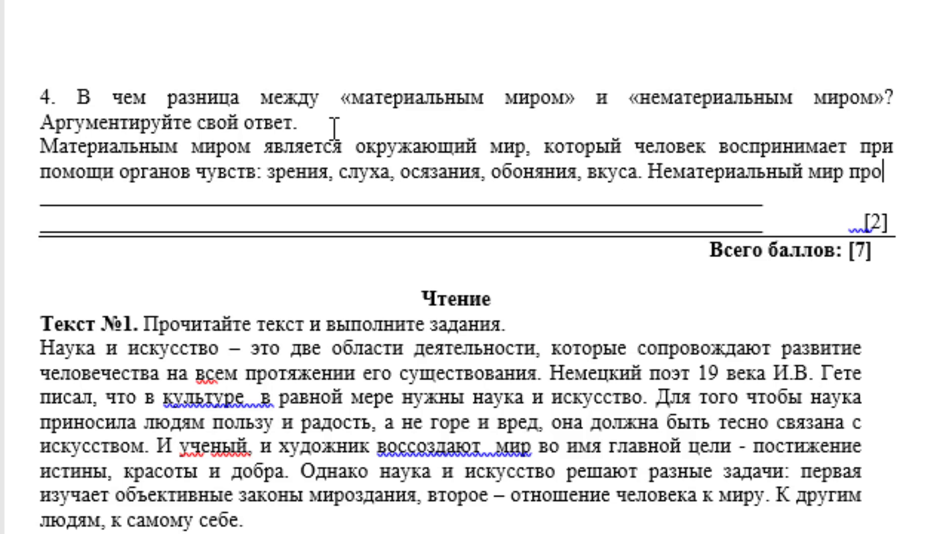
type("тиволо")
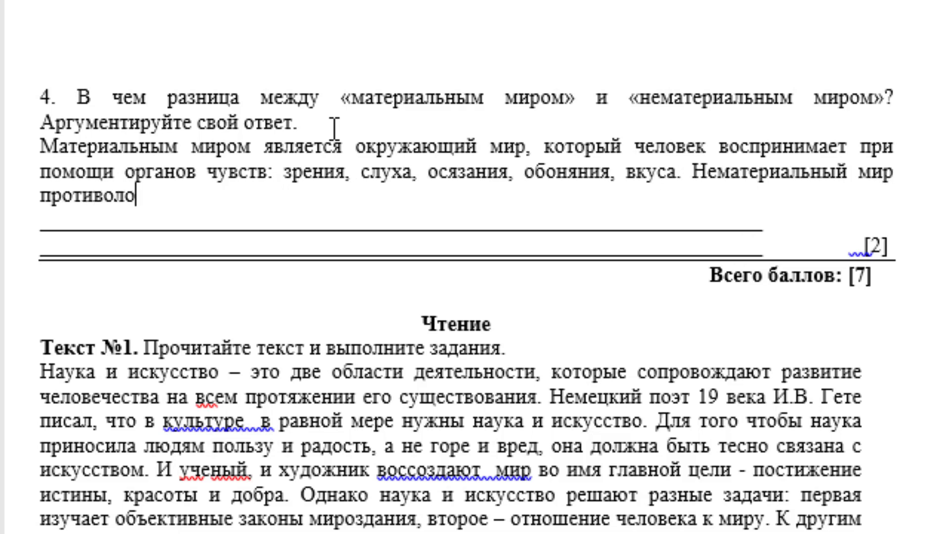
type("ж")
Step: Add that the non-material world is opposite to the material: 'его нельзя увидеть, почувствовать'
key("BackSpace")
type("ж")
type("ен мат")
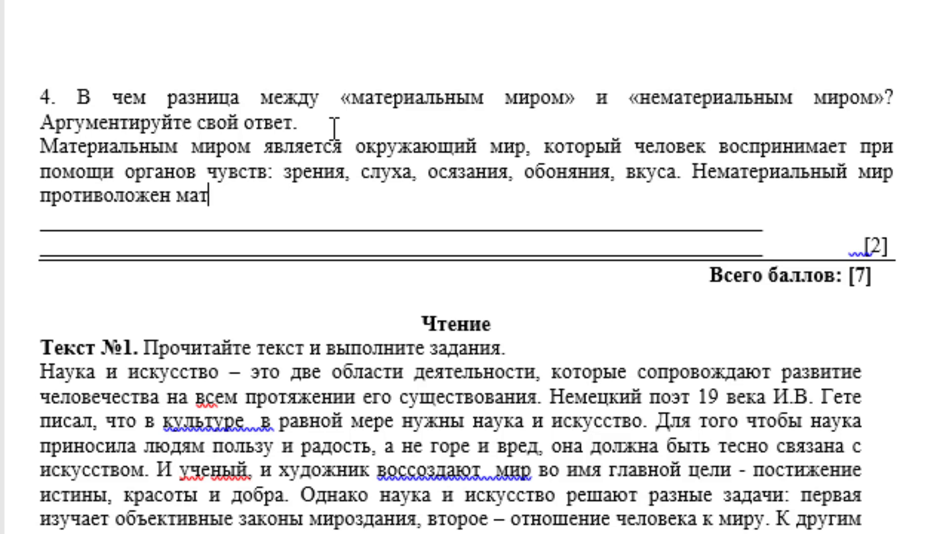
type("ериальному")
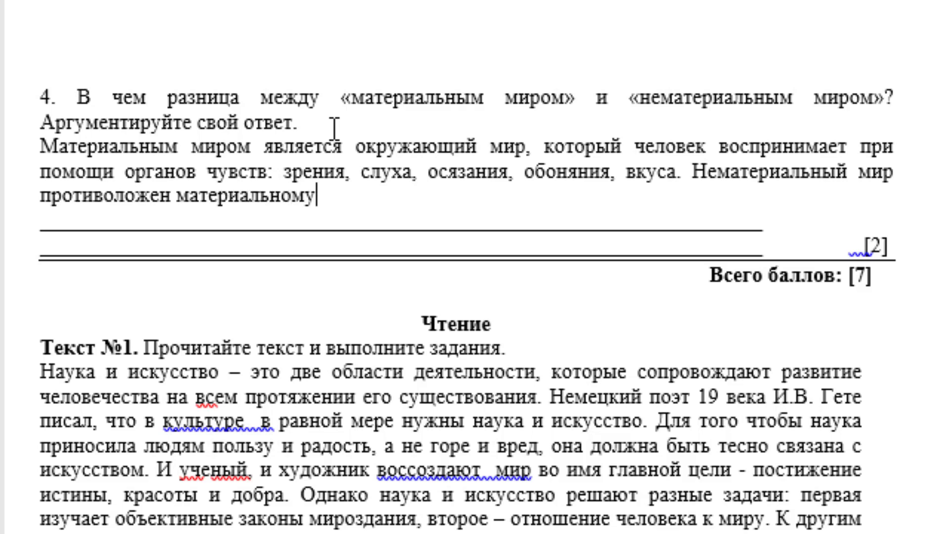
type(": ")
type("его нельз")
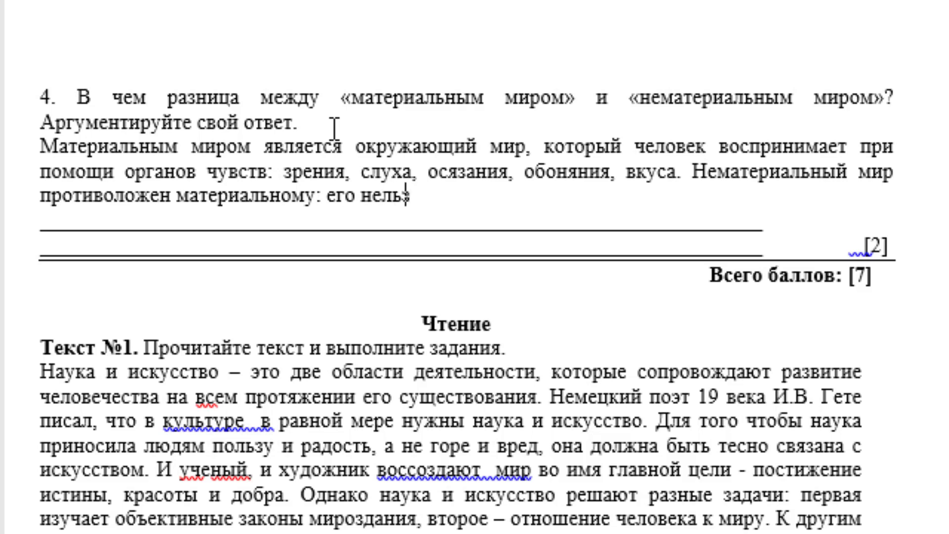
type("я увид")
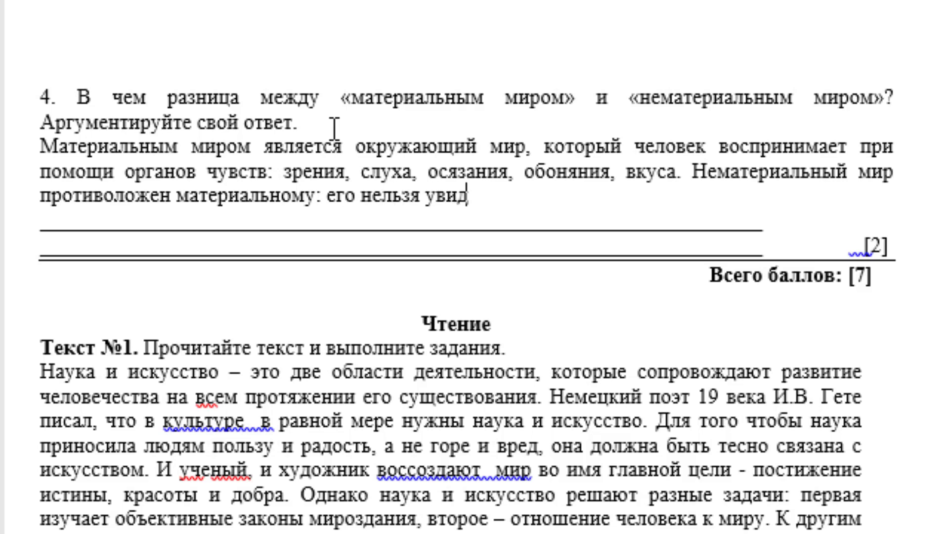
type("еть, ")
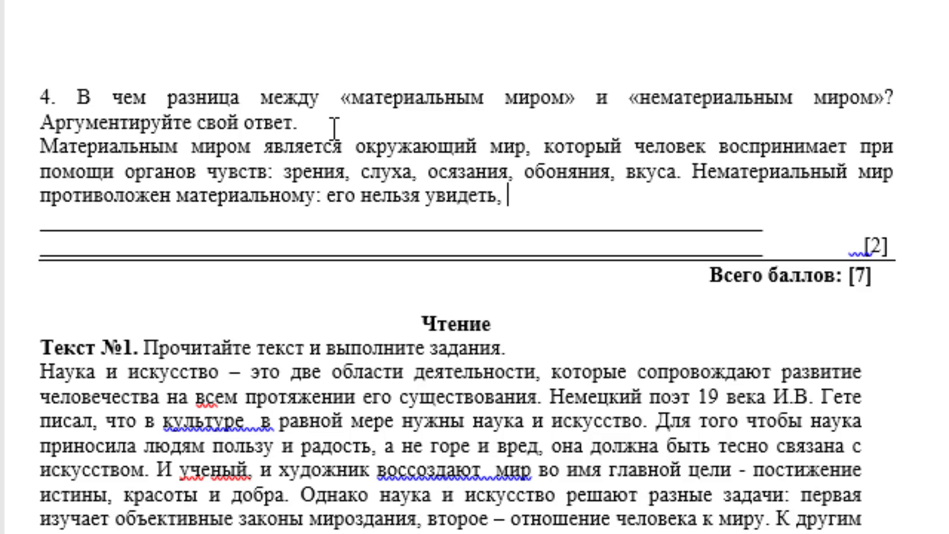
type("почувс")
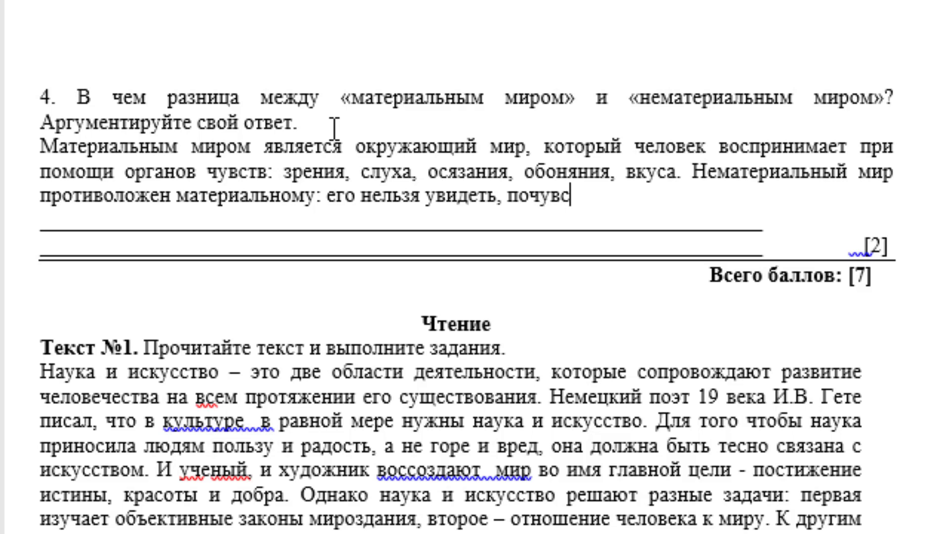
type("твов")
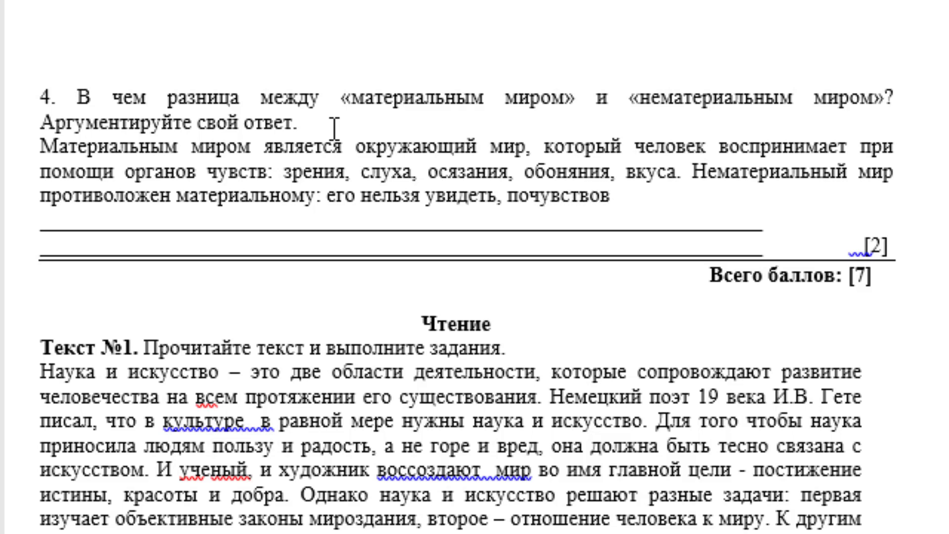
type("ать.")
Step: Accept the spacing fixes for "воссоздают мир" and "культуре в" in Text 1, leaving "ученый" unchanged
scroll(335, 129, "down", 3)
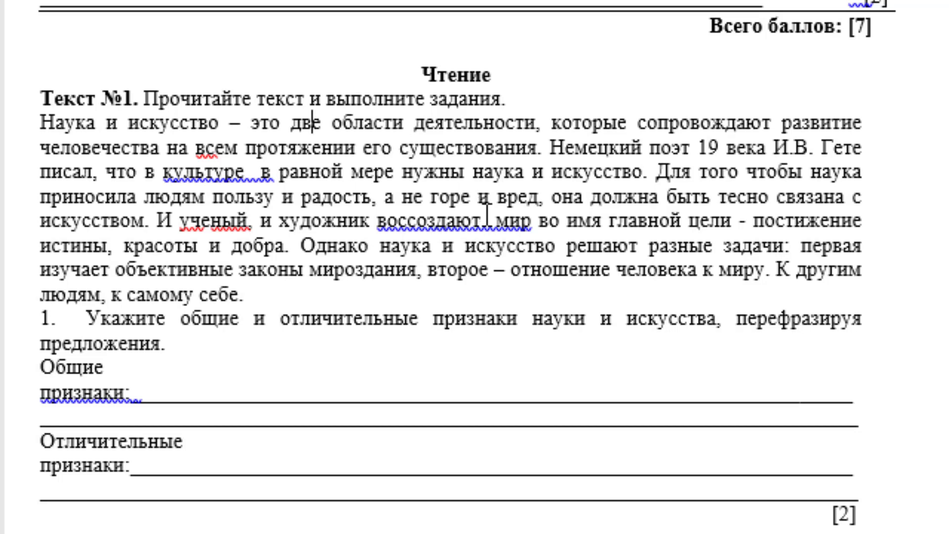
right_click(501, 225)
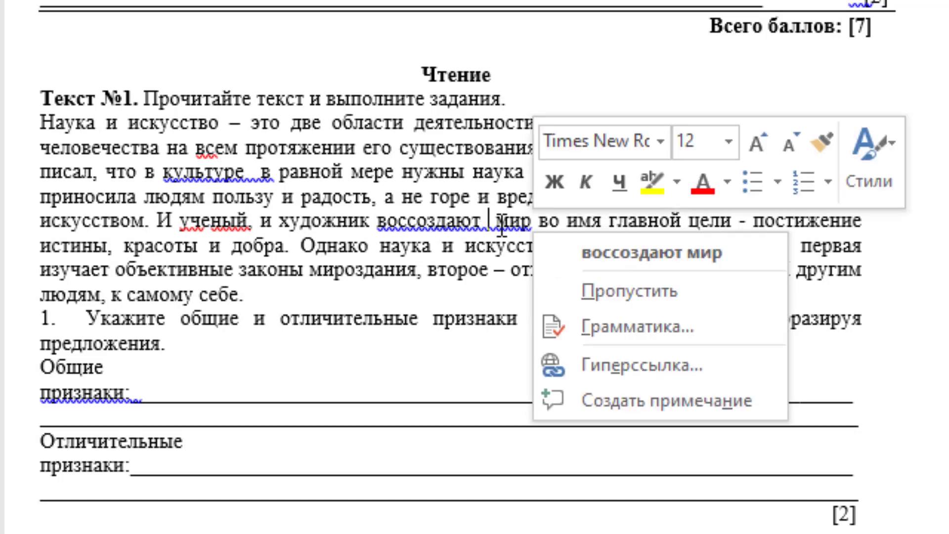
left_click(542, 253)
right_click(215, 172)
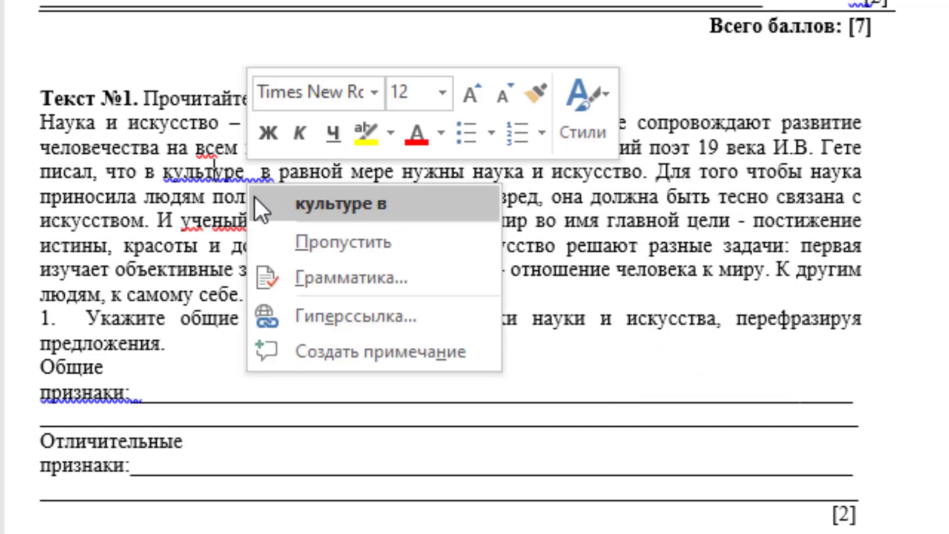
left_click(257, 203)
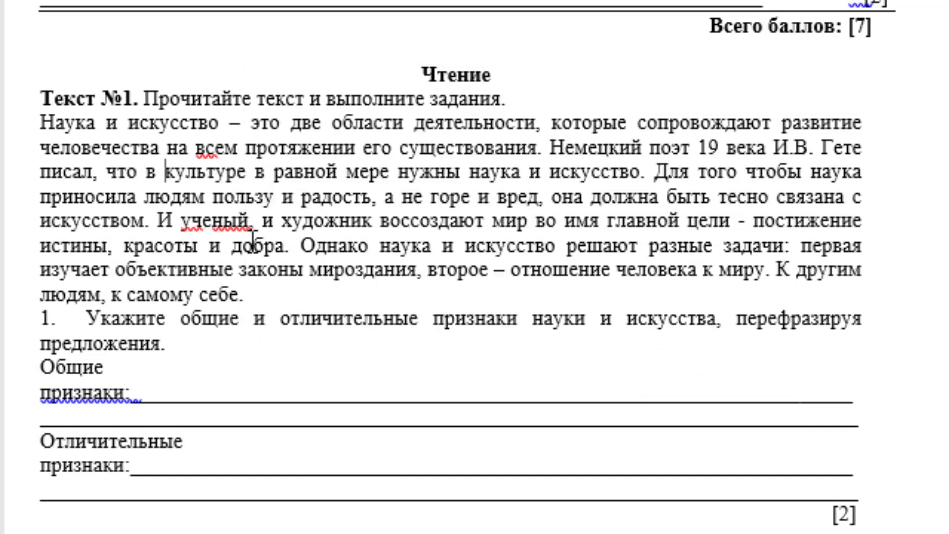
right_click(249, 224)
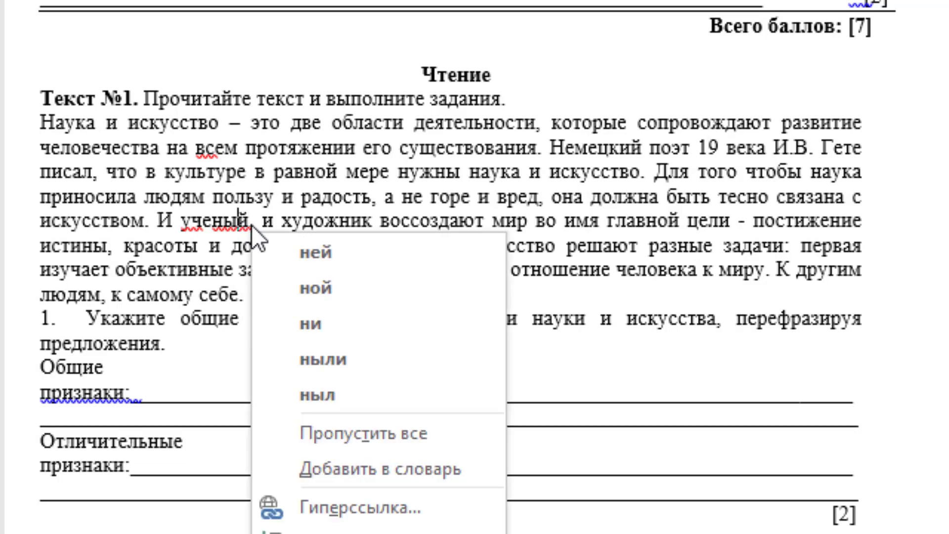
key("Escape")
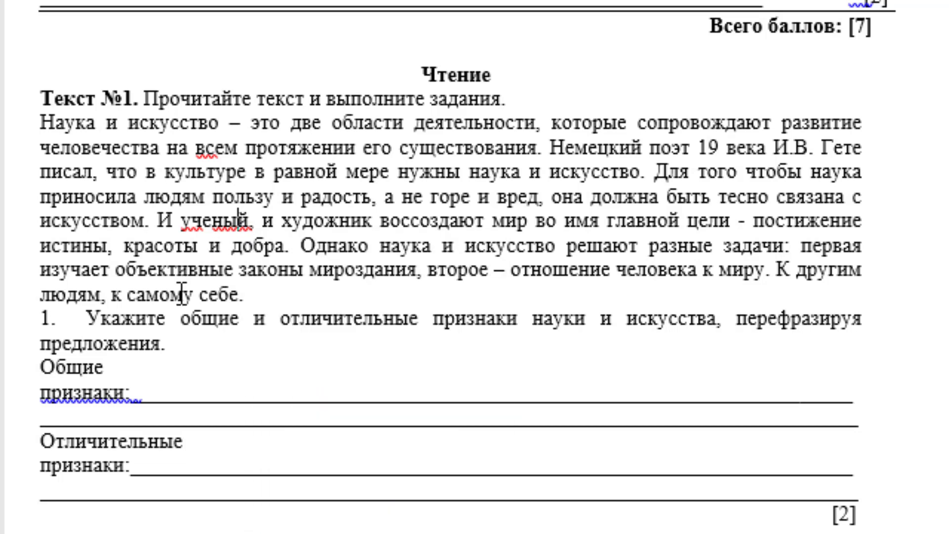
Step: Delete the blank answer lines and put "Отличительные признаки:" on its own line
double_click(160, 395)
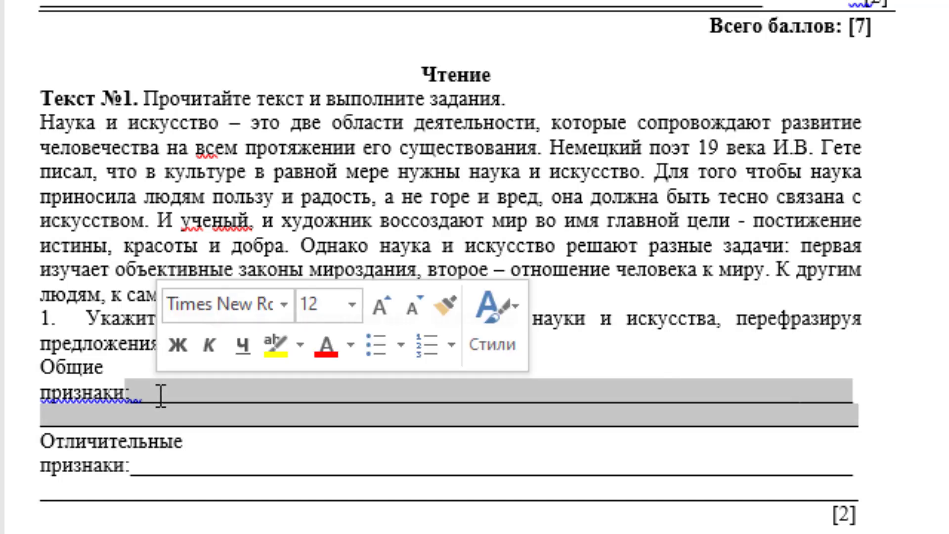
key("Delete")
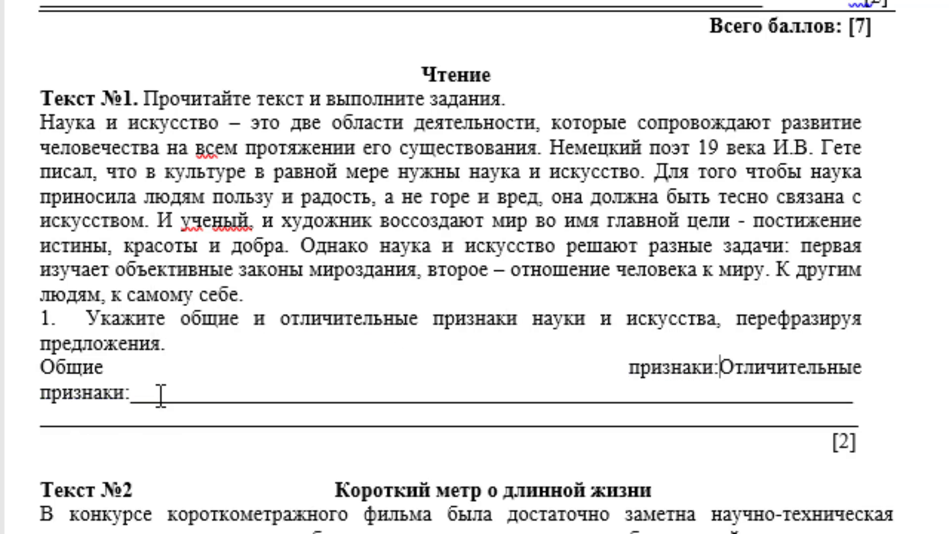
key("Return")
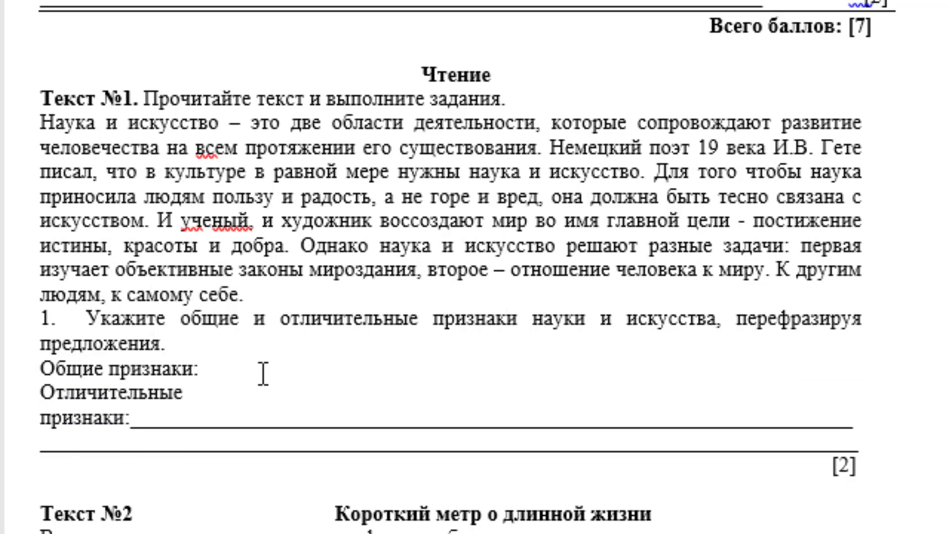
double_click(257, 415)
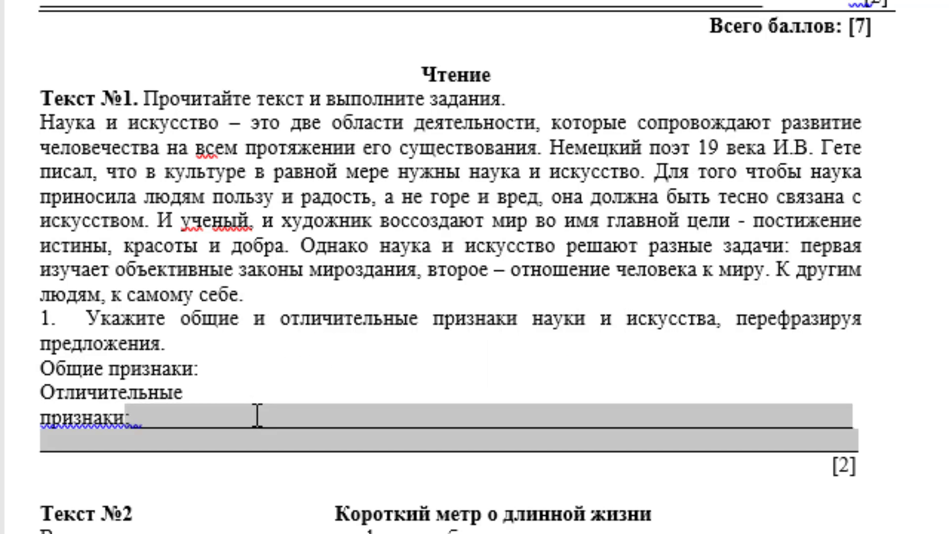
key("Delete")
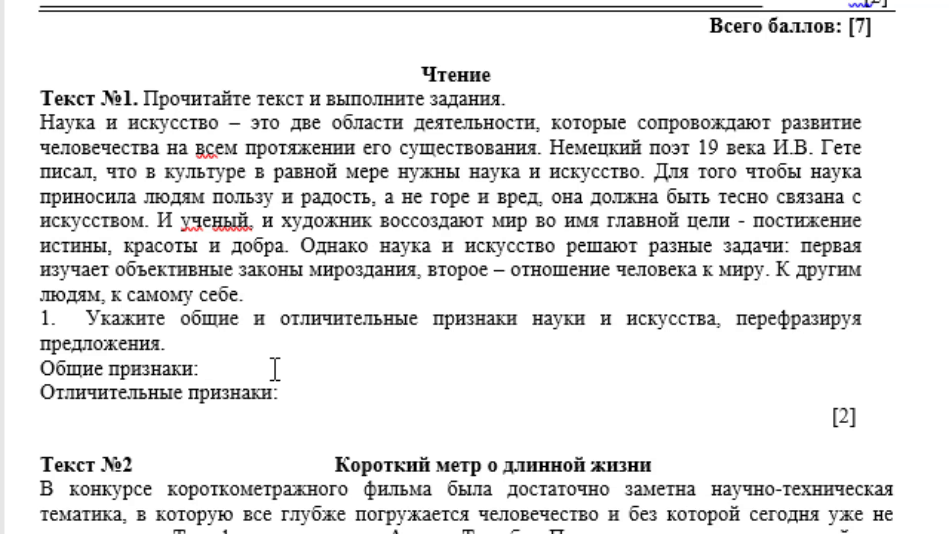
Step: Type the common features: "взаимосвязь (интеграция) с искусством, осмысление прекрасного, приносят благо и восторг"
type("вза")
type("имодвяз")
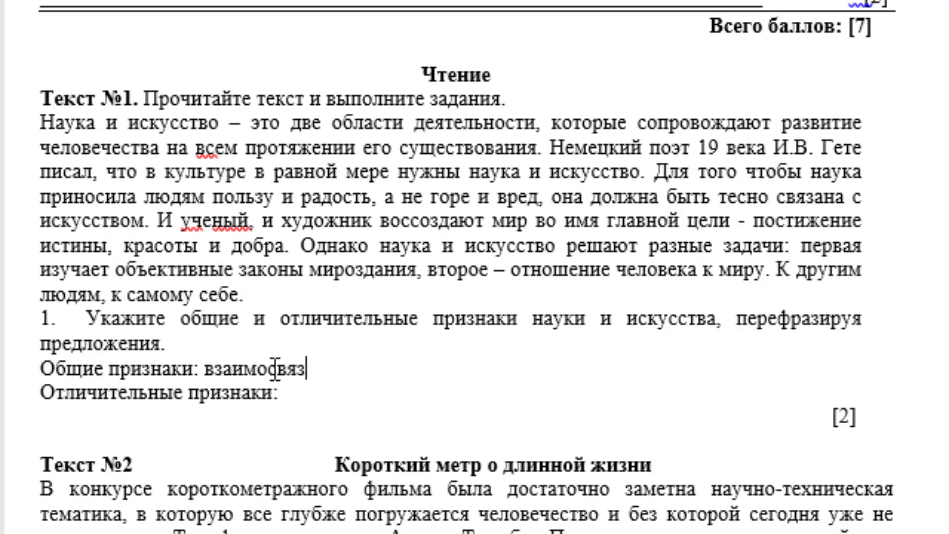
type("ь")
type("Ұ")
key("BackSpace")
key("super+space")
type("(")
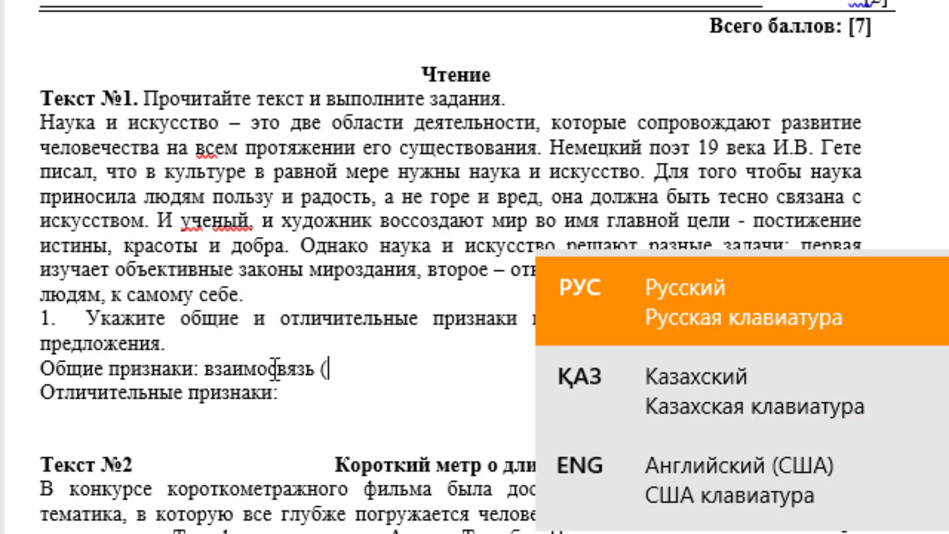
type("интегра")
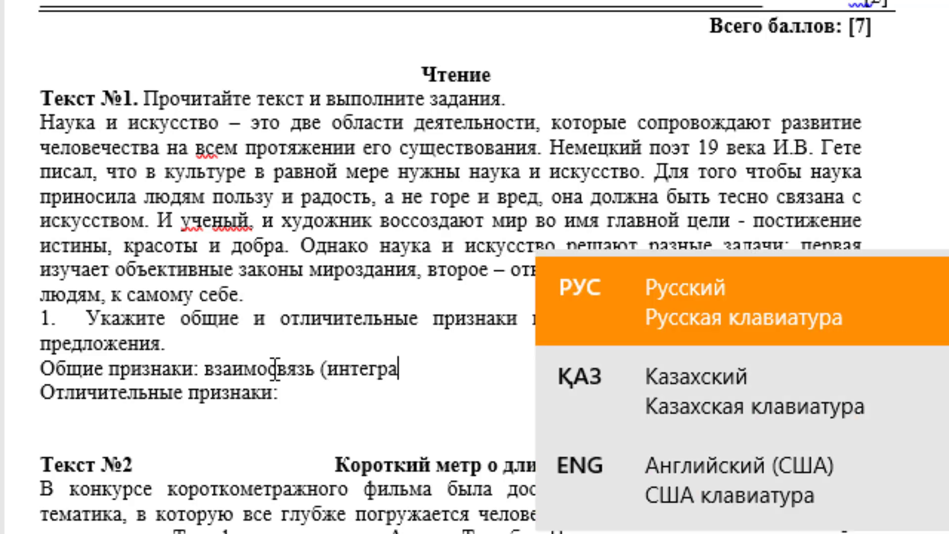
type("ция) ")
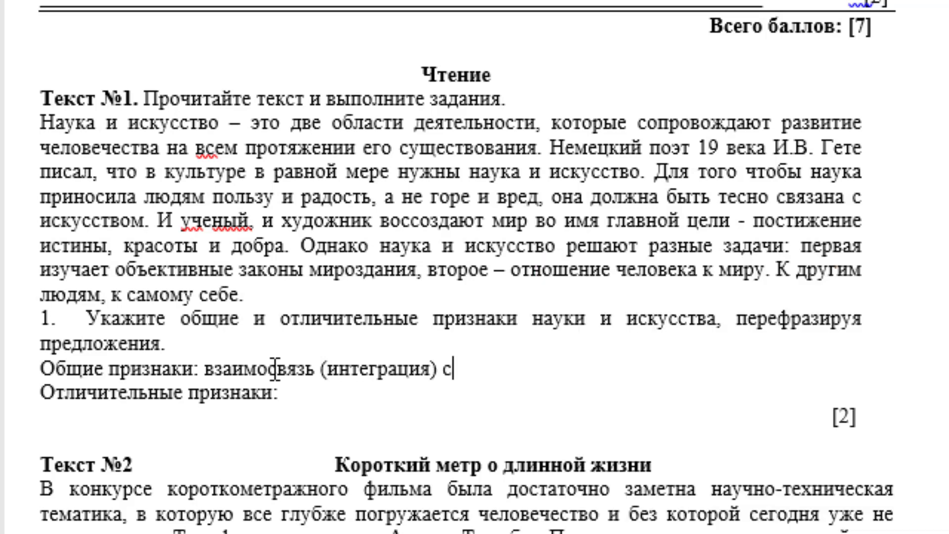
type("ск")
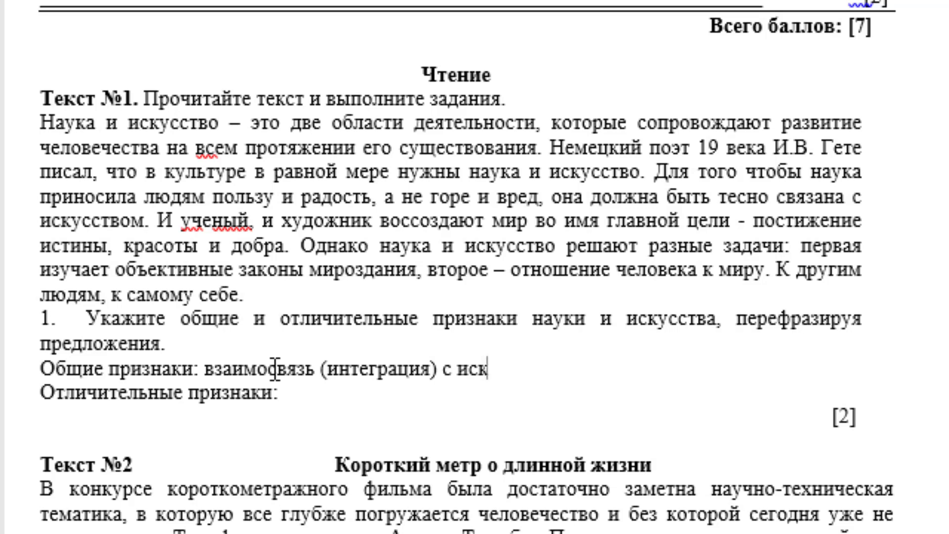
type("усством")
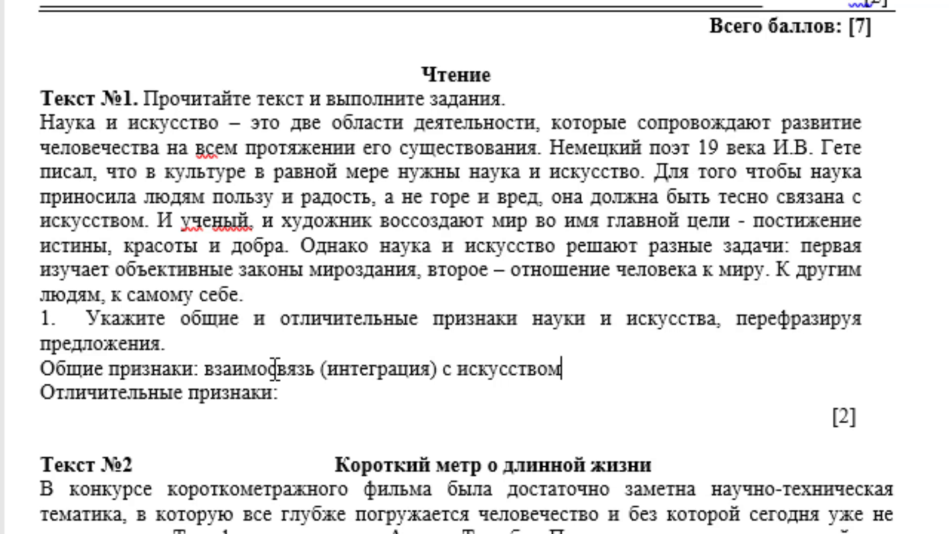
type("б")
key("BackSpace")
type("осм")
type("ыслени")
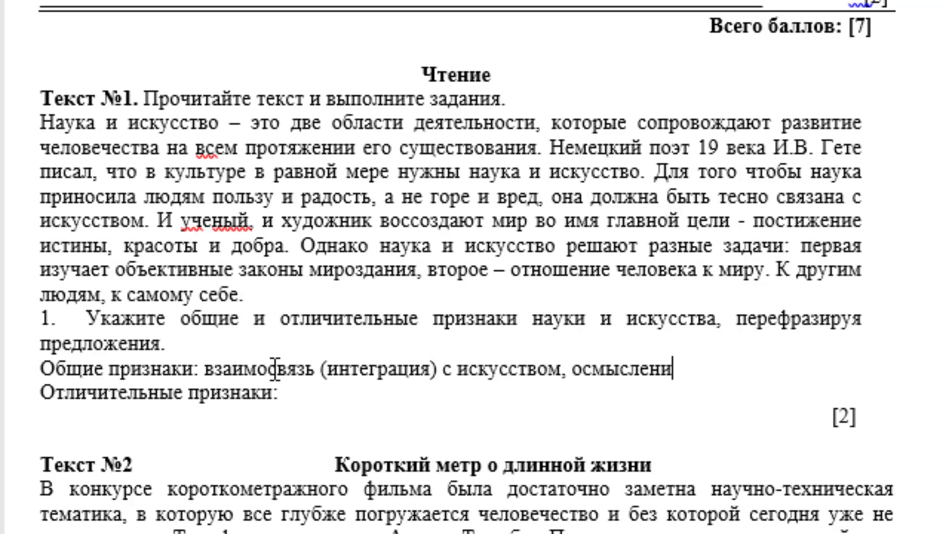
type("е прек")
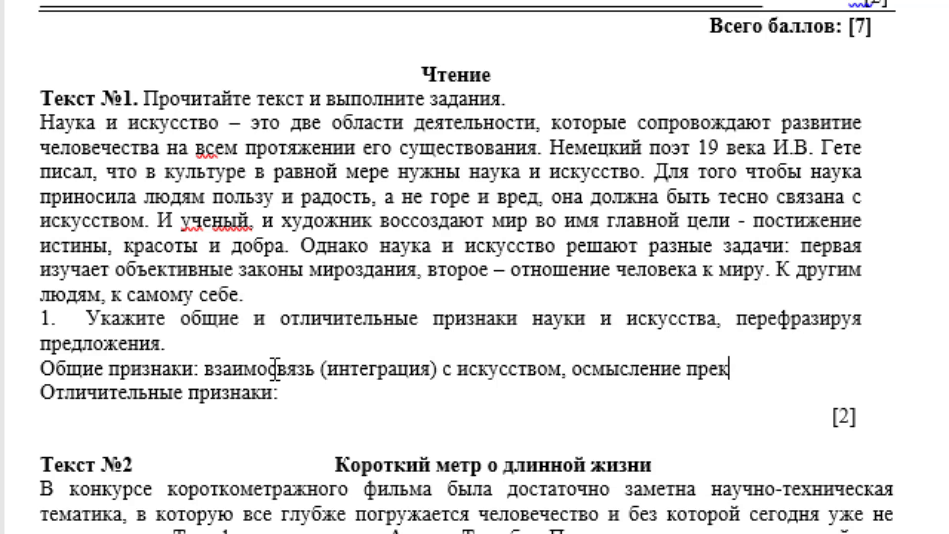
type("расного")
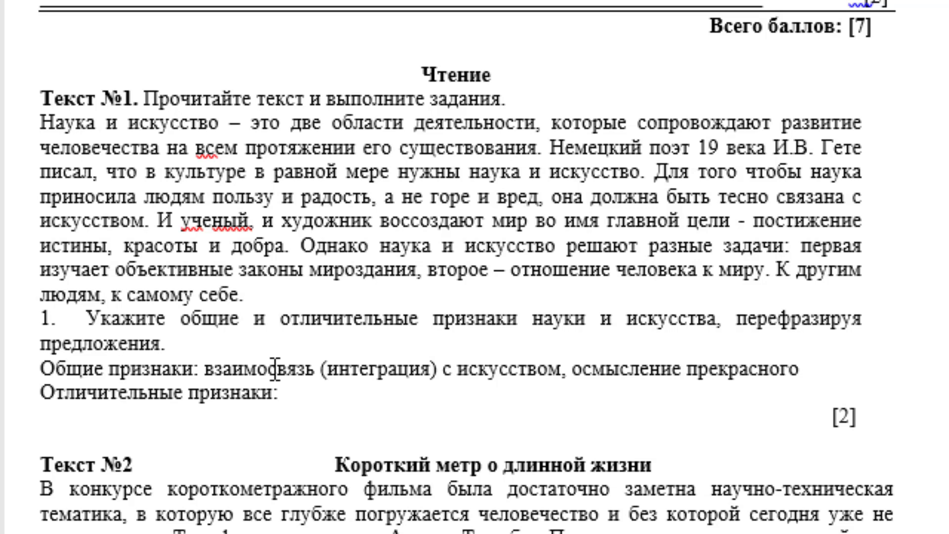
type(", прино")
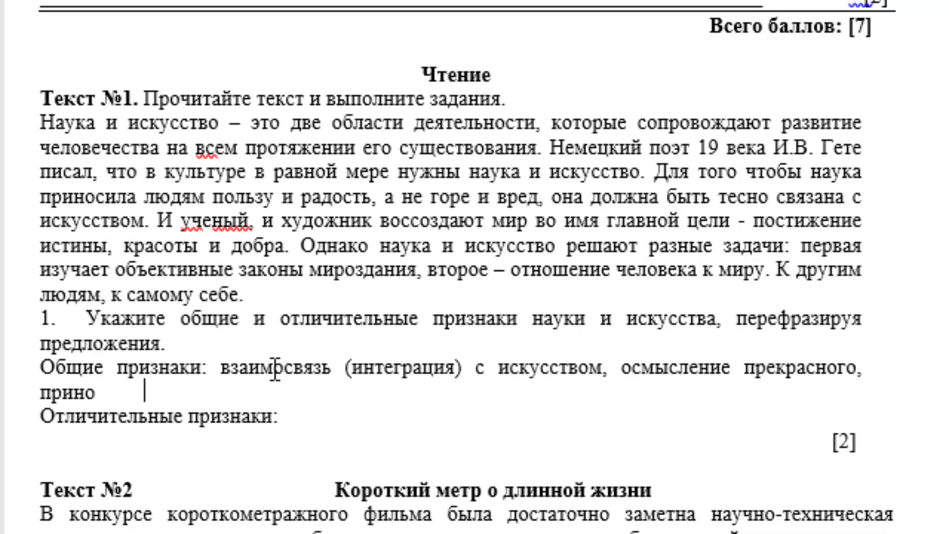
type("сят благ")
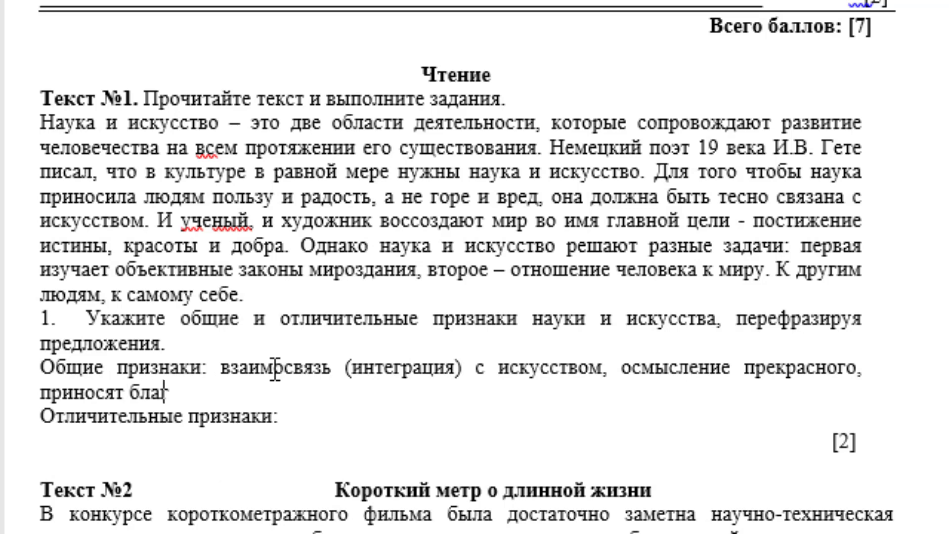
type("о и вост")
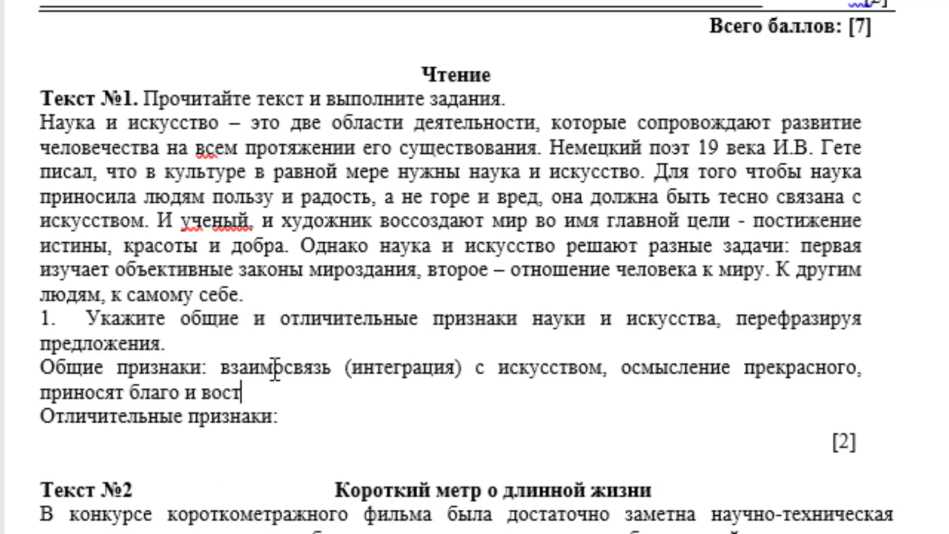
type("орг,")
Step: Add "сопутствуют изменению вселенной" and correct its misspelling to сопутствуют
type(" со")
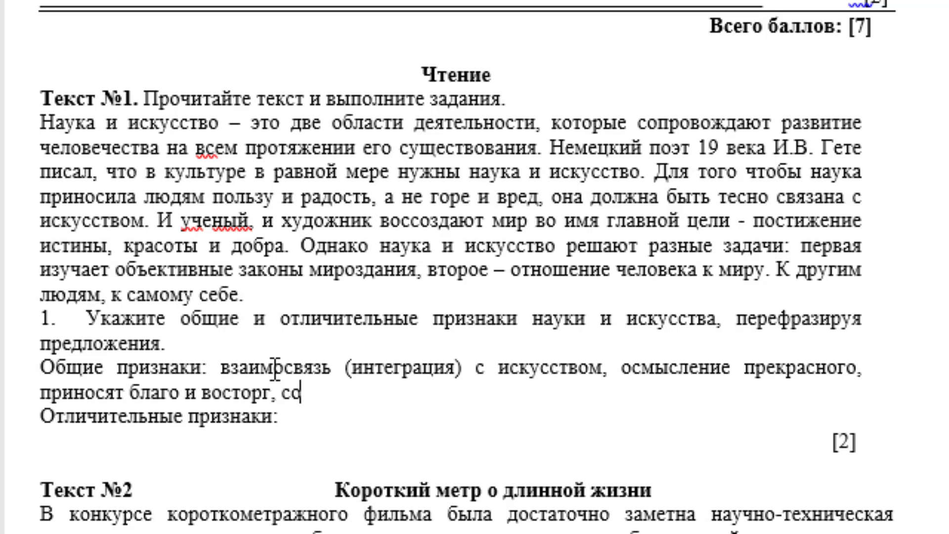
type("пус")
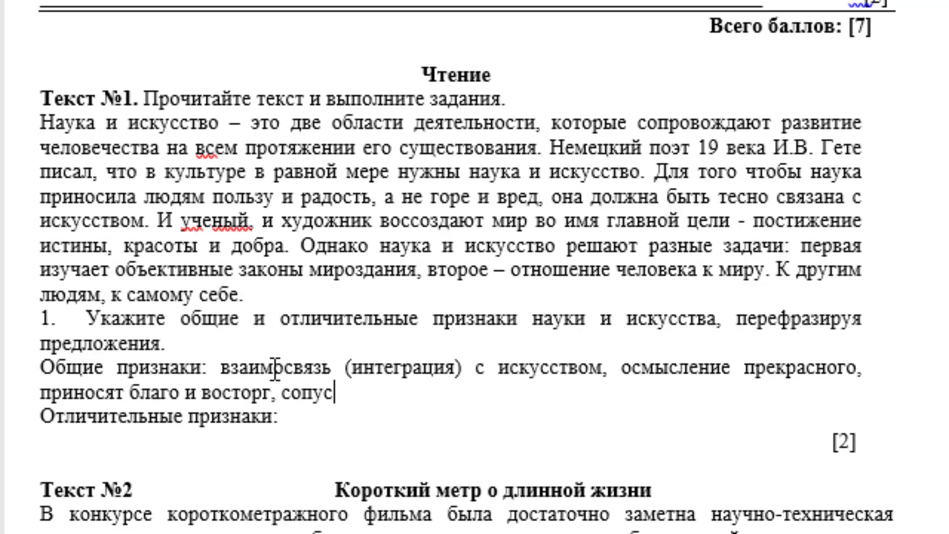
key("BackSpace")
type("тс")
type("вуют ")
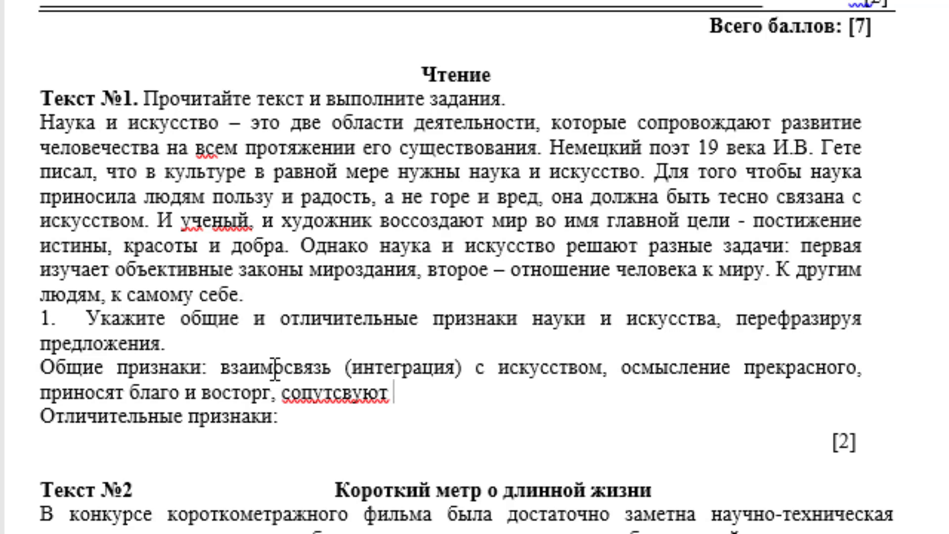
type("изме")
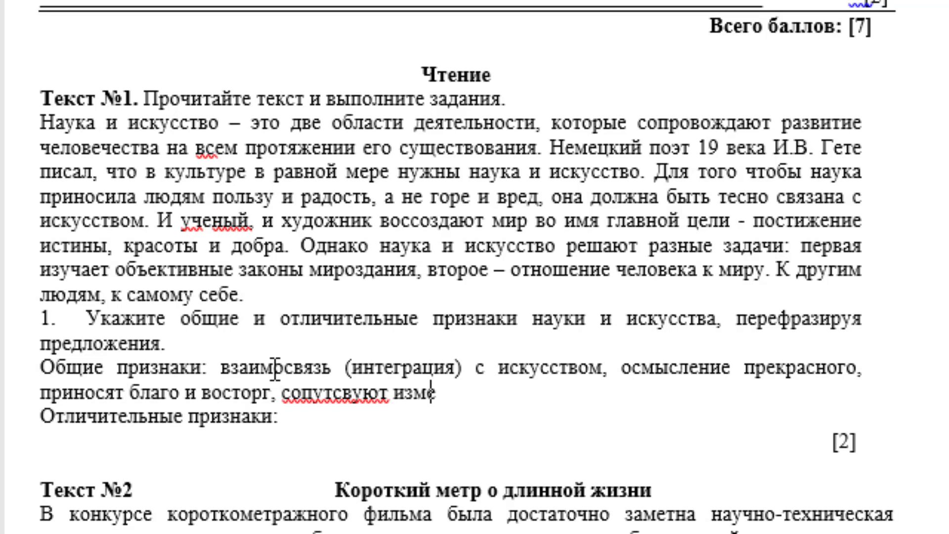
type("нению все")
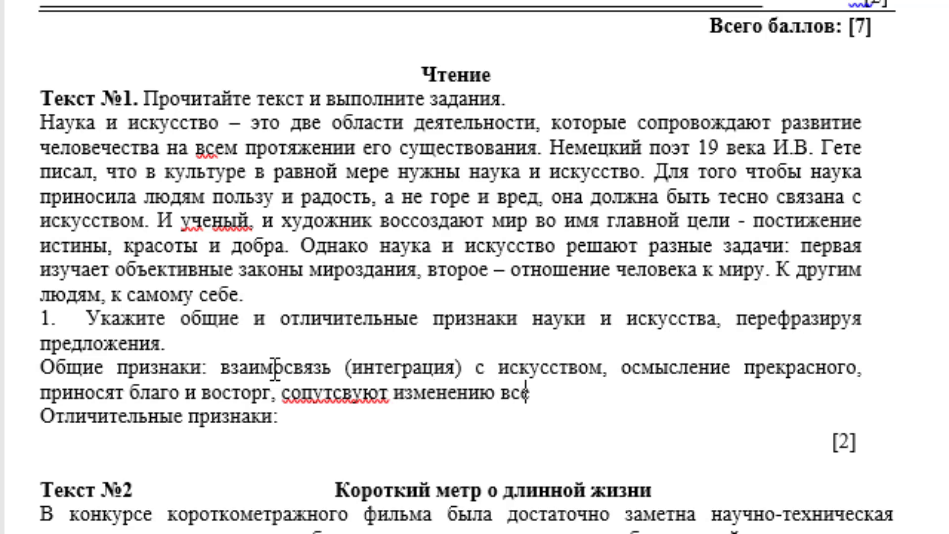
type("ленной.")
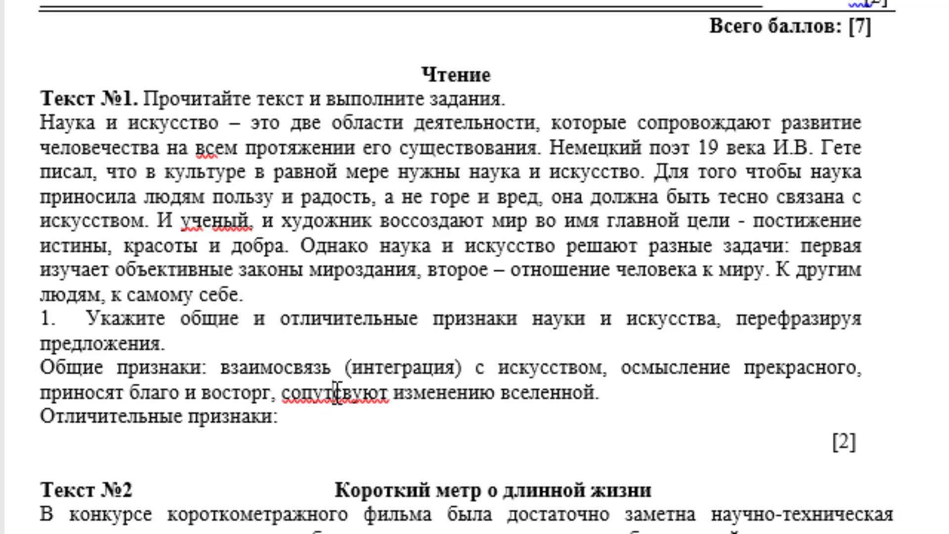
right_click(337, 393)
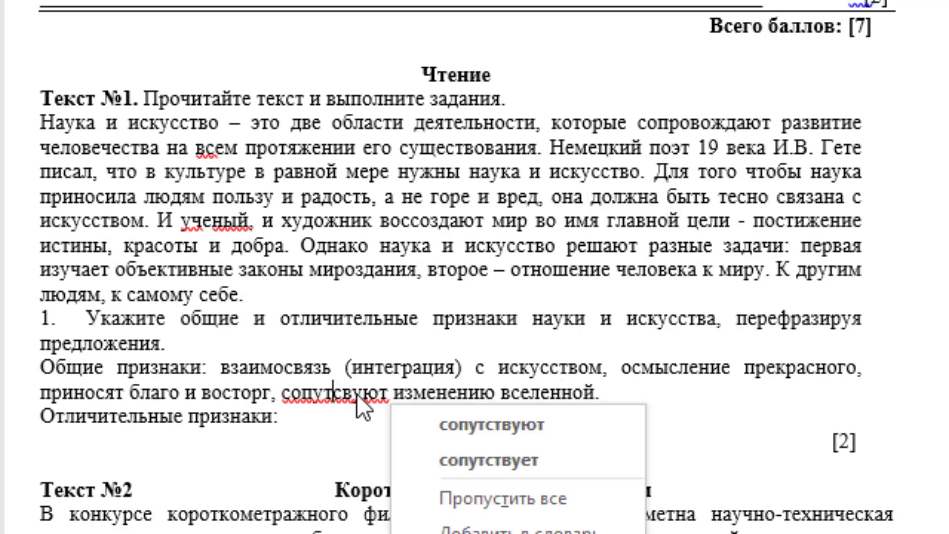
left_click(409, 424)
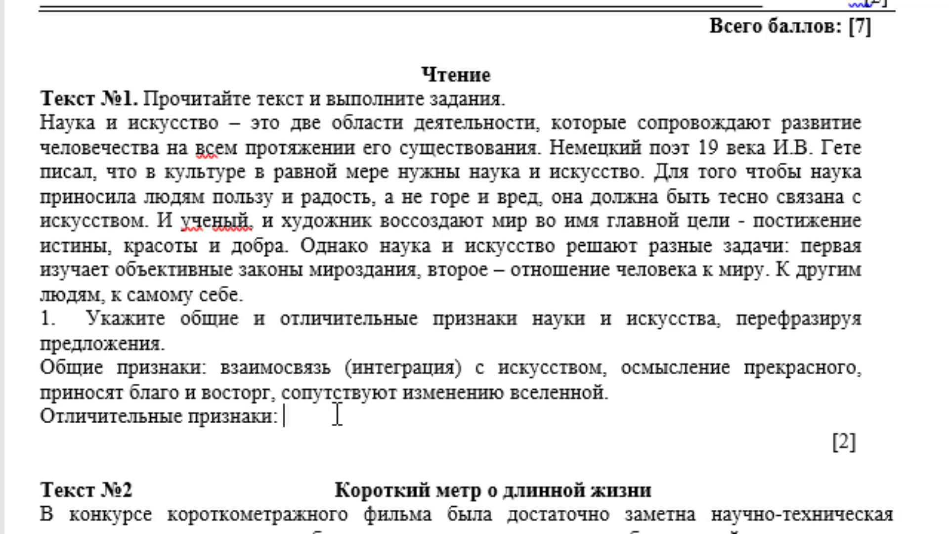
Step: Type "наука – исследует отличительные законы мироздания", then on a new line "Искусство – отношение человека к миру, к окружающим."
type("наука")
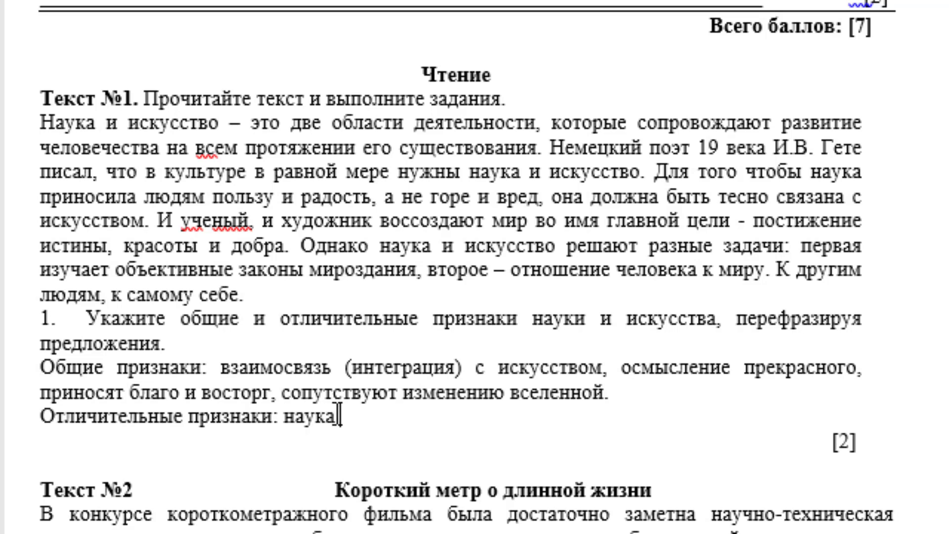
type(" – и")
type("сс")
type("следует ")
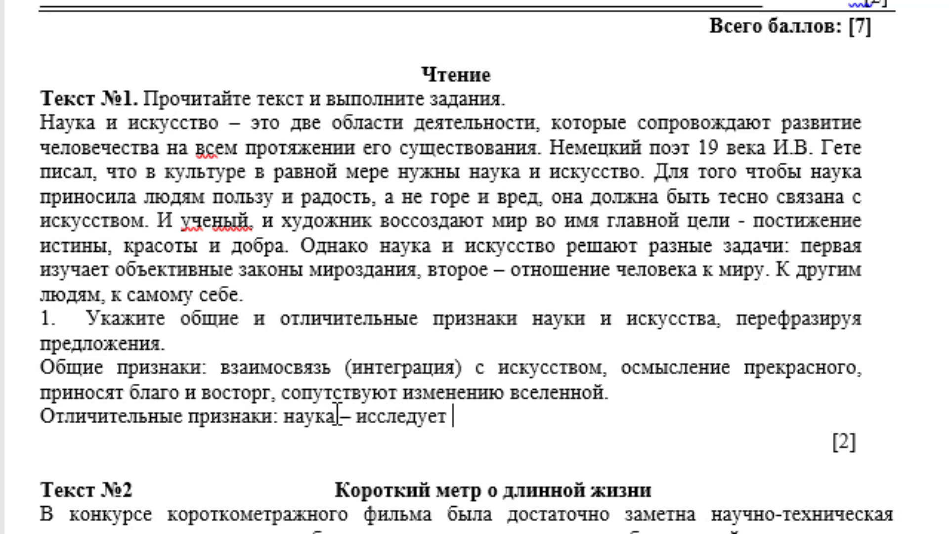
type("отличит")
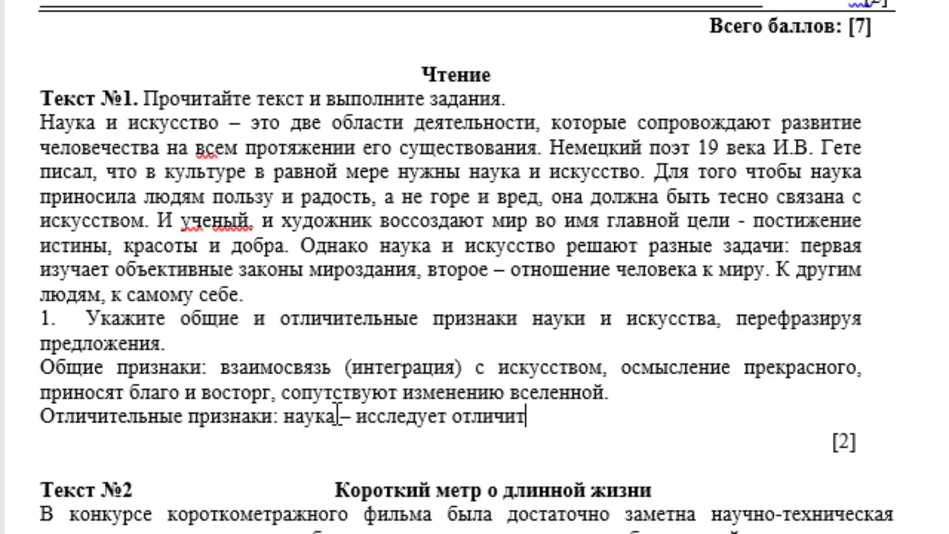
type("ельныеза")
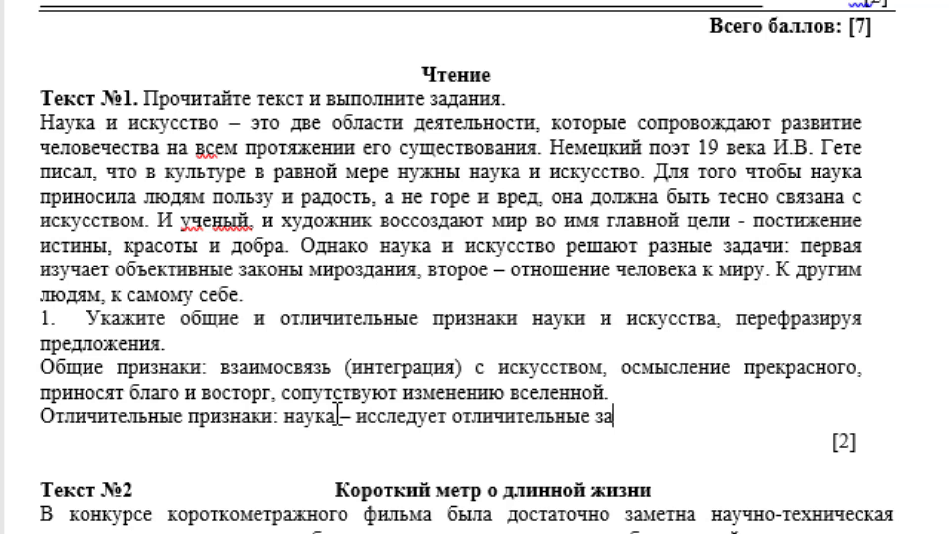
type("коны миро")
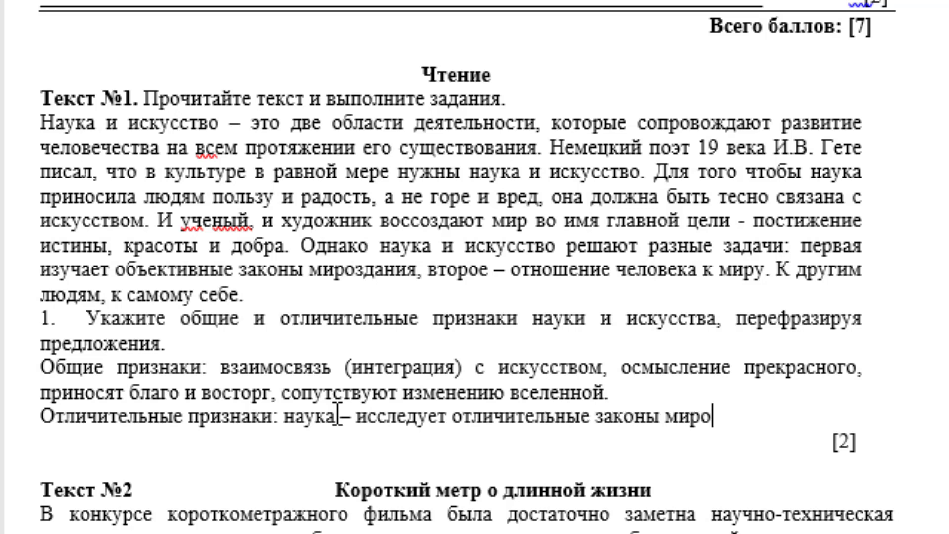
type("задния")
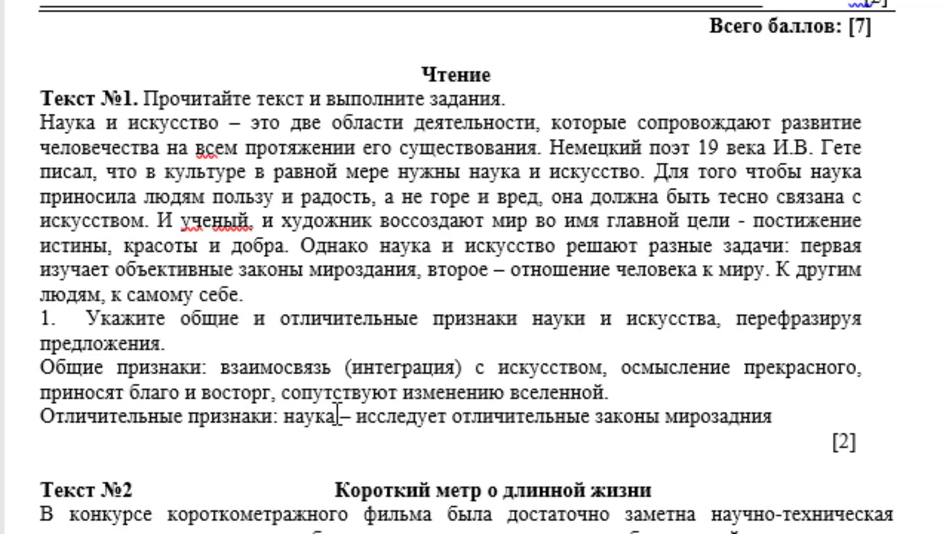
key("BackSpace")
key("BackSpace")
key("BackSpace")
key("BackSpace")
key("BackSpace")
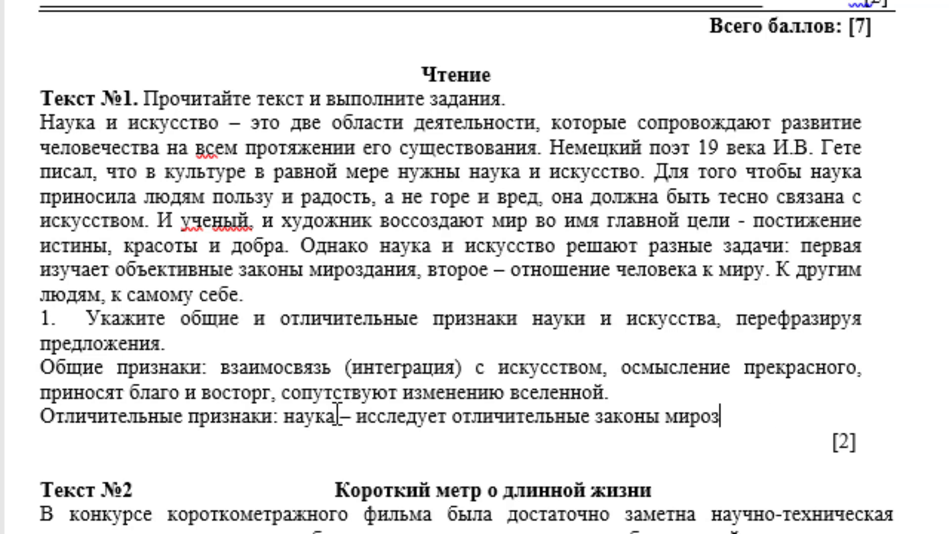
type("дания.")
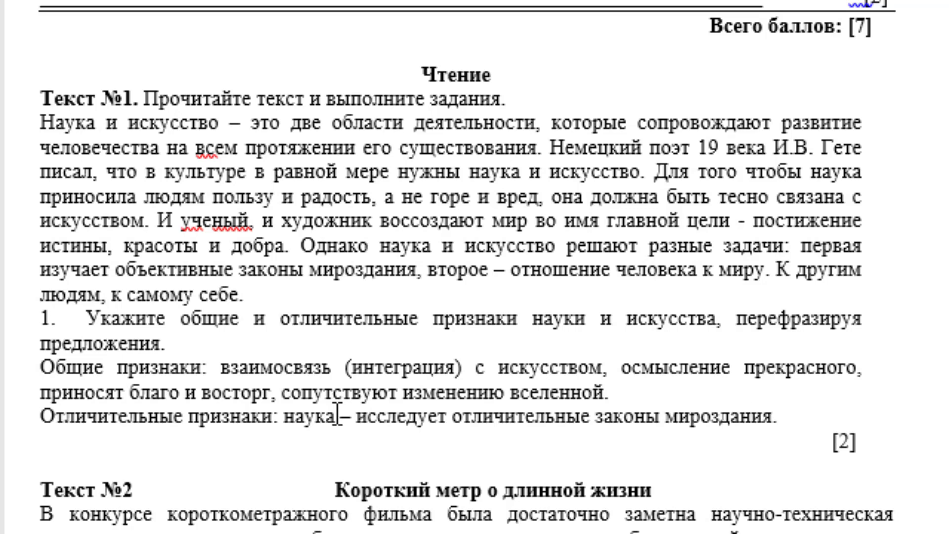
key("Return")
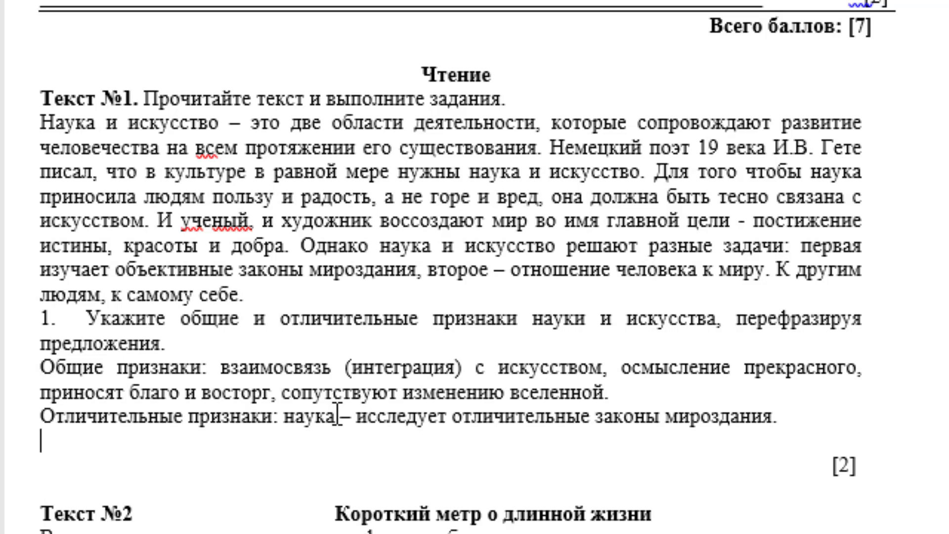
type("иску")
type("с")
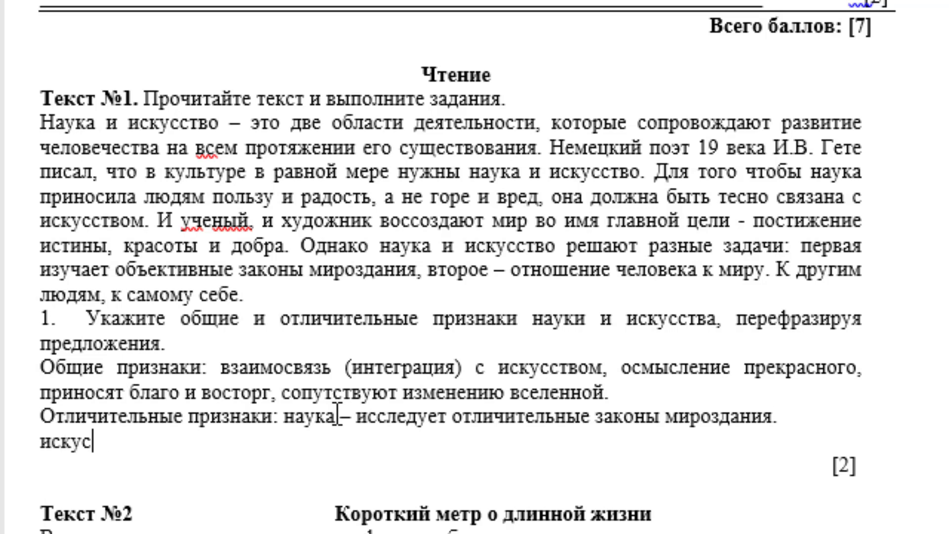
type("ств")
type("о - от")
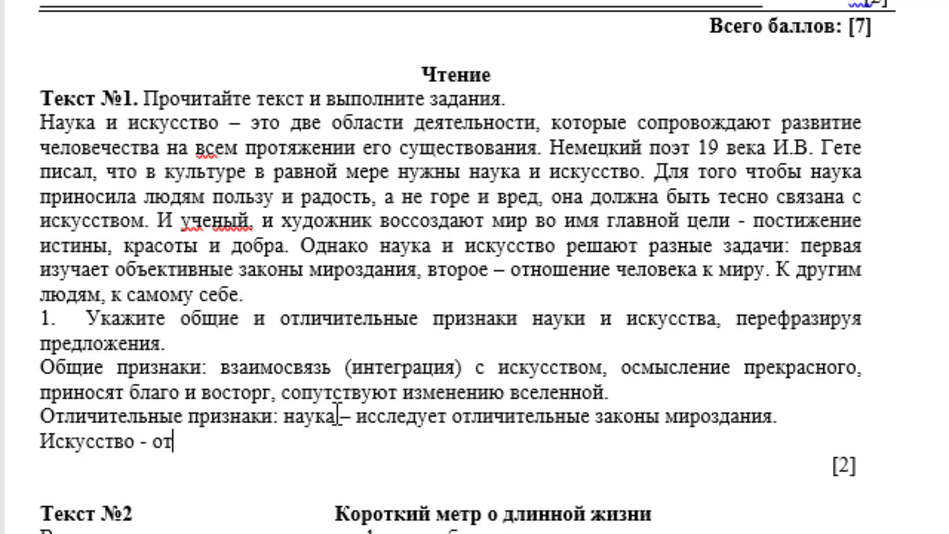
type("ношение ч")
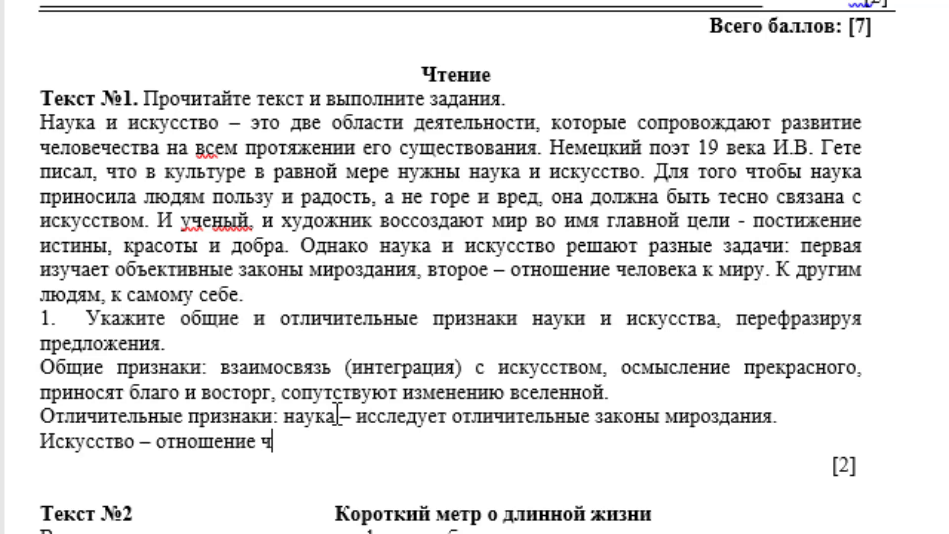
type("еловека")
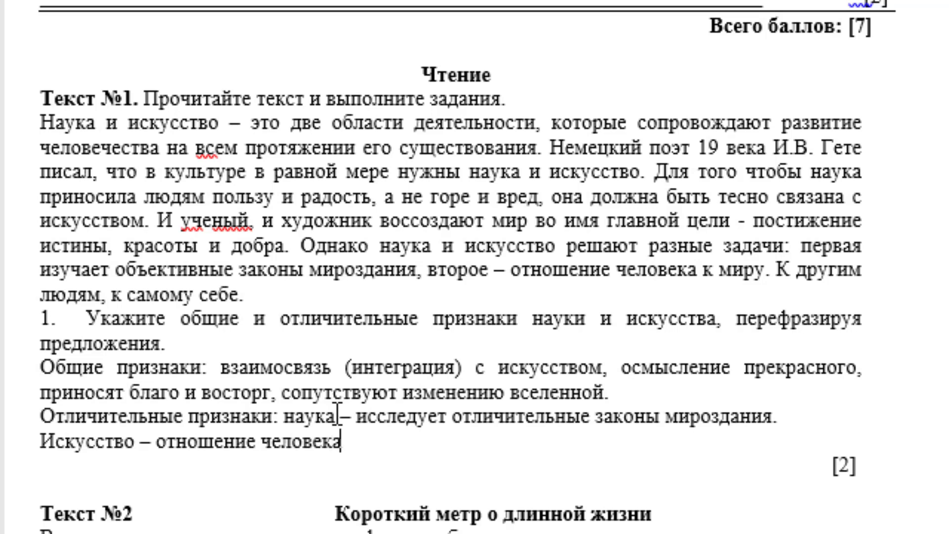
type(" к миру")
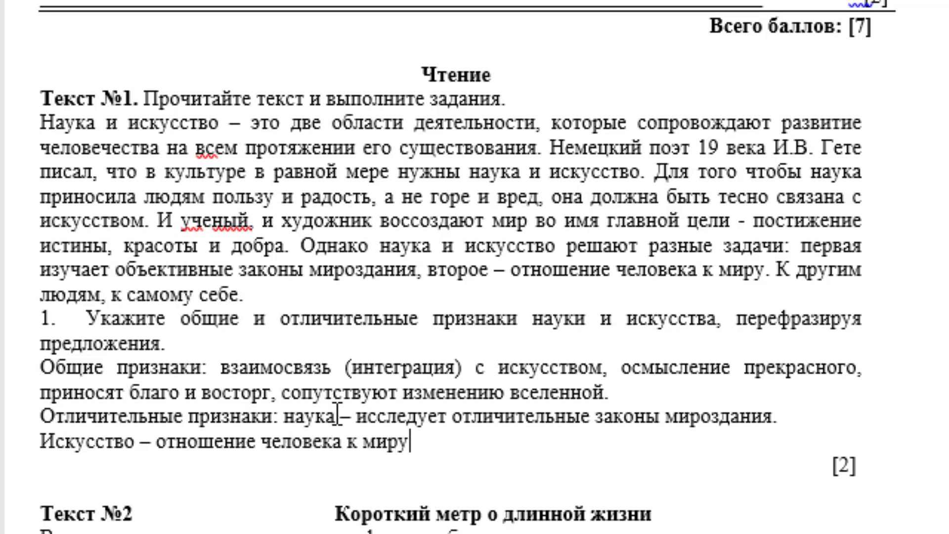
type(" кокр")
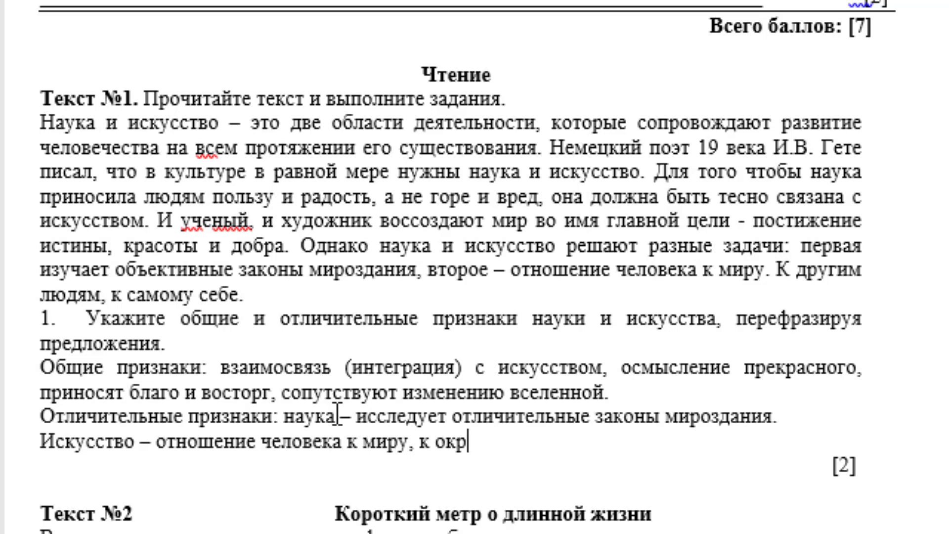
type("ужающи")
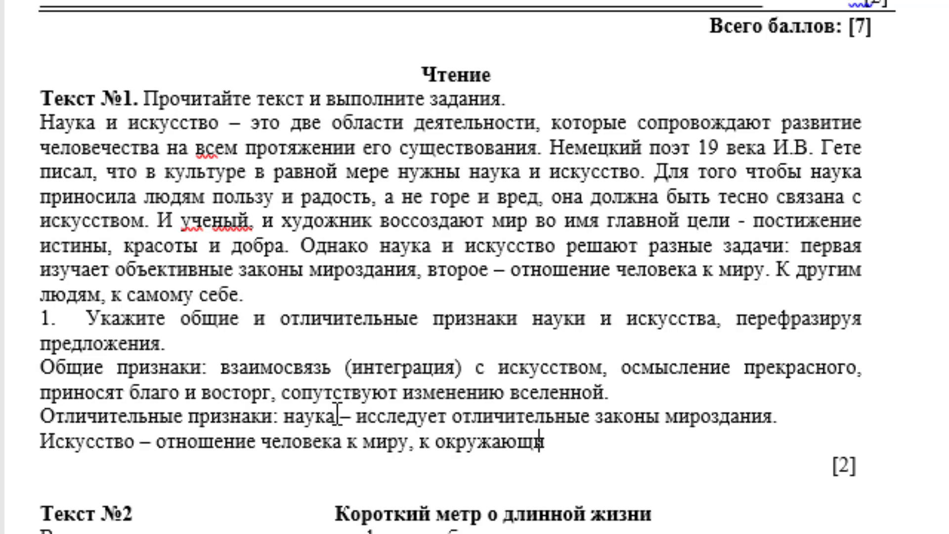
type("м.")
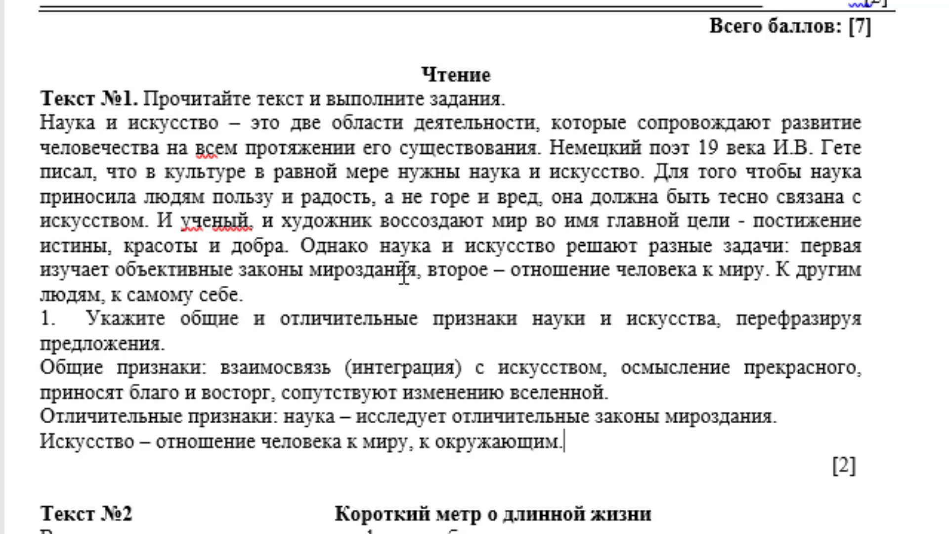
Step: Accept the double-space fixes in Text №2 for запрограммированный на, он оставляет, and twice near «Прежде»
scroll(567, 212, "down", 4)
scroll(409, 277, "down", 2)
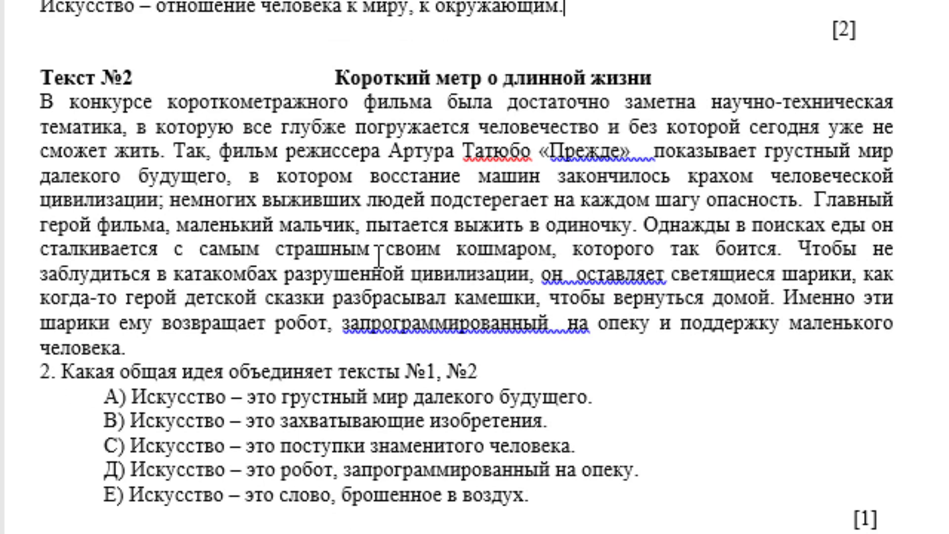
right_click(486, 327)
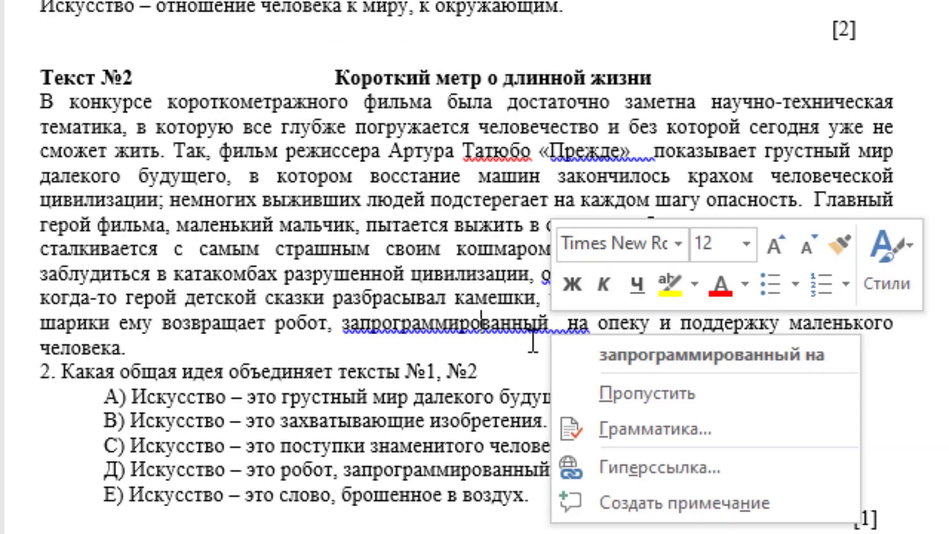
left_click(567, 357)
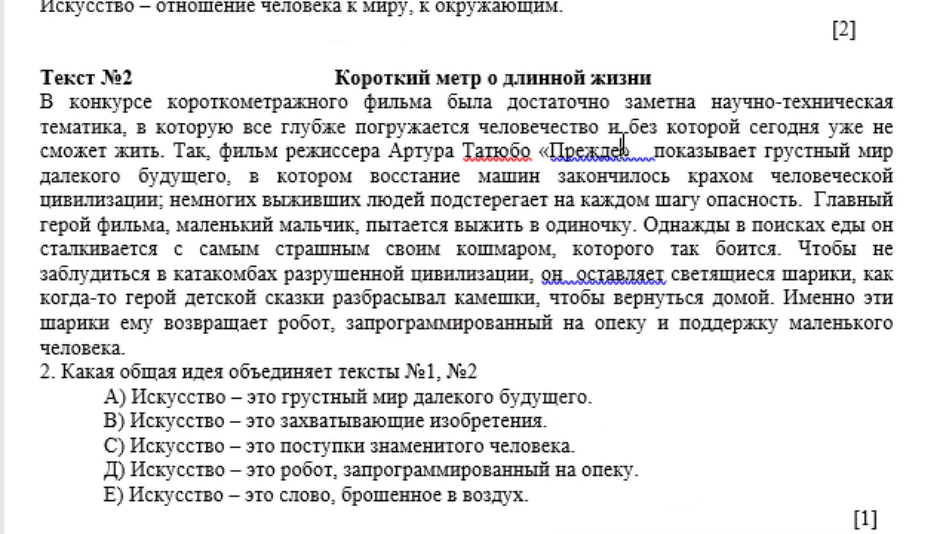
right_click(642, 157)
left_click(661, 183)
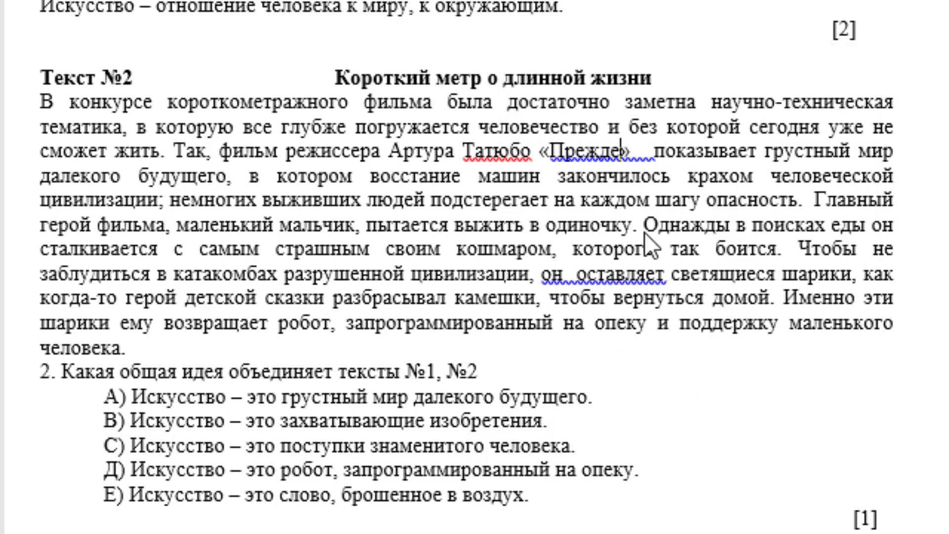
right_click(614, 273)
left_click(544, 310)
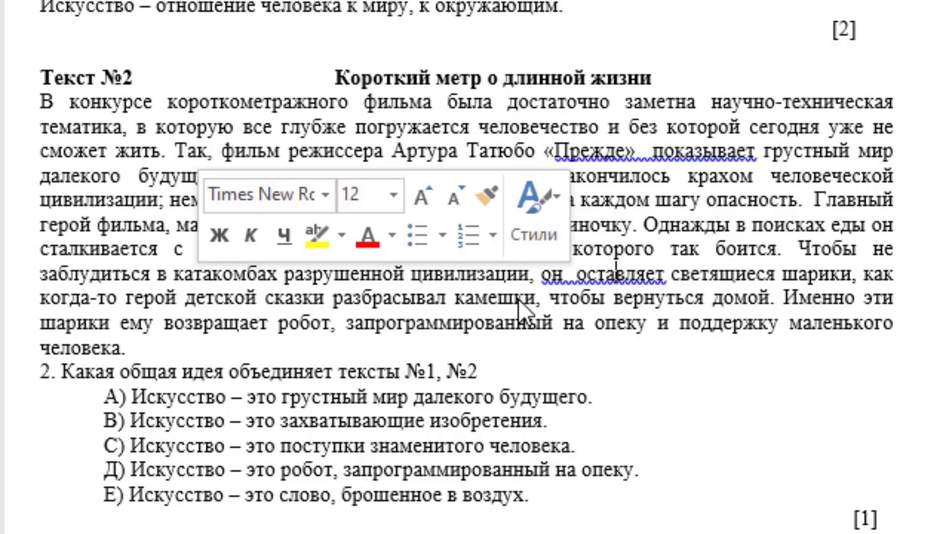
right_click(623, 153)
left_click(643, 182)
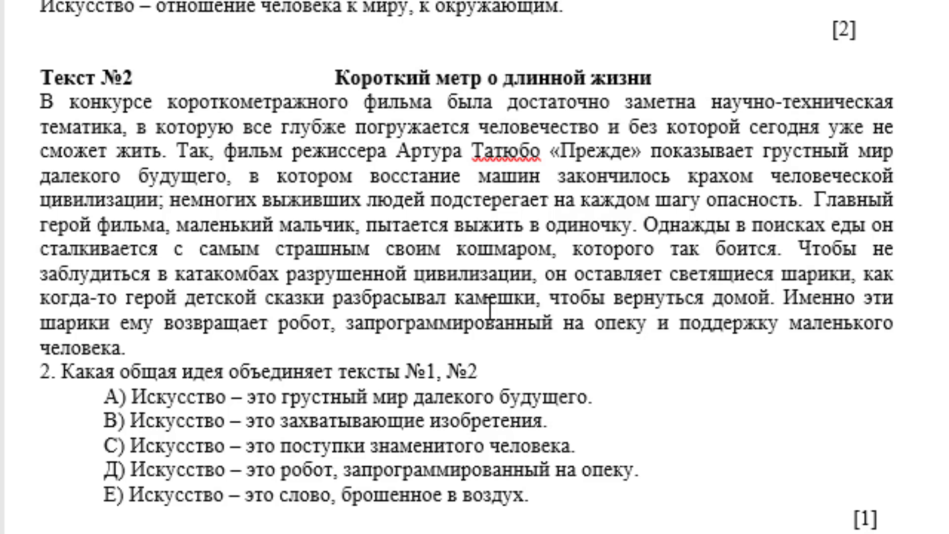
Step: Highlight option B «Искусство – это захватывающие изобретения.» of question 2 in yellow
scroll(490, 309, "down", 3)
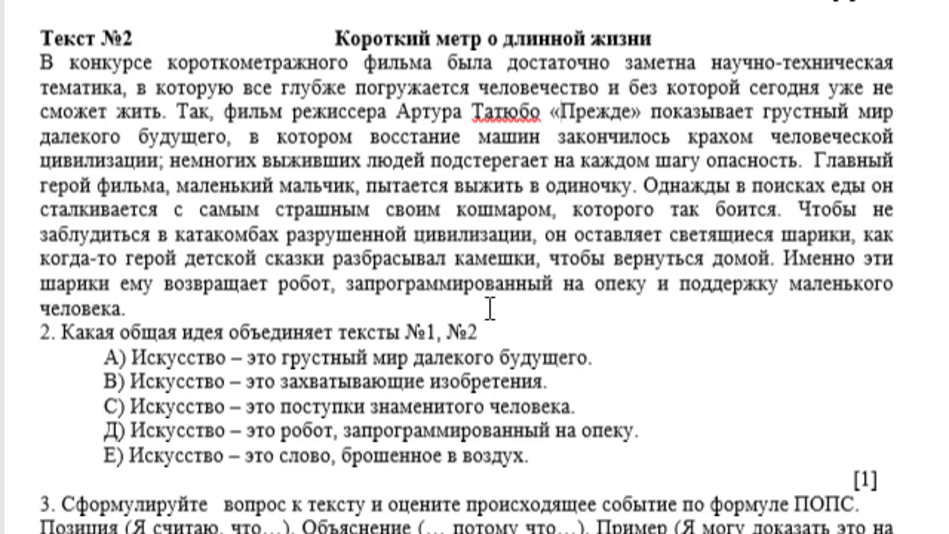
left_click(226, 186)
scroll(257, 218, "down", 1)
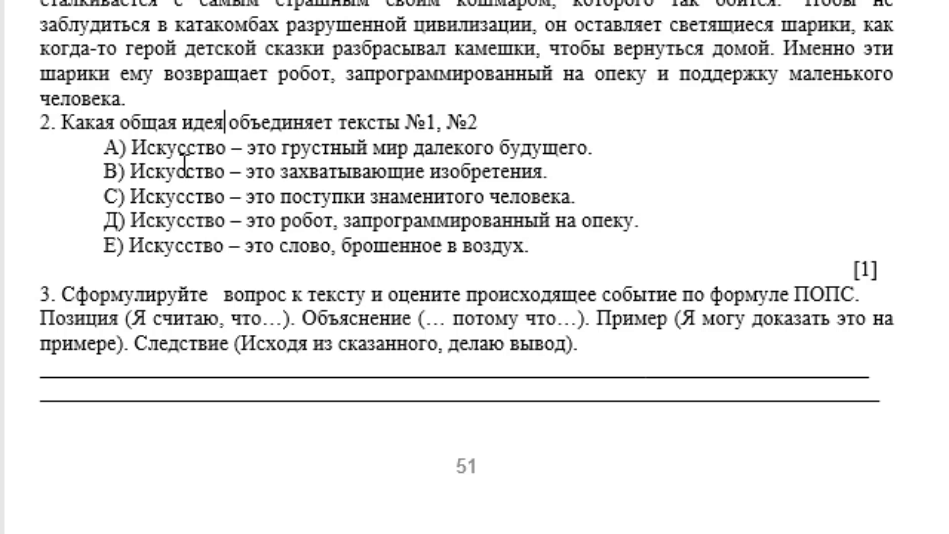
left_click_drag(184, 171, 560, 170)
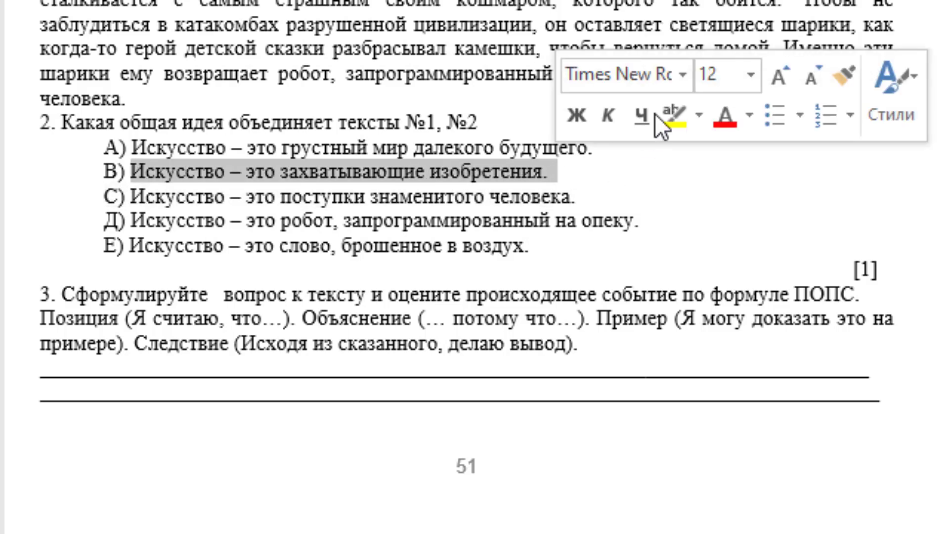
left_click(673, 116)
scroll(291, 309, "down", 2)
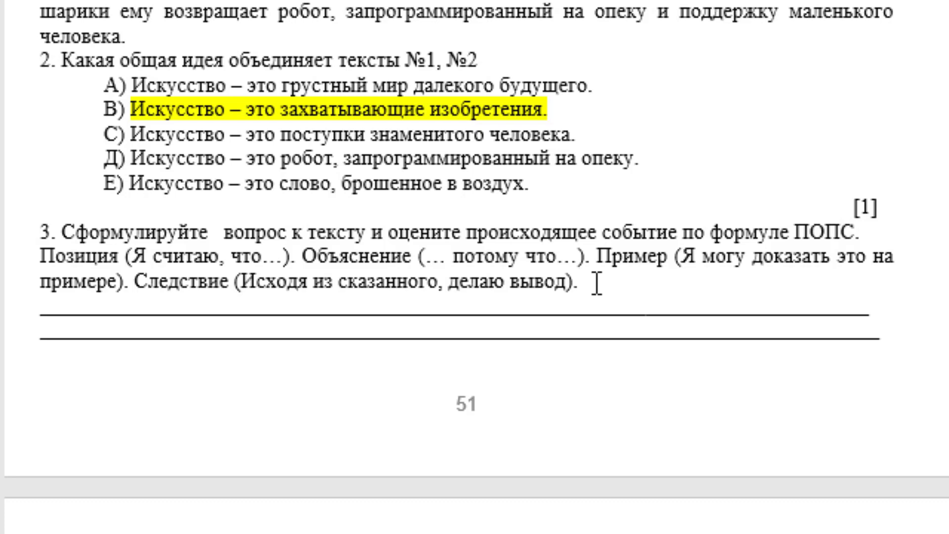
Step: Type 'Всегда ли достижения науки – благо?' on its own line below task 3's instructions, then start an answer line
key("Return")
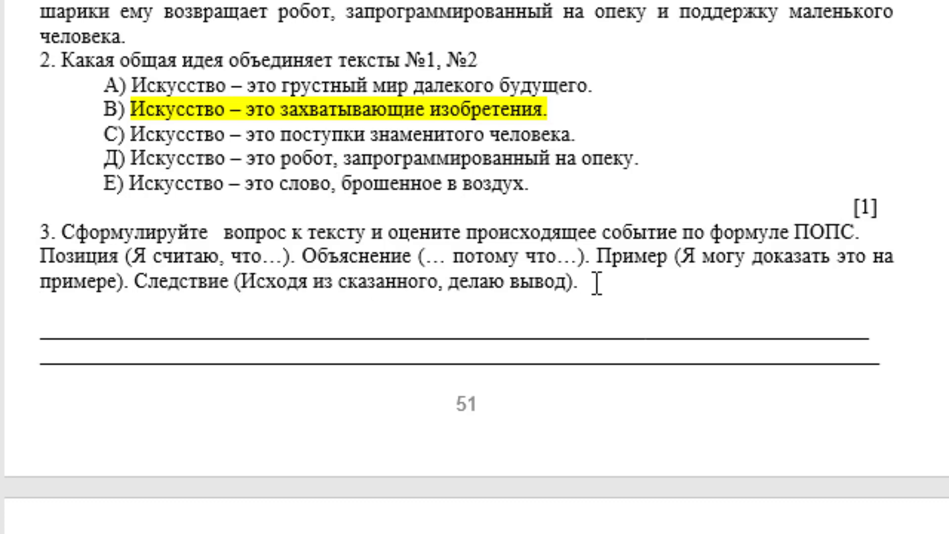
type("Вс")
type("егда л")
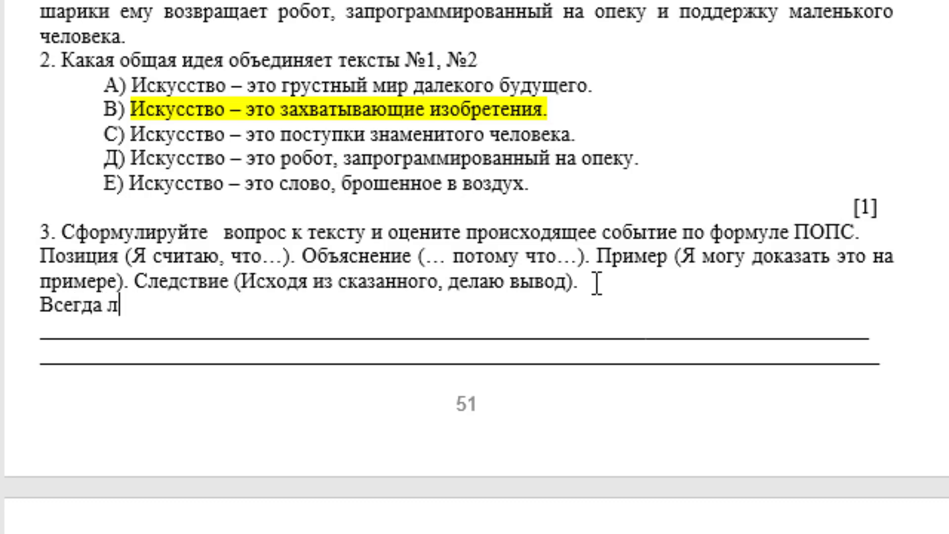
type("и достиж")
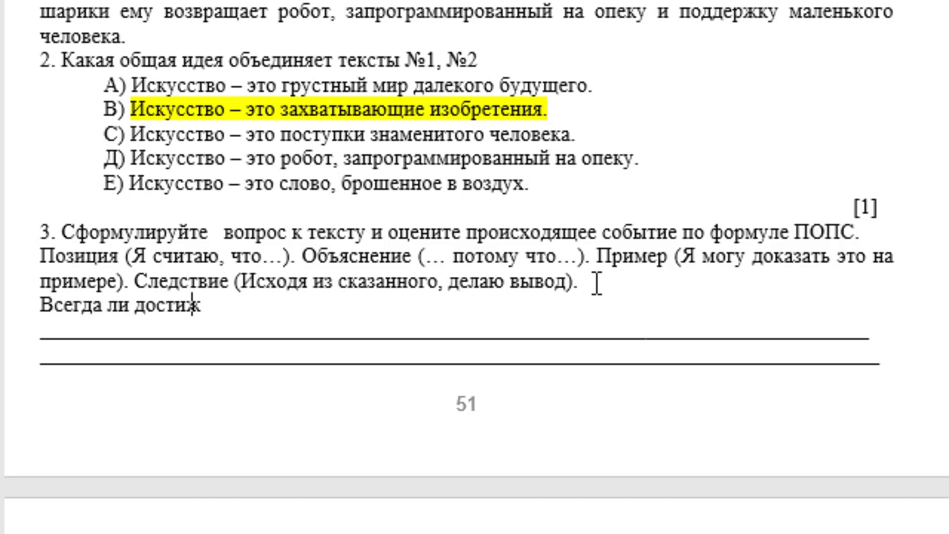
type("ения наук")
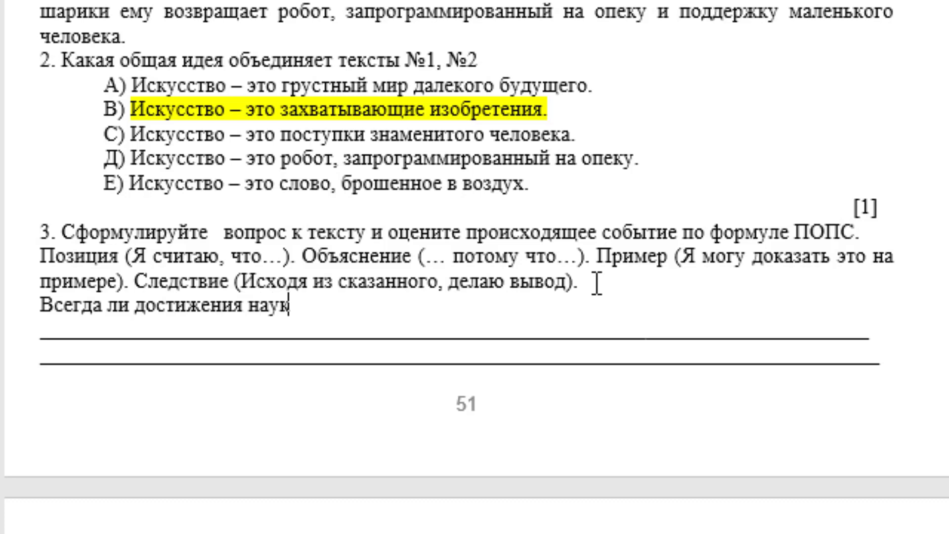
type("и - бла")
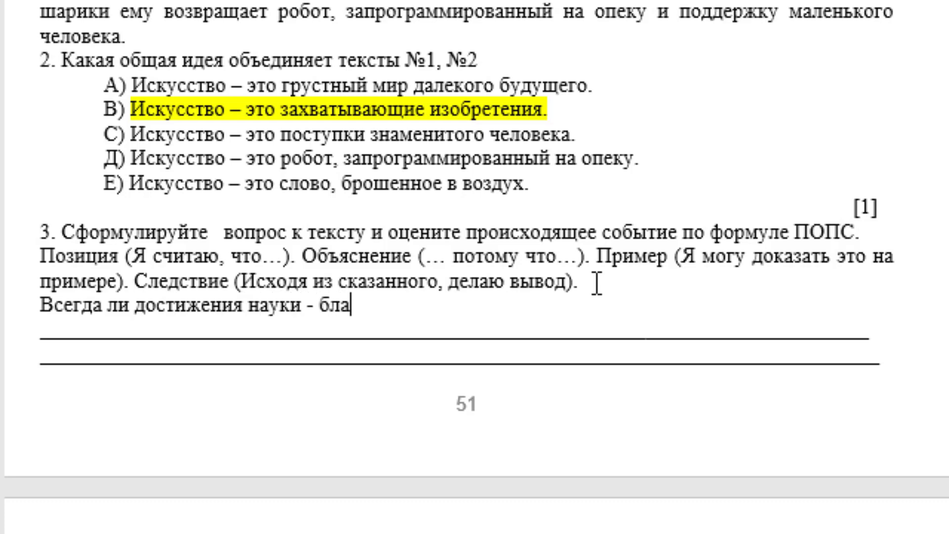
type("го?")
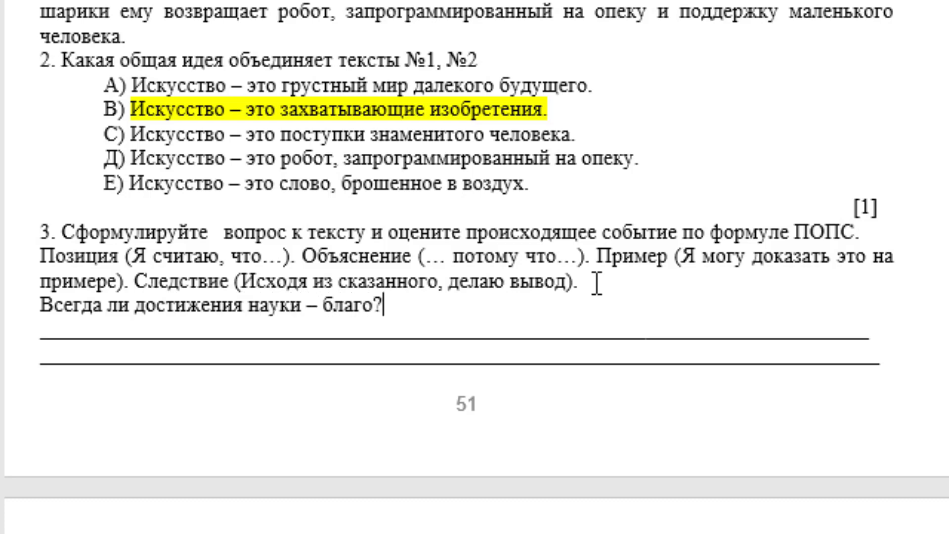
key("Return")
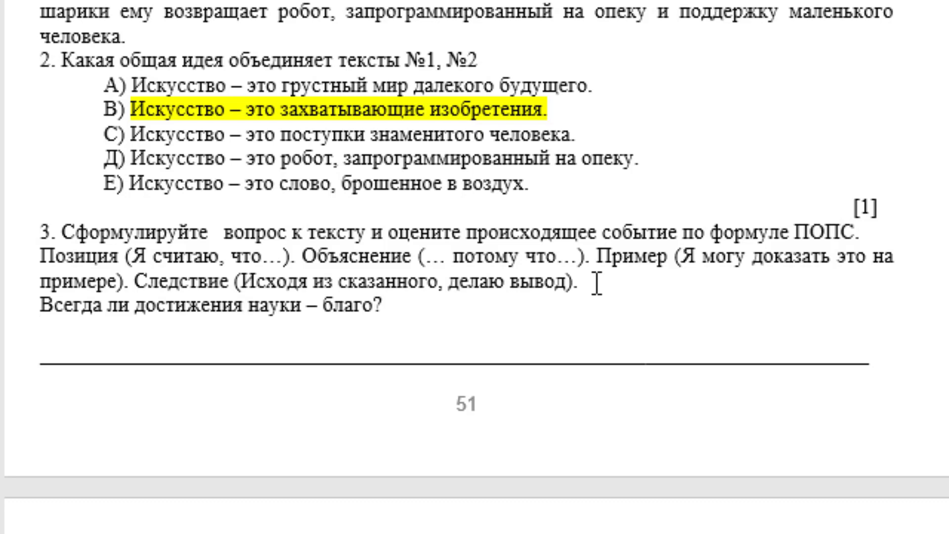
Step: Write the answer 'Я считаю, что не всегда, но в основном…' with the washing machine example
type("Я с")
type("читаюб")
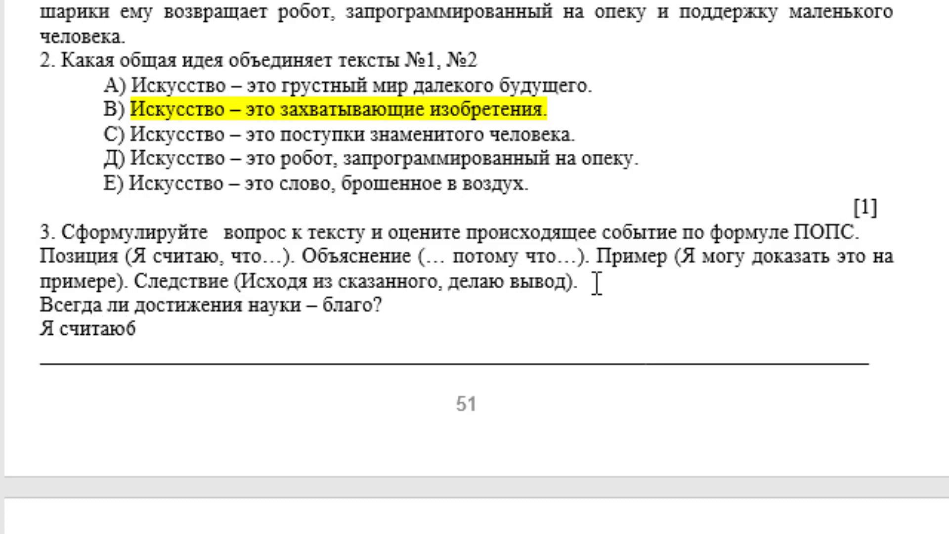
type(" ч")
key("BackSpace")
key("BackSpace")
key("BackSpace")
type("что н")
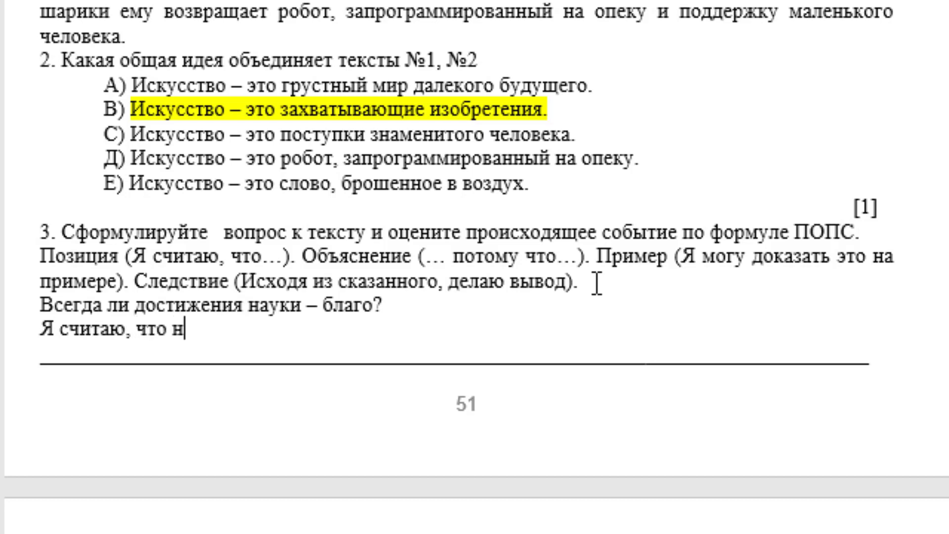
type("е всегда")
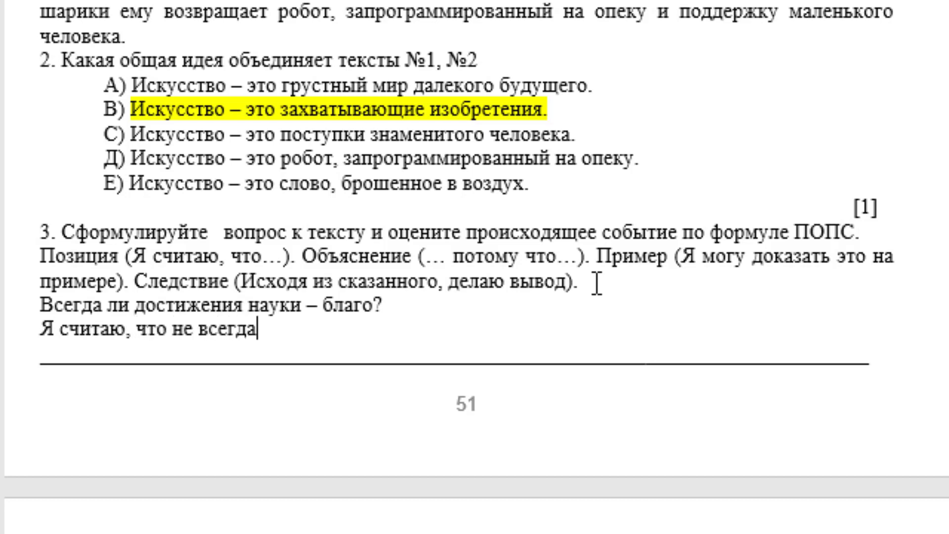
type(", но в о")
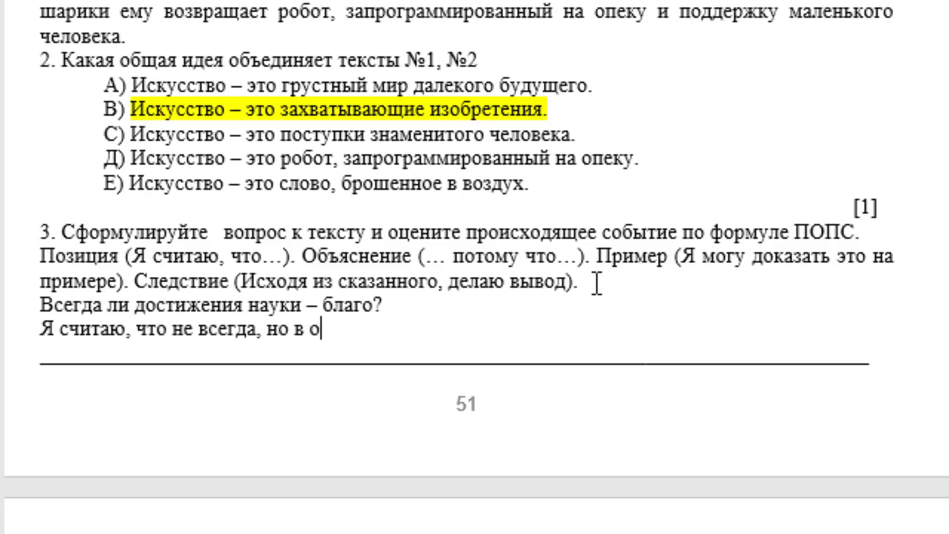
type("сновном.")
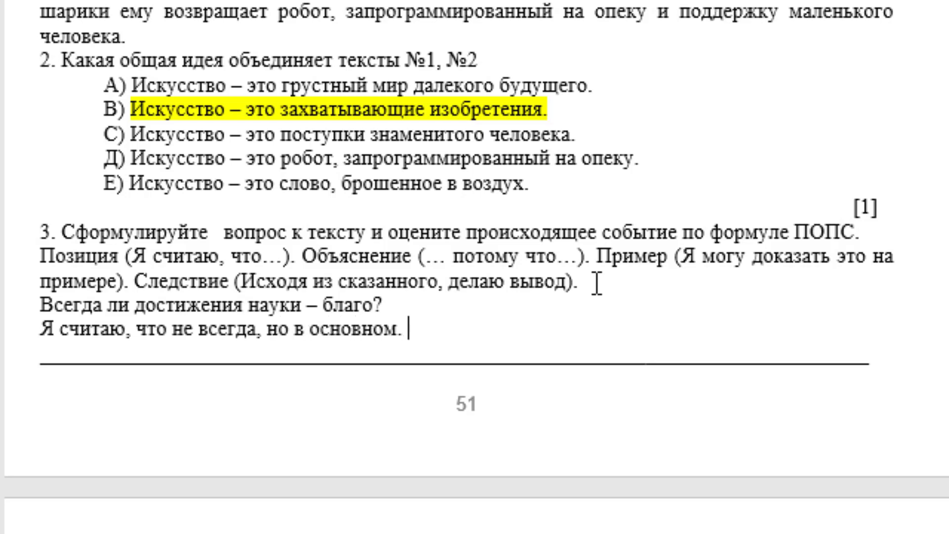
type("потому что")
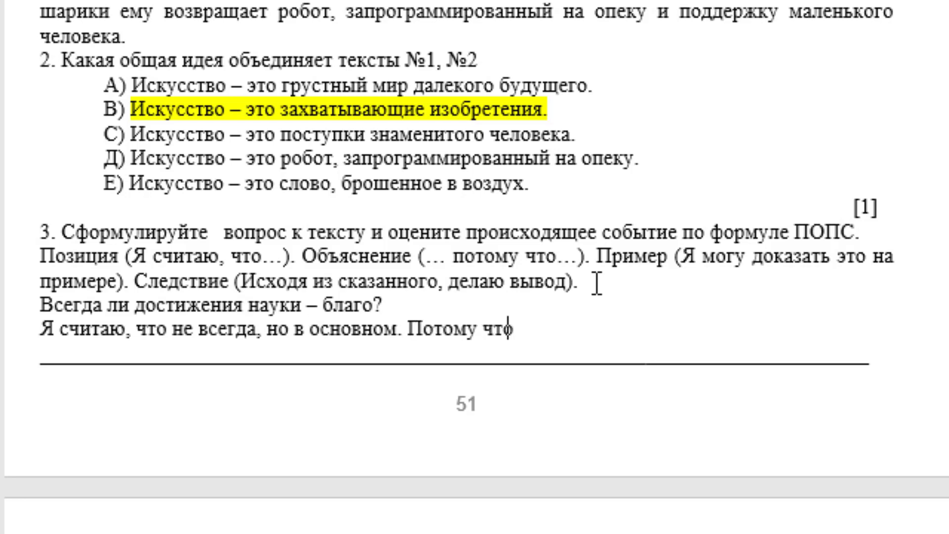
type(", многи")
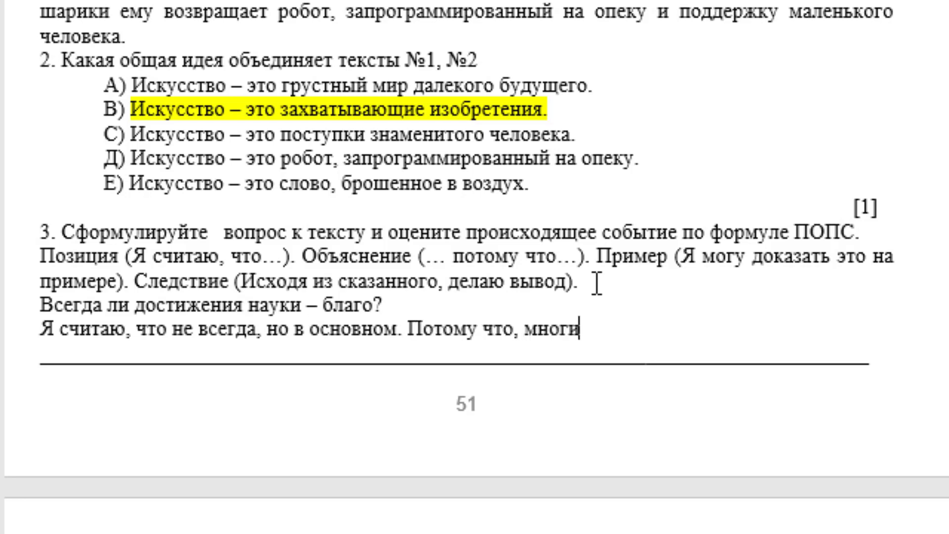
type("е возмо")
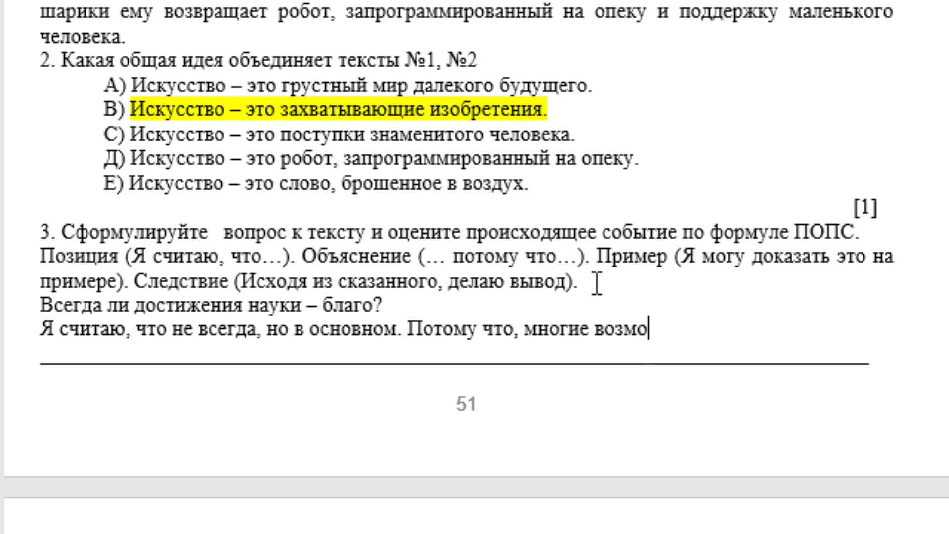
type("жности с")
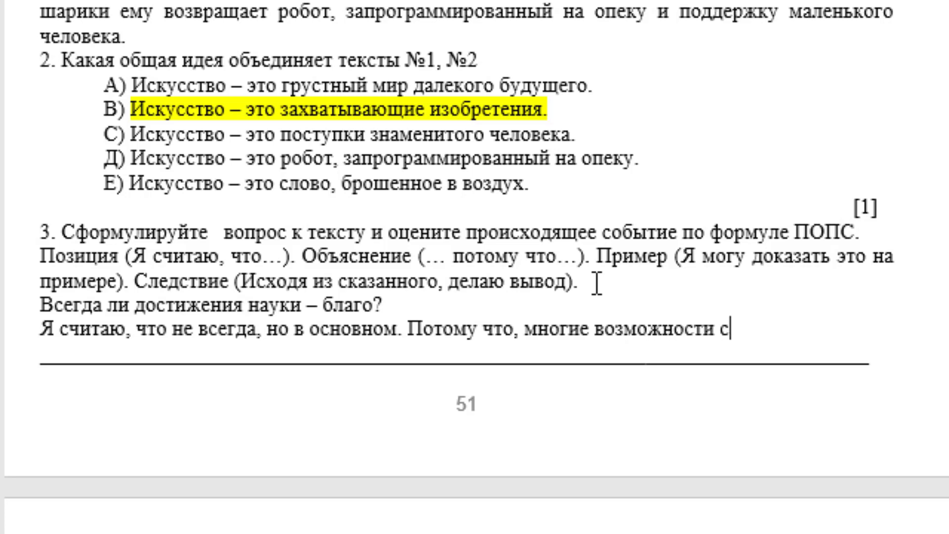
type("деланы")
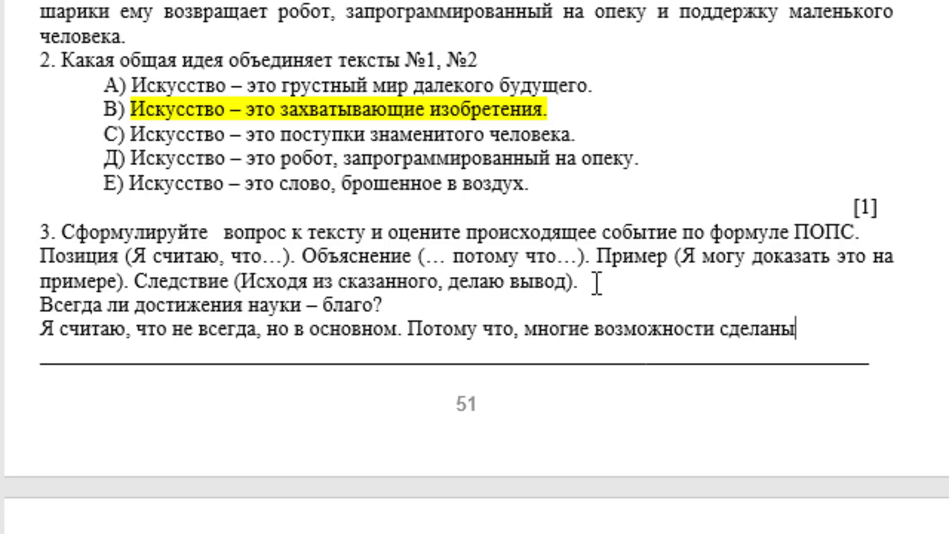
type(", чтобы об")
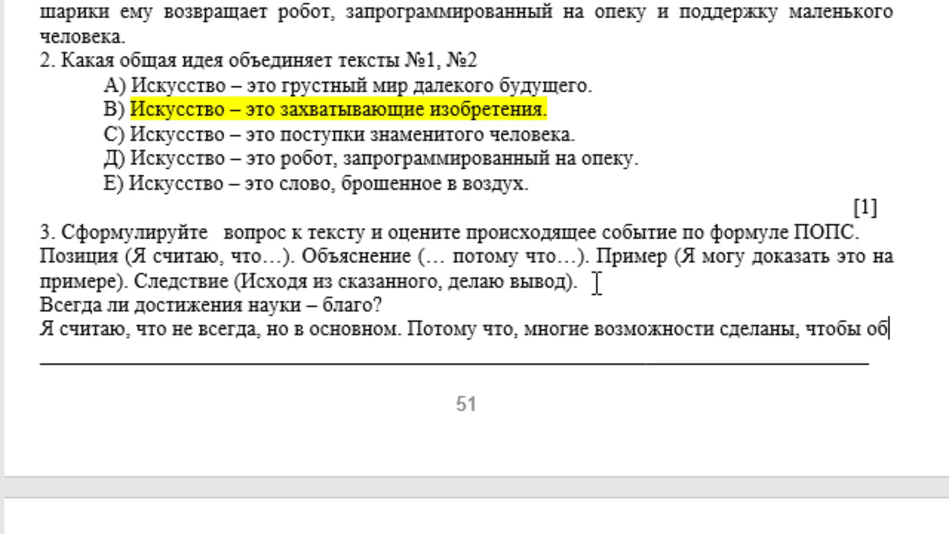
type("легчить ж")
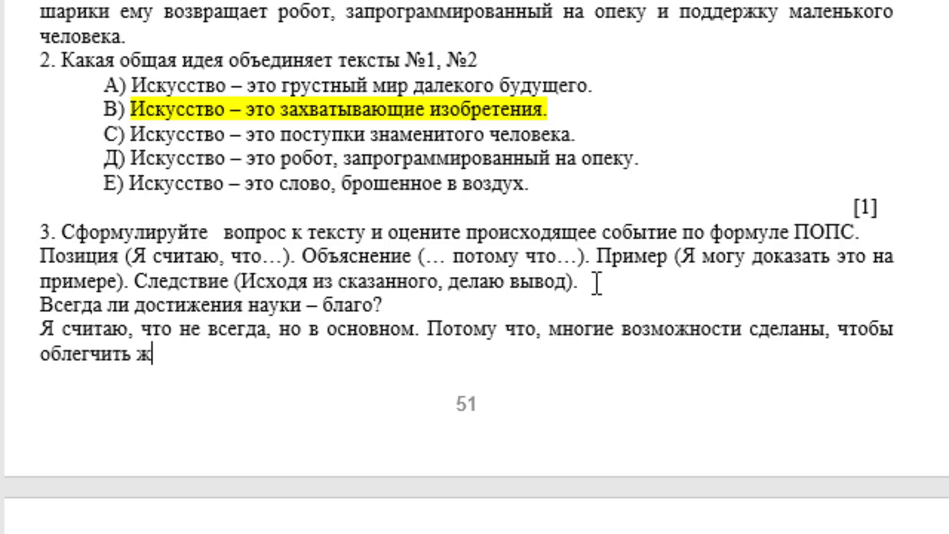
type("изнь ч")
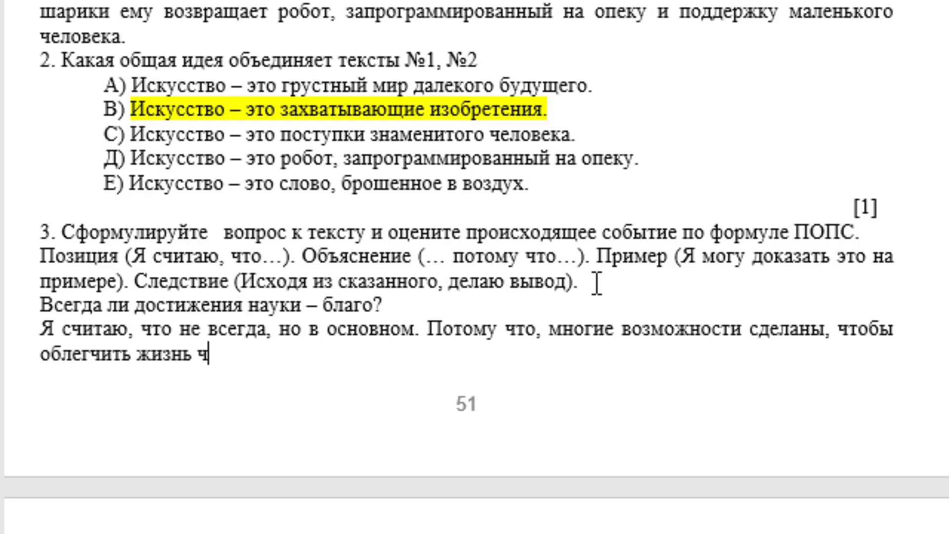
type("еловека.")
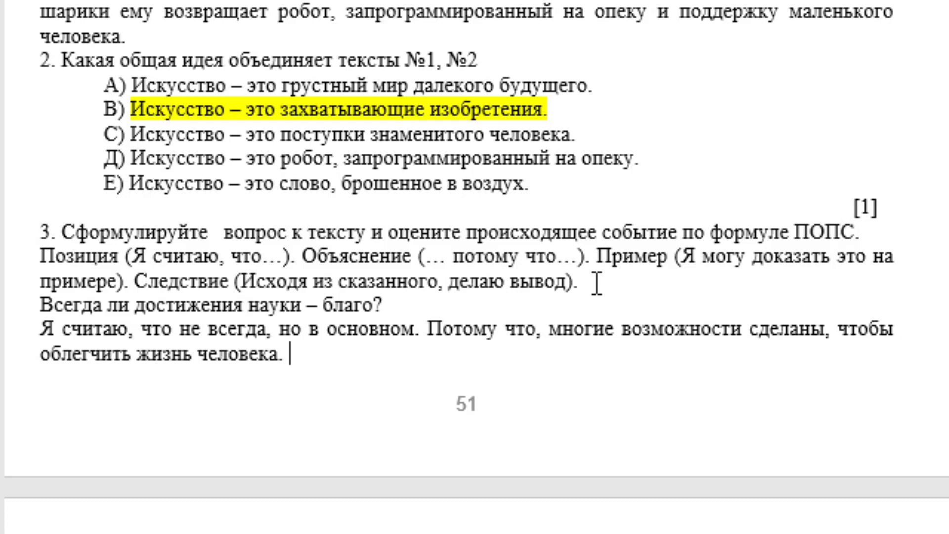
type(" например")
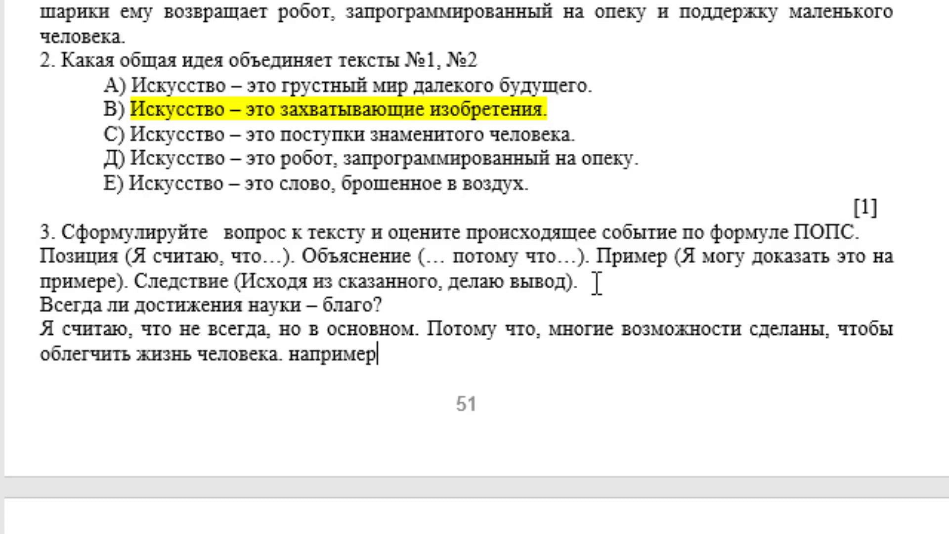
type(",")
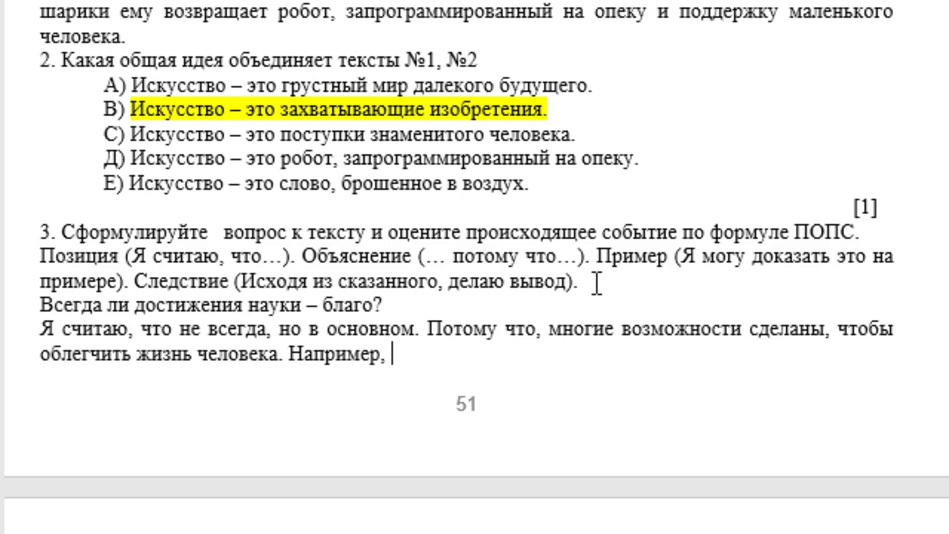
type("придумана ")
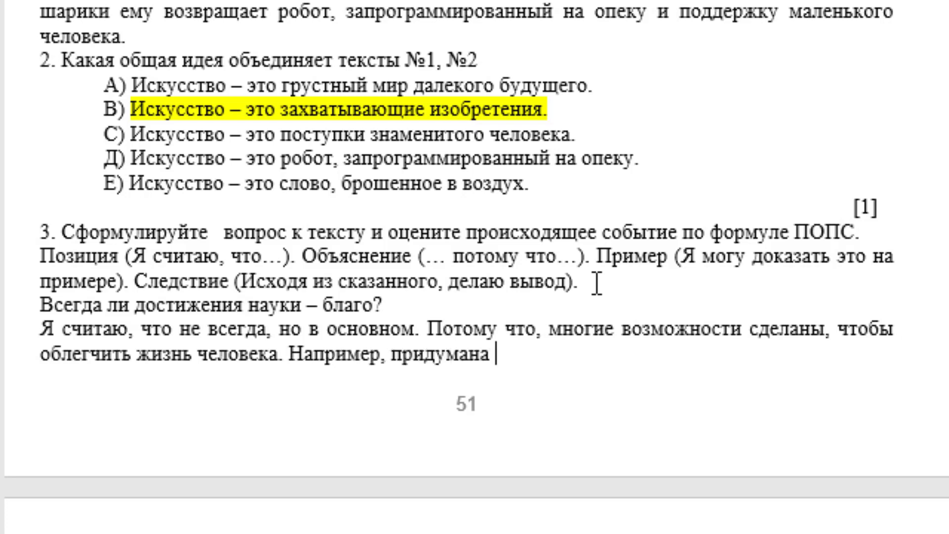
type("стиральная")
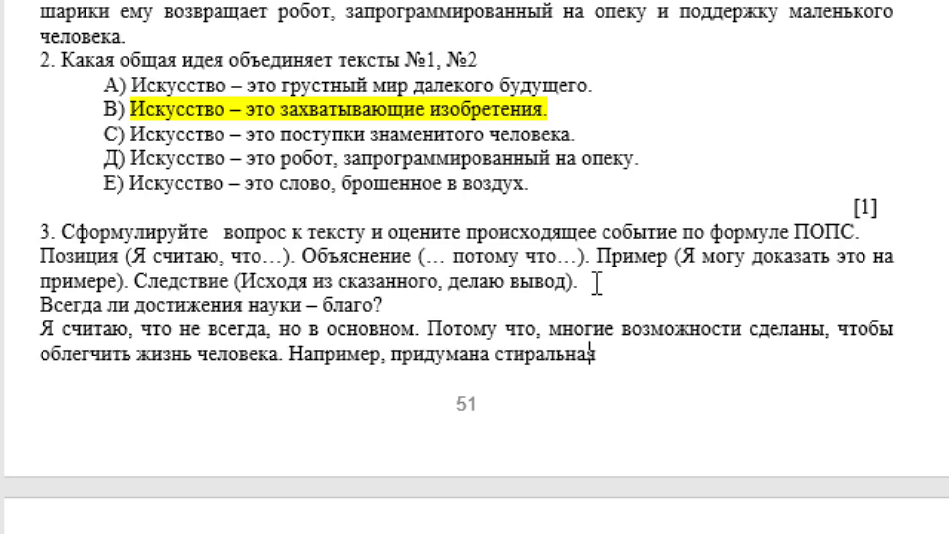
type(" машни")
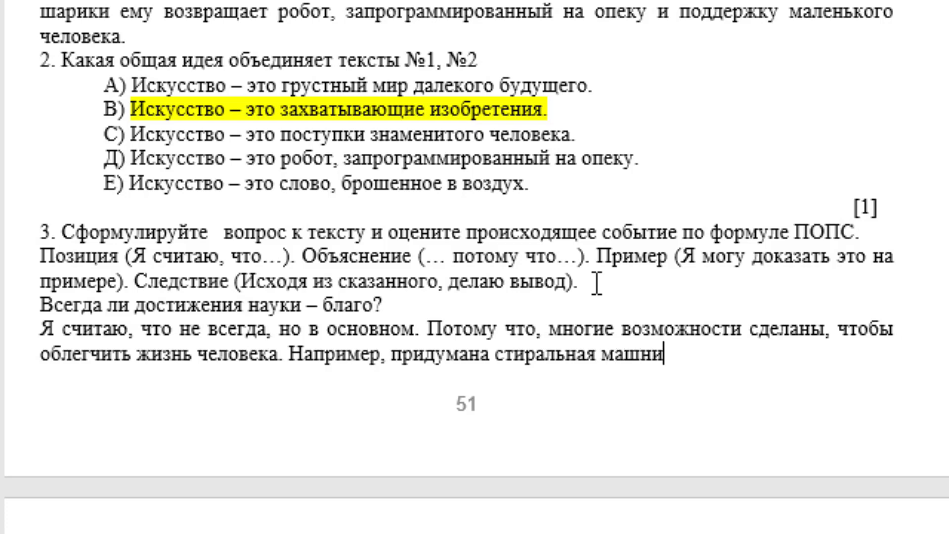
type("а")
type(". чт")
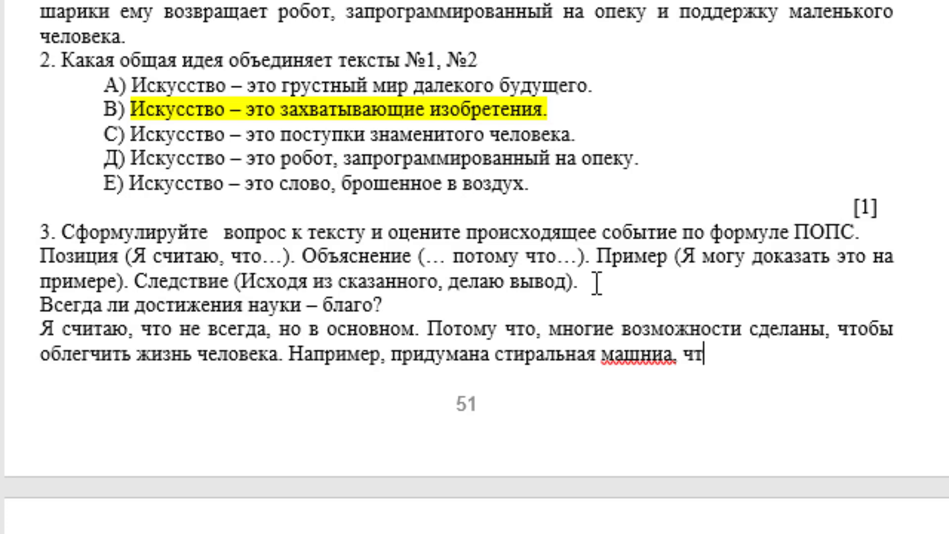
type("обы женщин")
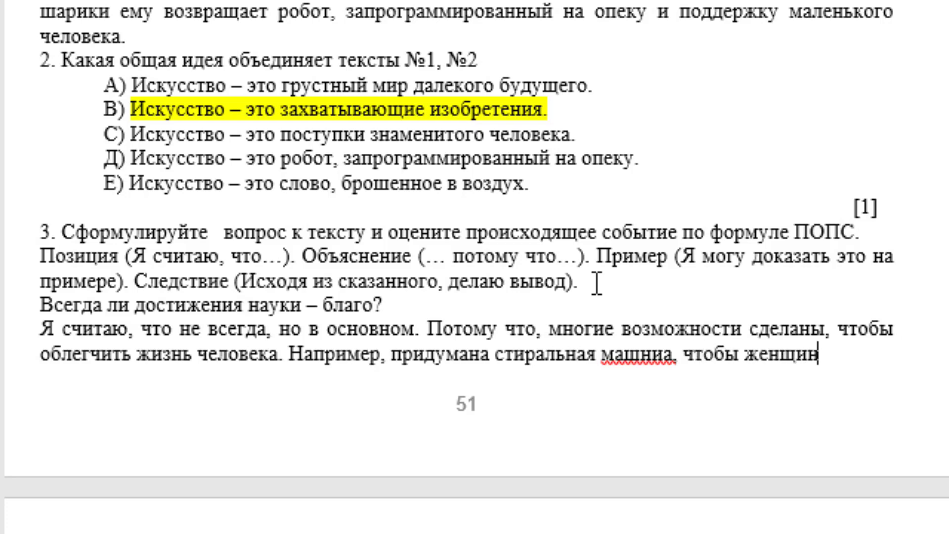
type("а свой")
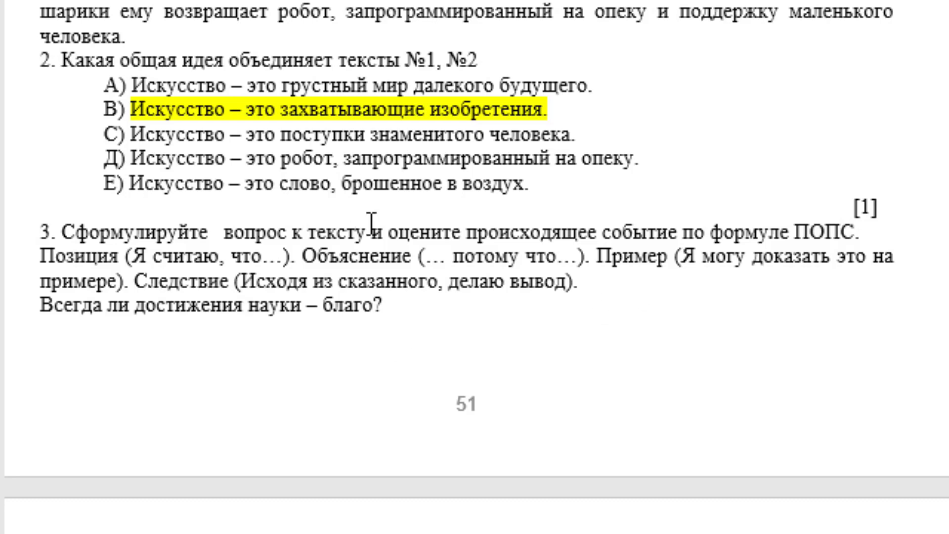
Step: End the answer with 'т.д.' and correct машниа to машина
scroll(378, 265, "down", 3)
scroll(377, 265, "down", 1)
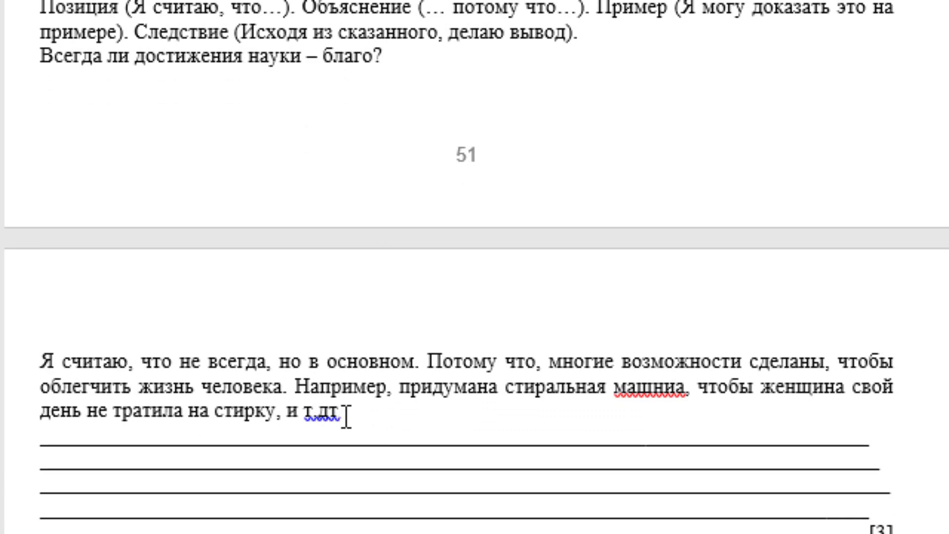
key("BackSpace")
type("ю")
key("BackSpace")
type(".")
scroll(627, 458, "up", 3)
scroll(627, 458, "down", 5)
right_click(665, 329)
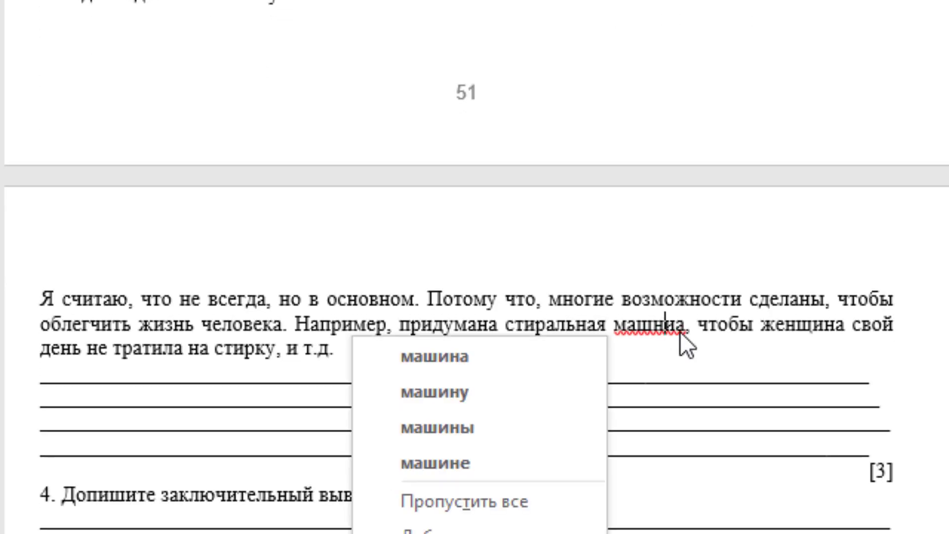
left_click(578, 371)
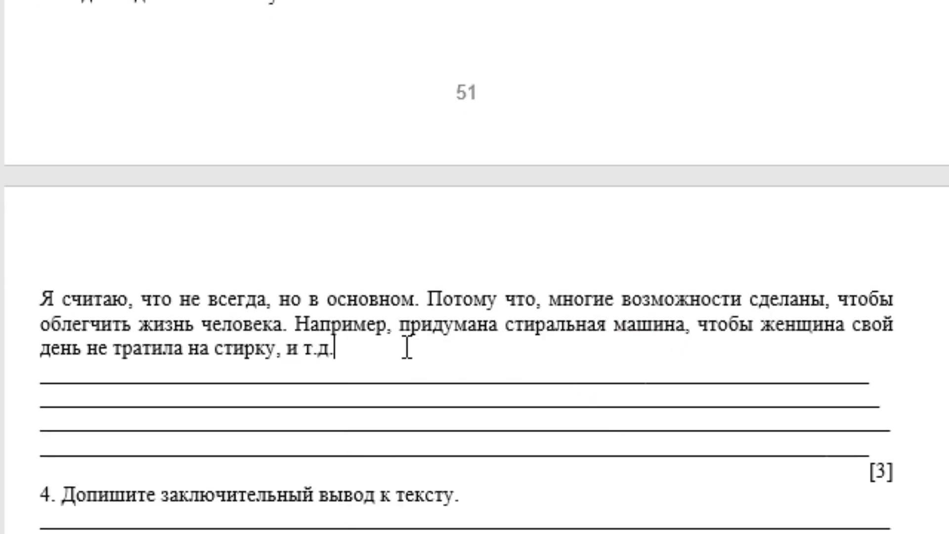
Step: Hide the blank white space between pages and review the document
scroll(406, 347, "up", 2)
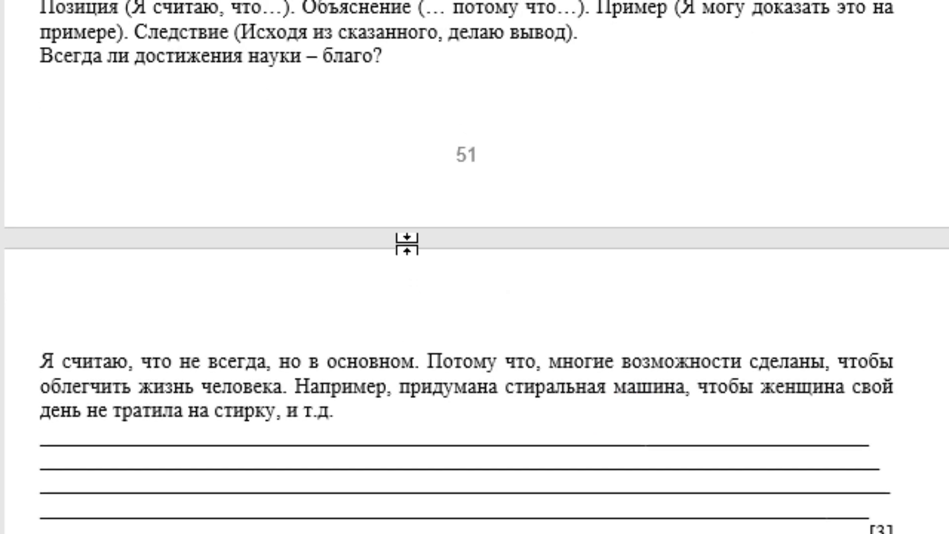
double_click(406, 243)
scroll(407, 245, "down", 2)
scroll(407, 245, "down", 8)
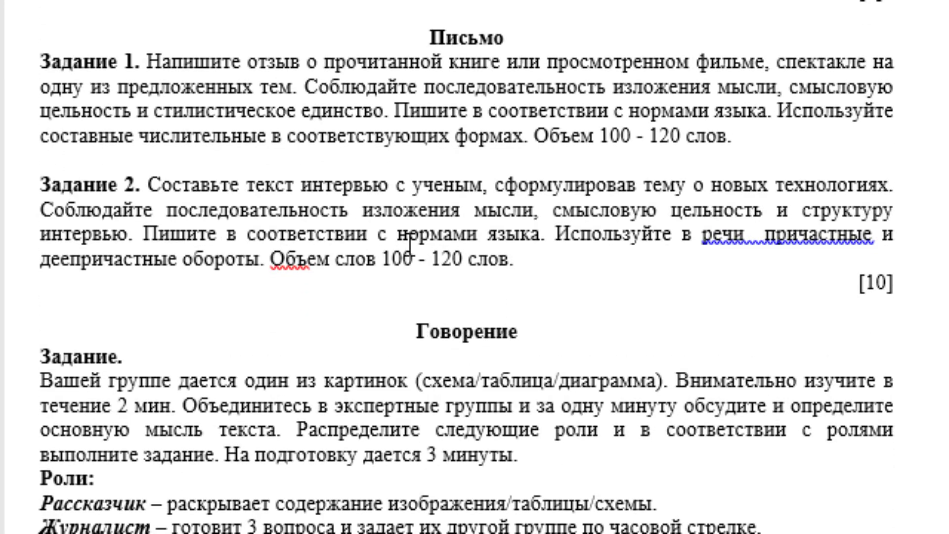
scroll(410, 245, "up", 10)
scroll(410, 244, "up", 6)
scroll(409, 243, "up", 3)
scroll(410, 245, "down", 2)
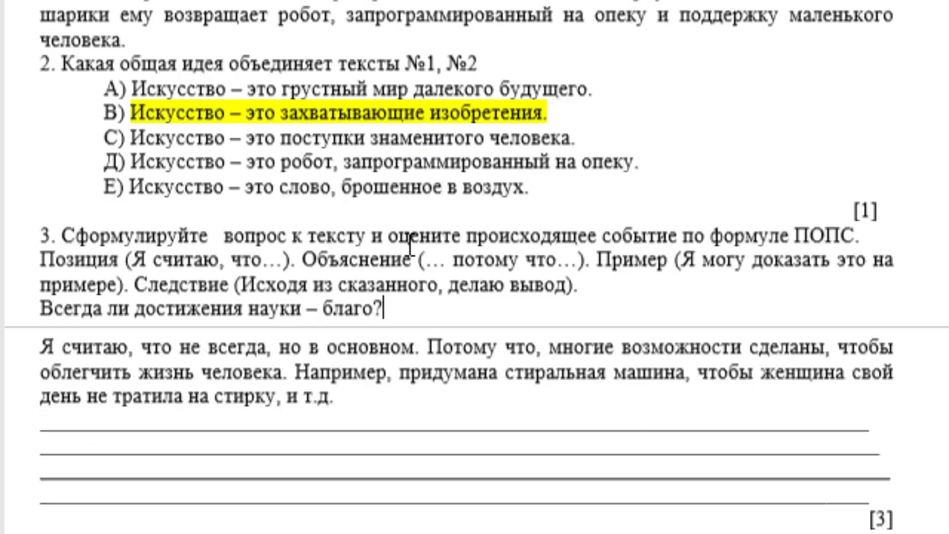
scroll(410, 245, "down", 2)
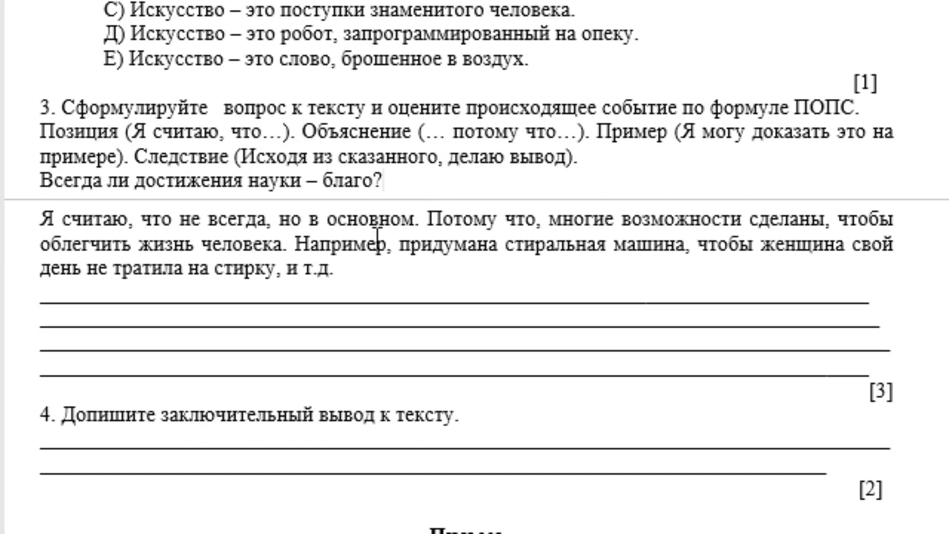
Step: Append the conclusion 'исходя из этого, делаю вывод что все таки достижения науки во благо.'
left_click(357, 269)
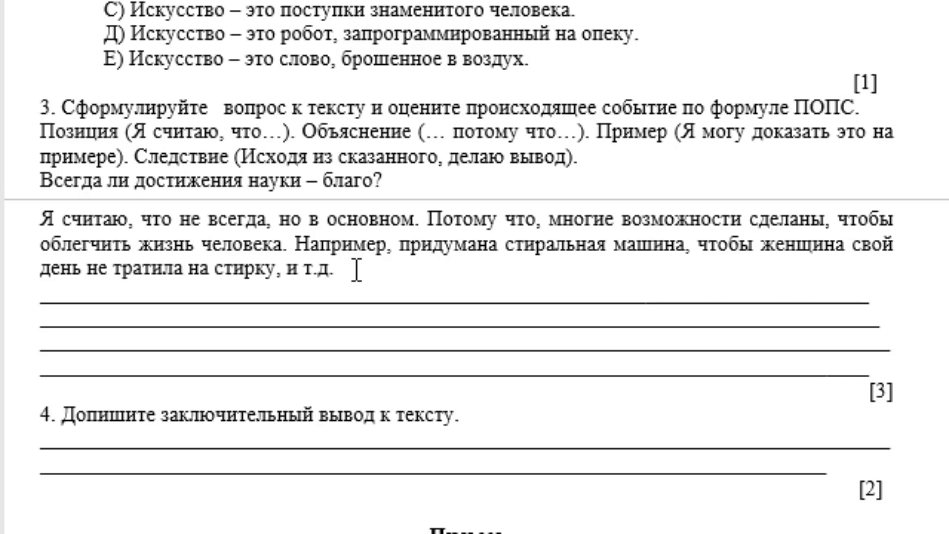
type("ифходя и")
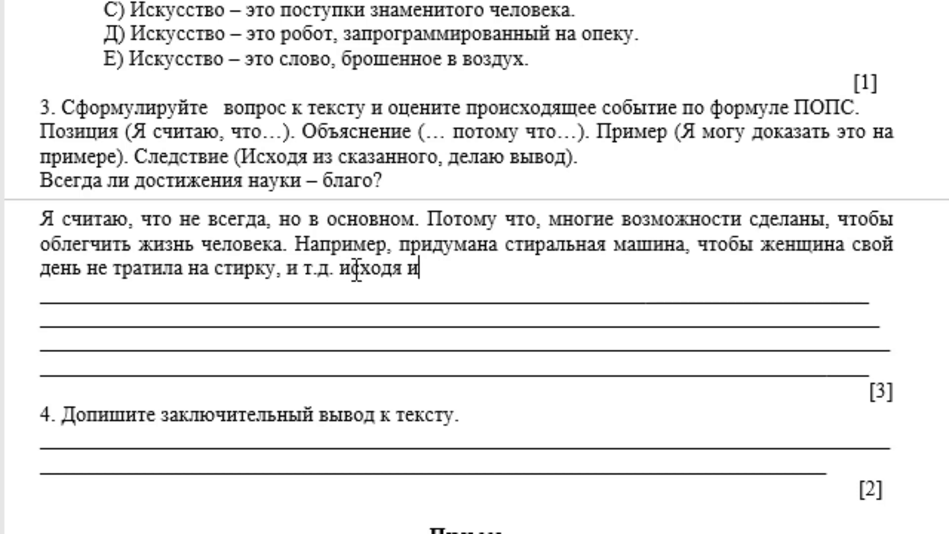
type("з этого, ")
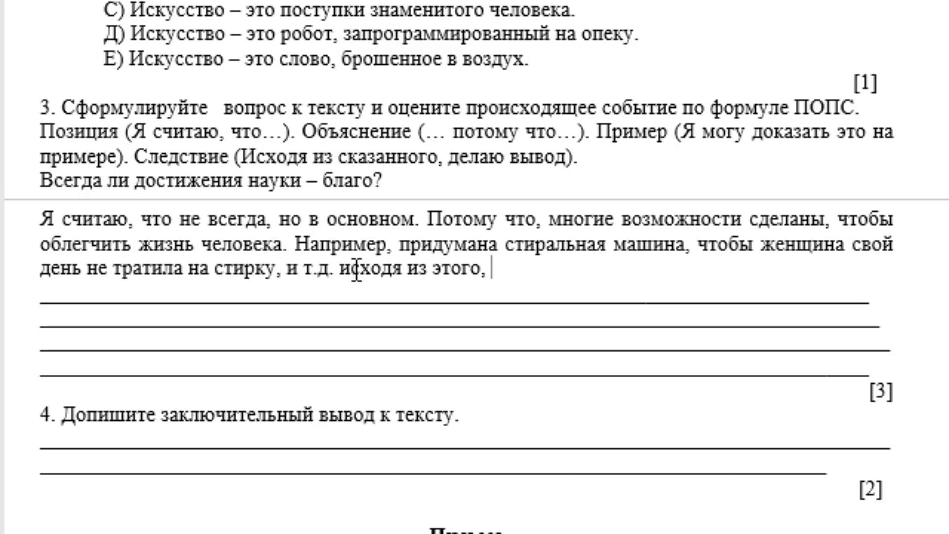
type("делаю в")
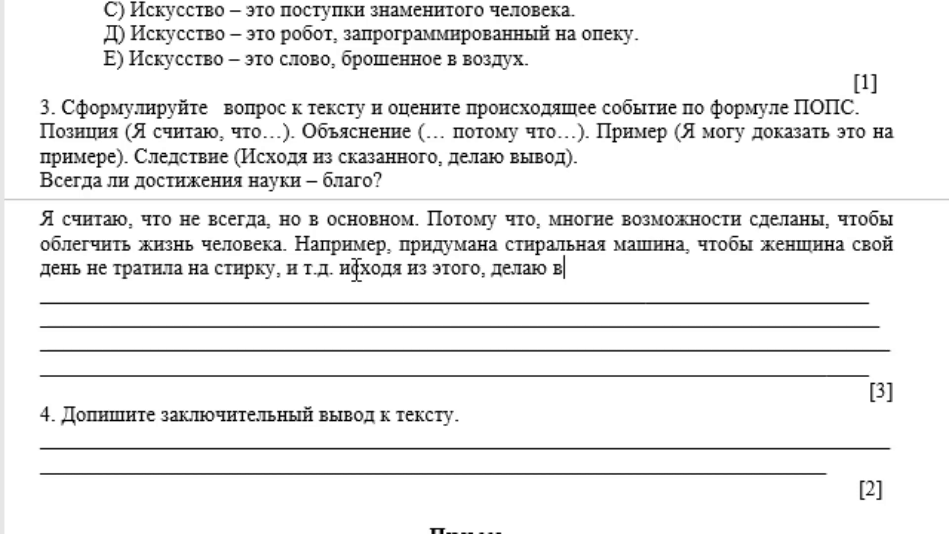
type("ывод чт")
type("о ")
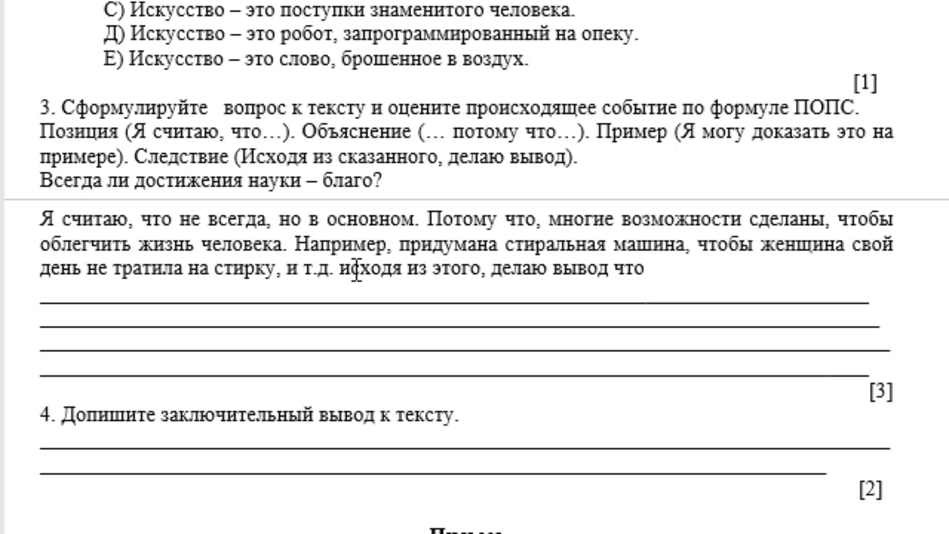
type("в")
type("се таки ")
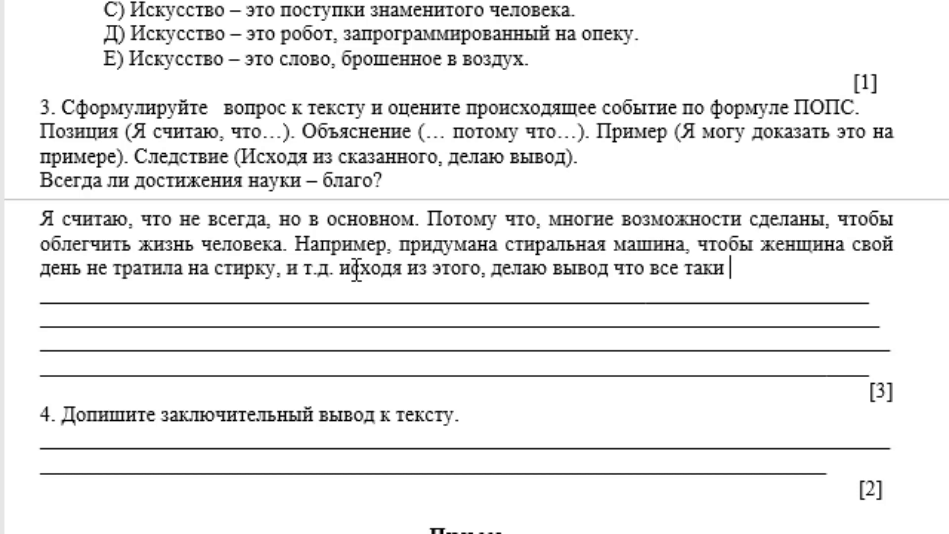
type("достижения ")
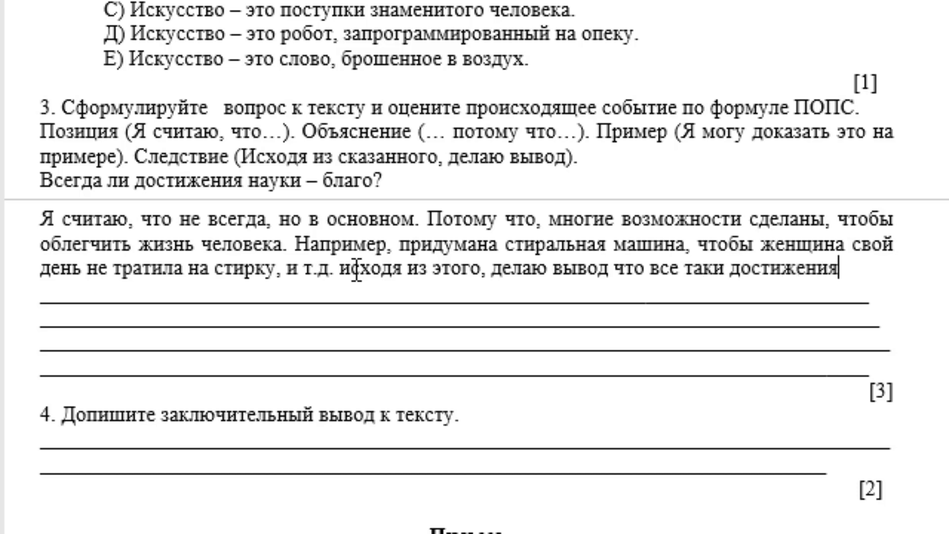
type("науки во")
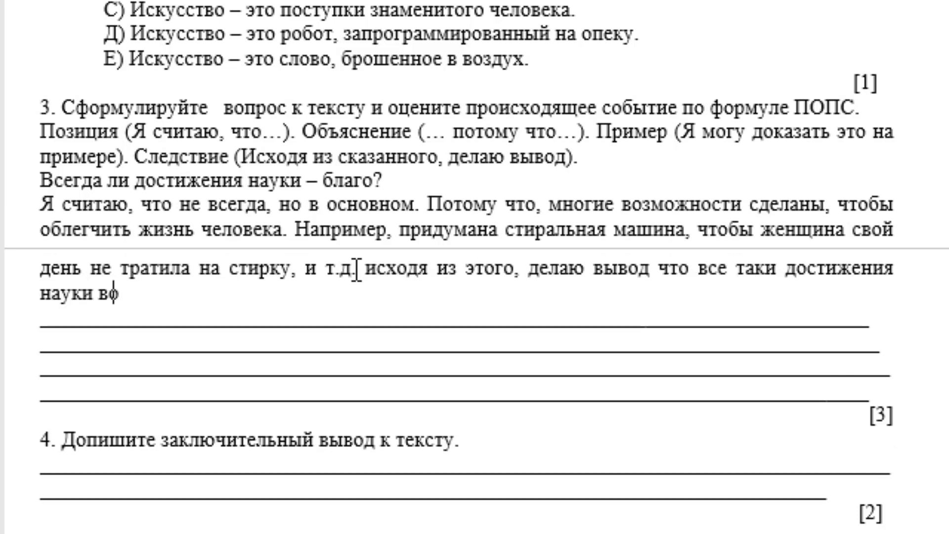
type(" в")
key("BackSpace")
type("благо.")
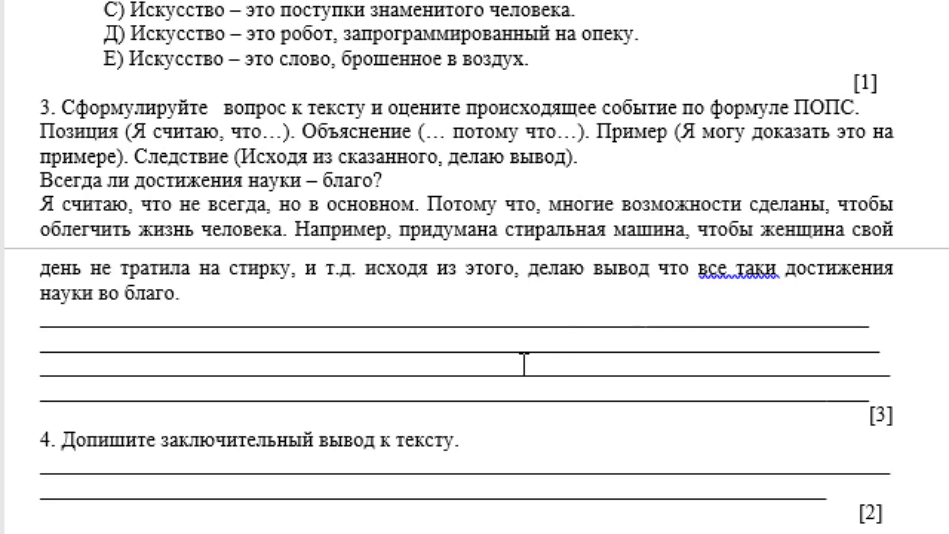
Step: Type the question 4 answer 'И здесь техника выступает как доброе гуманное начало…' on a new line
scroll(390, 355, "down", 1)
scroll(483, 314, "down", 3)
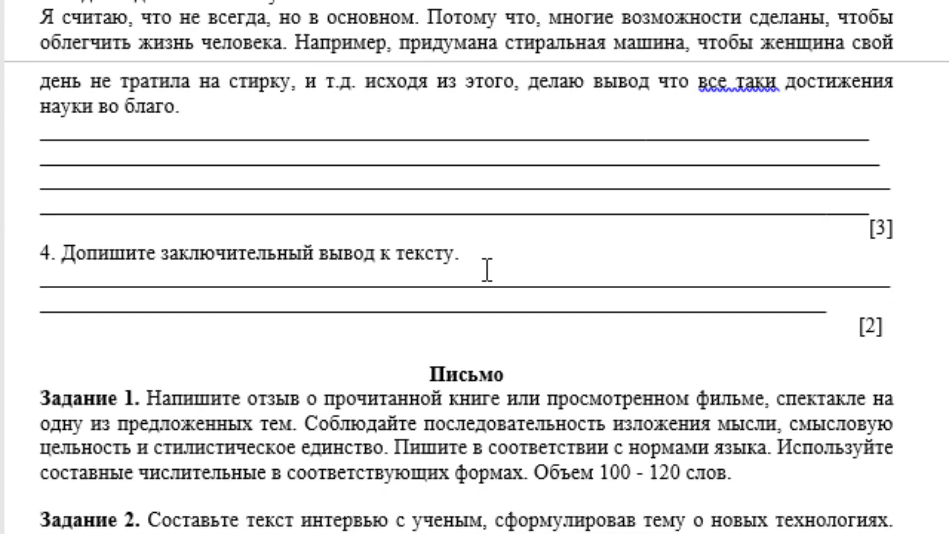
key("Return")
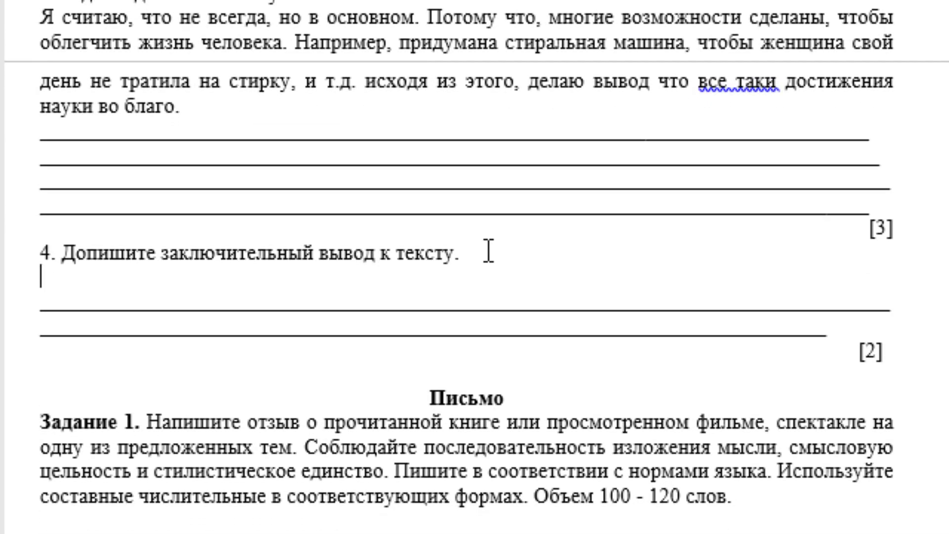
type("И")
type(" здесь тез")
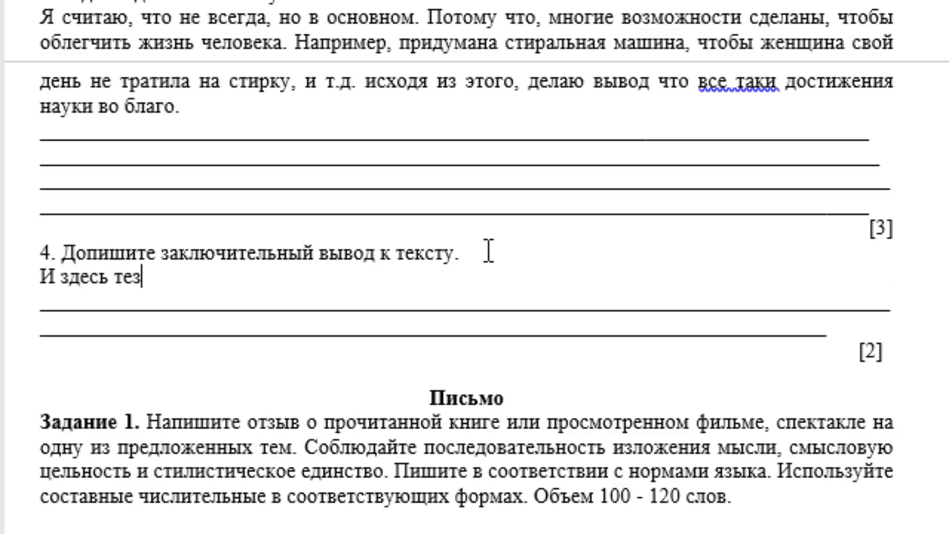
key("BackSpace")
type("хник")
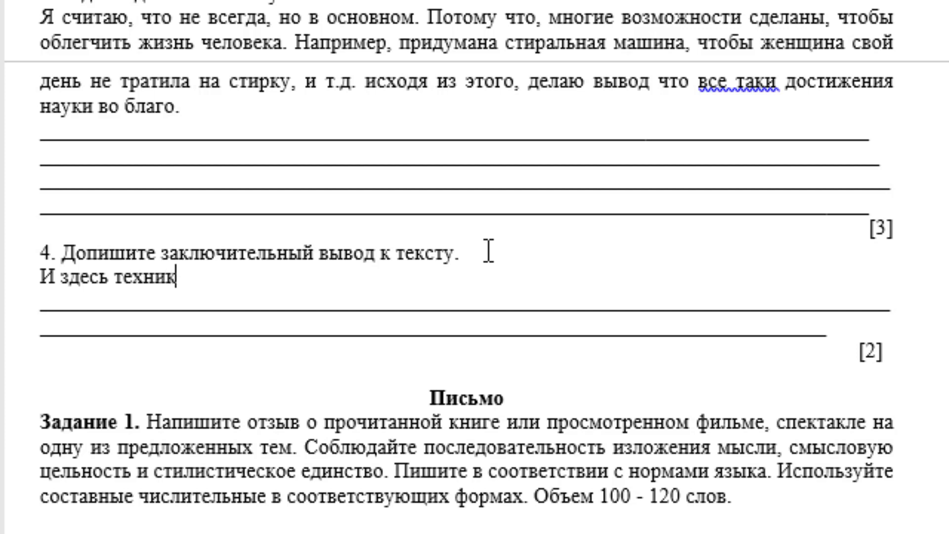
type("а высту")
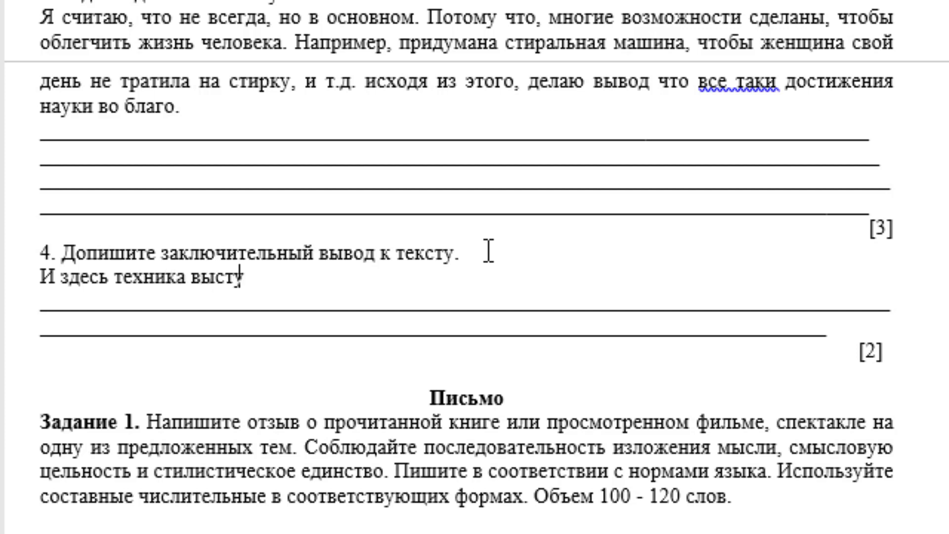
type("пает как ")
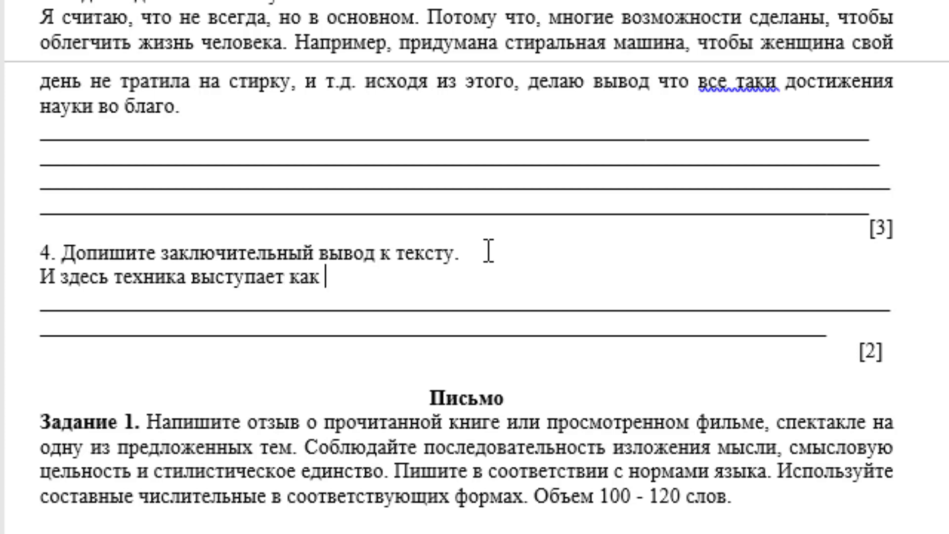
type("доброе г")
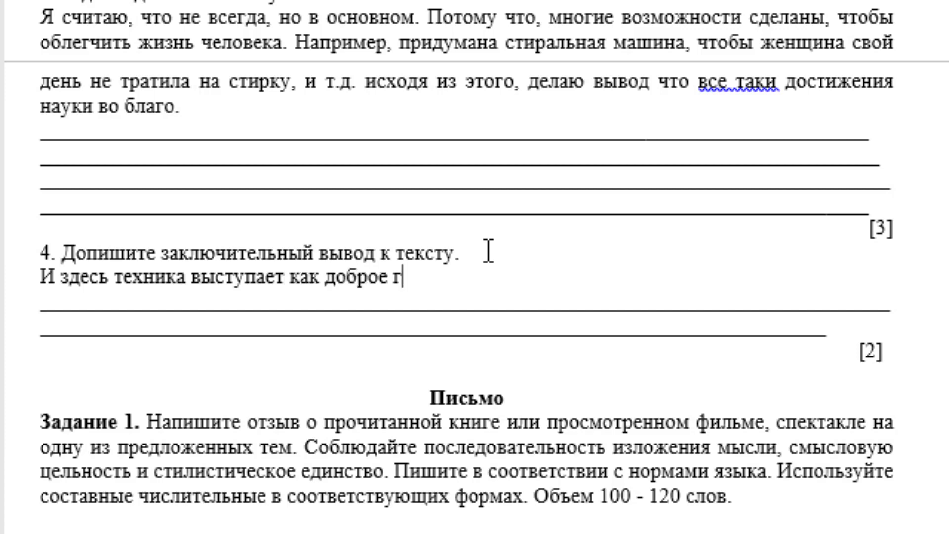
type("уманиое")
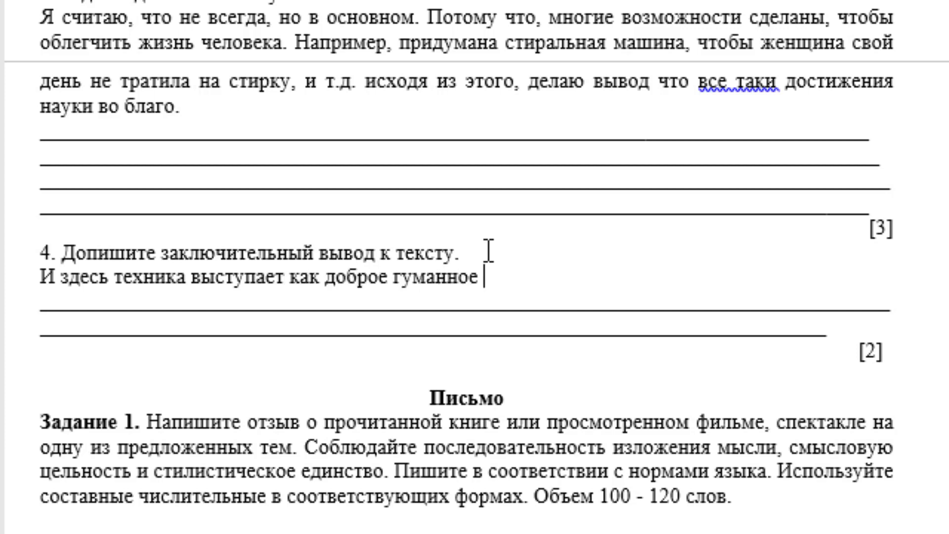
type("начало в ")
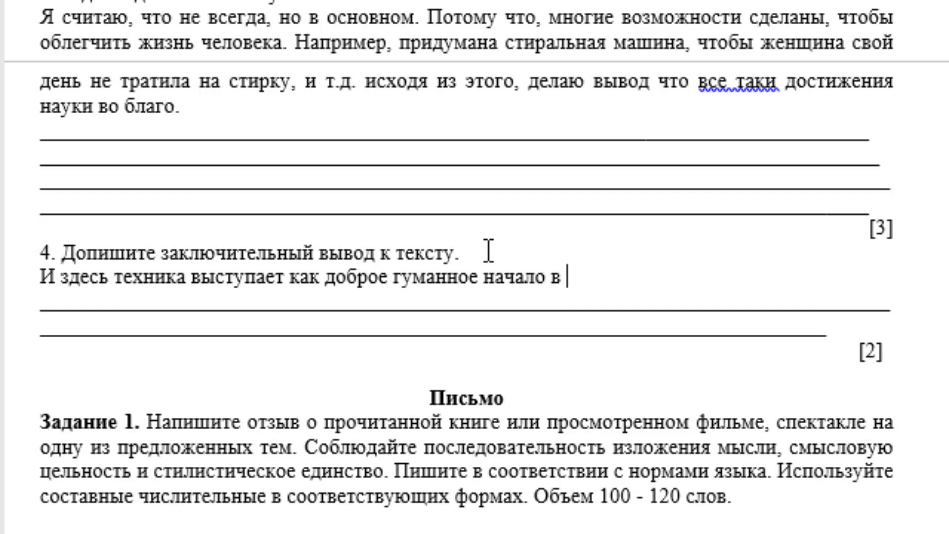
type("турдный мо")
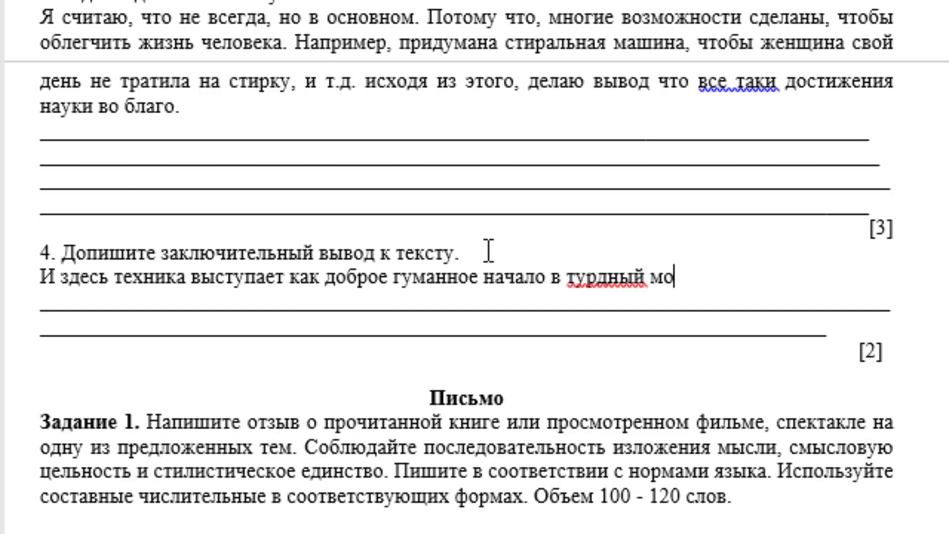
type("мент жиз")
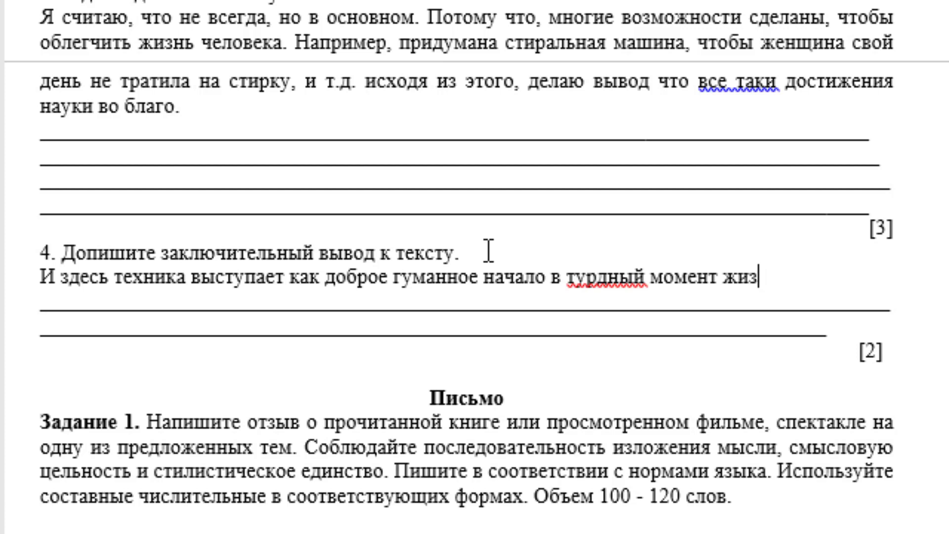
type("ни человек")
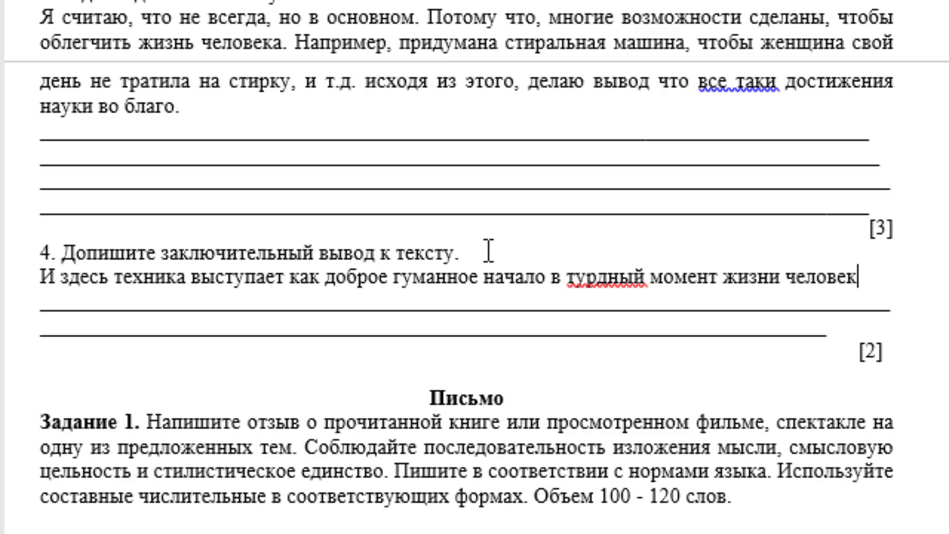
type("ка.")
Step: Correct the misspellings турдный to трудный and человекка to человека
right_click(587, 278)
left_click(519, 315)
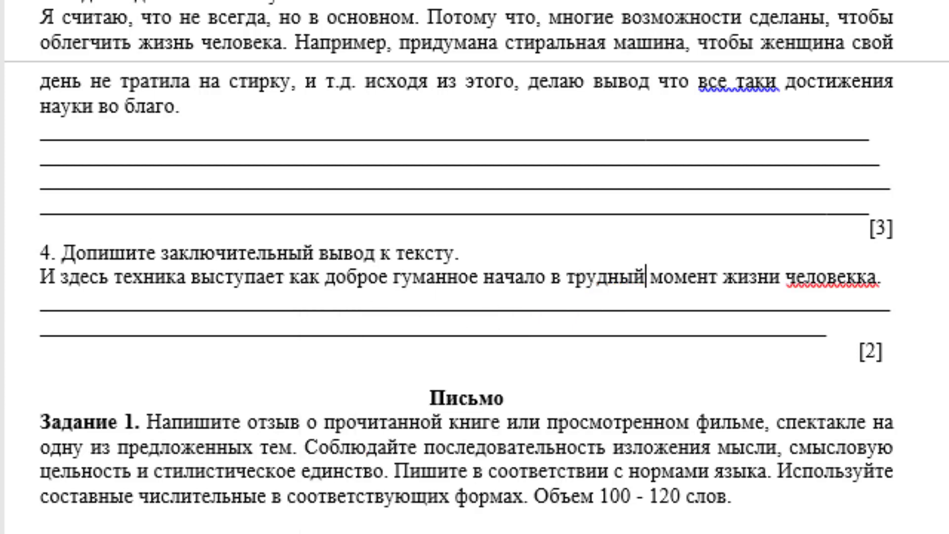
right_click(851, 285)
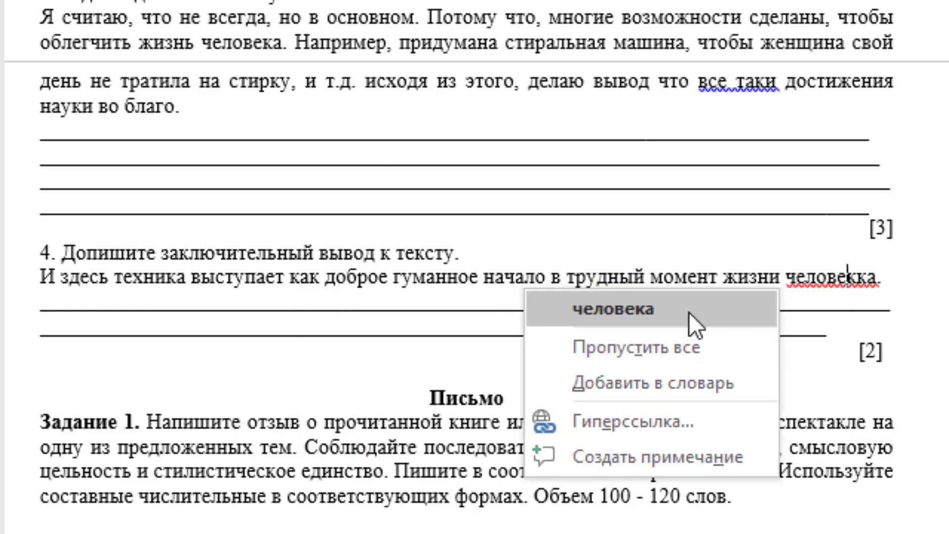
left_click(577, 316)
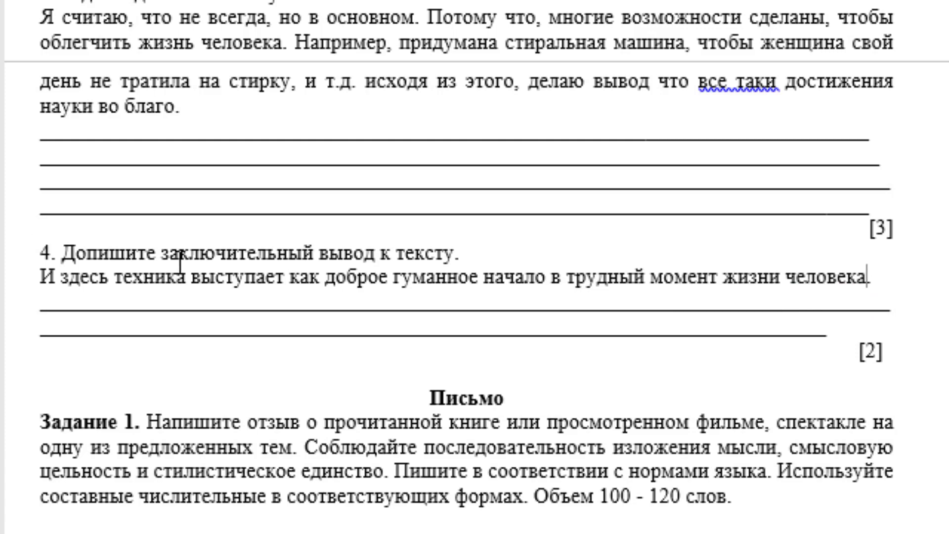
Step: Apply the spelling fix to 'речи причастные' in Задание 2, removing the doubled space
scroll(176, 266, "down", 3)
scroll(180, 264, "down", 2)
scroll(180, 262, "down", 1)
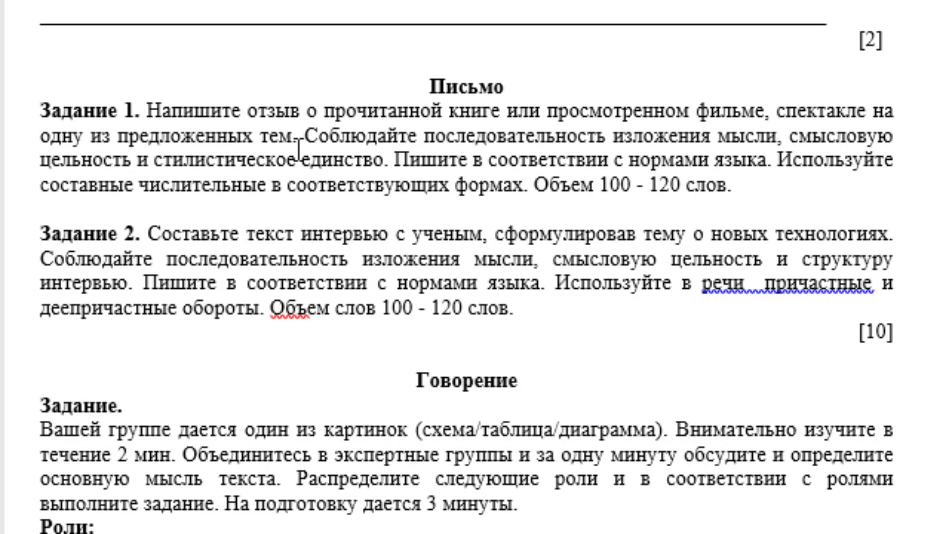
mouse_move(430, 86)
left_mouse_down()
mouse_move(516, 287)
mouse_move(517, 316)
left_mouse_up()
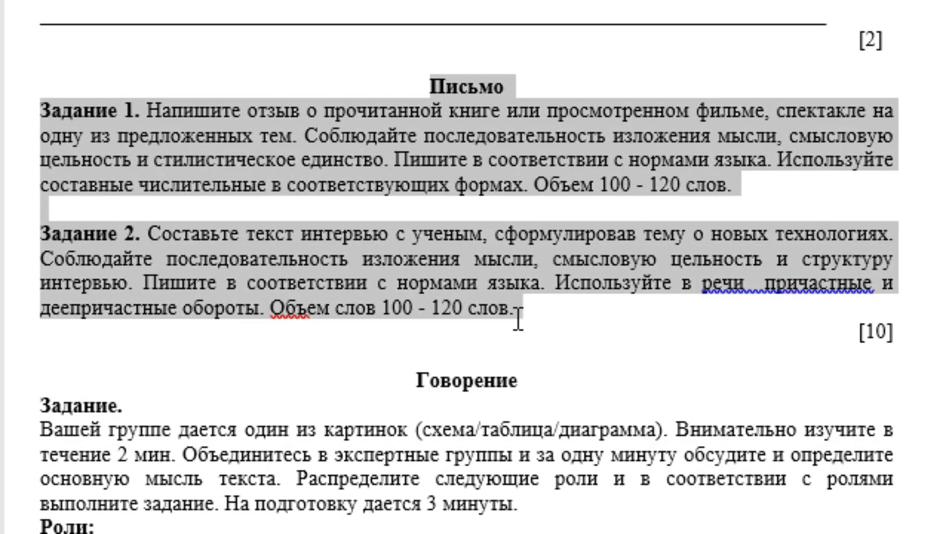
left_click(363, 186)
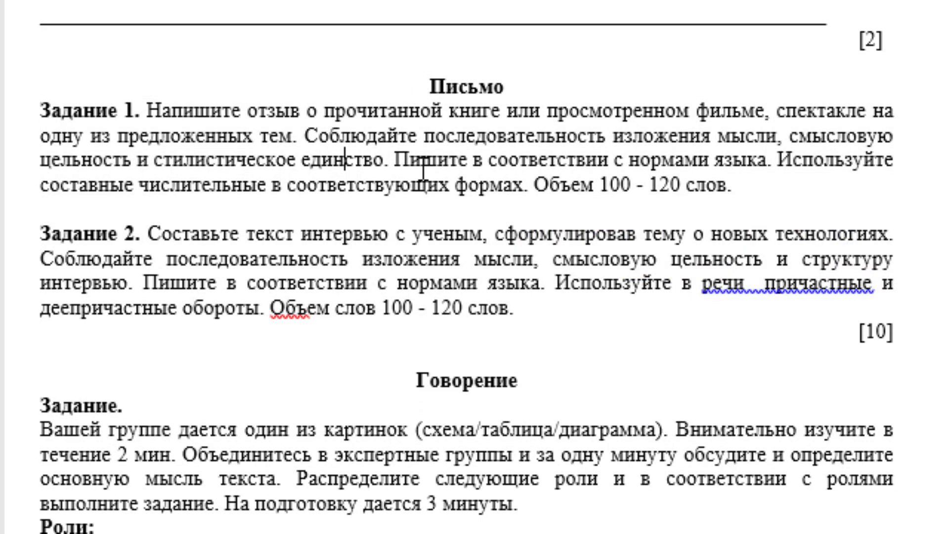
right_click(755, 284)
left_click(693, 312)
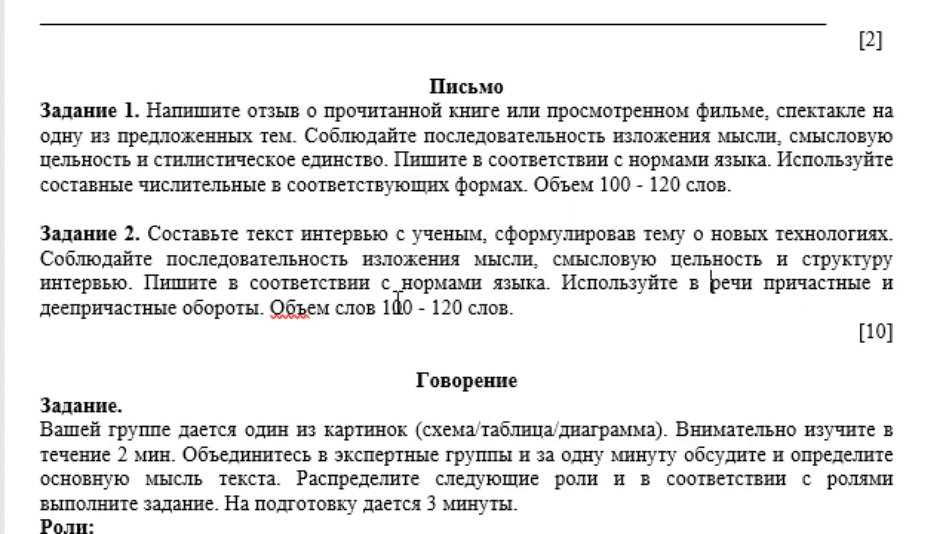
Step: Place the cursor at the end of Задание 1's instructions
left_click(394, 307)
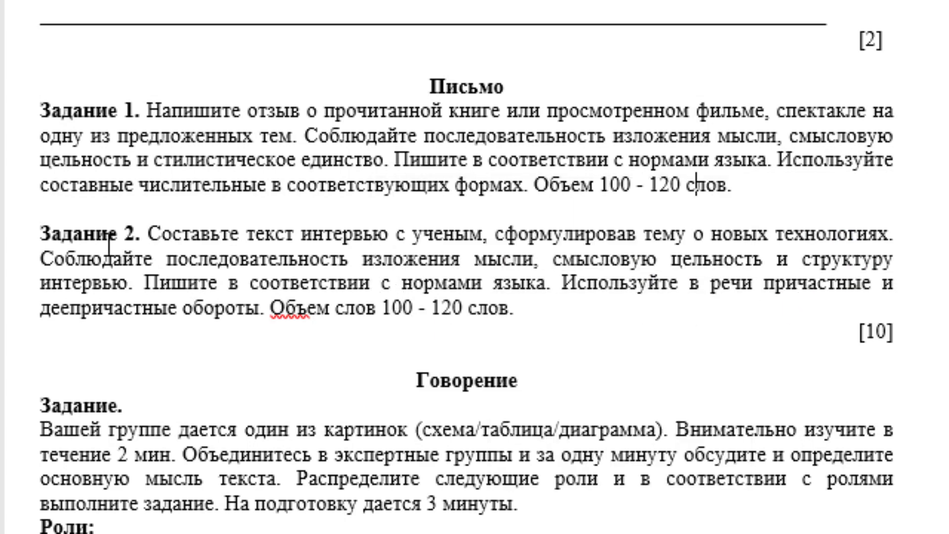
left_click(220, 203)
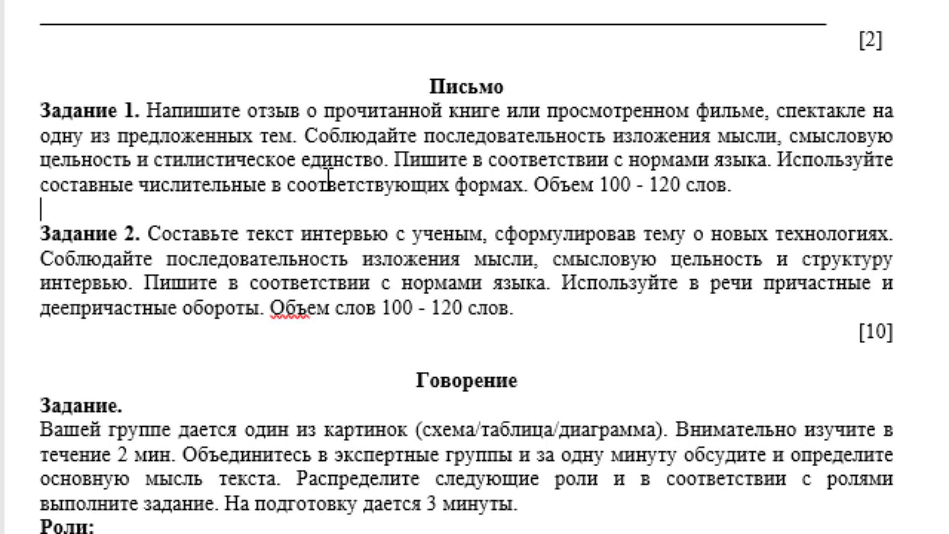
left_click(375, 163)
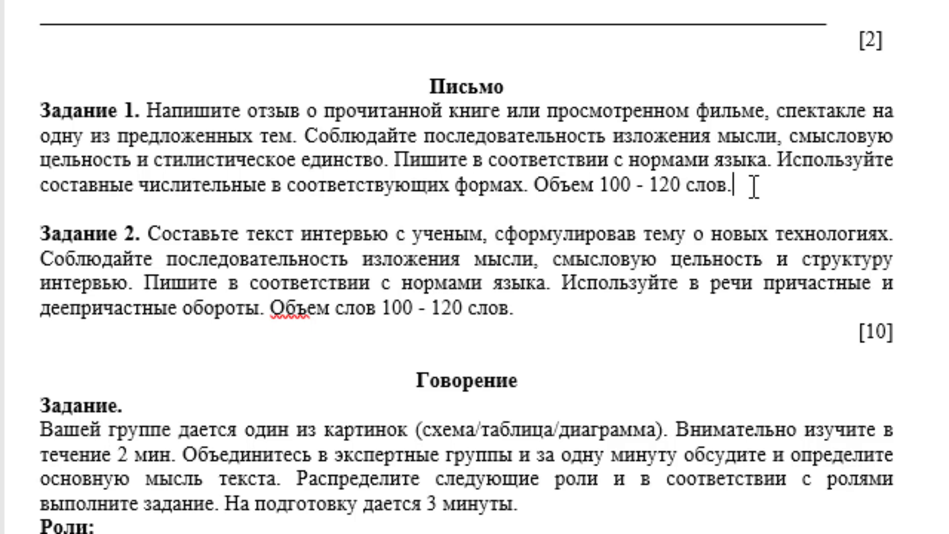
Step: Add the title 'Отзыв о кинофильме «Пара из будущего»' and begin the review 'Что такое настоящая любовь…'
key("Return")
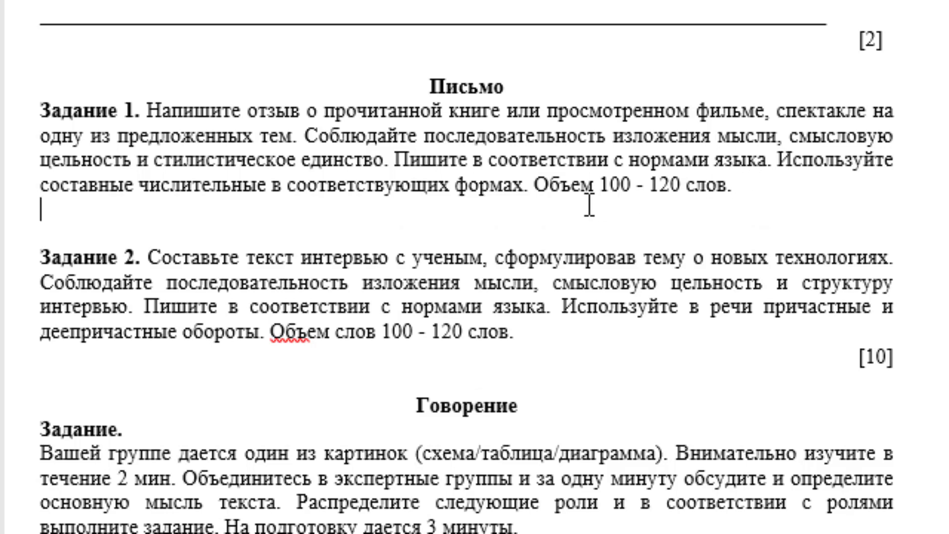
type("отз")
type("ыв о кин")
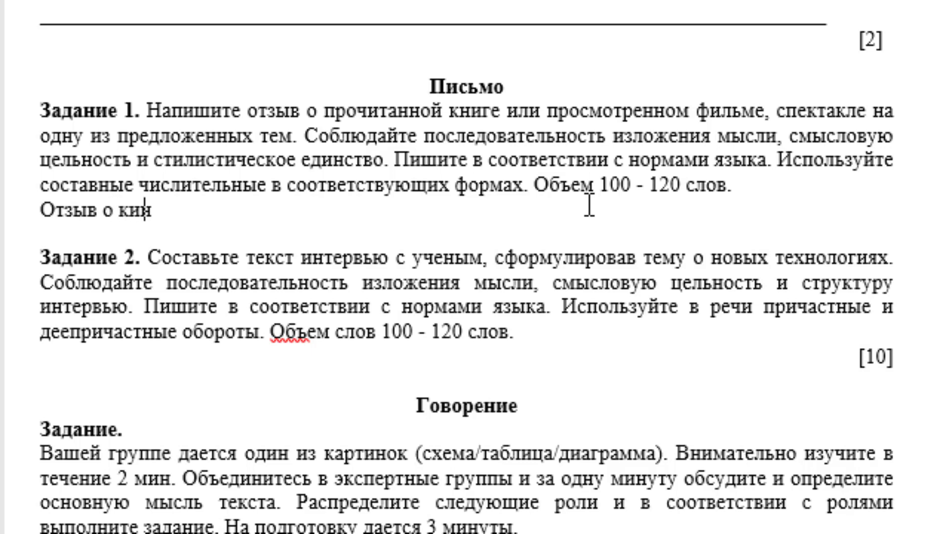
type("офильм")
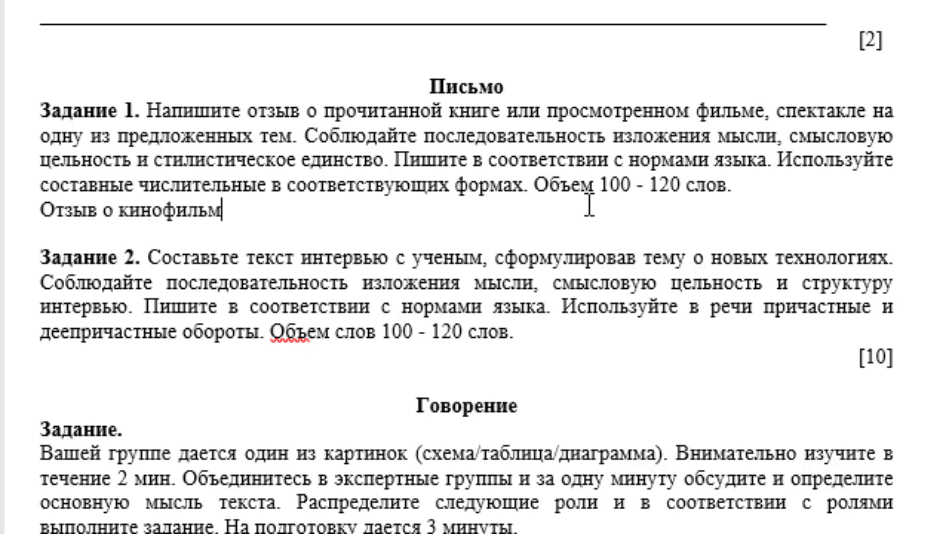
type("е")
key("BackSpace")
type("«П")
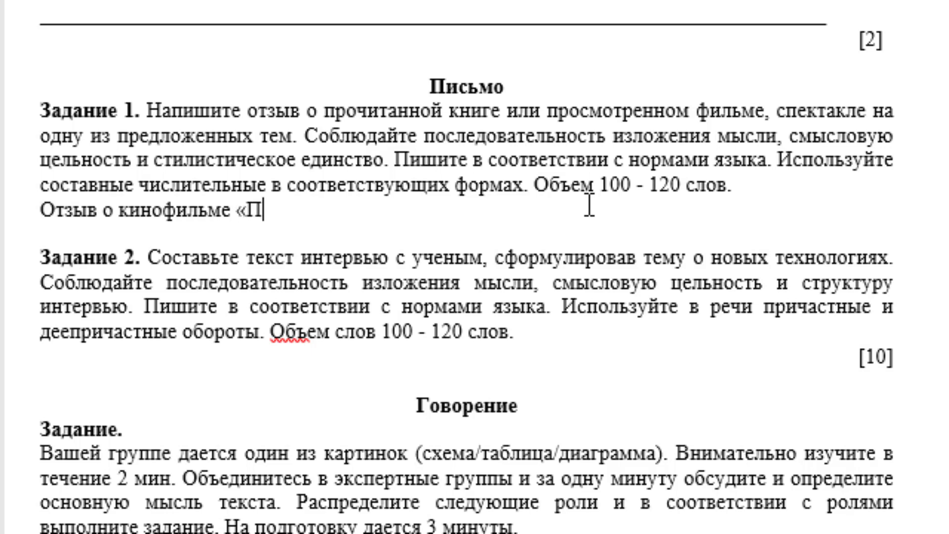
type("ара из бу")
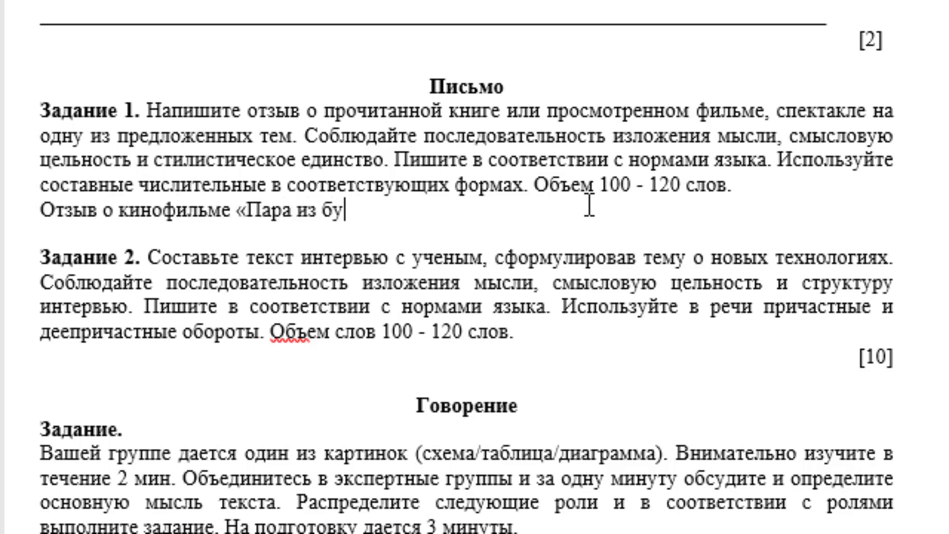
type("дущего")
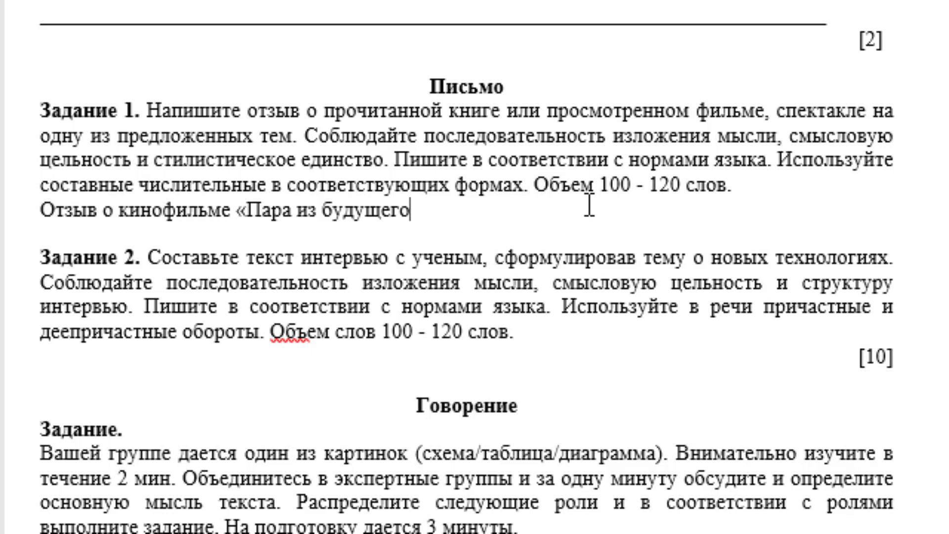
type("?2")
key("BackSpace")
type("»")
key("Return")
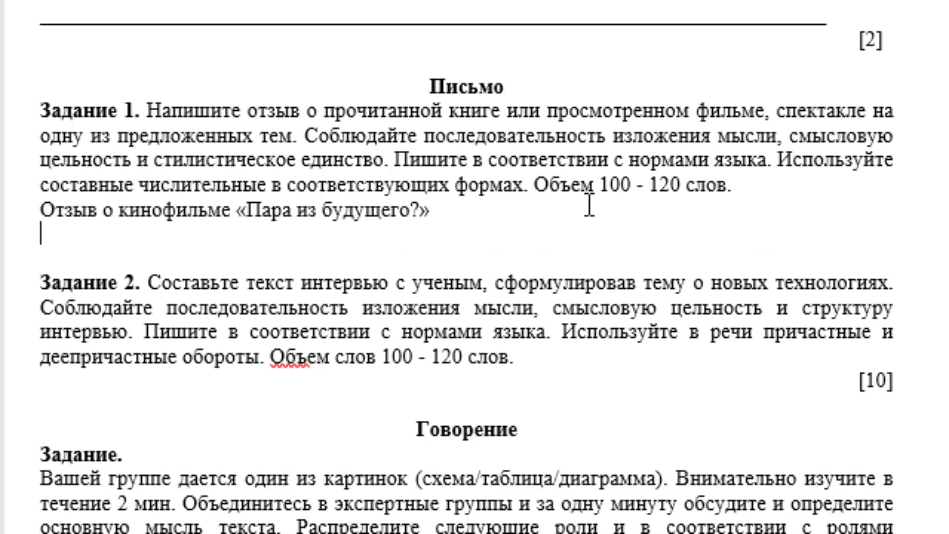
type("что такое ")
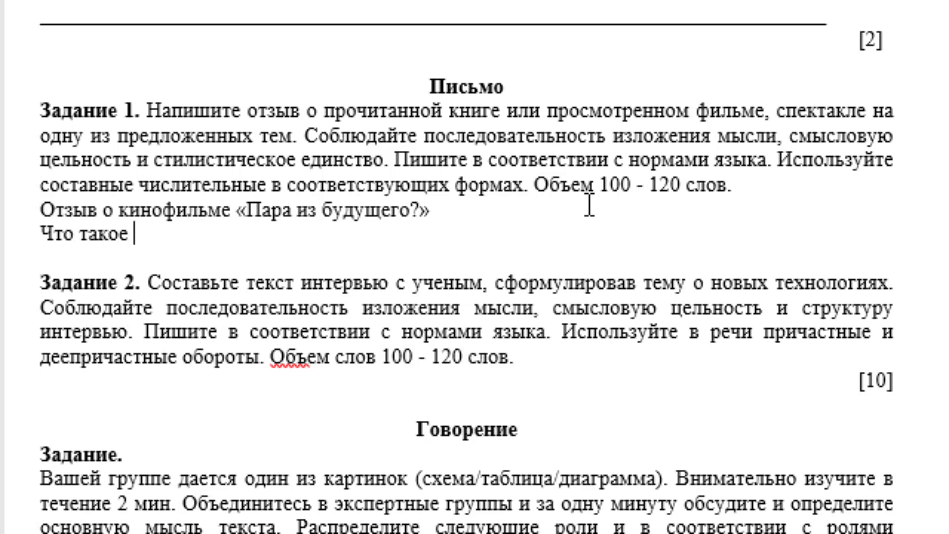
type("настоя")
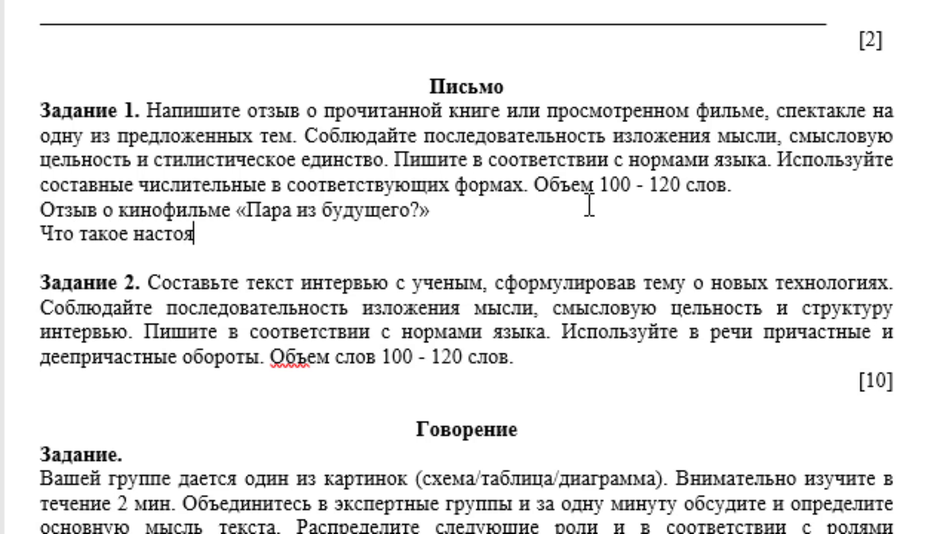
type("щаялюб")
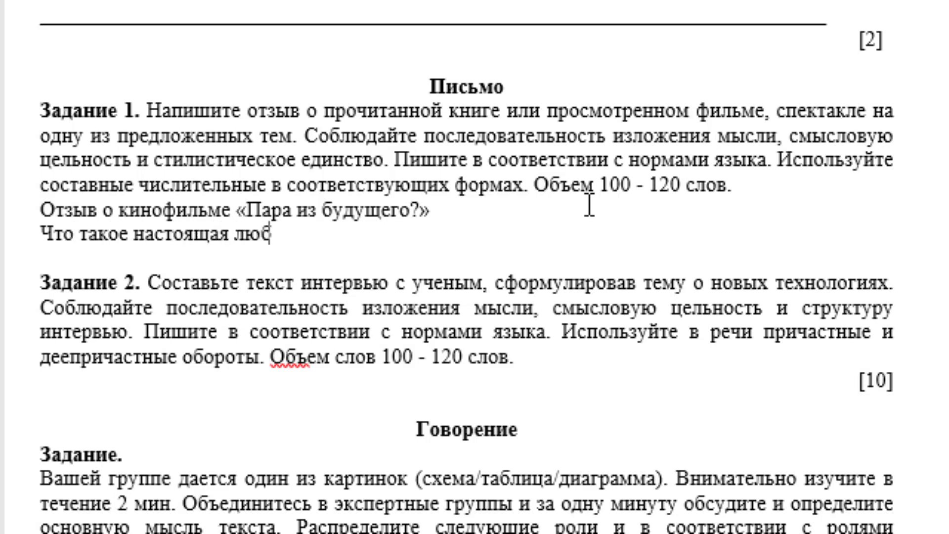
type("овь?")
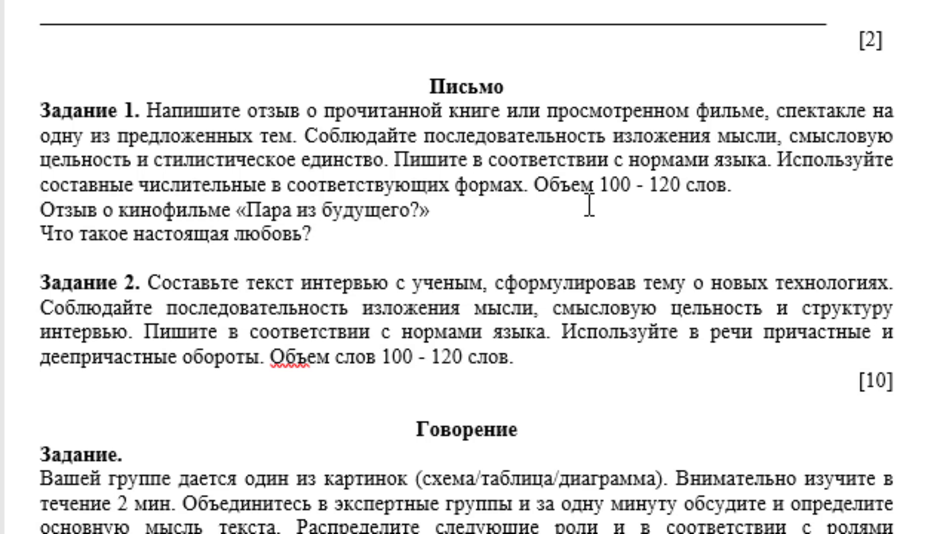
type(" Как она п")
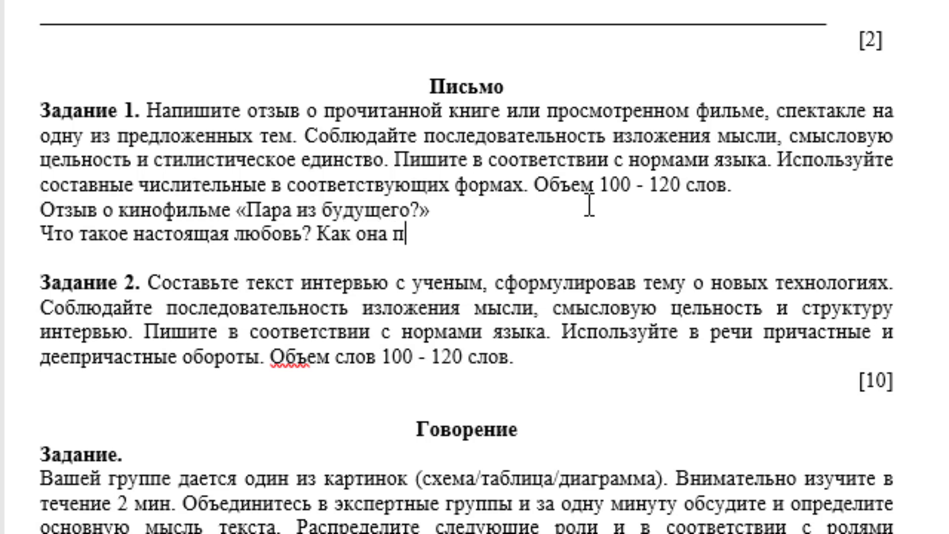
type("оявл")
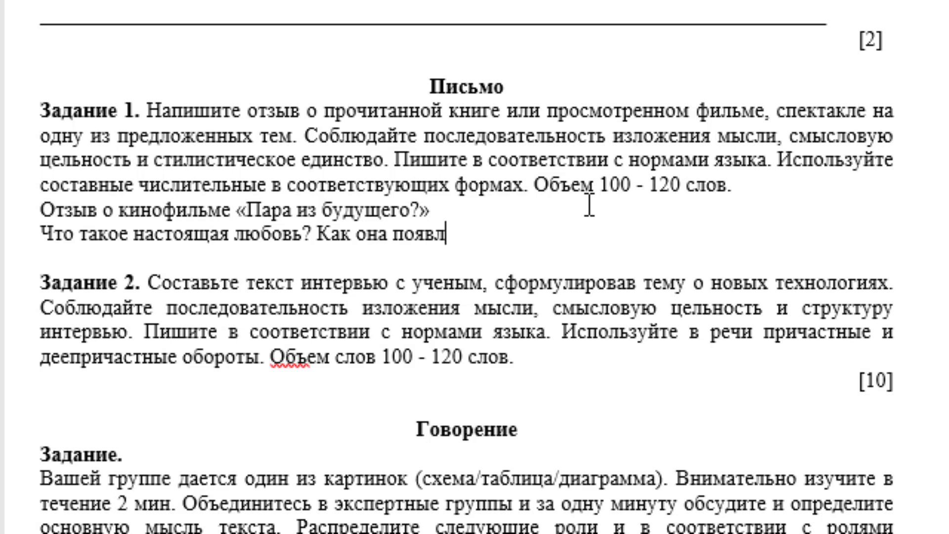
type("яется")
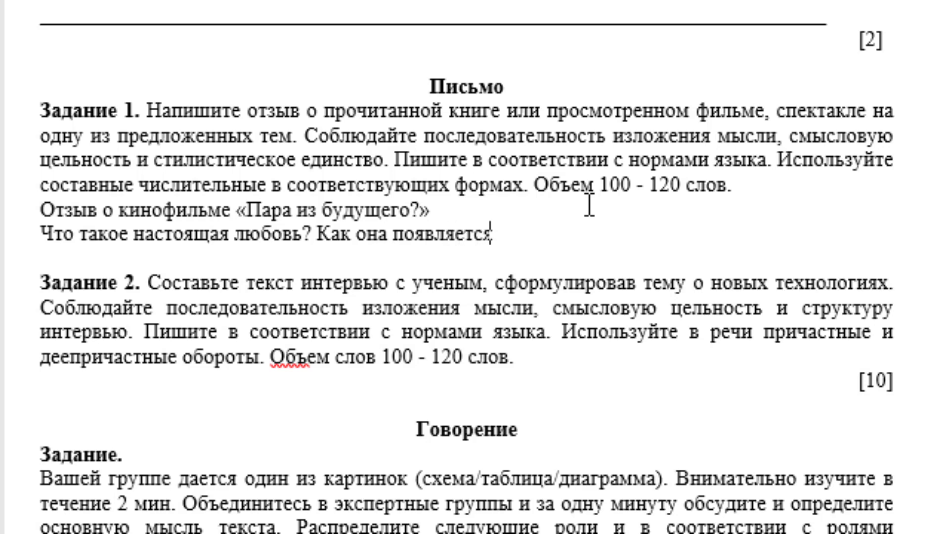
type("и")
type(" умирает?")
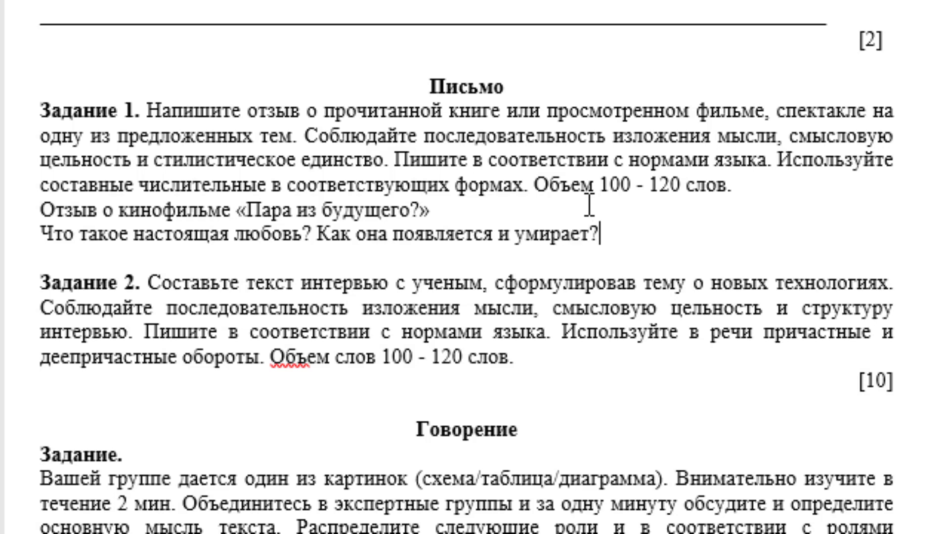
type("об ")
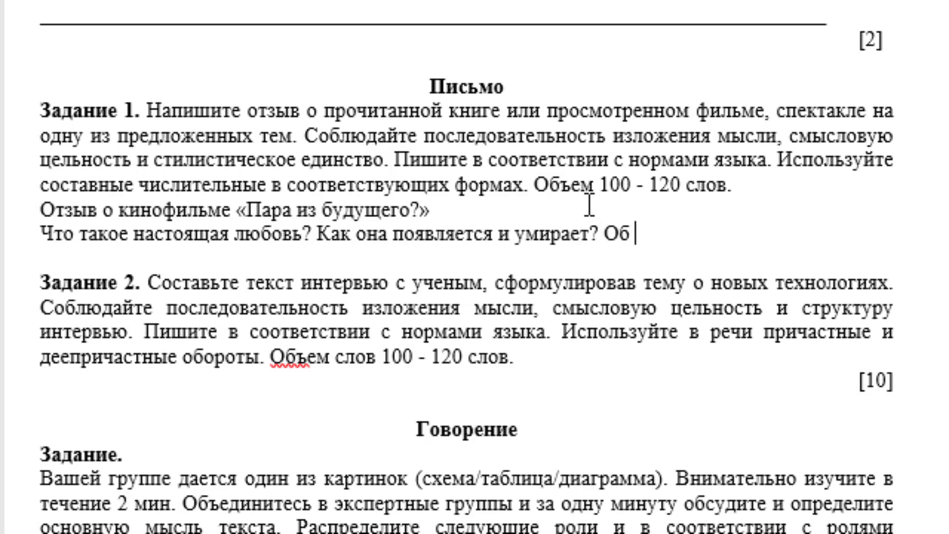
type("этом е")
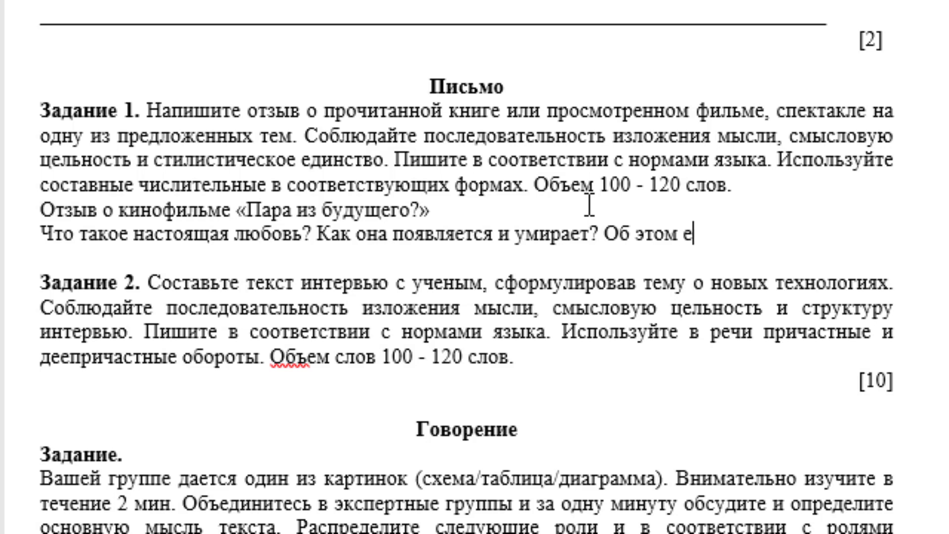
key("BackSpace")
type("меня ")
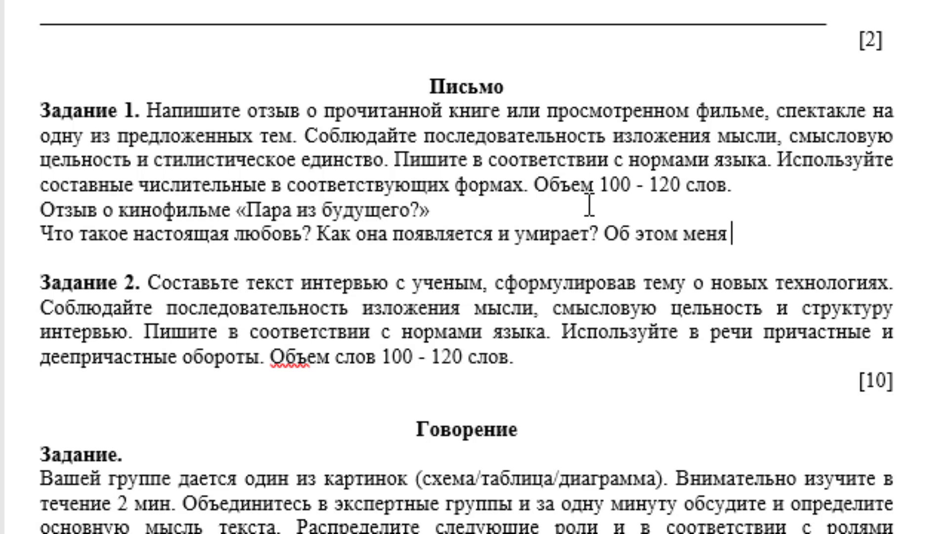
type("застав")
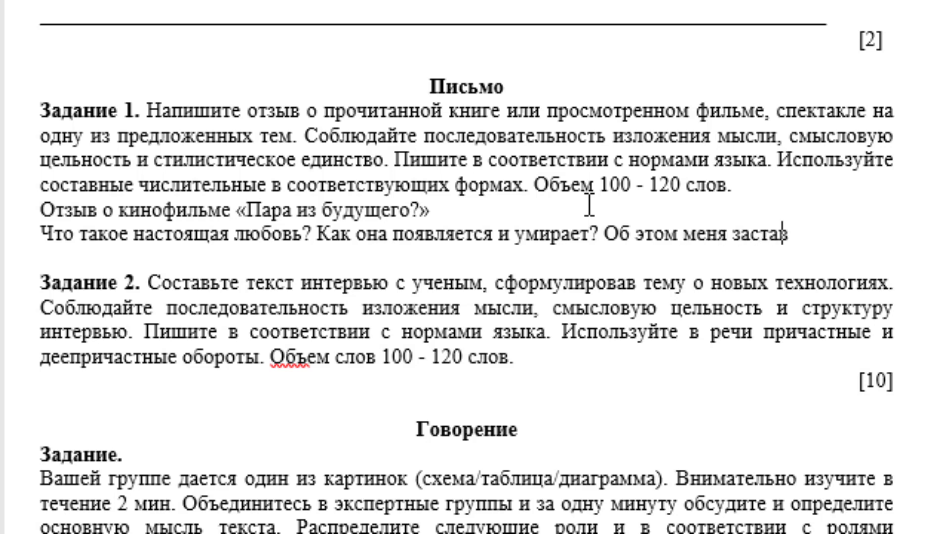
type("ила зам")
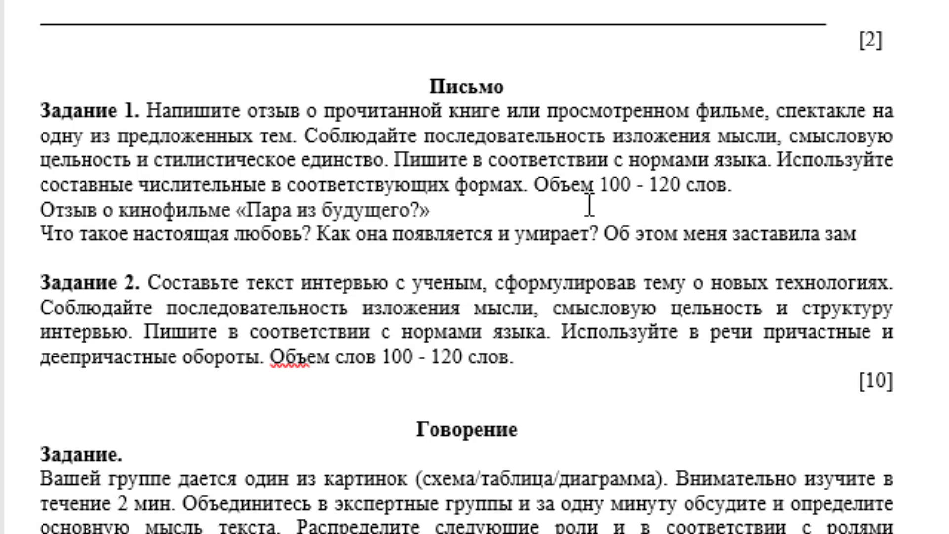
key("BackSpace")
type("думаться")
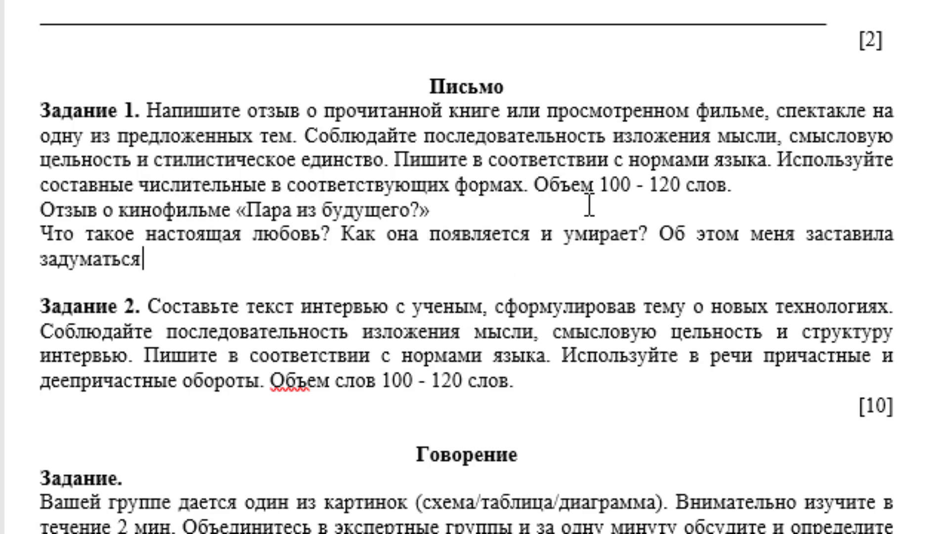
type(" ярка")
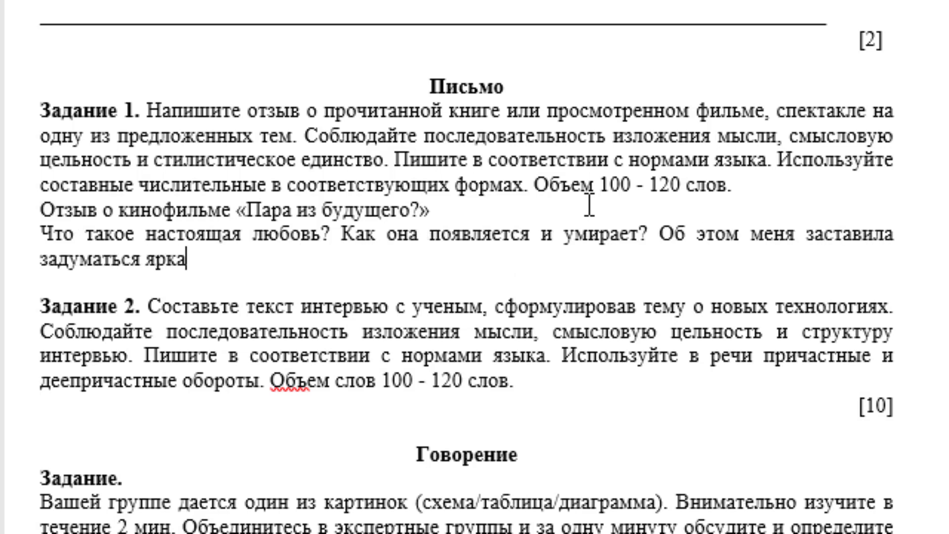
type("я и динами")
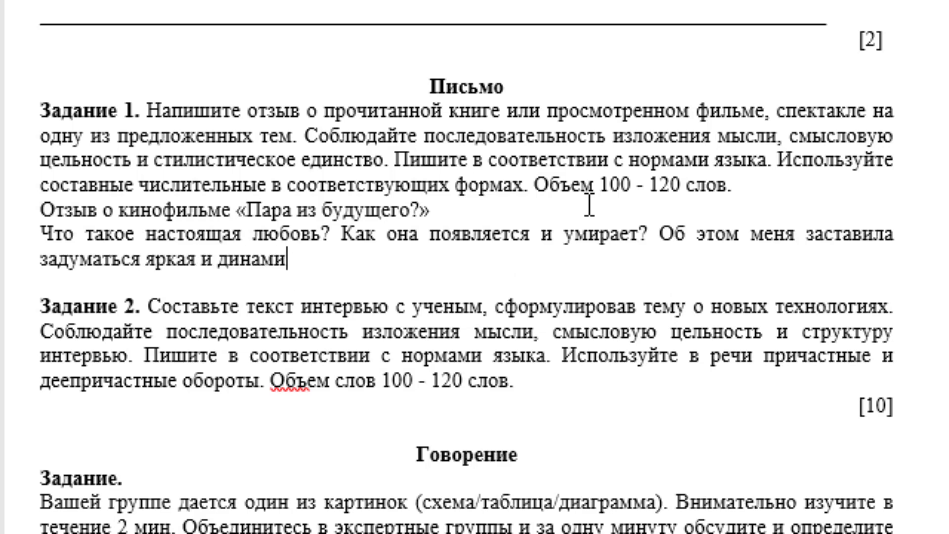
type("чная оте")
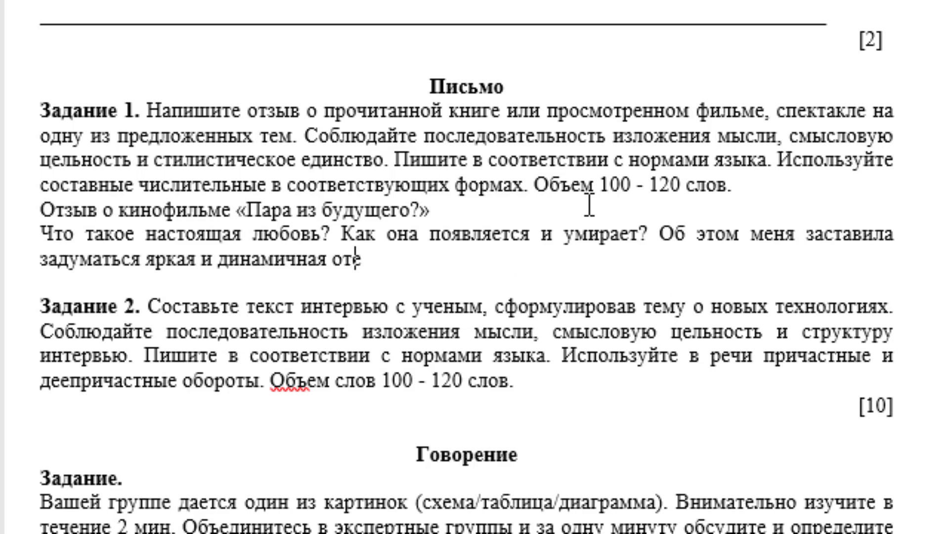
type("чественна")
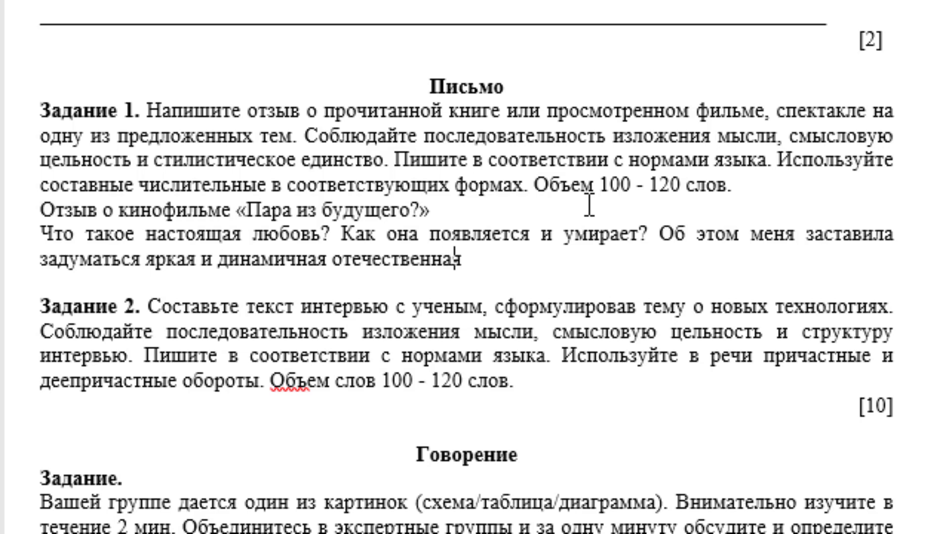
type(" комедия 2")
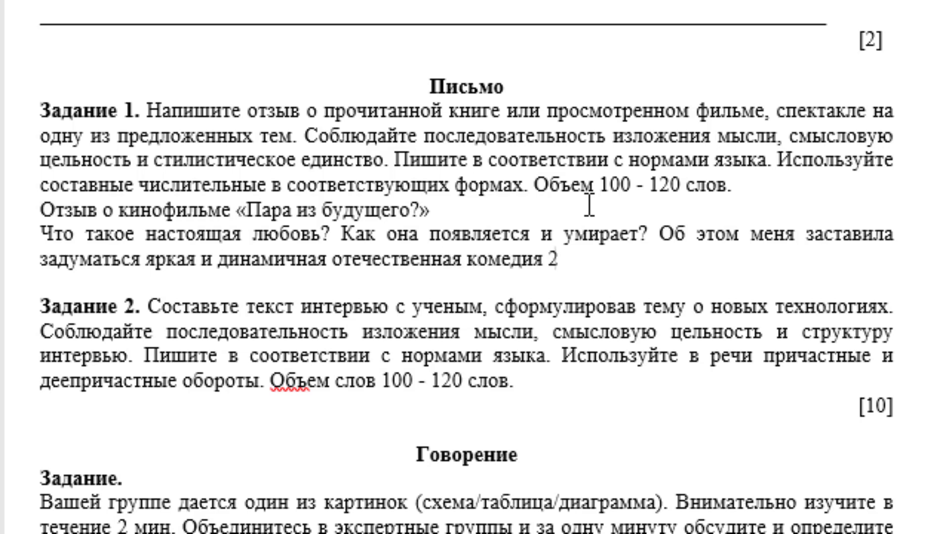
type("021 ")
type("года«П")
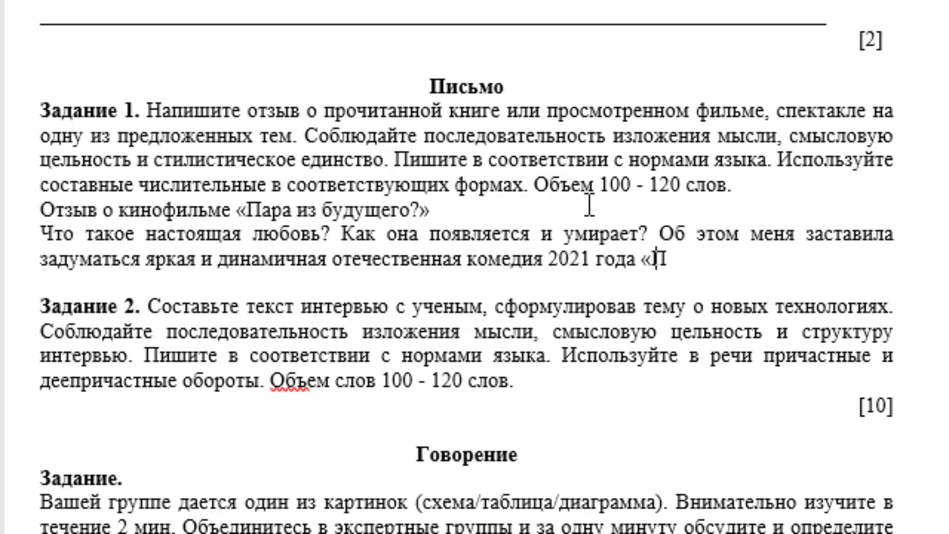
type("ара из ")
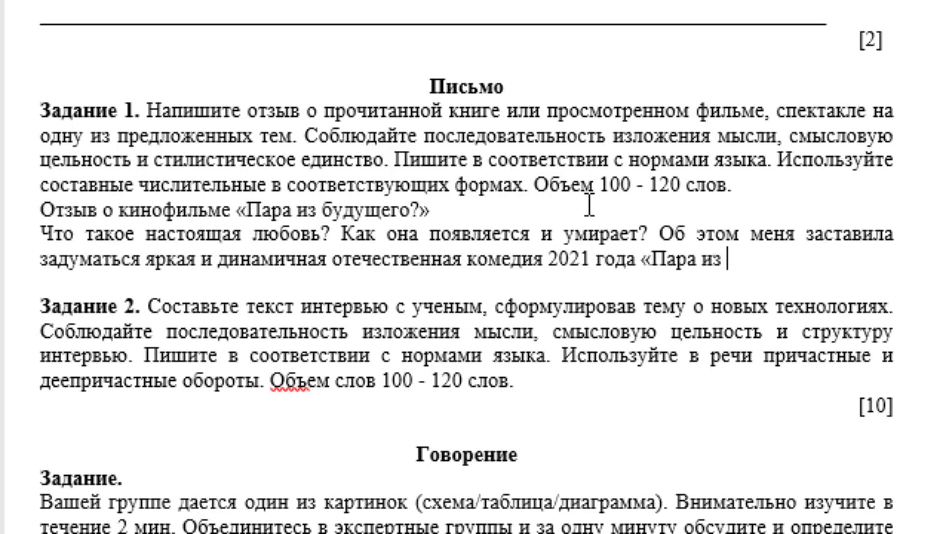
type("будущего")
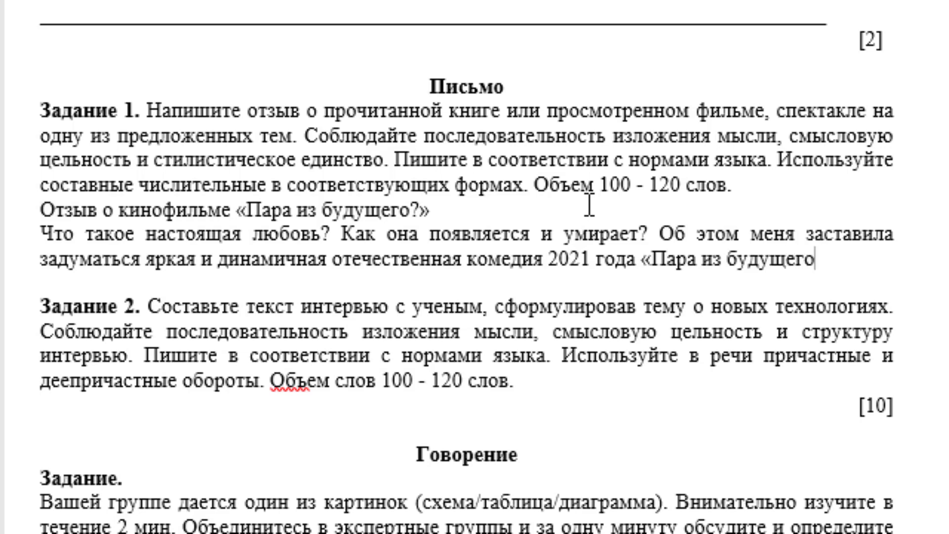
type("»")
type("7")
Step: Write the plot paragraph 'Сюжет картины незамысловат…' up to Евгений's proposal to actress Александра
key("Return")
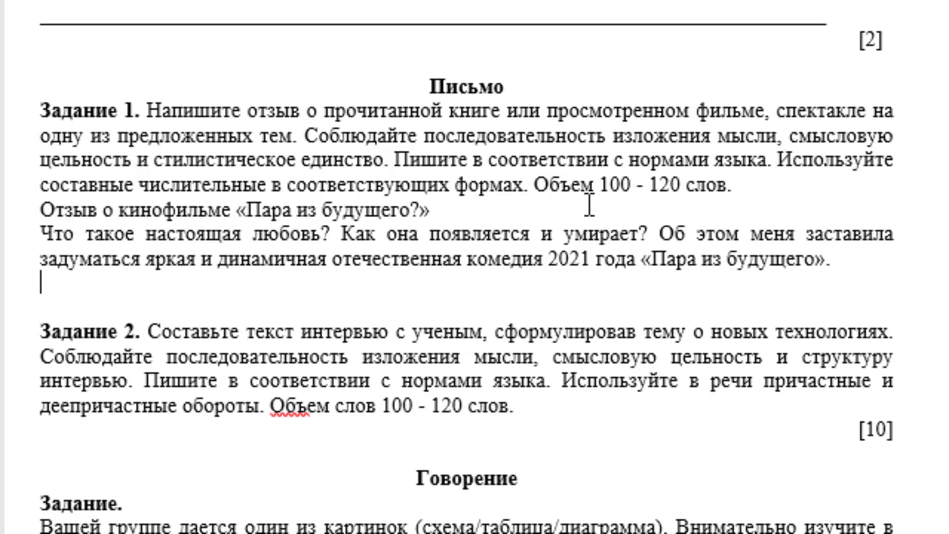
type("Сюжет карт")
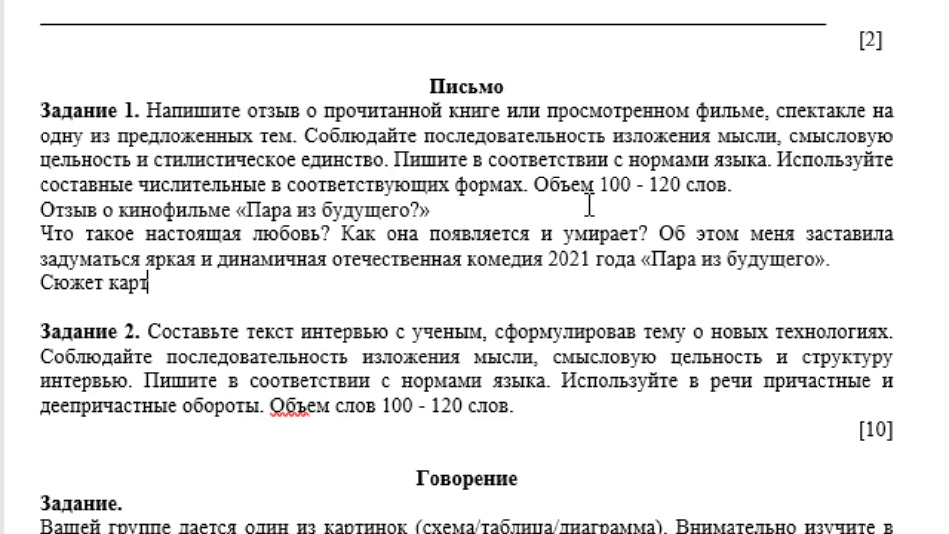
type("ины н")
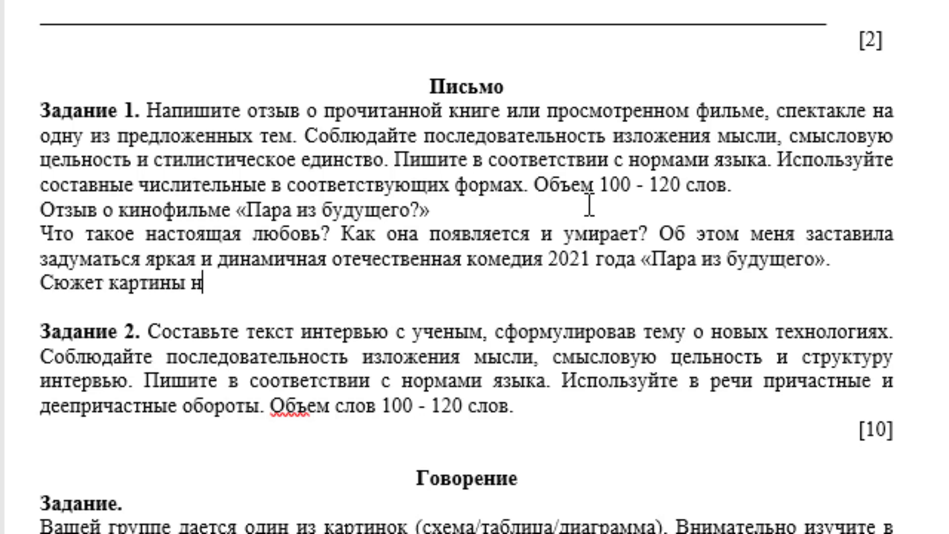
type("езам")
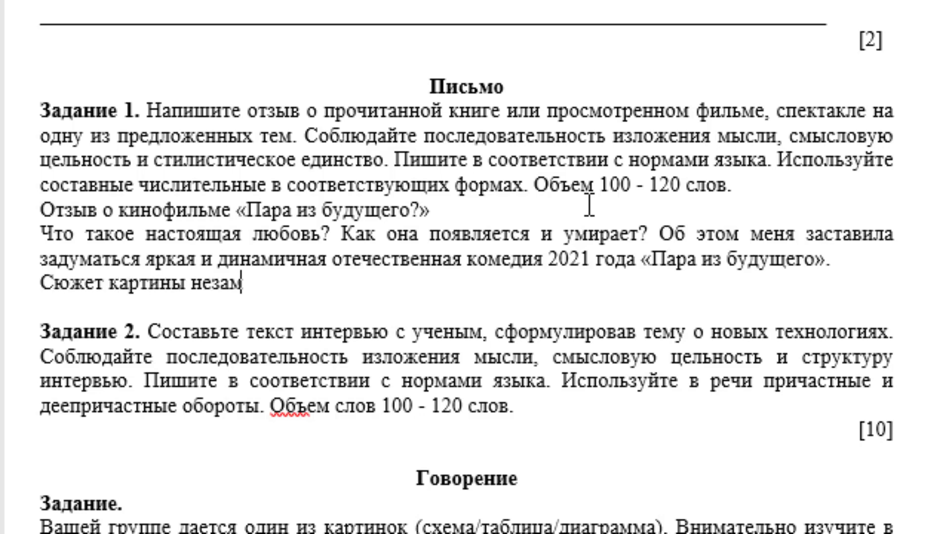
type("ыслова")
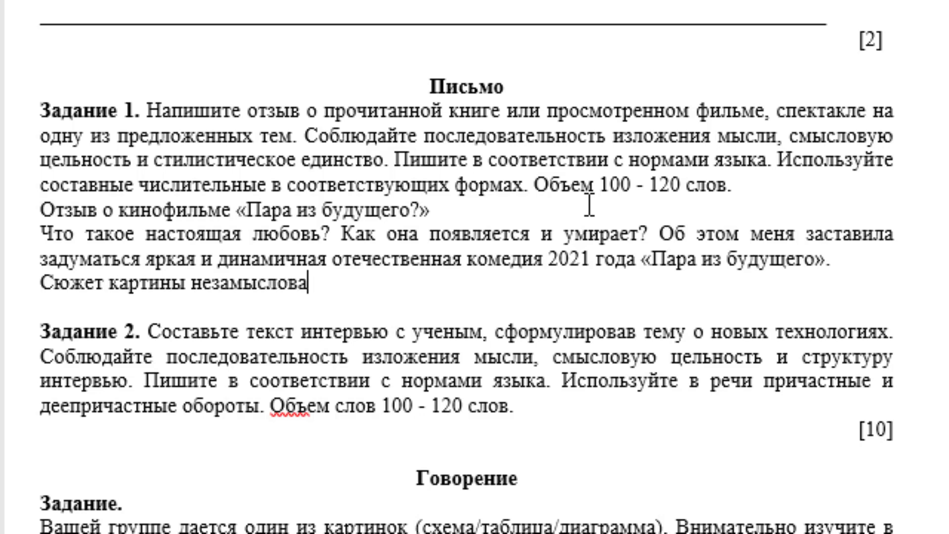
type("т?")
type("пара ")
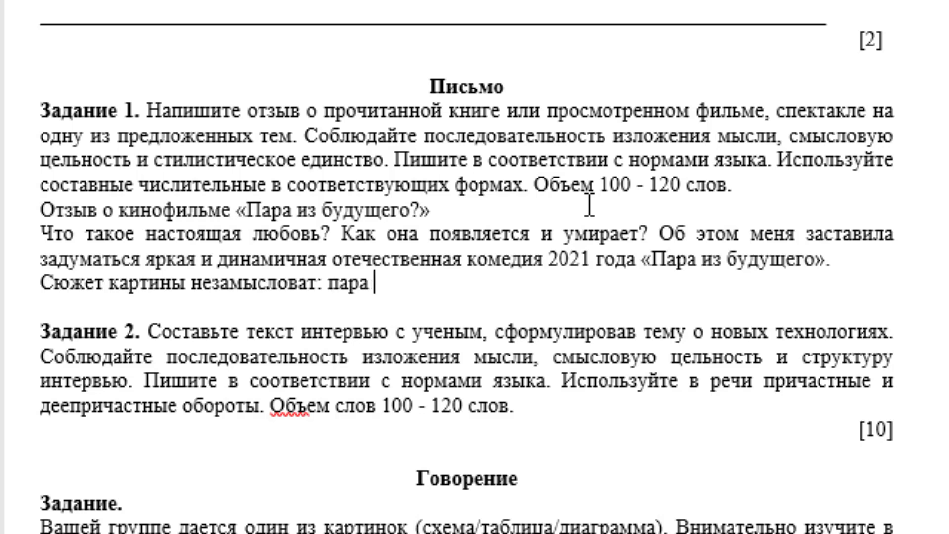
type("б кото")
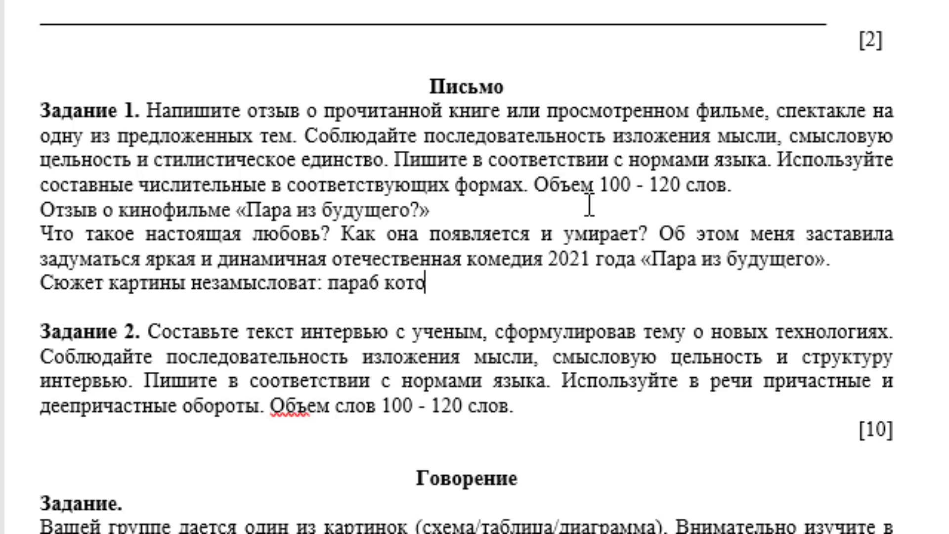
type("рая")
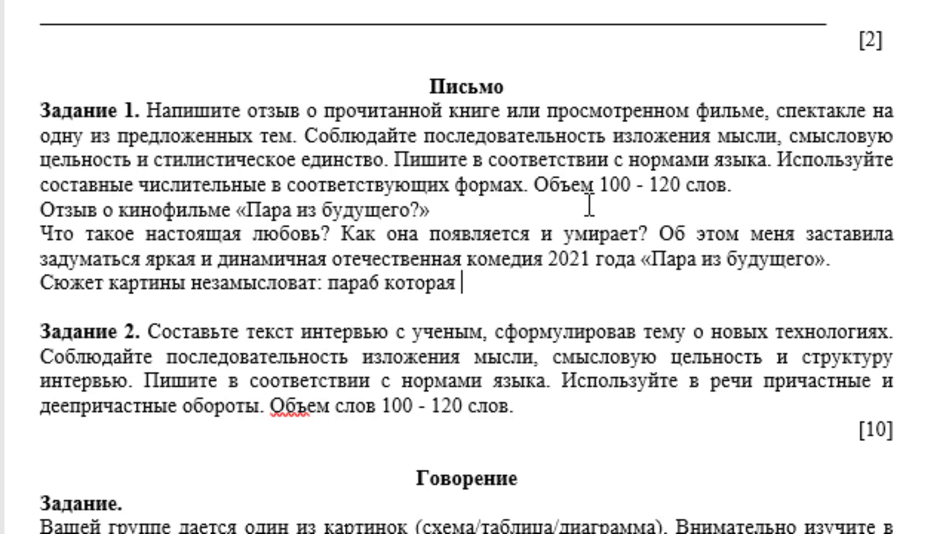
type("вте")
key("BackSpace")
key("BackSpace")
type("ме")
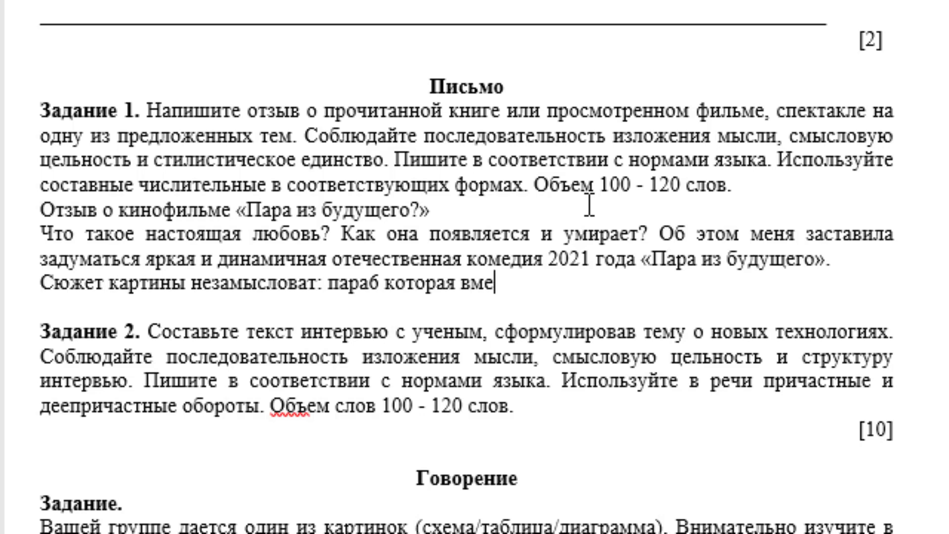
type("сте уже")
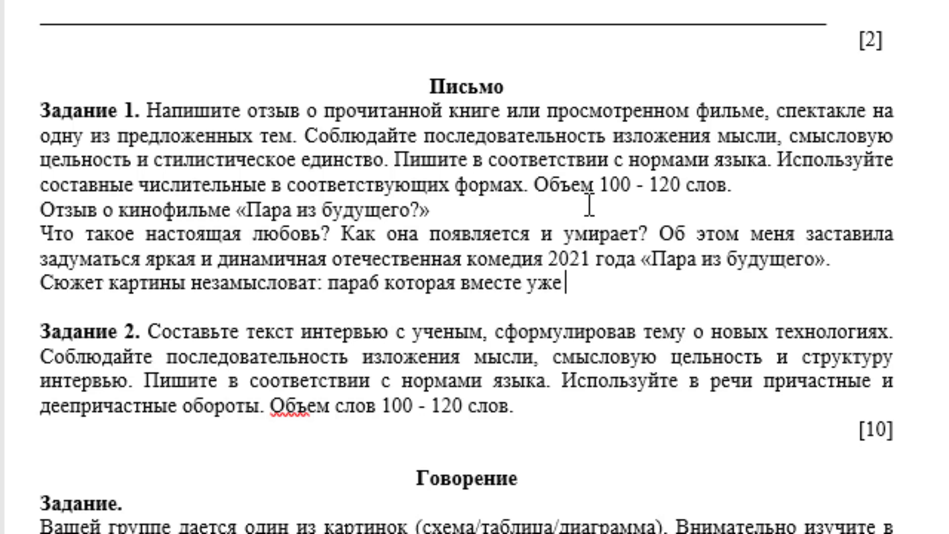
type(" двад")
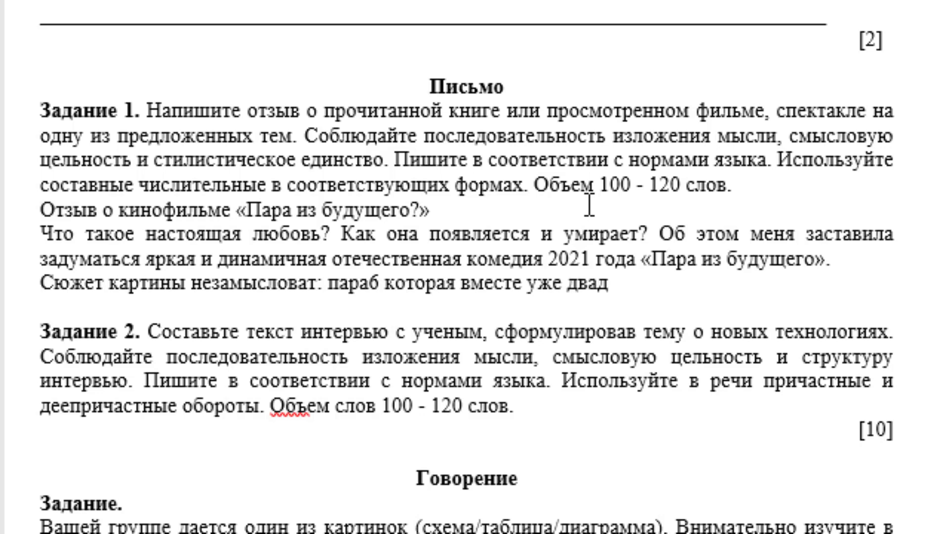
type("цать лет")
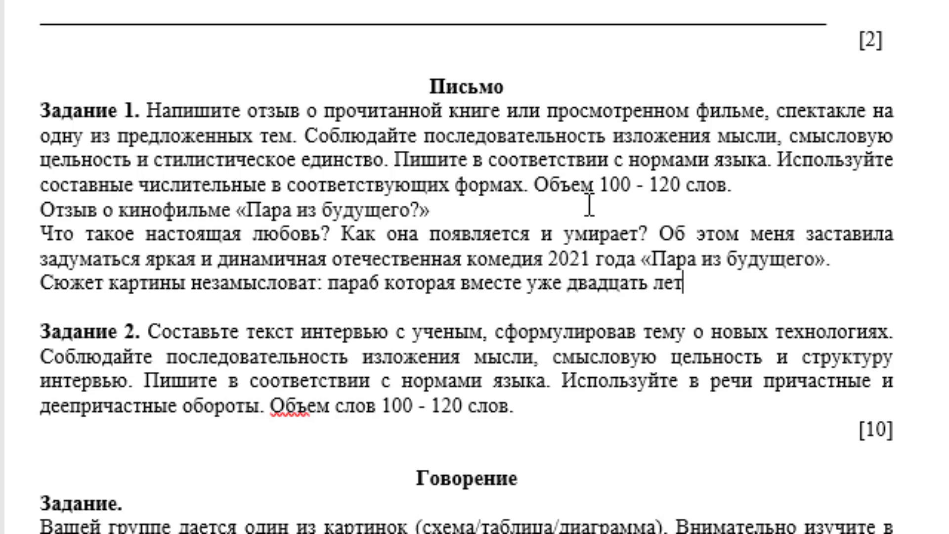
type("б не ")
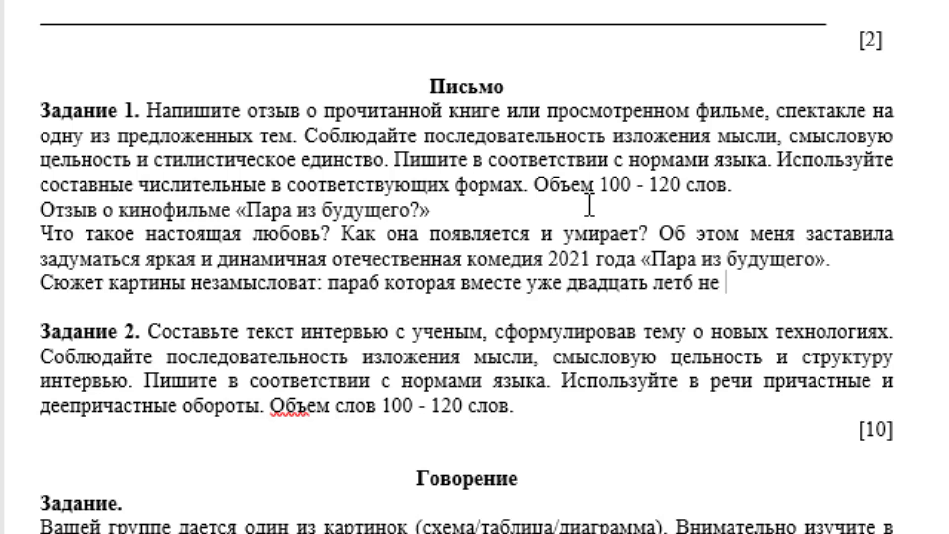
type("может разве")
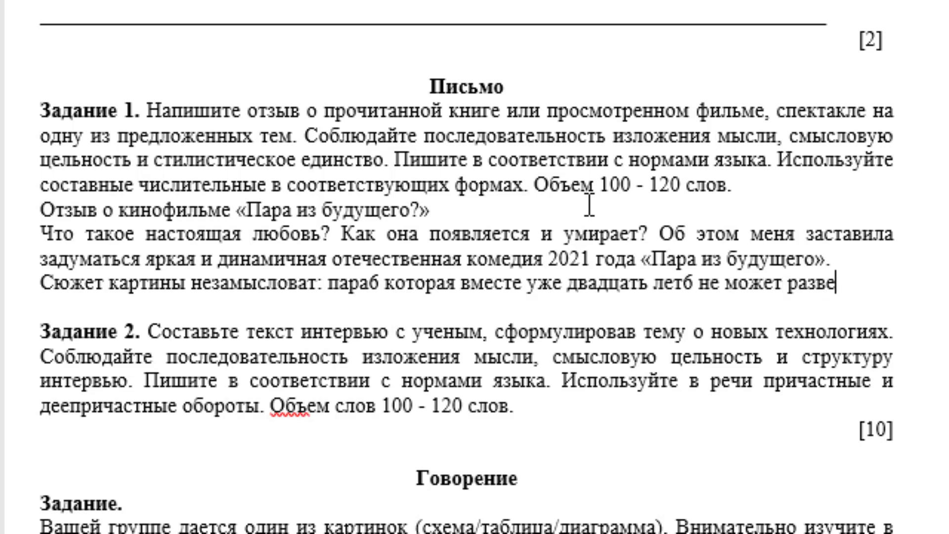
type("стись в ")
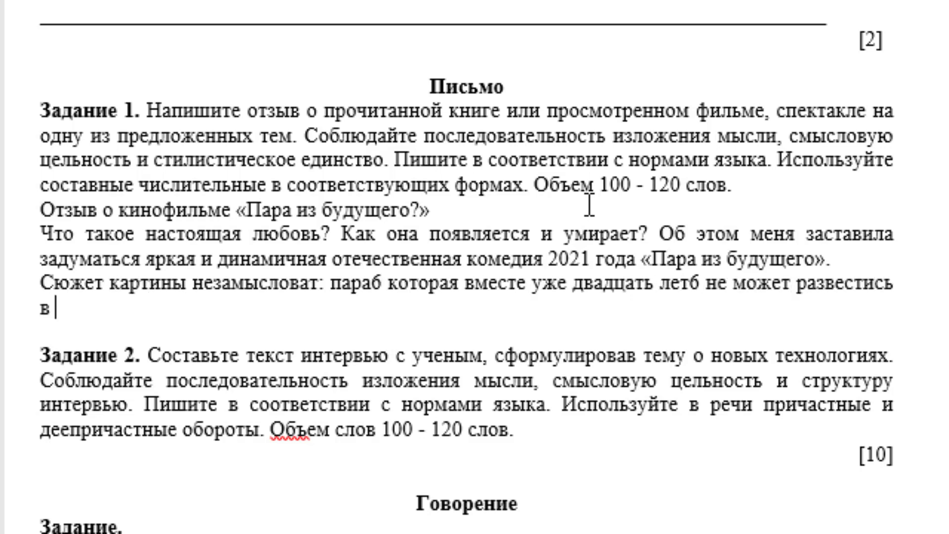
type("недалеком ")
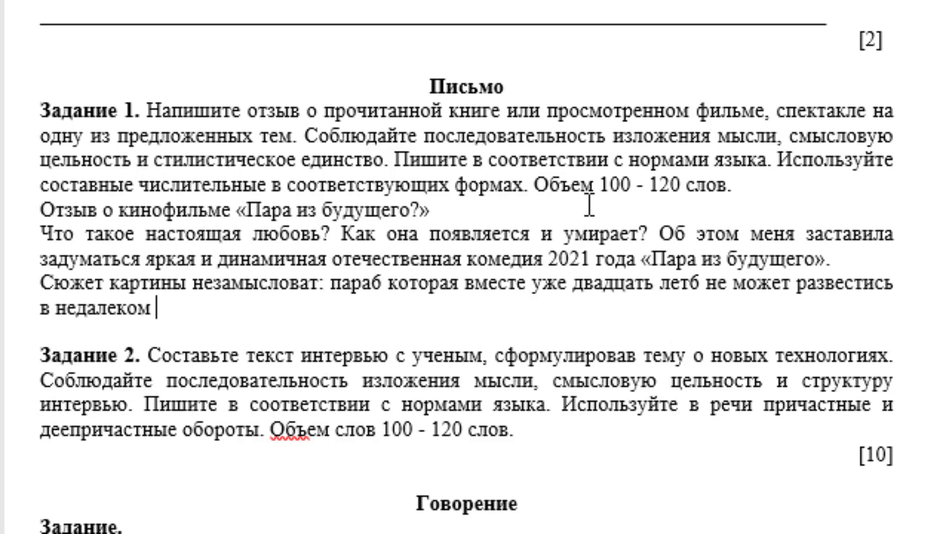
type("буд")
type("ущ")
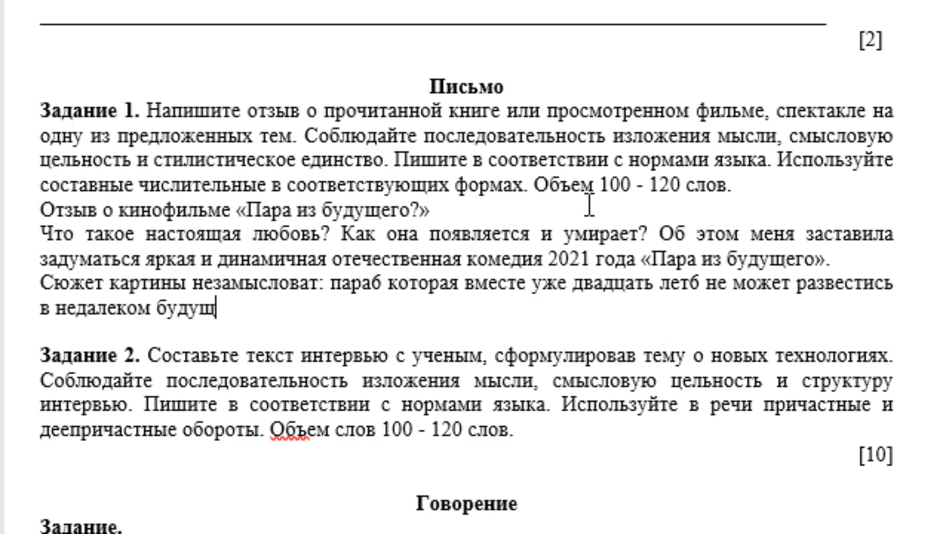
type("емб ")
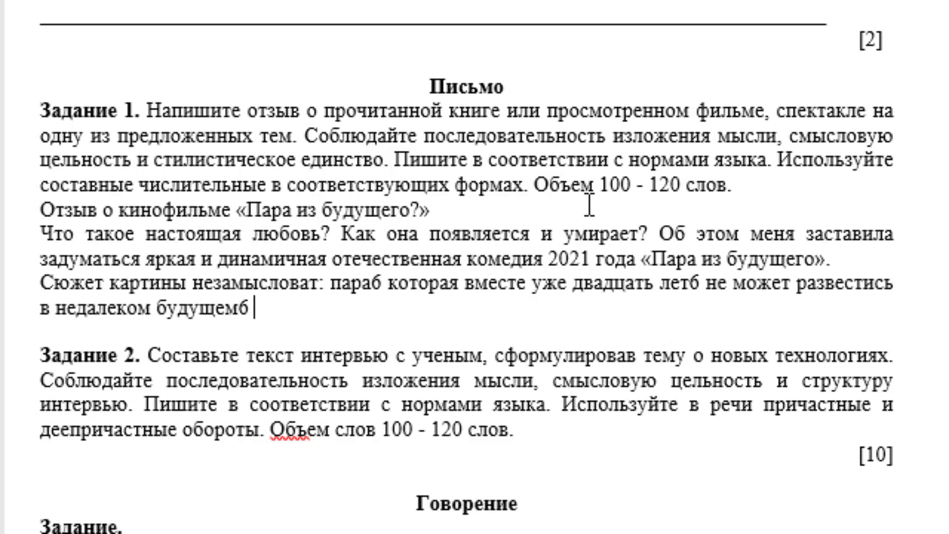
type("потому что ")
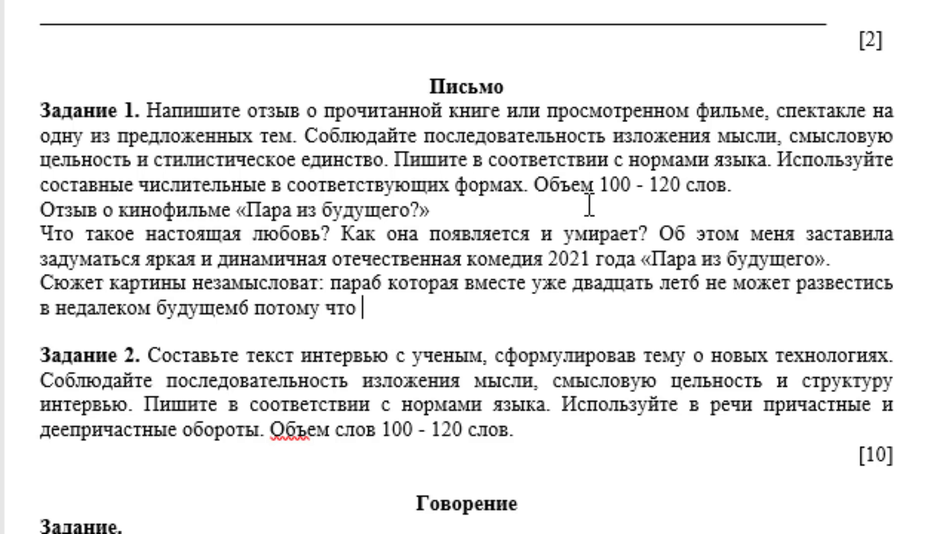
type("это о")
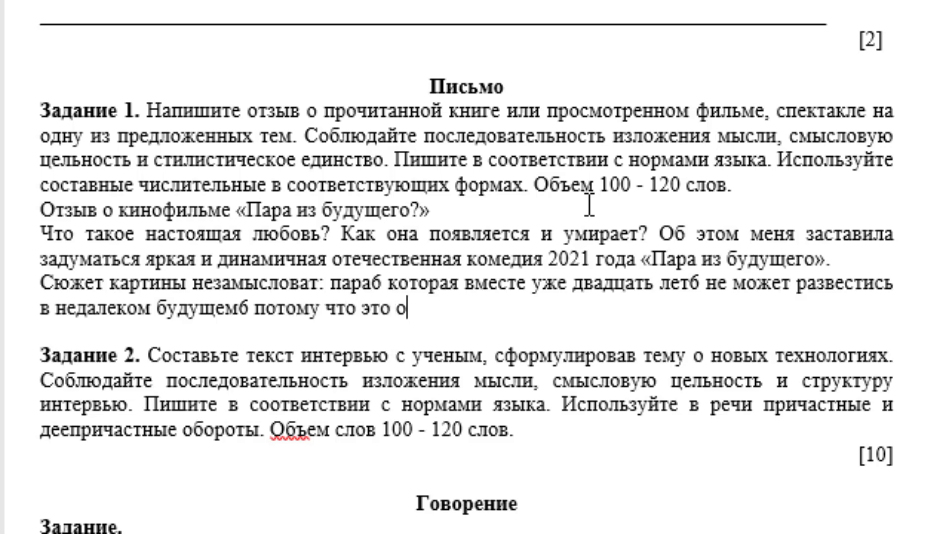
type("чень")
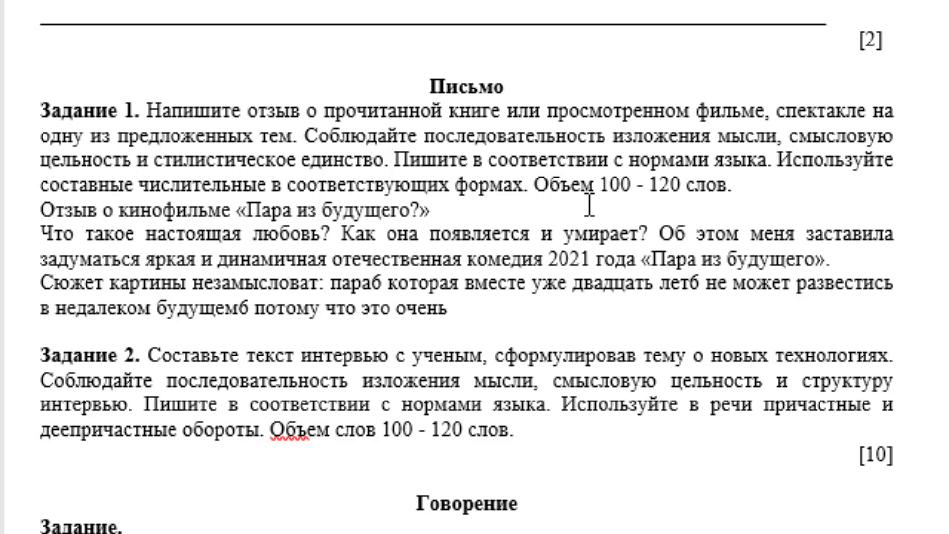
type(" дорогая ")
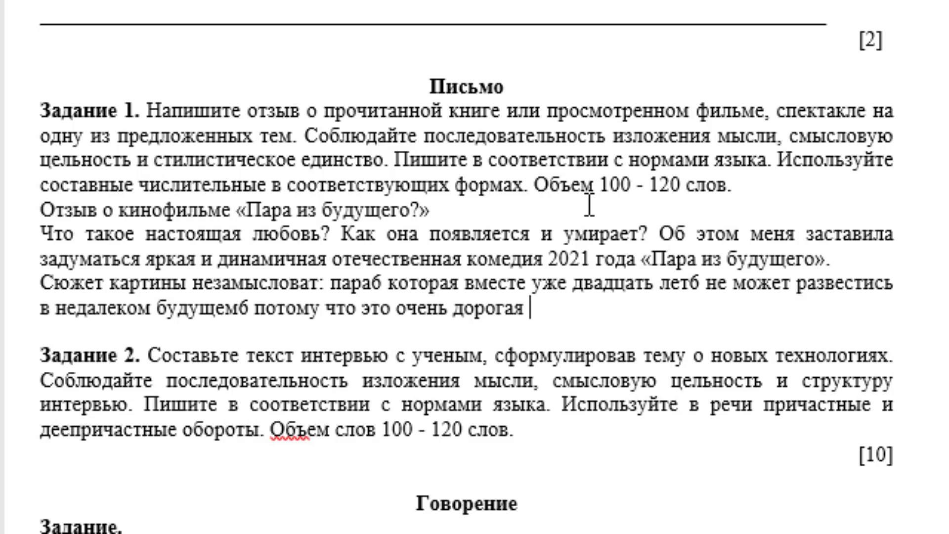
type("усо")
key("BackSpace")
type("луш")
key("BackSpace")
type("га7")
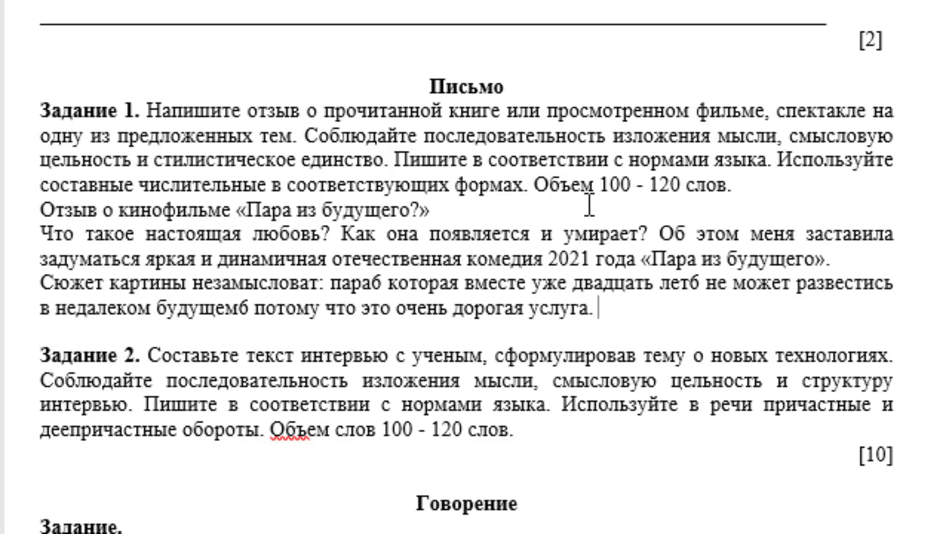
type("ол")
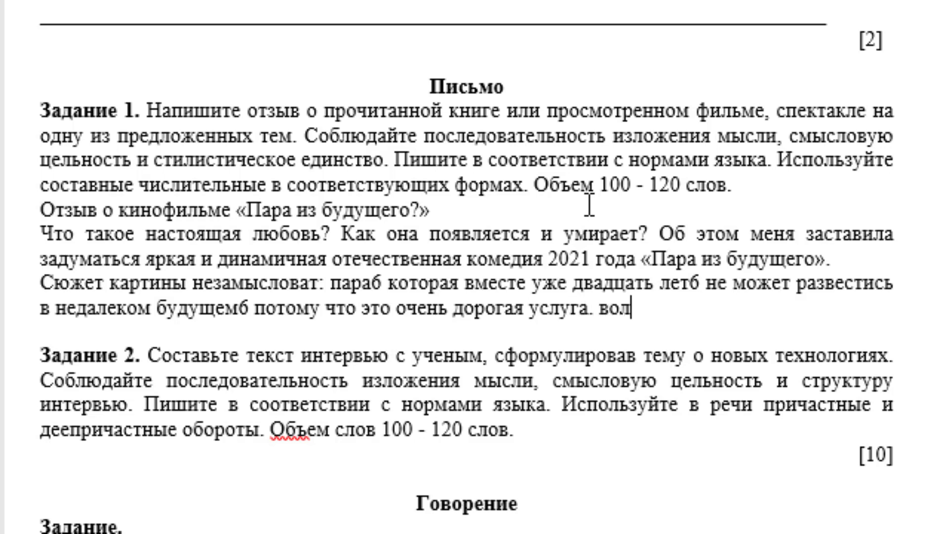
type("ею судьб")
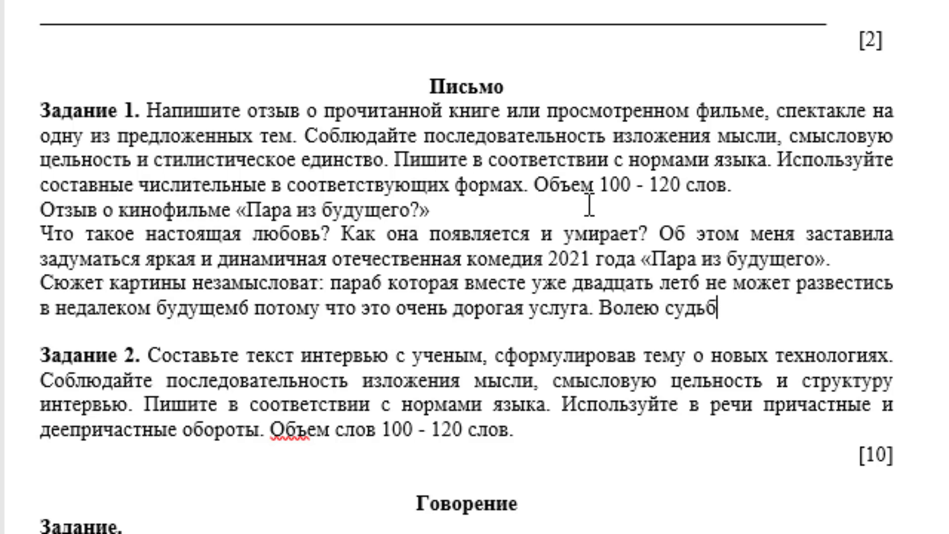
type("ы")
type(" они возвр")
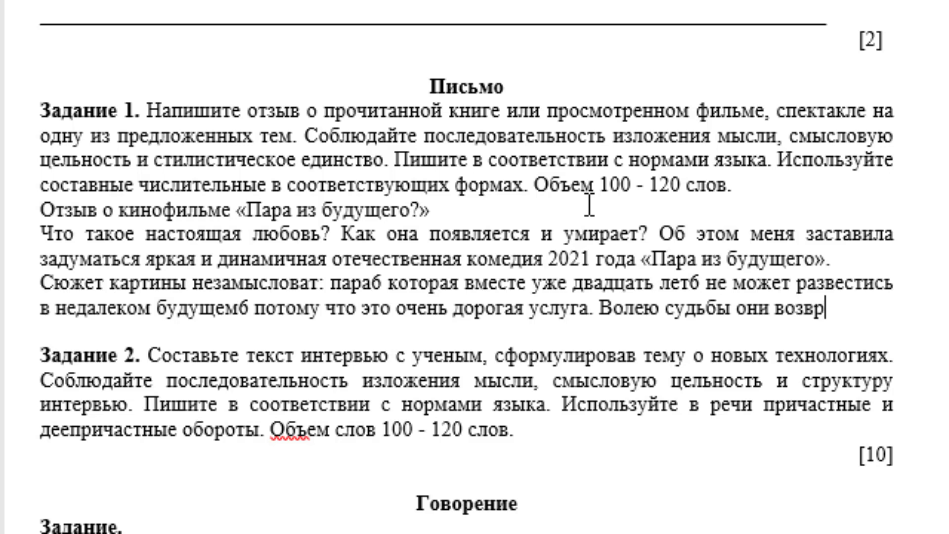
type("ащаю")
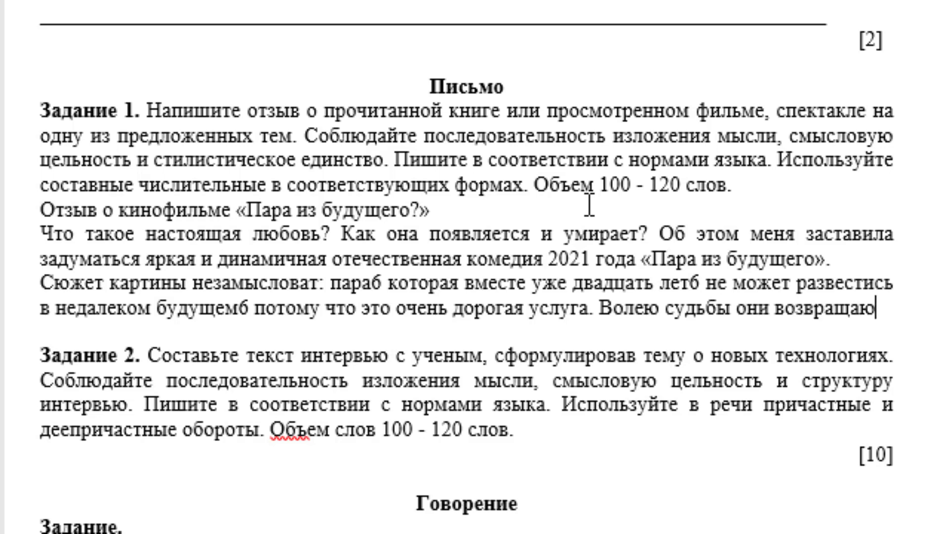
type("ся впро")
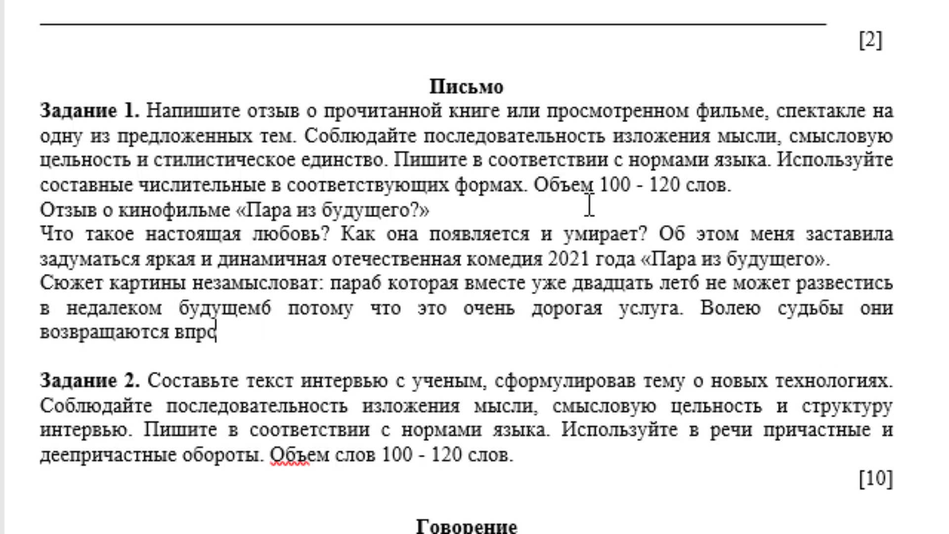
type("шлое")
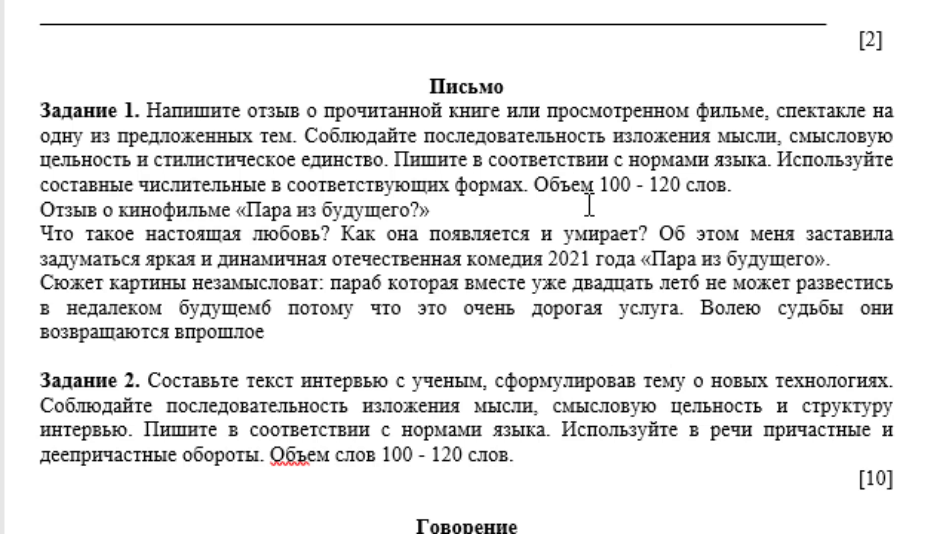
type(", в")
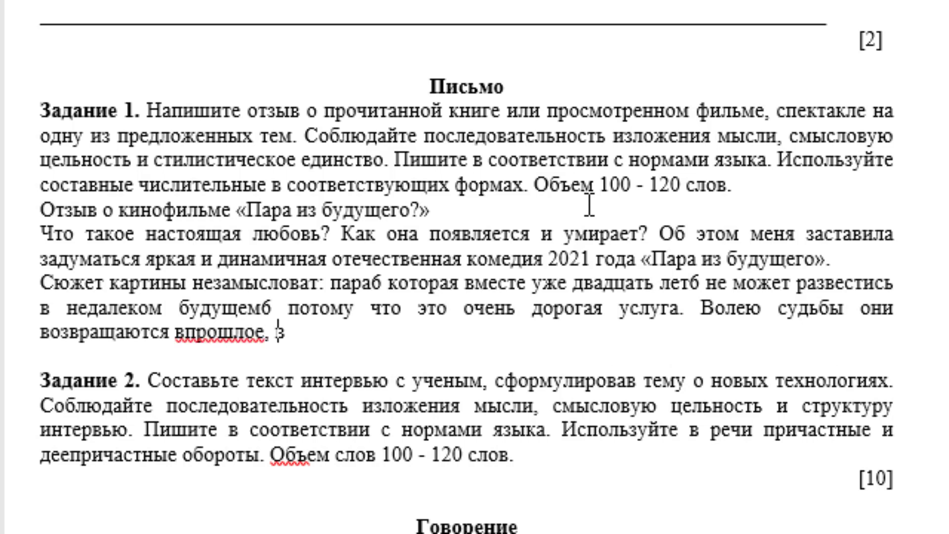
type(" тот день")
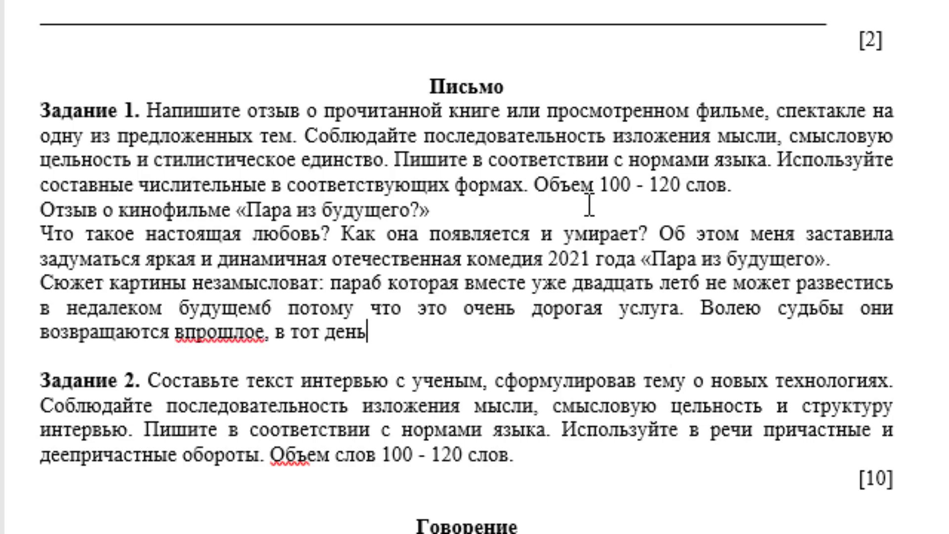
type(", когда")
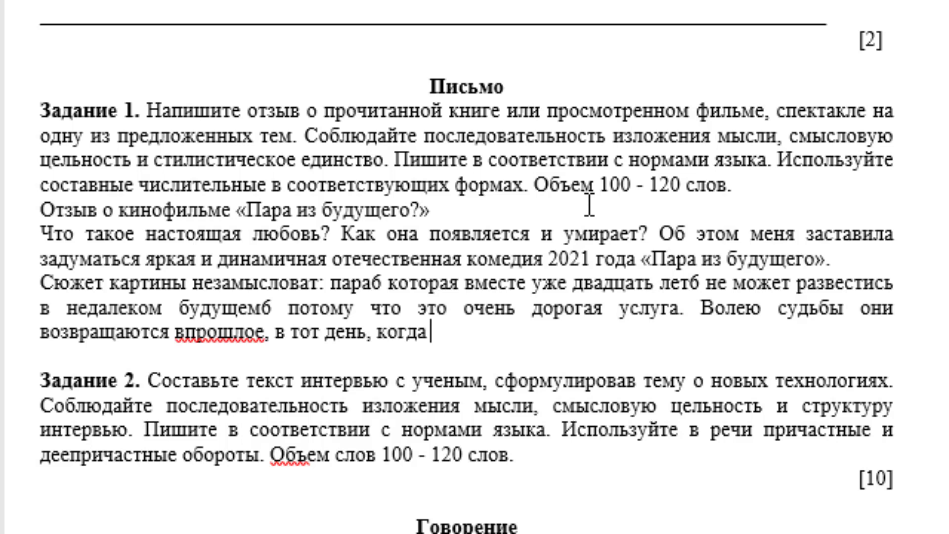
type(" молод")
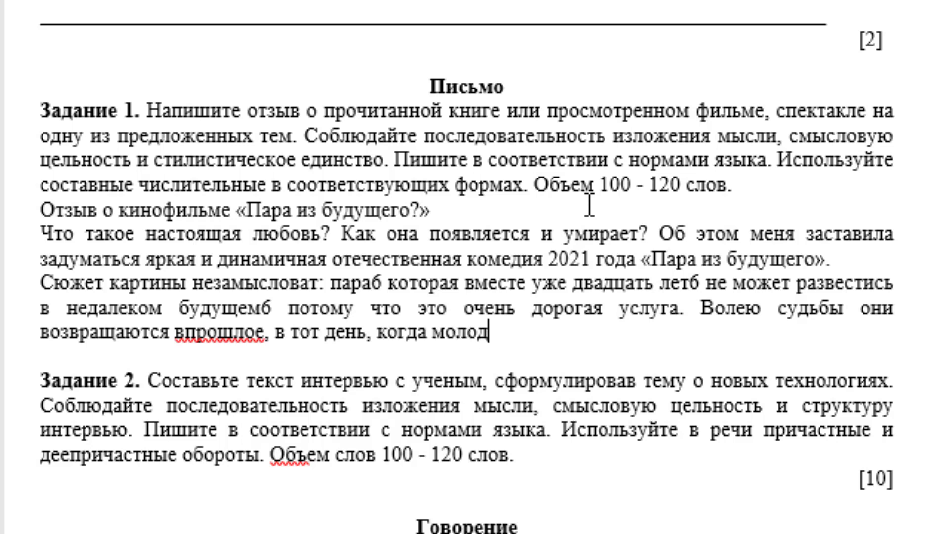
type("ой")
type(" Евгений ")
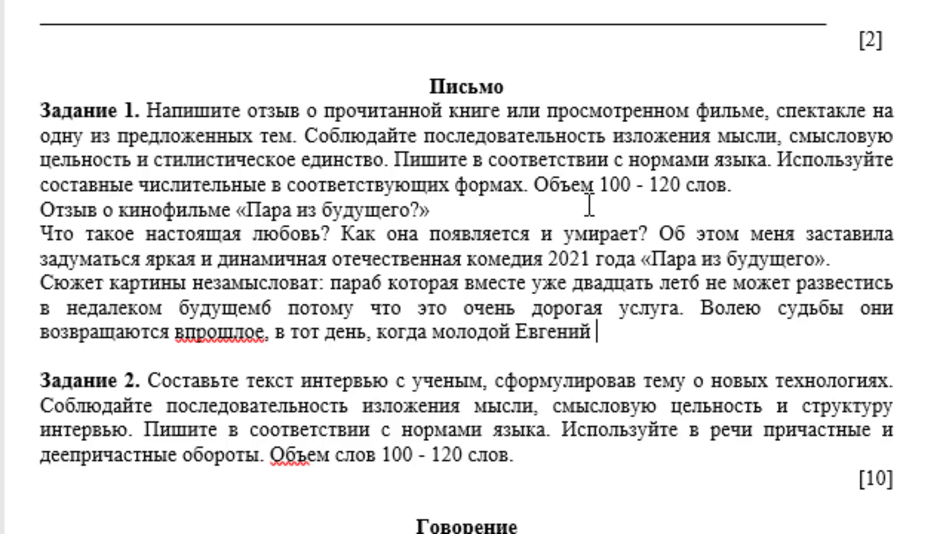
type("сделал")
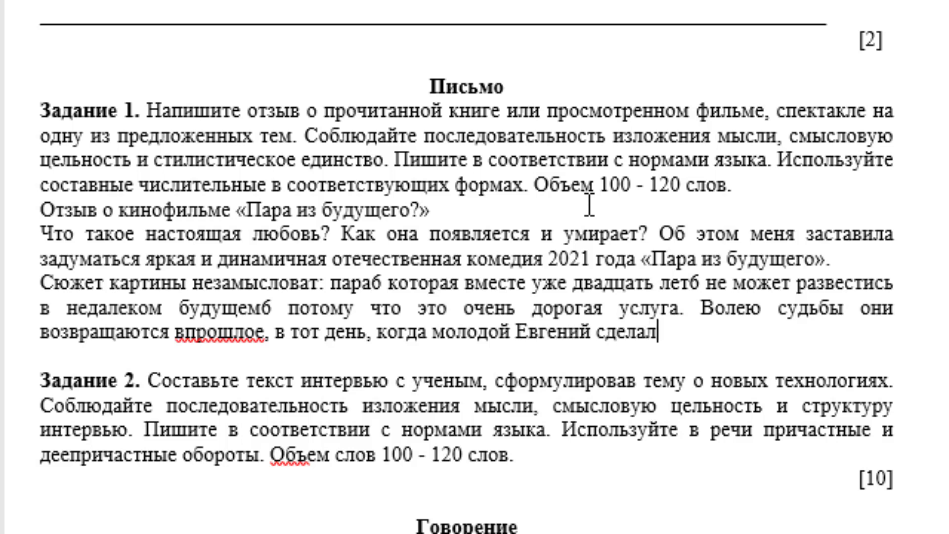
type(" предлож")
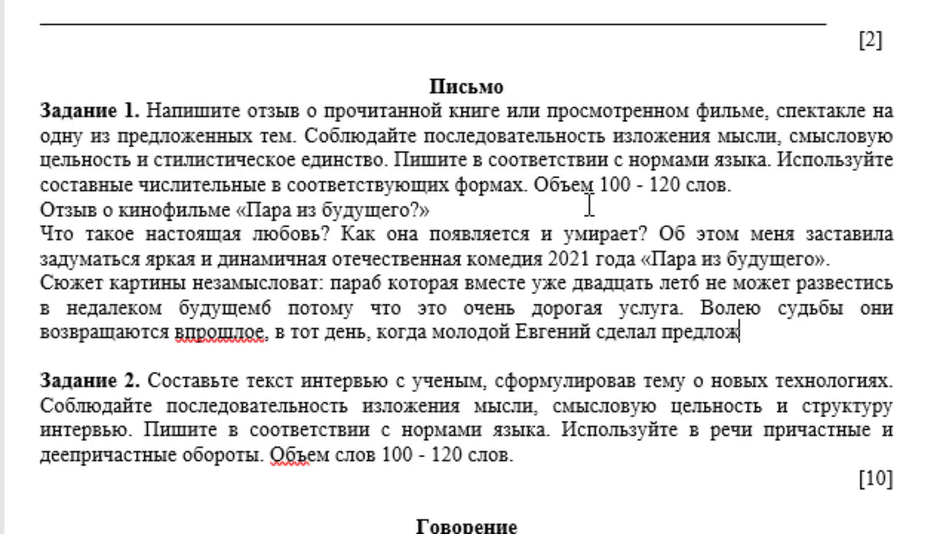
type("ение ю")
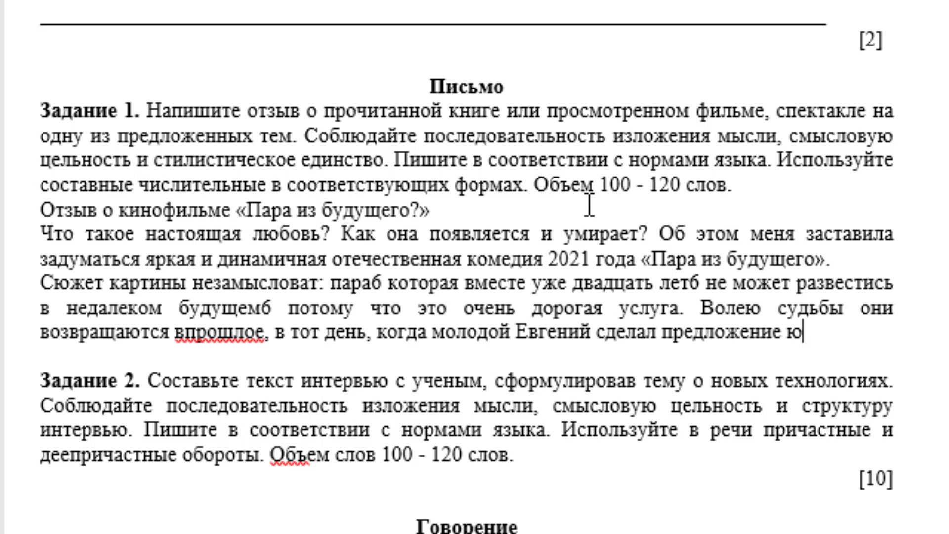
type("ной и ода")
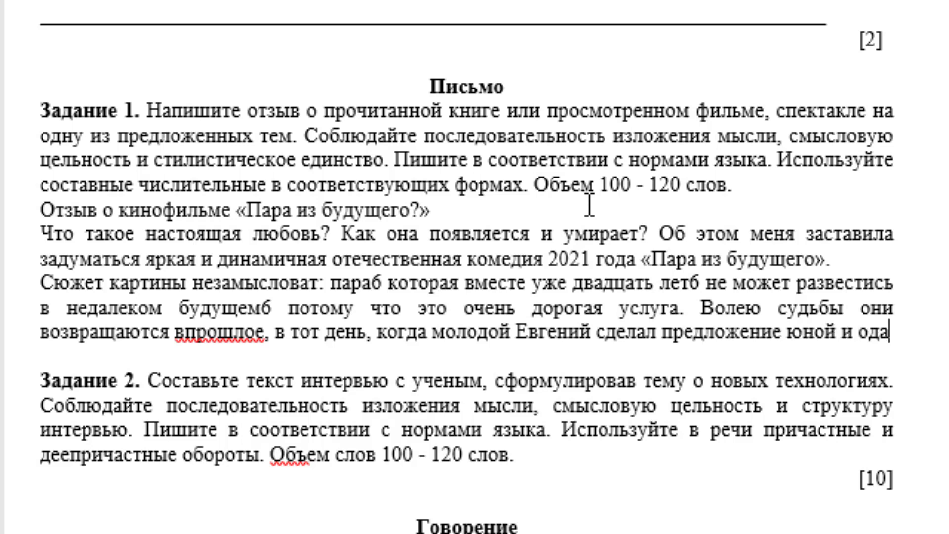
type("ренной ак")
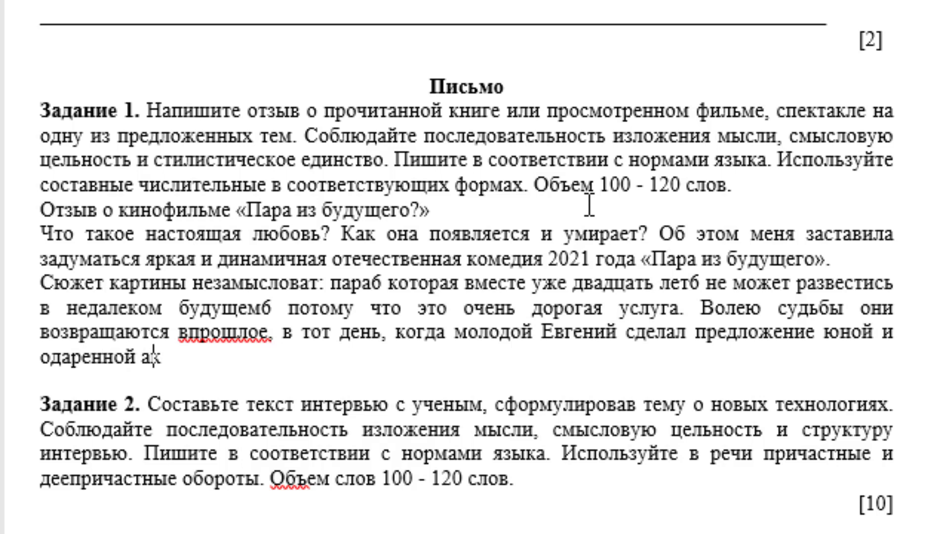
type("трисе ")
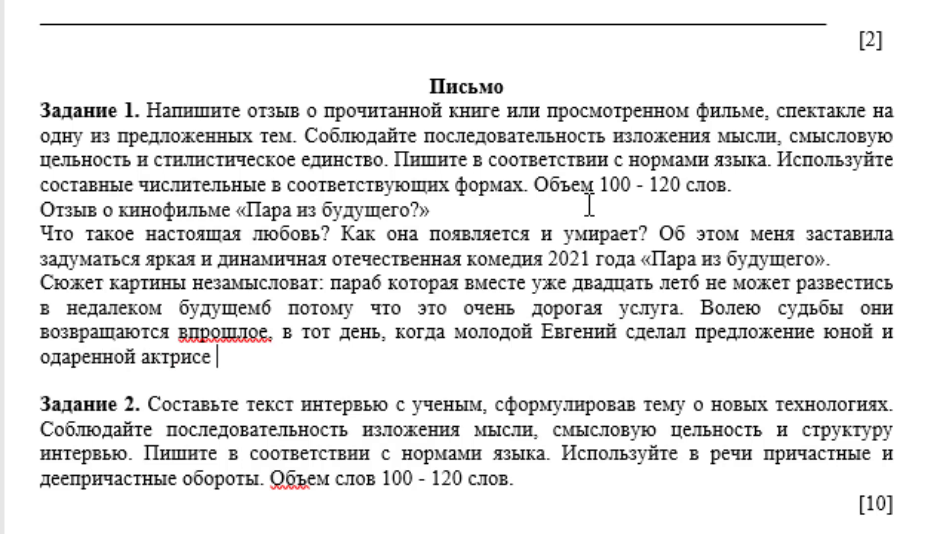
type("Алексан")
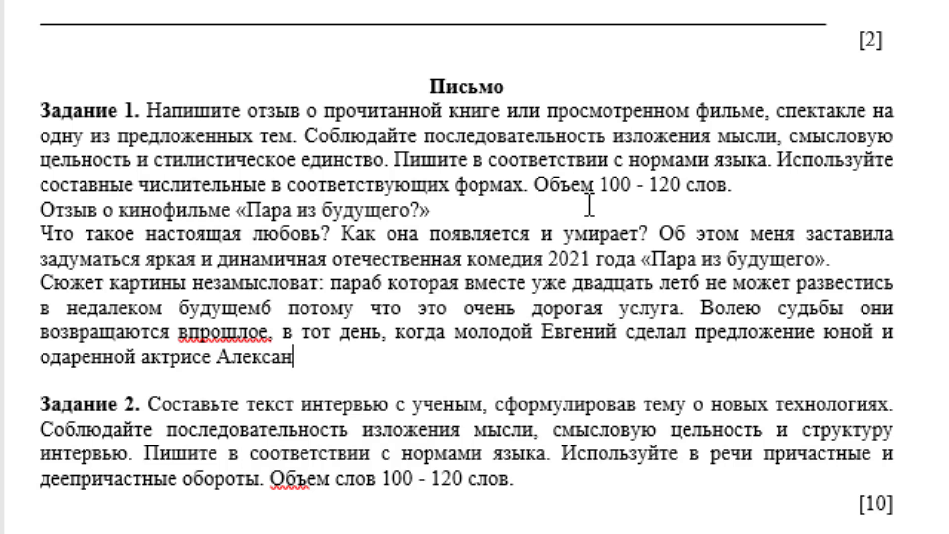
type("дре")
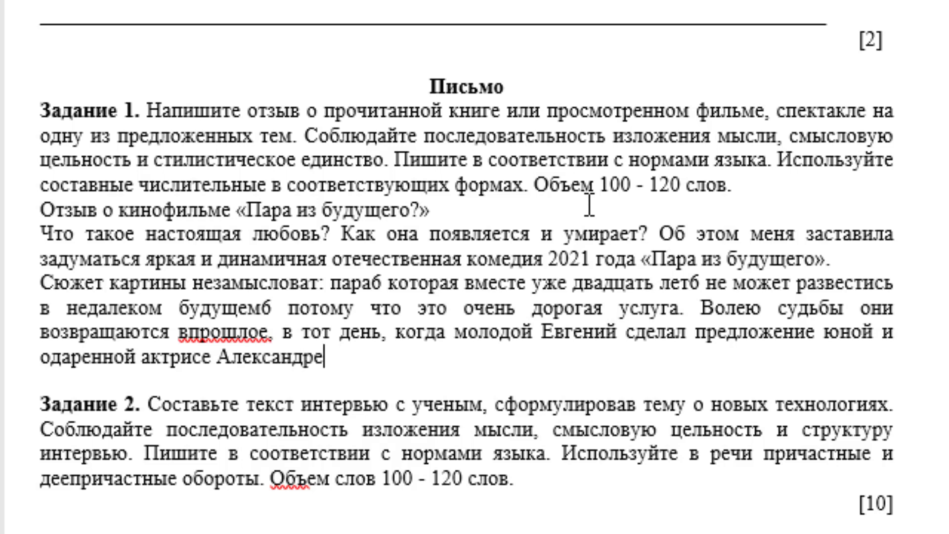
type("7")
Step: Continue the plot about preventing the 'роковое событие', ending 'Меняется прошлое – расцветает будущее.'
left_click(187, 330)
type("С")
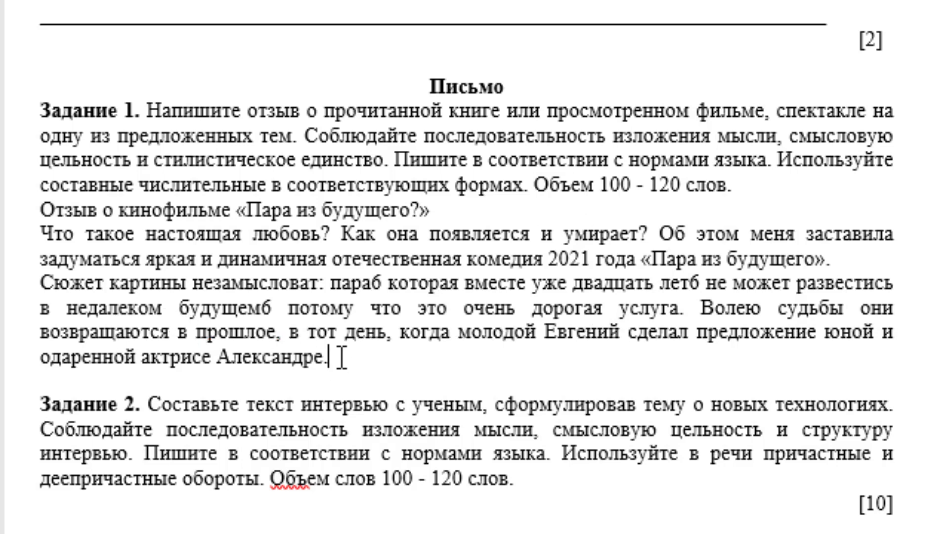
type("еме")
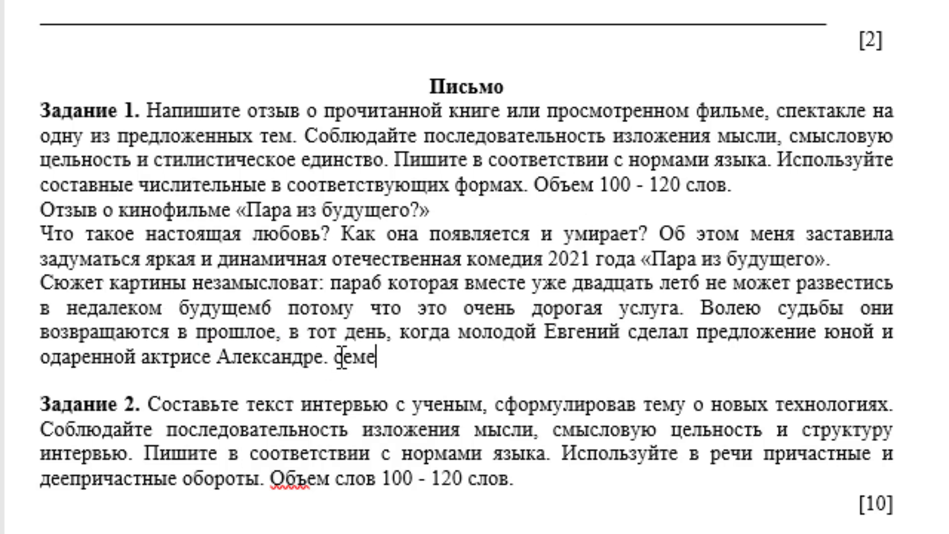
type("йная пара")
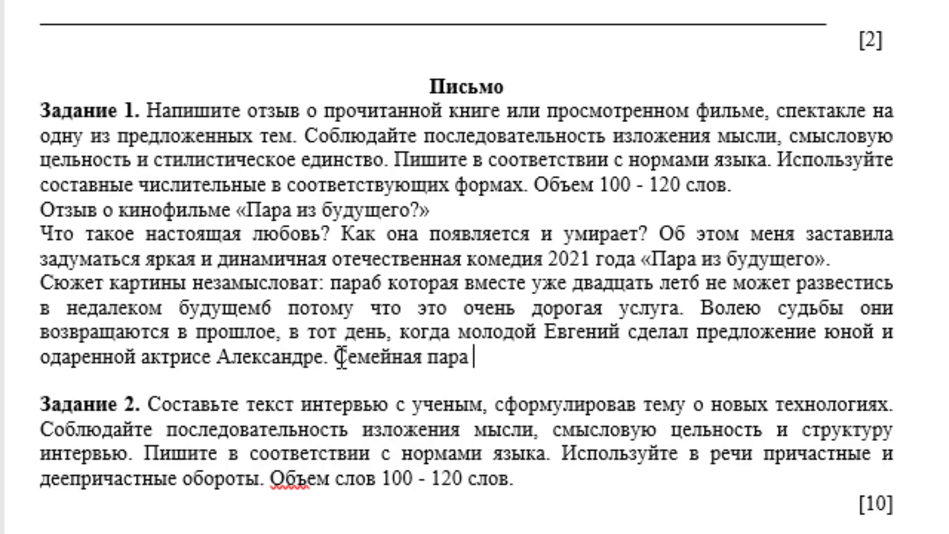
type(" пытаетс")
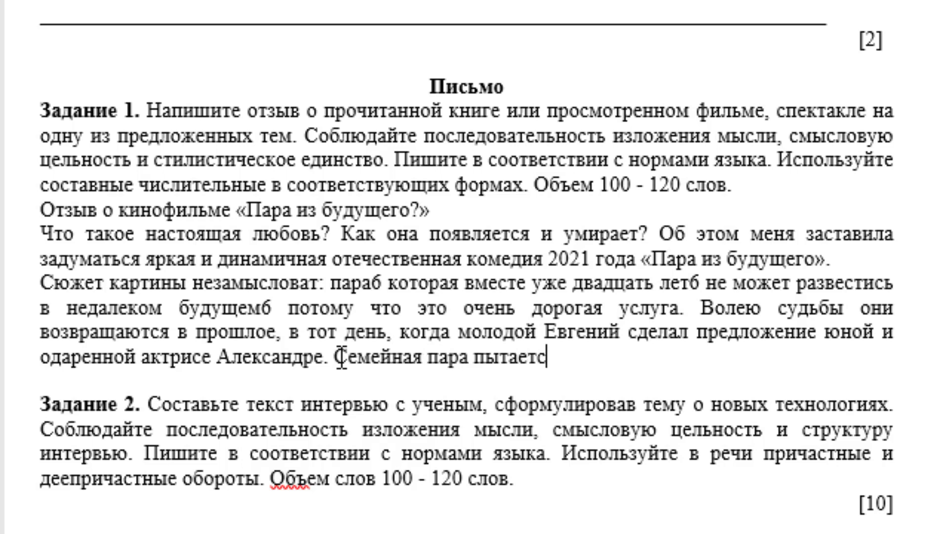
type("я помеша")
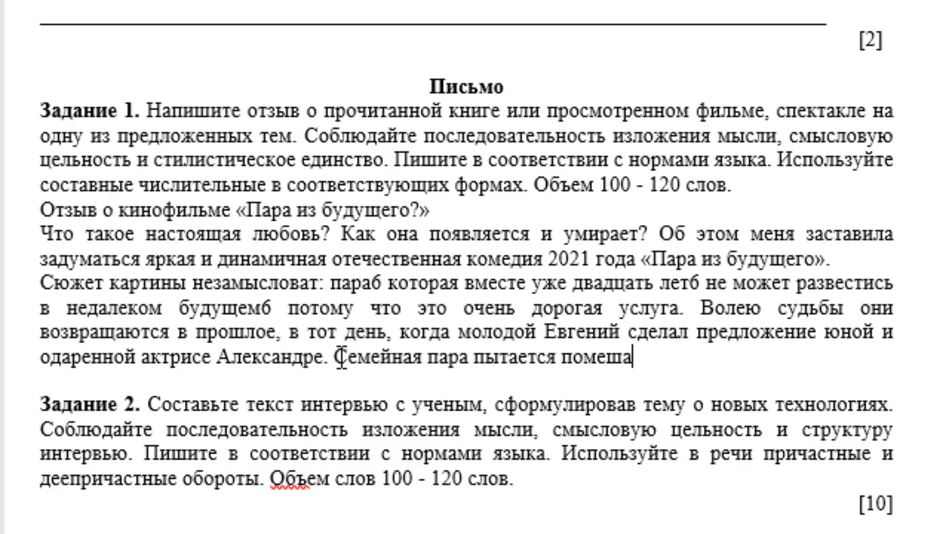
type("ть ")
type("это")
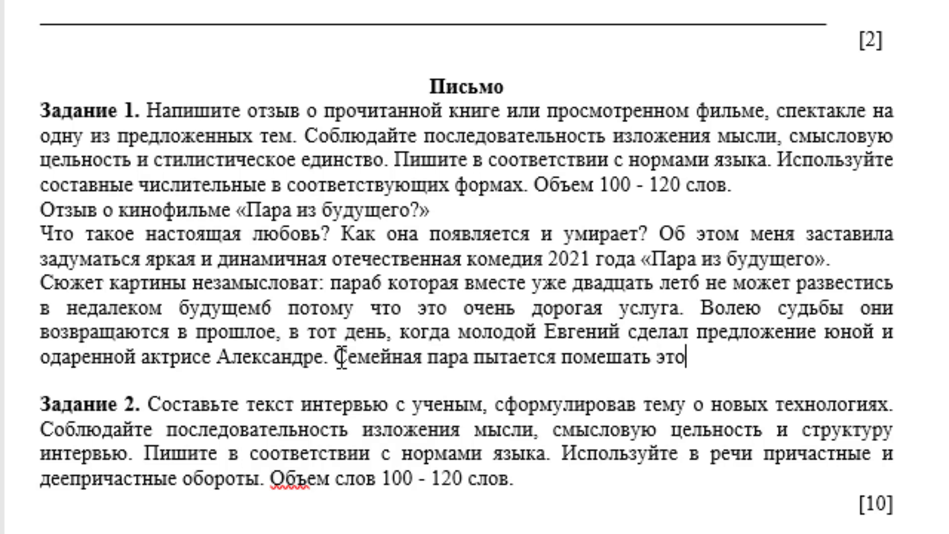
type("му «р")
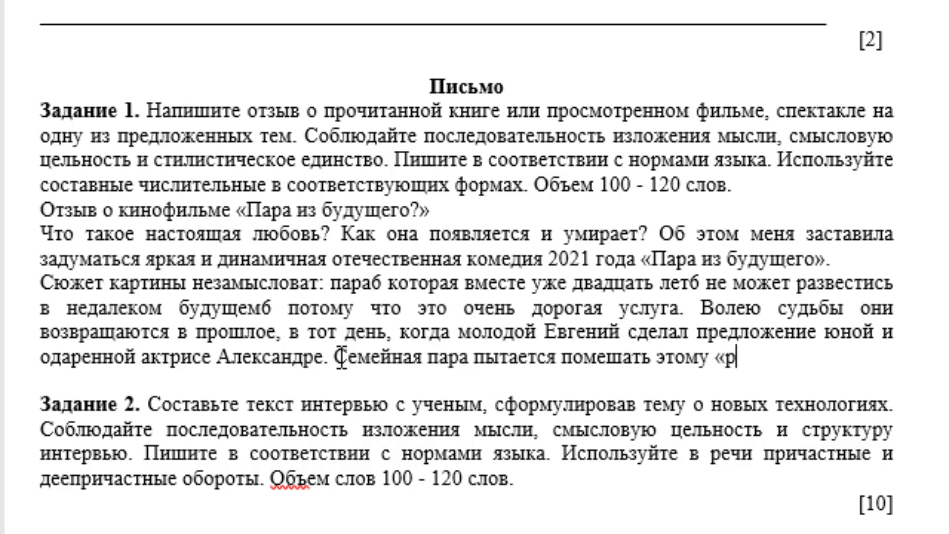
type("оковому")
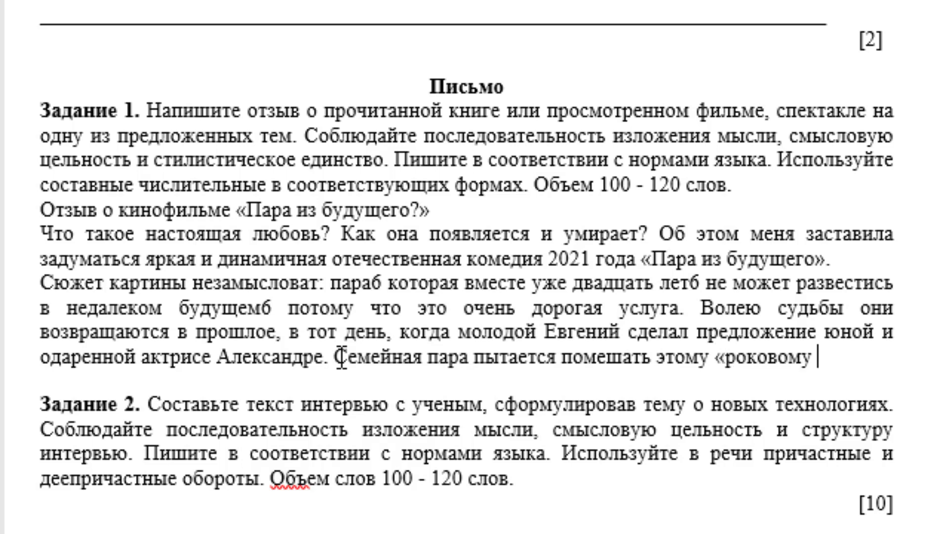
type(" событи")
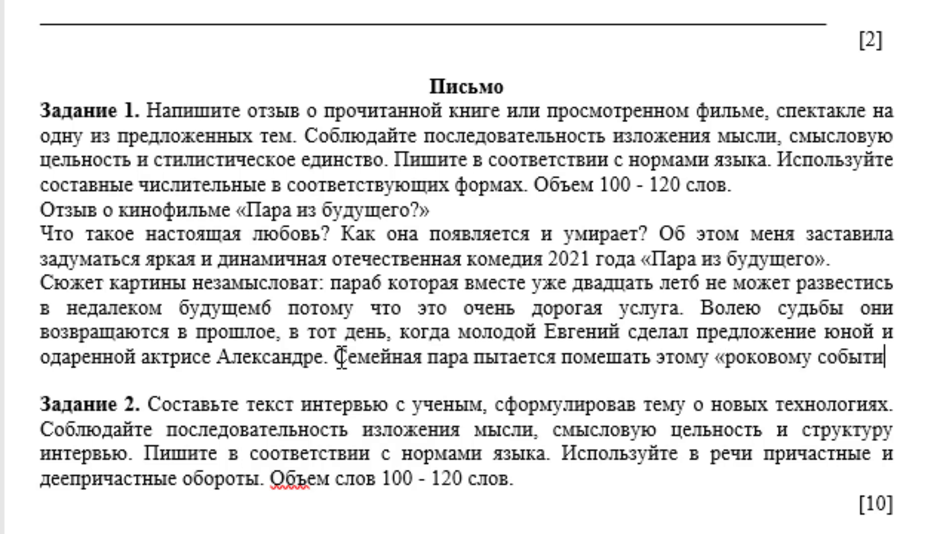
type("ю»")
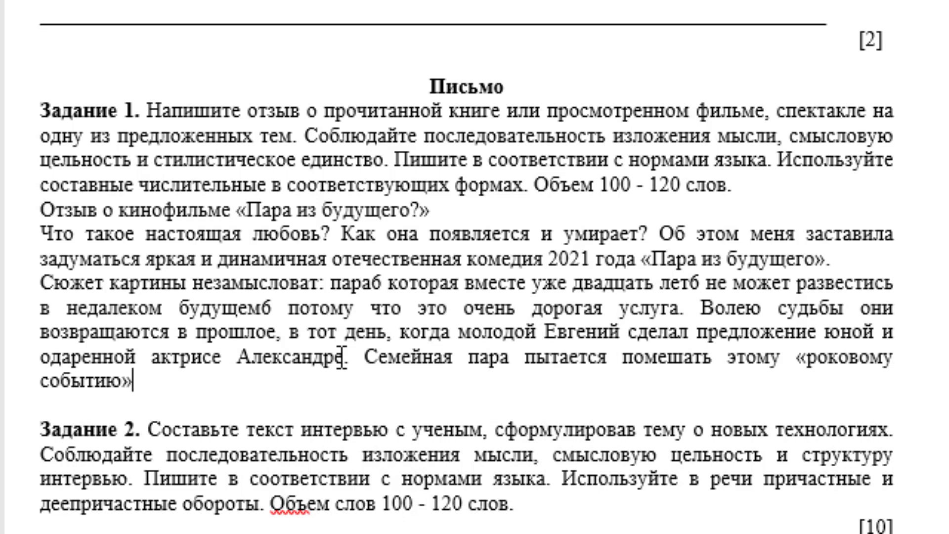
type(", но он")
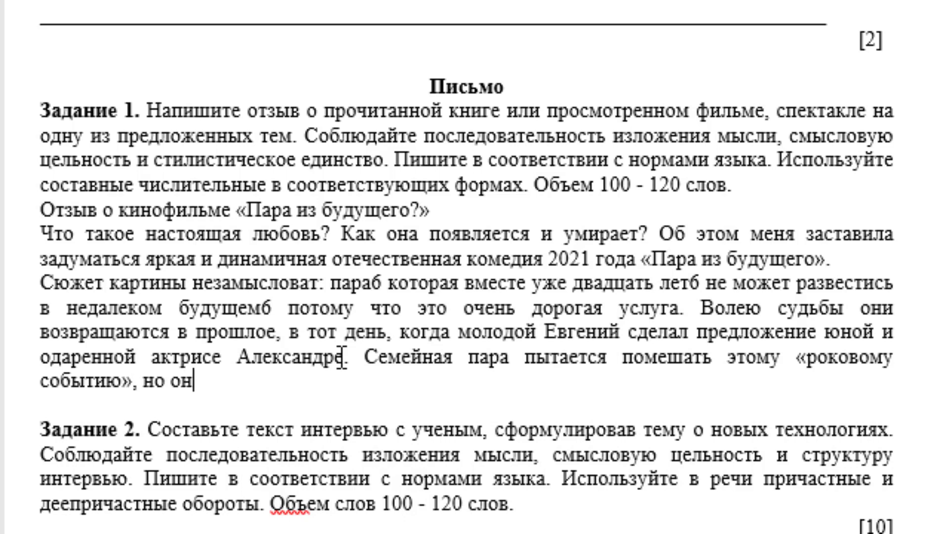
type("и же молоды")
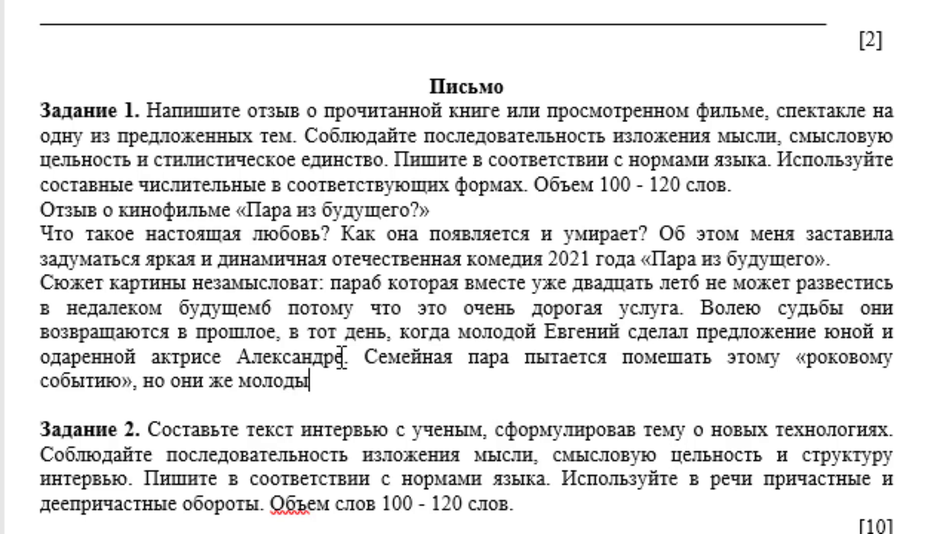
type("е, б")
type("орютс")
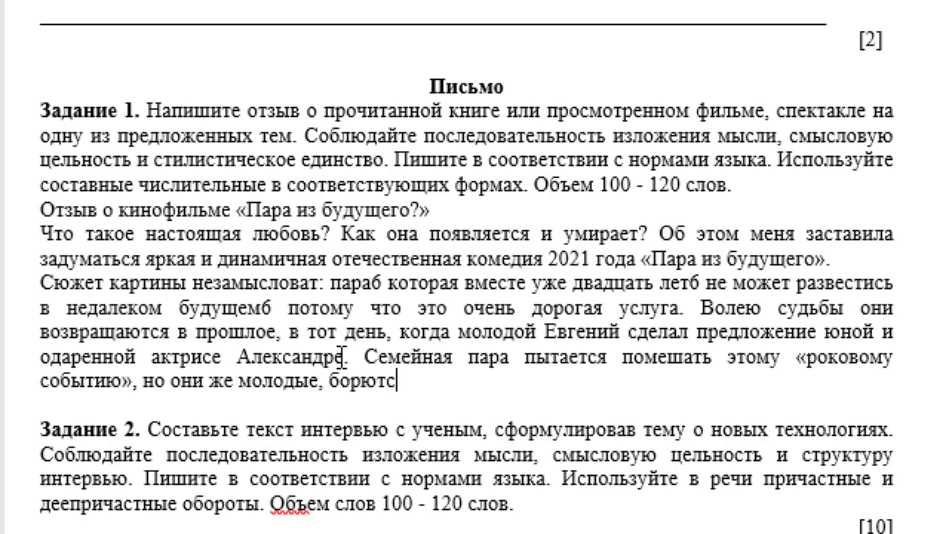
type("я за любо")
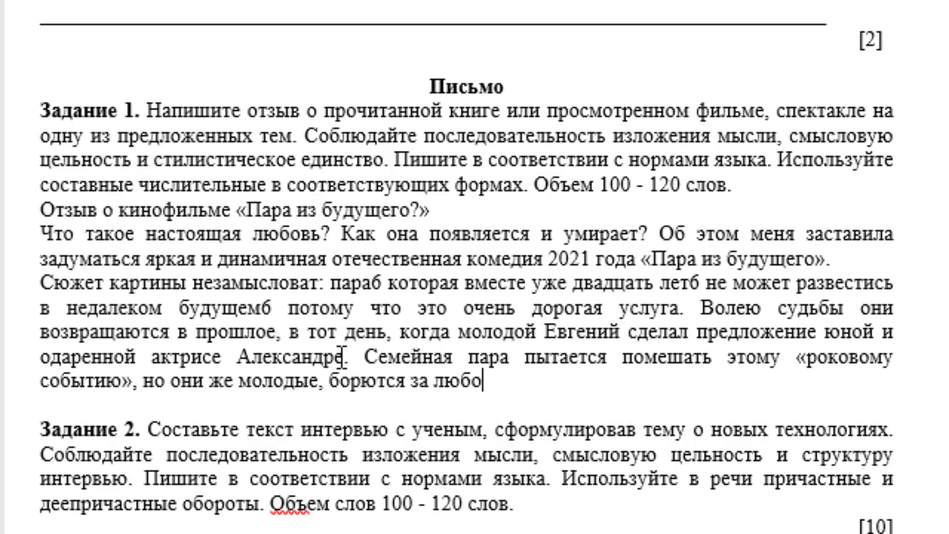
type("вб")
key("BackSpace")
type("б. ")
type("меняет")
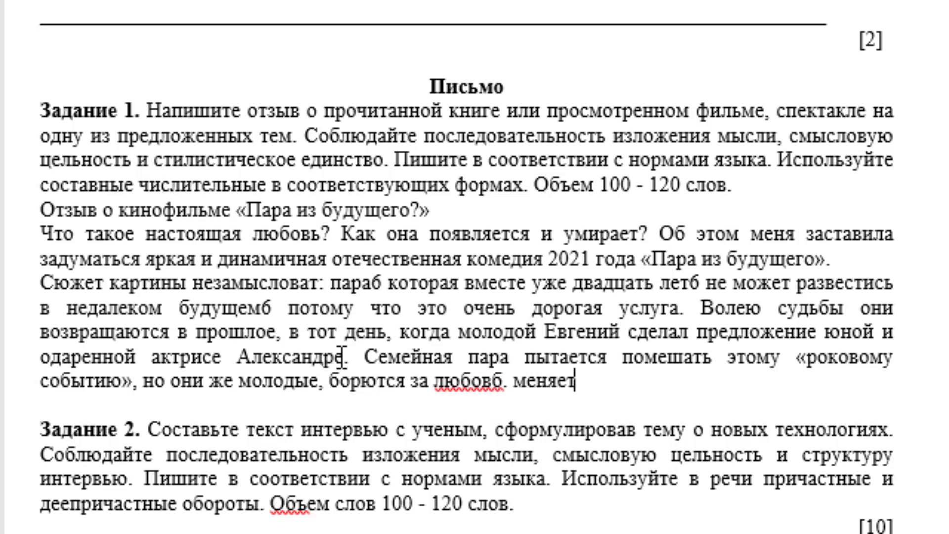
type("ся прог")
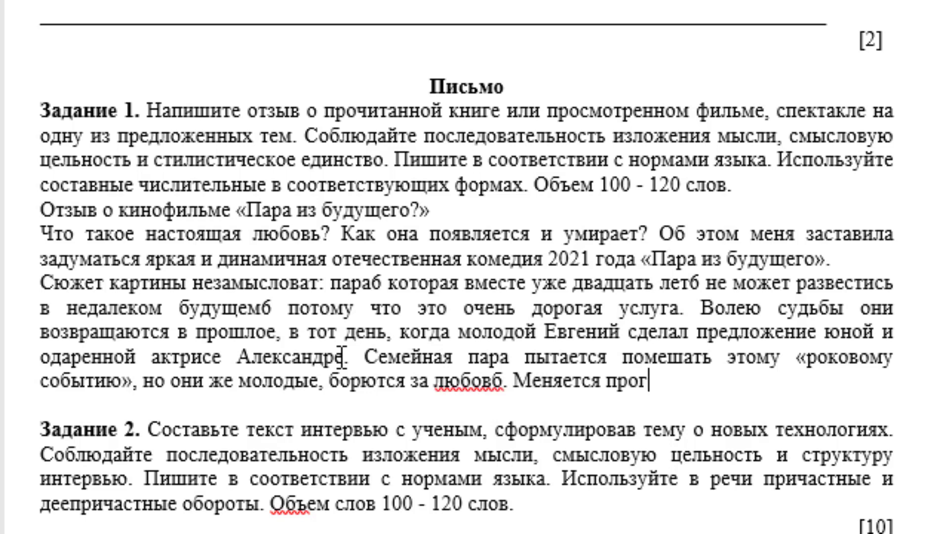
type("лое -")
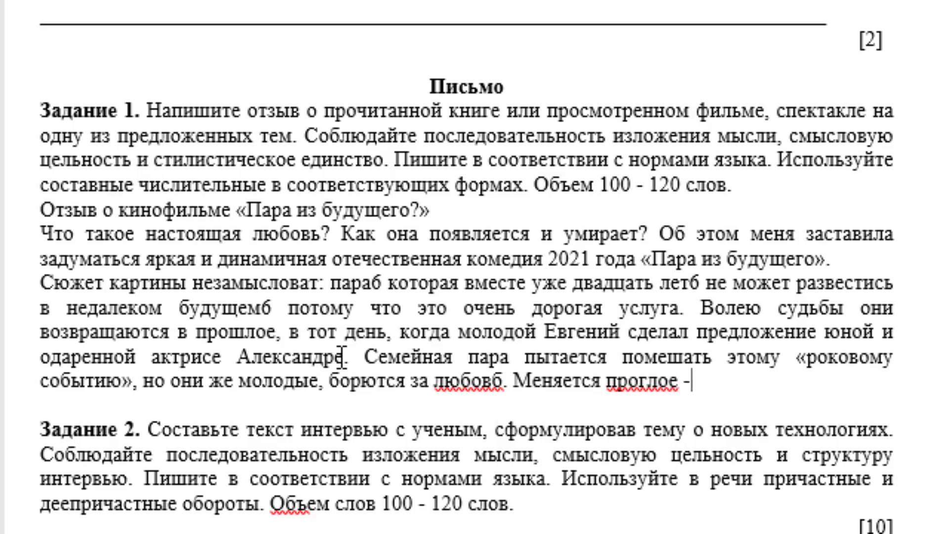
type(" р")
type("асцветае")
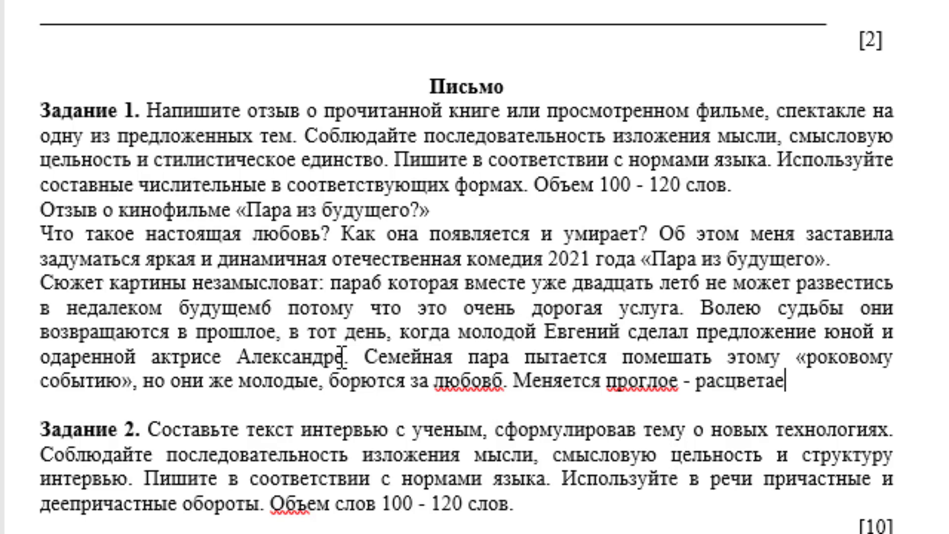
type("т будущ")
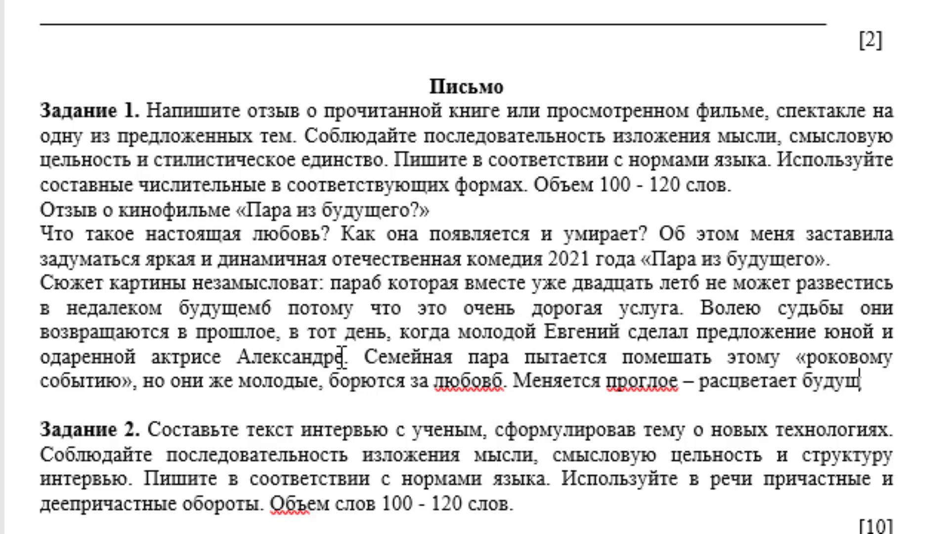
type("еш")
key("BackSpace")
type("ее.")
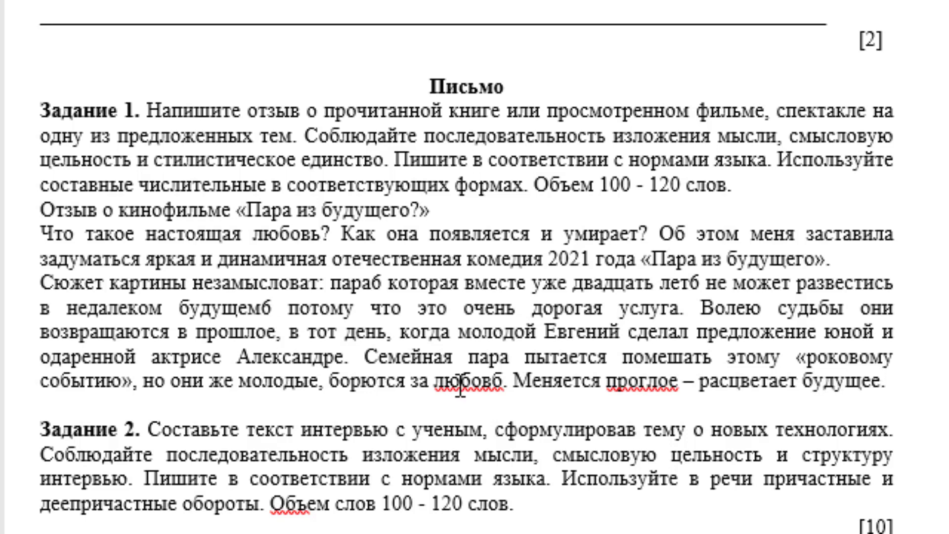
Step: Correct любовб to любовь and проглбе to прошлое
right_click(508, 382)
left_click(542, 413)
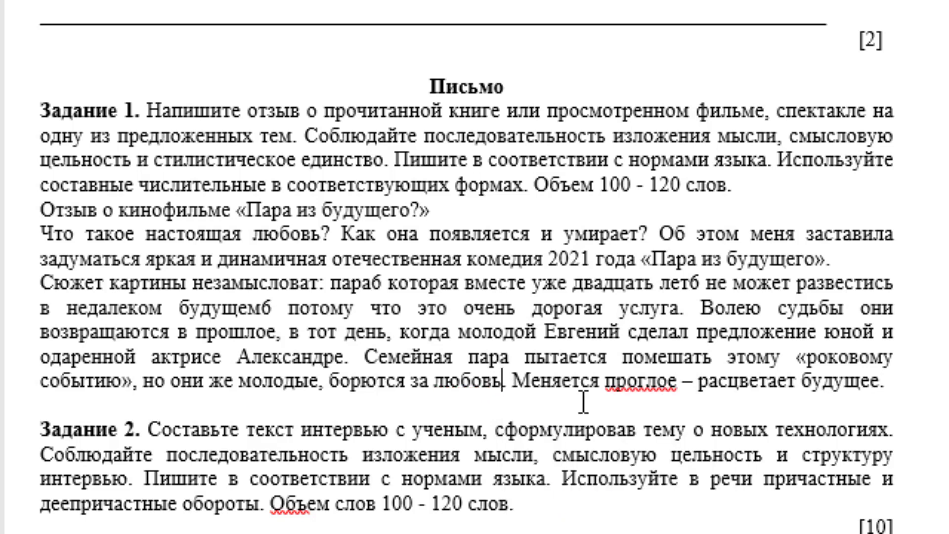
right_click(658, 380)
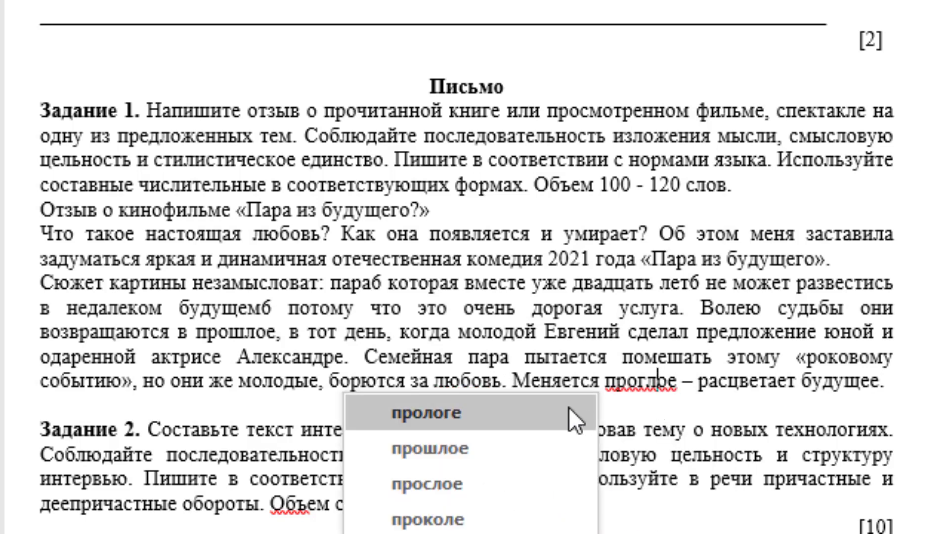
left_click(491, 445)
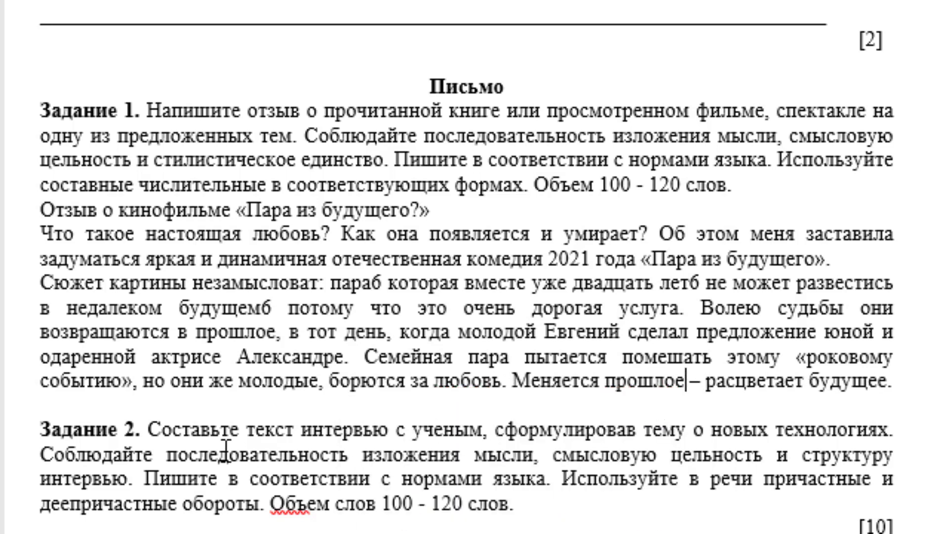
left_click(917, 384)
Step: Start a new paragraph 'Любовь не умирает, мы сами разрушаем её словами, делами, равнодушием…'
key("Return")
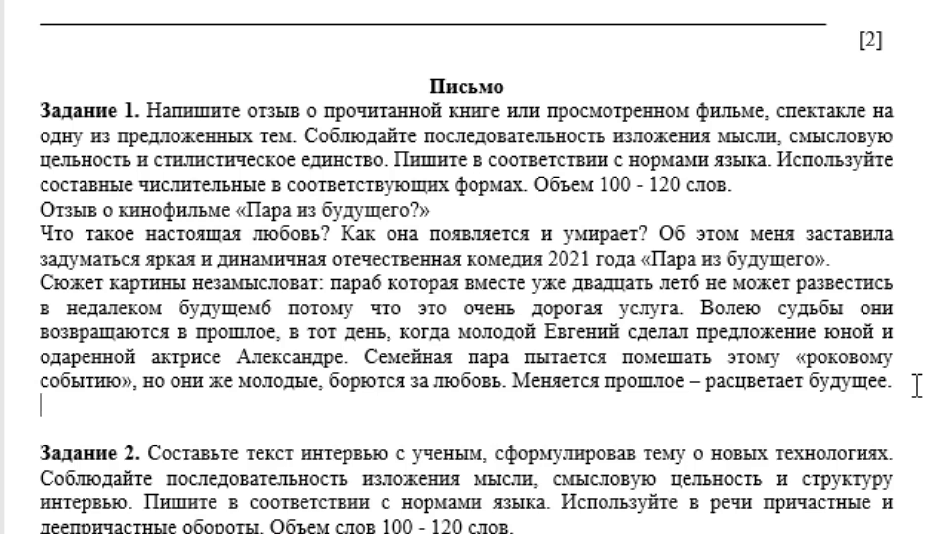
type("любовь")
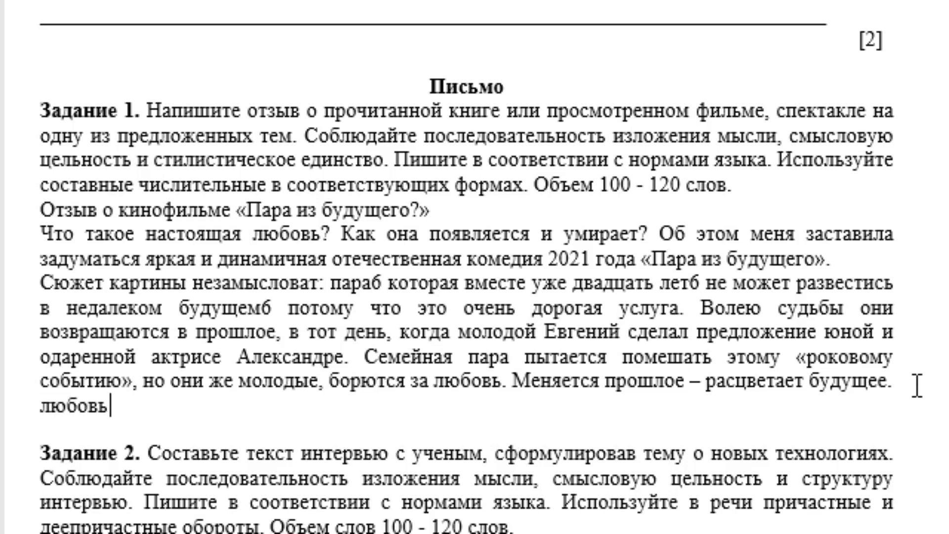
type(" не умирает")
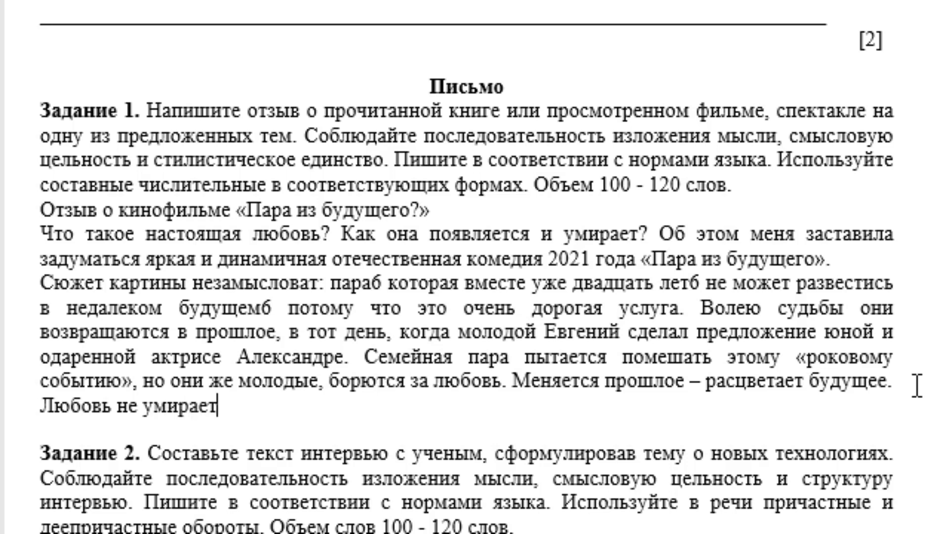
type(", мы")
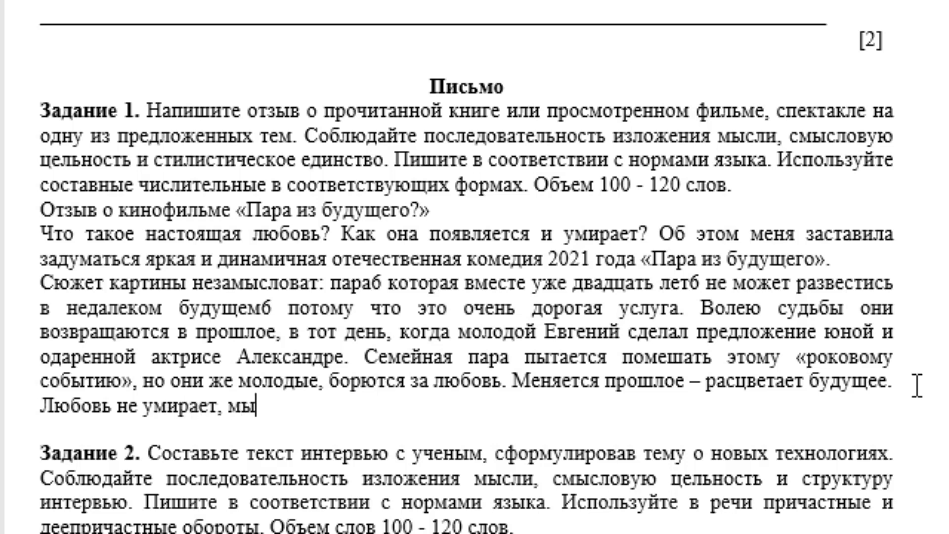
type(" самира")
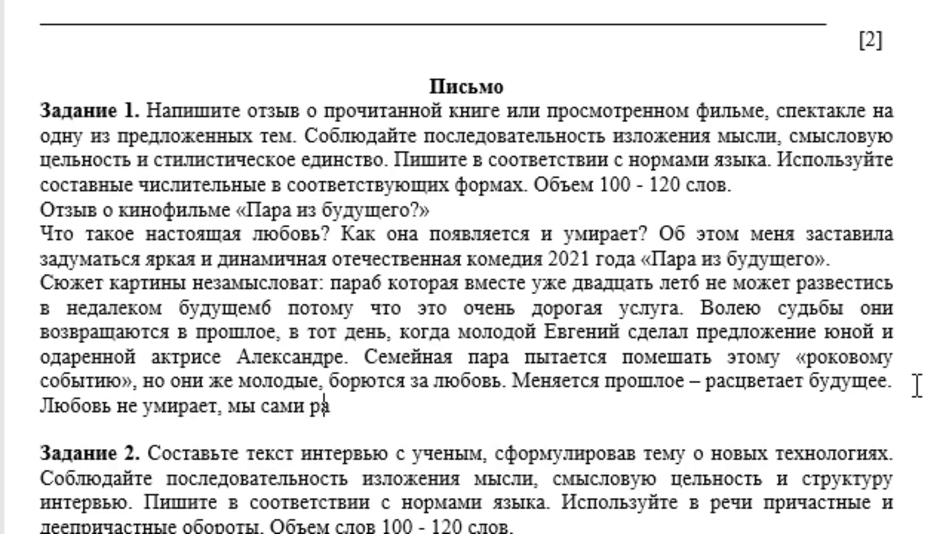
type("зрушаем ")
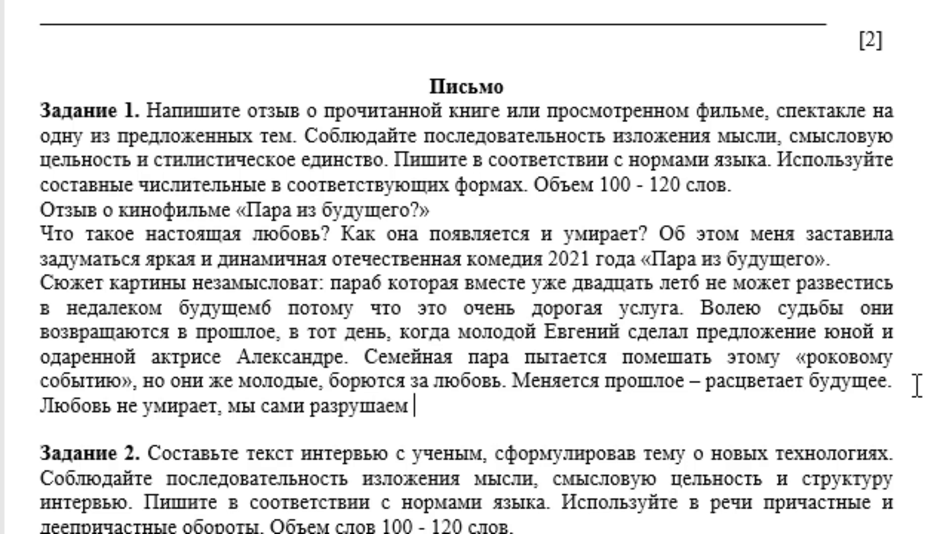
type("ее словами")
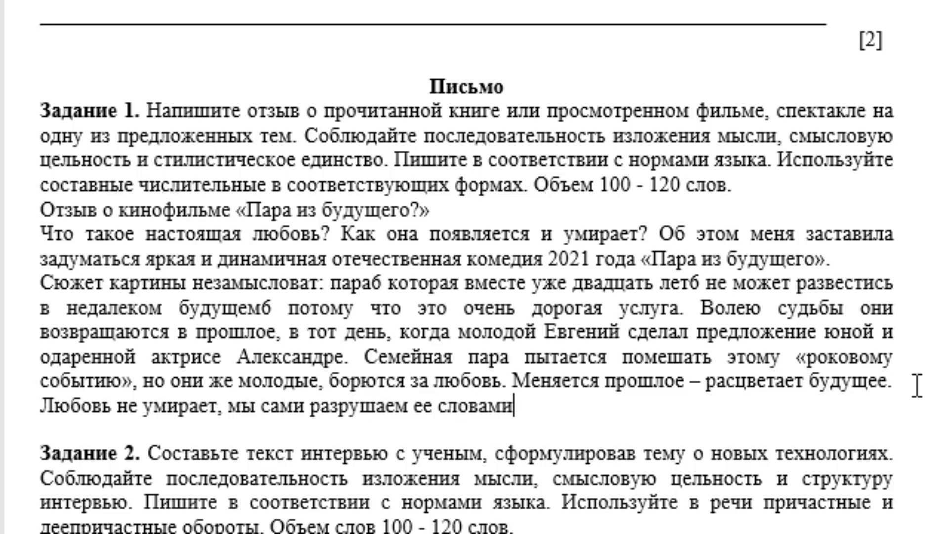
type(", делами")
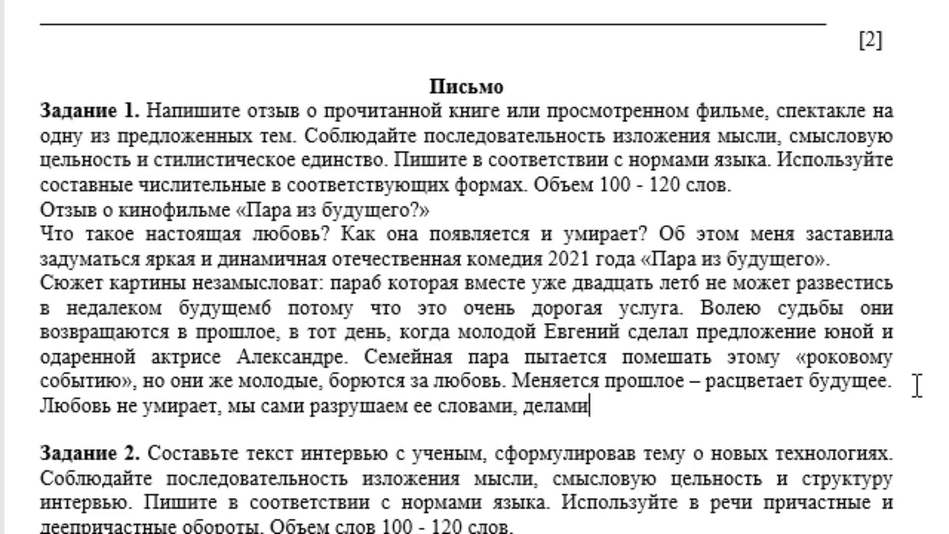
type(", равно")
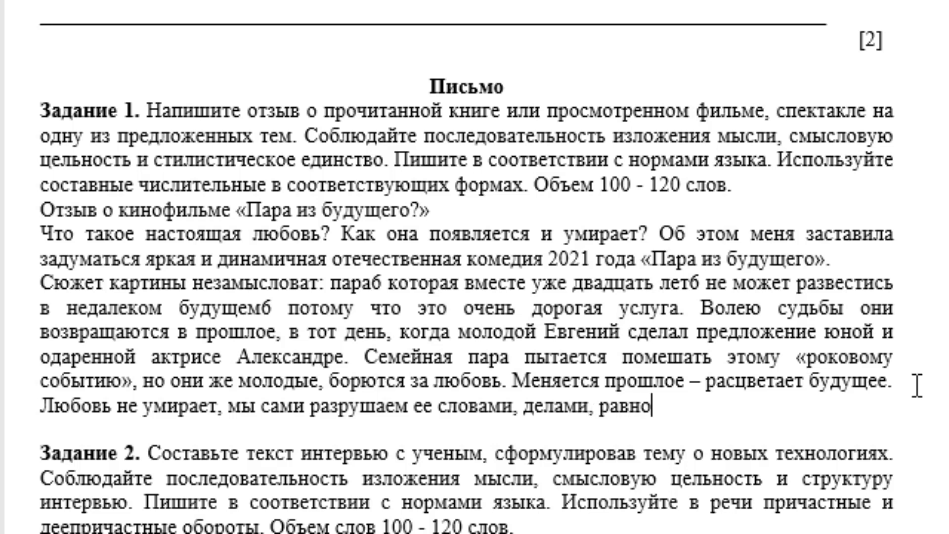
type("душием.")
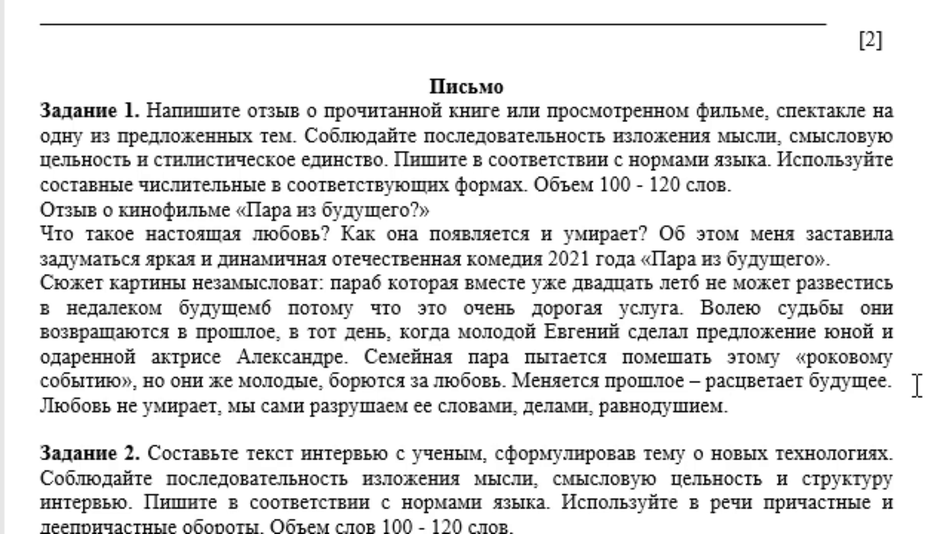
type(" комед")
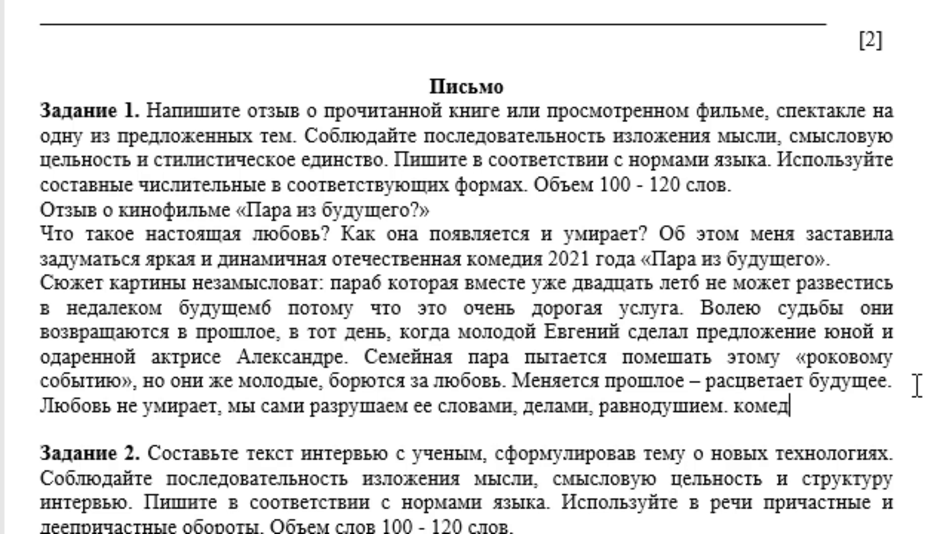
type("ия поз")
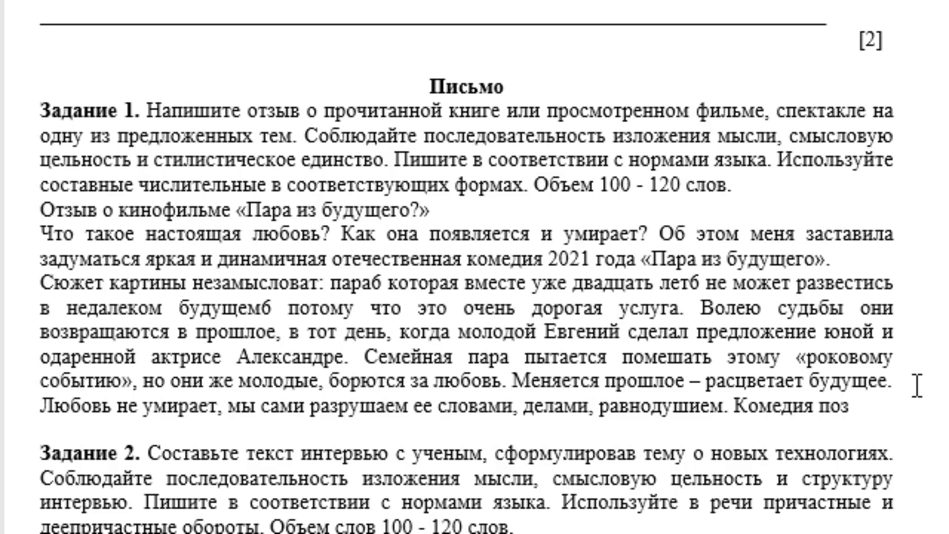
type("воляет")
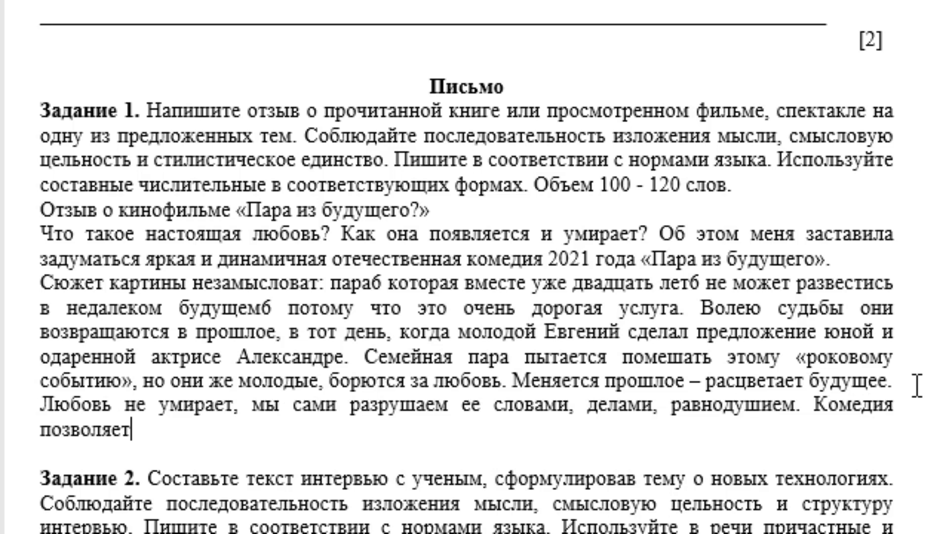
type("огля")
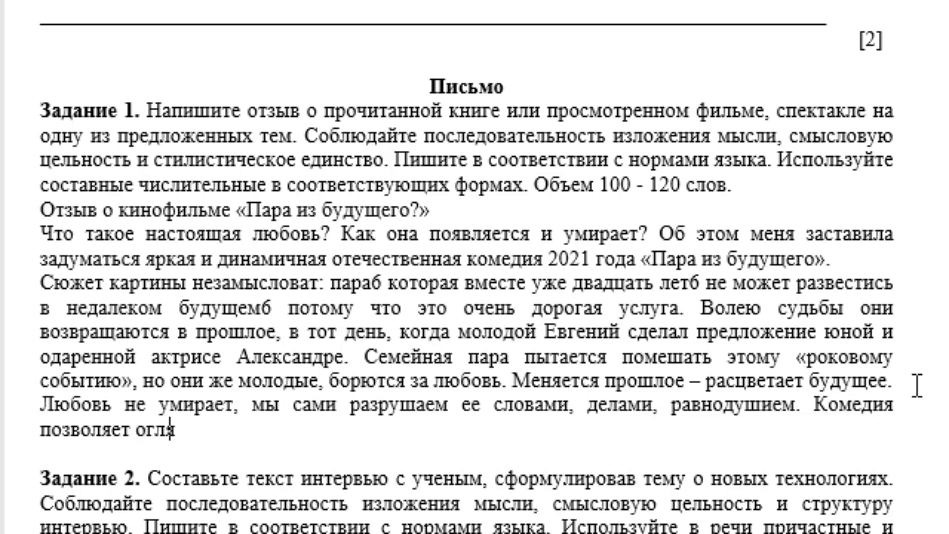
type("нуться")
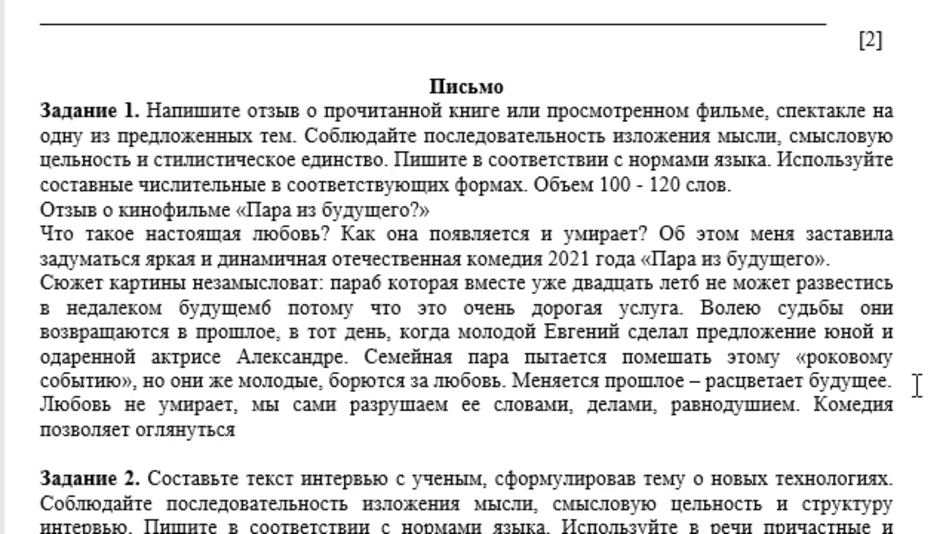
type("геро")
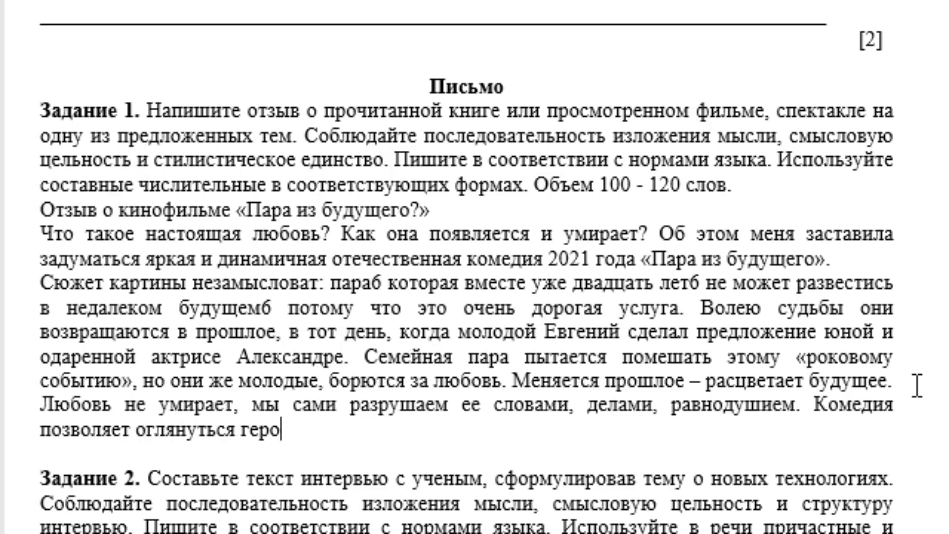
type("ям и ")
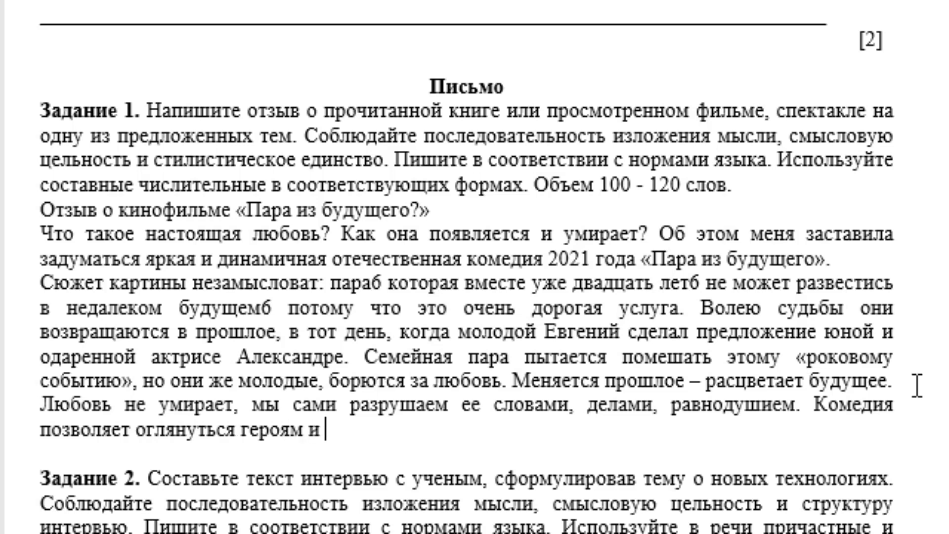
type("зрителю")
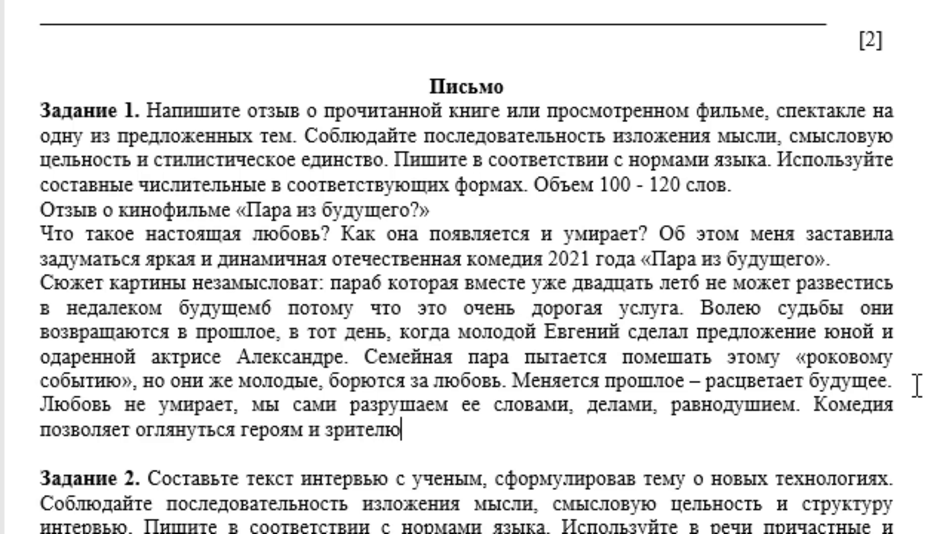
type(" на вс")
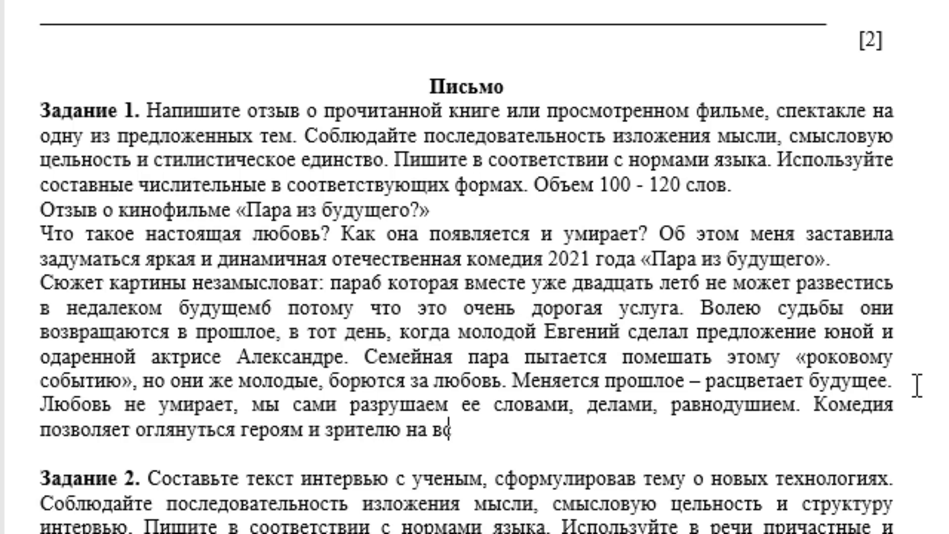
type("е,что")
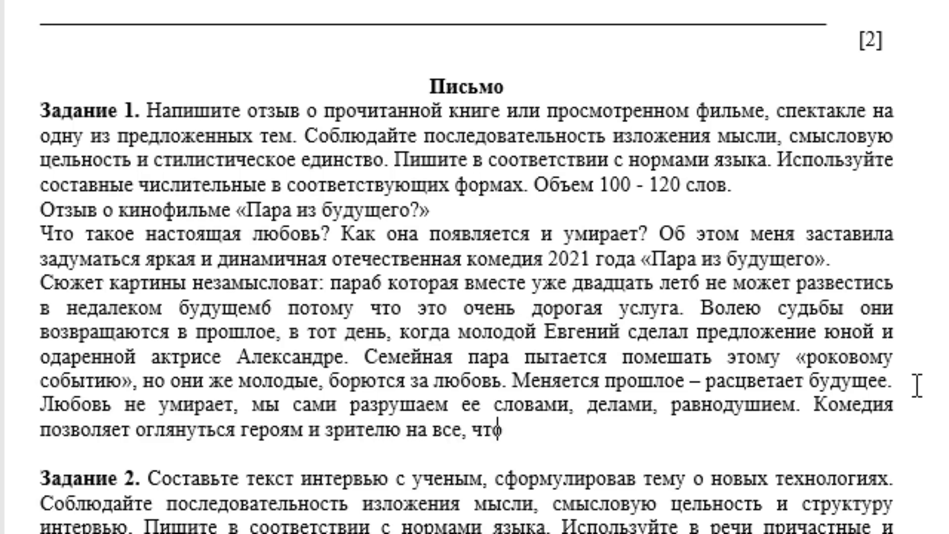
type("проис")
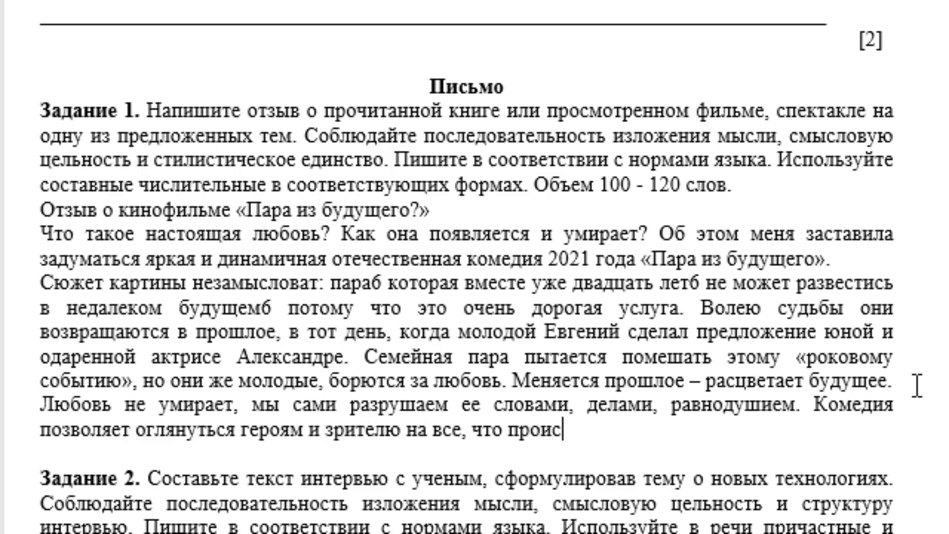
type("ходи")
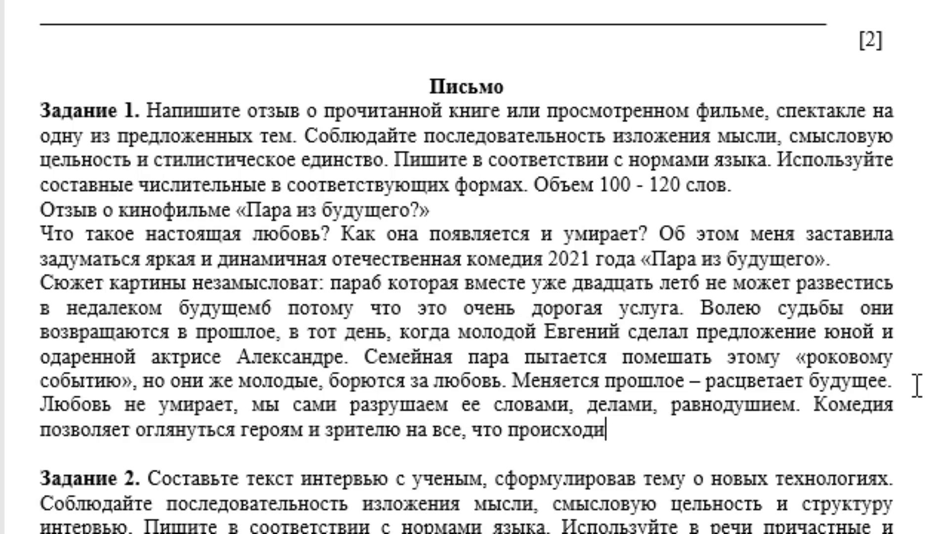
type("ло в ")
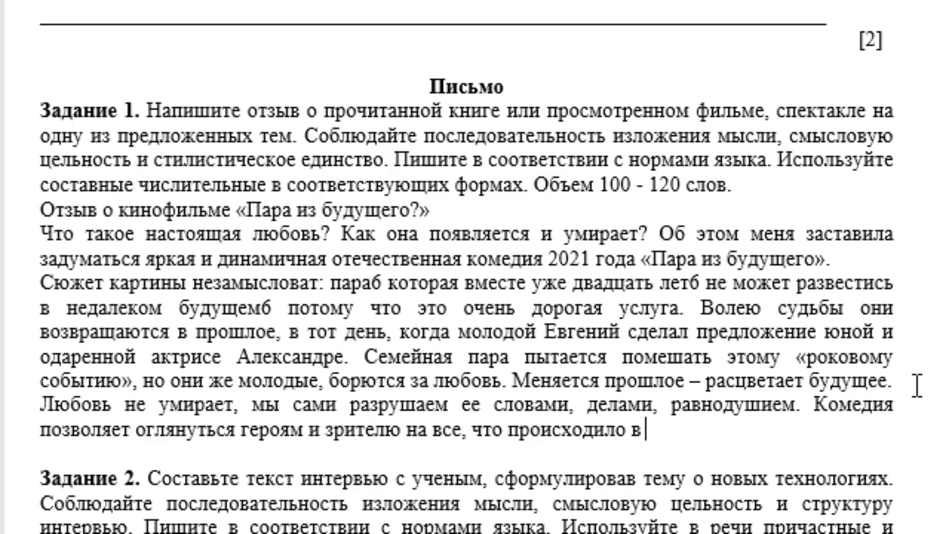
type("их жиз")
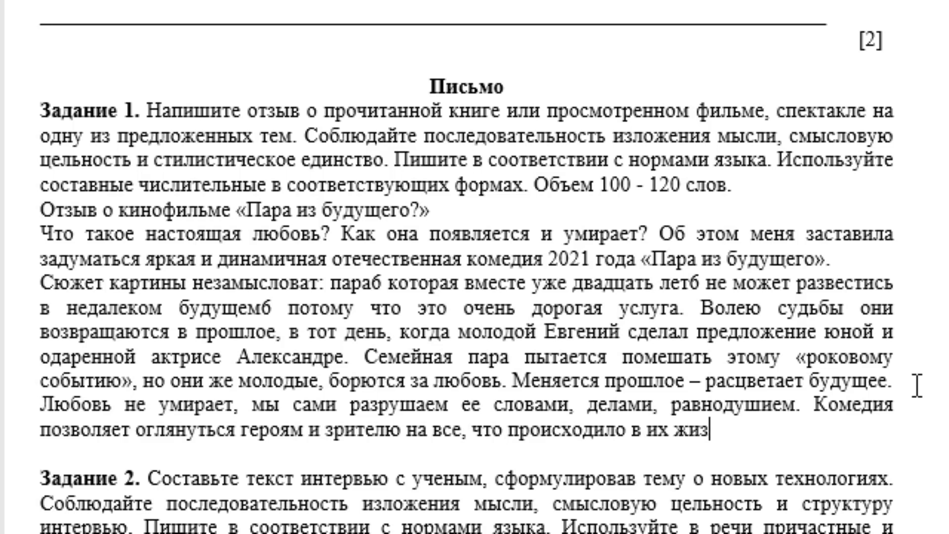
type("ни.")
type(" обдумат")
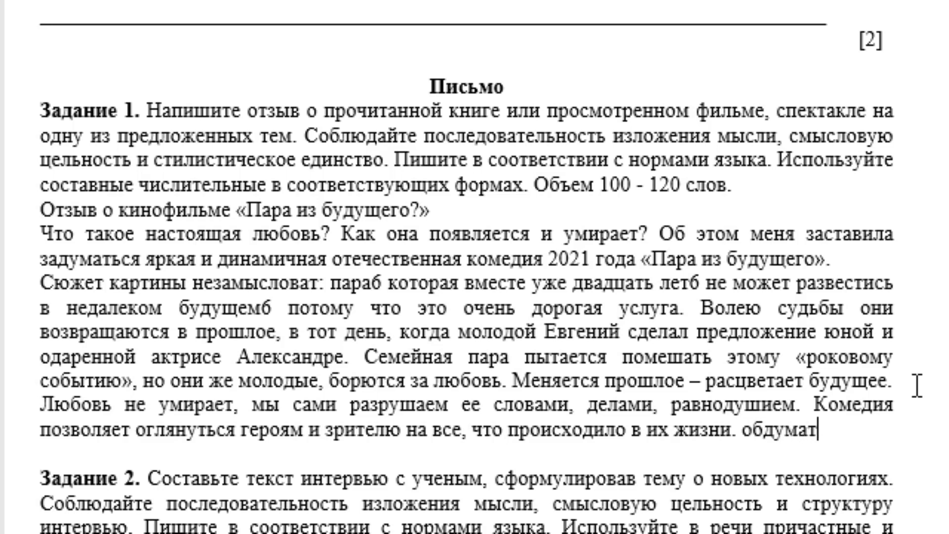
type("ь и сделать")
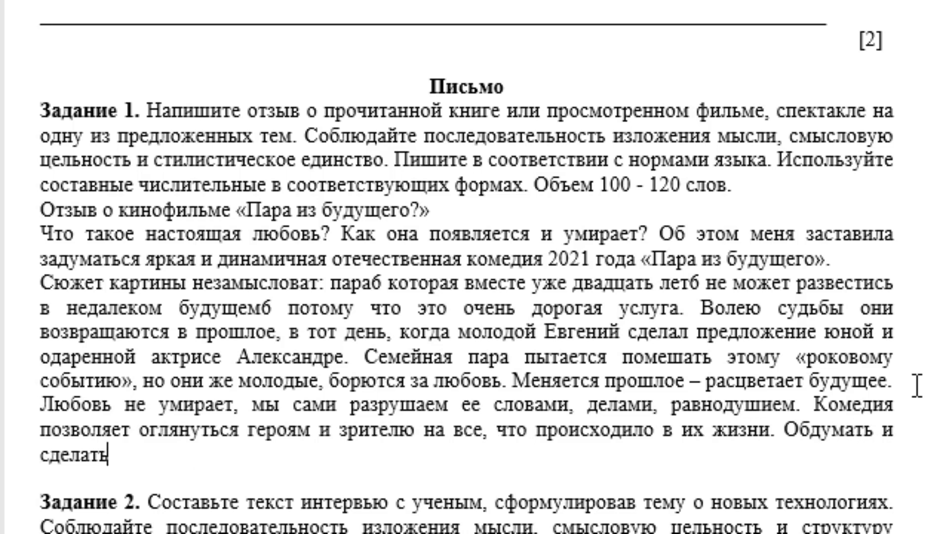
type("правиль")
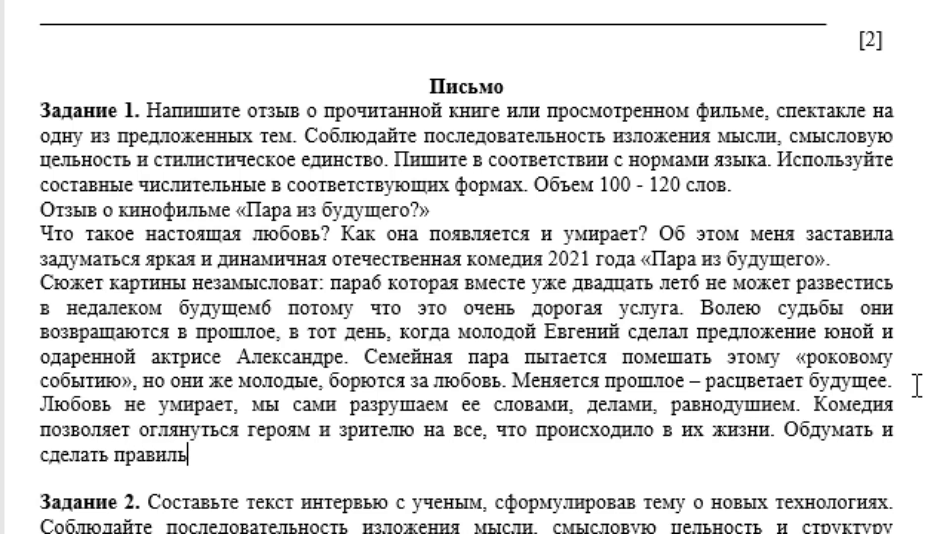
type("ный вывод.")
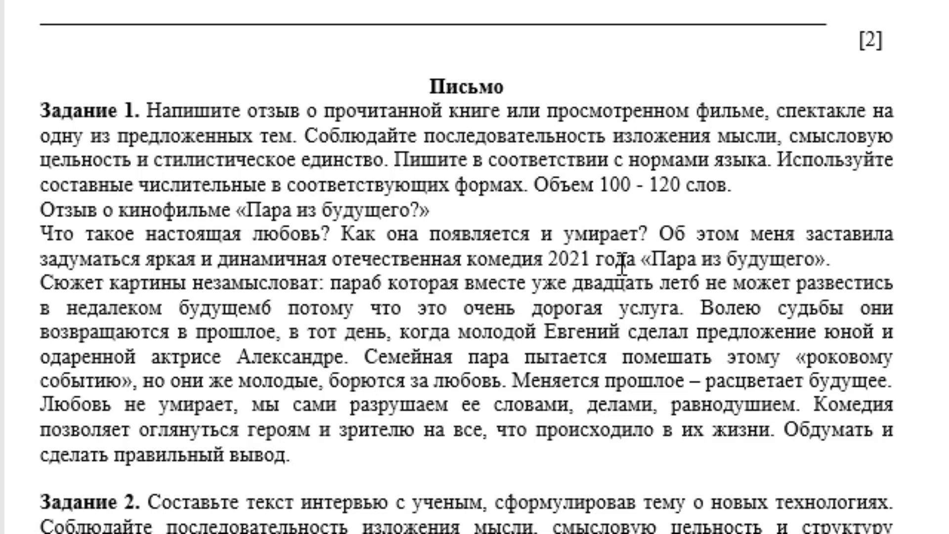
scroll(618, 247, "down", 3)
scroll(622, 237, "down", 2)
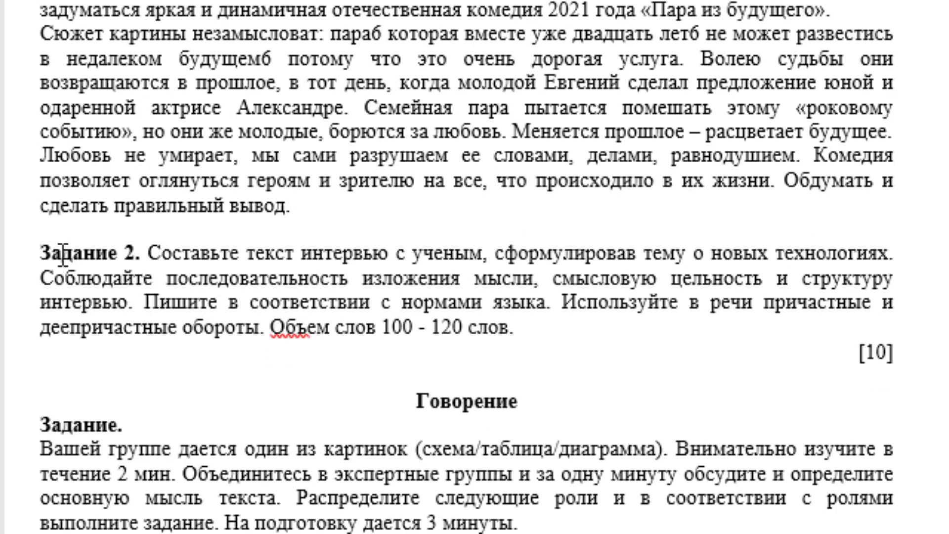
left_click_drag(43, 252, 529, 335)
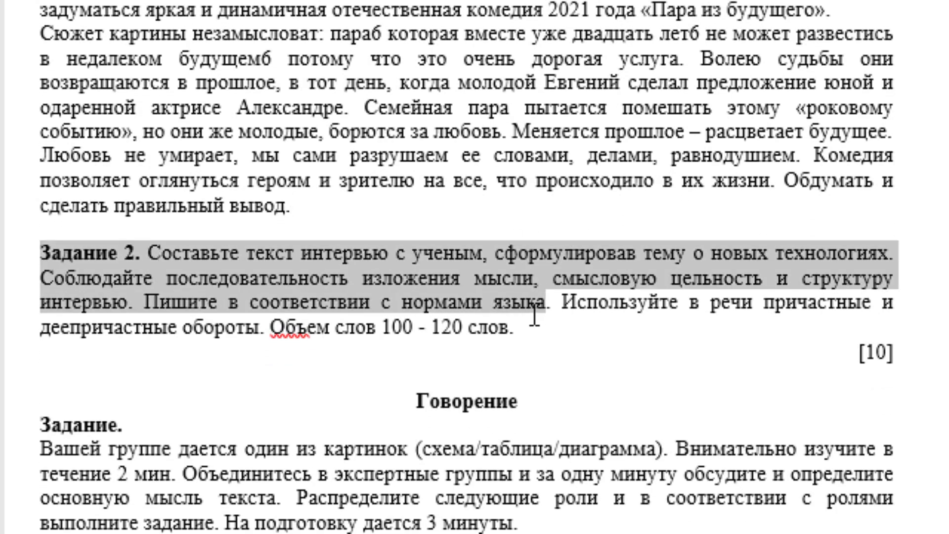
left_click(366, 259)
scroll(366, 259, "up", 5)
scroll(330, 115, "up", 2)
double_click(463, 148)
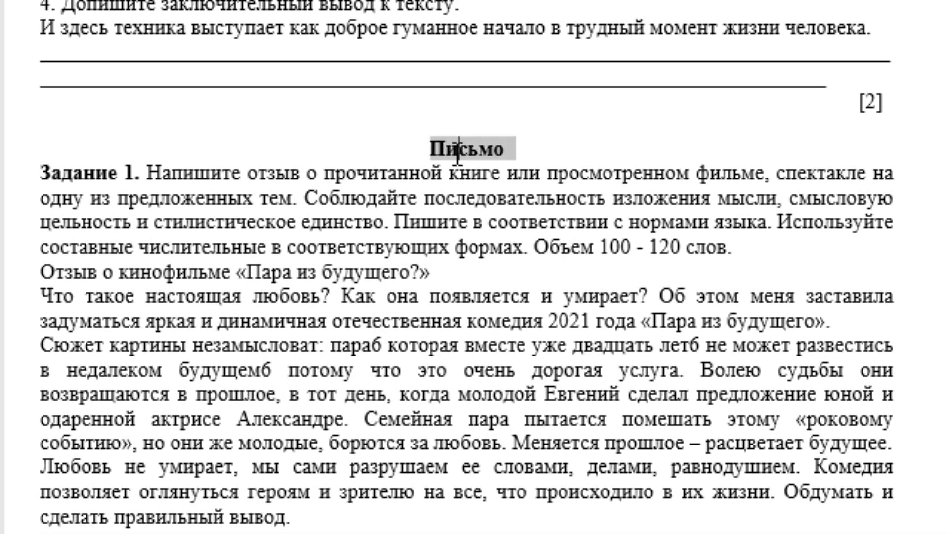
scroll(286, 222, "down", 3)
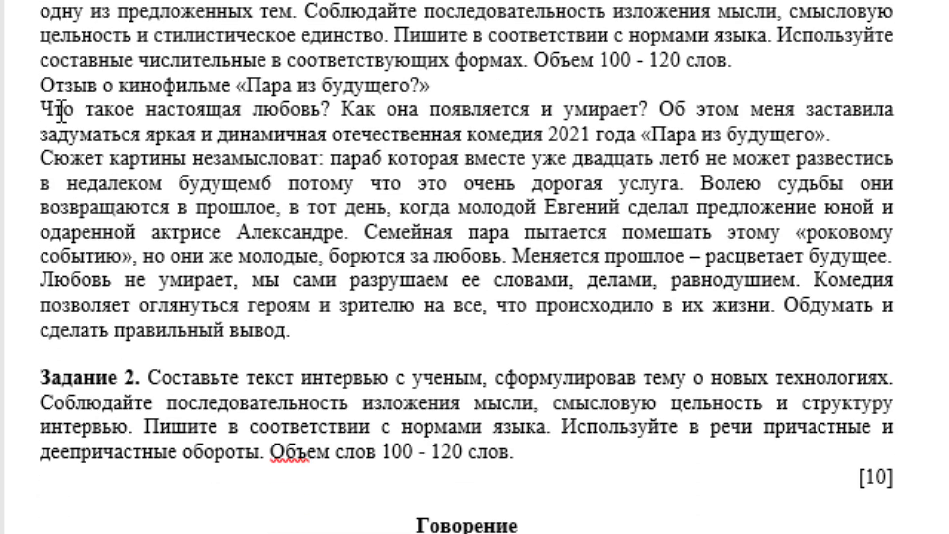
left_click_drag(43, 106, 320, 402)
scroll(320, 402, "down", 4)
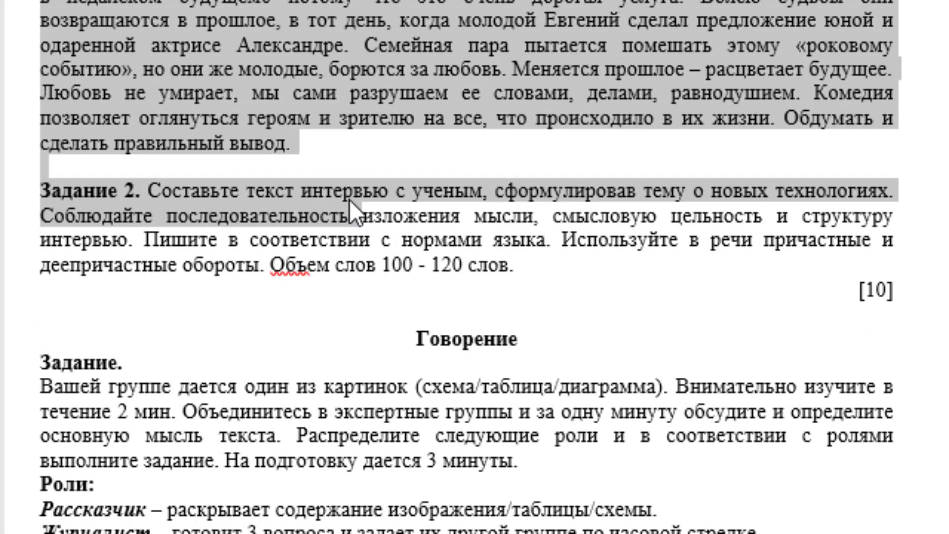
left_click(350, 198)
Step: On a new line, type 'Данный интервью составлен (проведен)', correcting the misspelled проведен
key("Return")
key("Return")
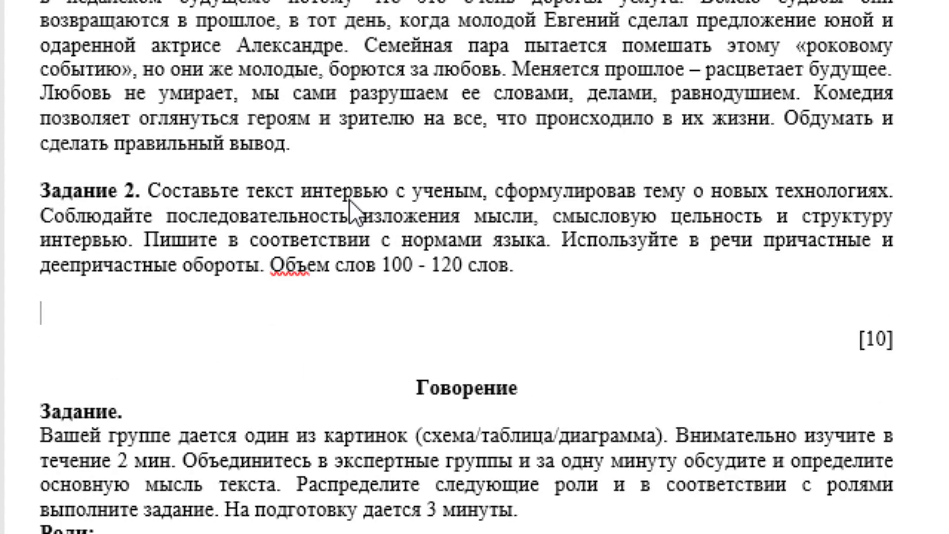
type("Д")
type("анный")
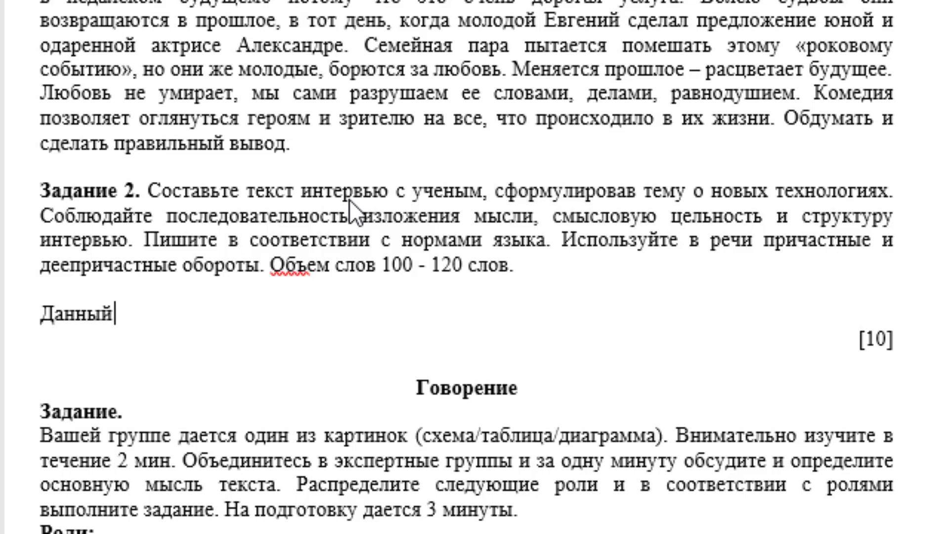
type(" интервью")
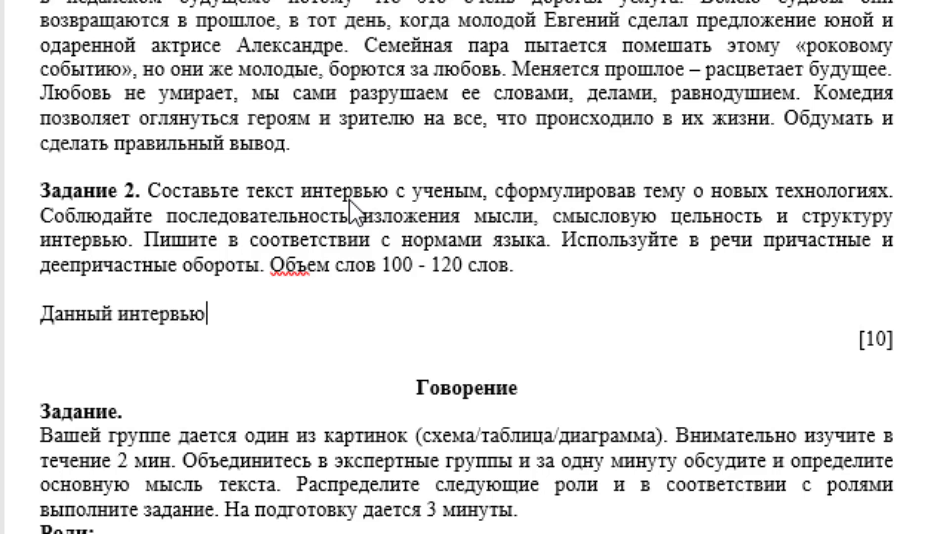
type(" сост")
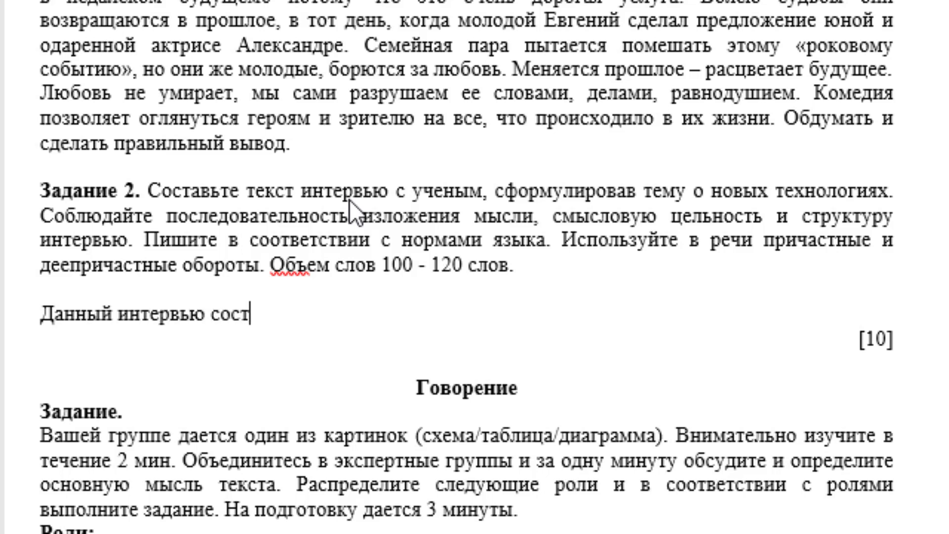
type("авлен")
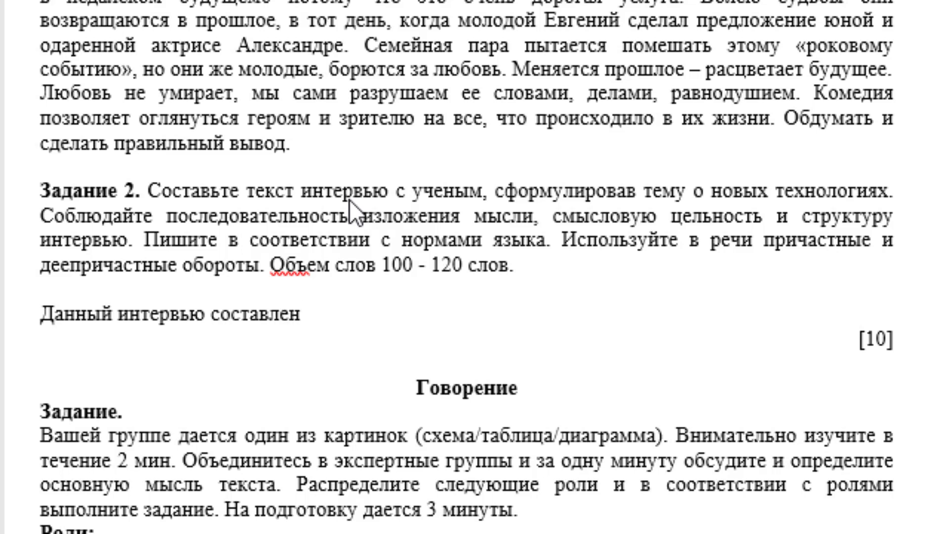
type(" (пр")
type("веден")
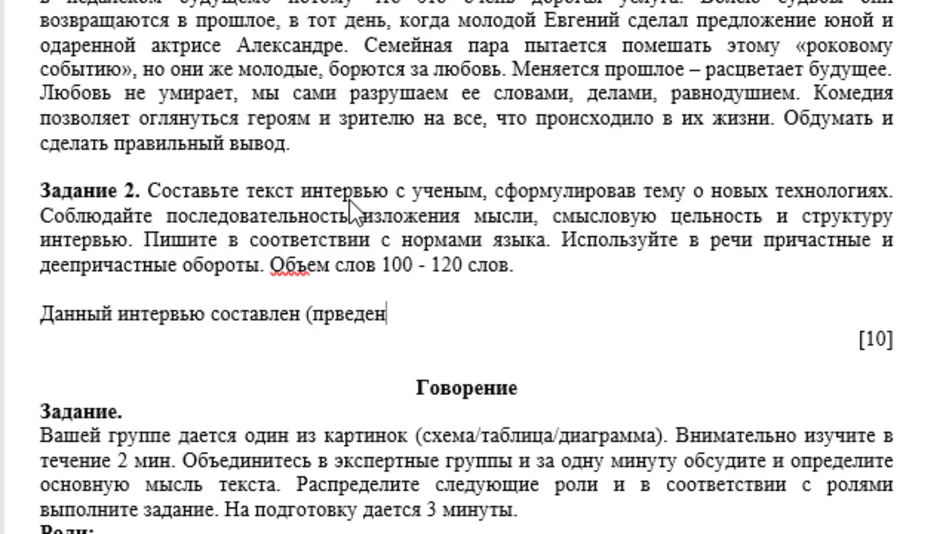
type(")")
key("Left")
key("Left")
key("Left")
type("о")
key("Right")
key("Right")
key("Right")
key("Right")
key("Right")
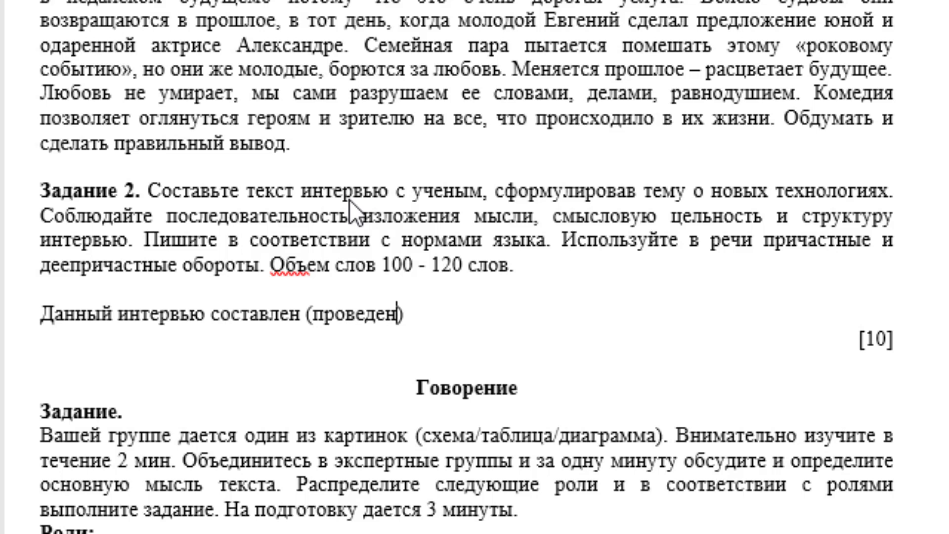
key("Right")
Step: Continue with 'с директором-координатором по направлению «Природоподобные технологии» НИЦ «Курчатовский институт»', the interviewee's name and a full stop
type("с ")
type("л")
key("BackSpace")
type("диеркторо")
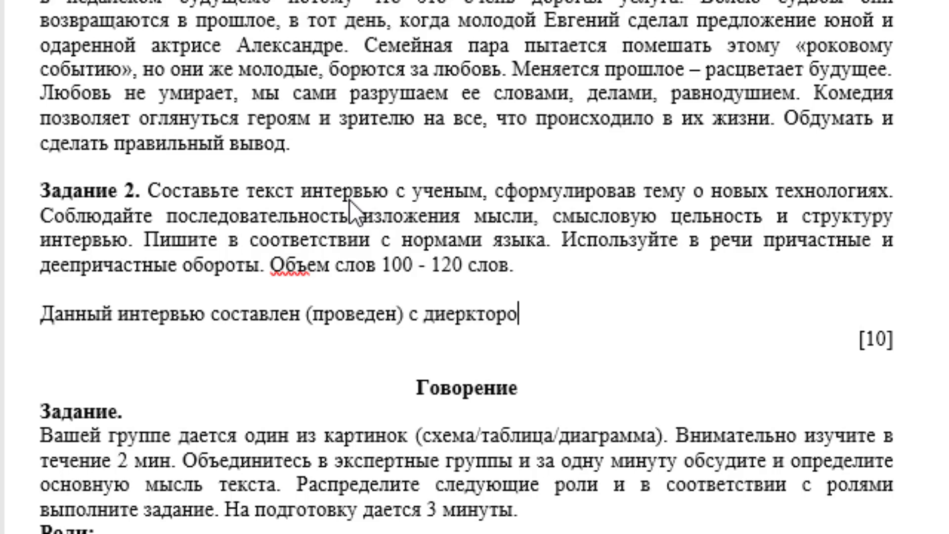
type("м-")
type("координато")
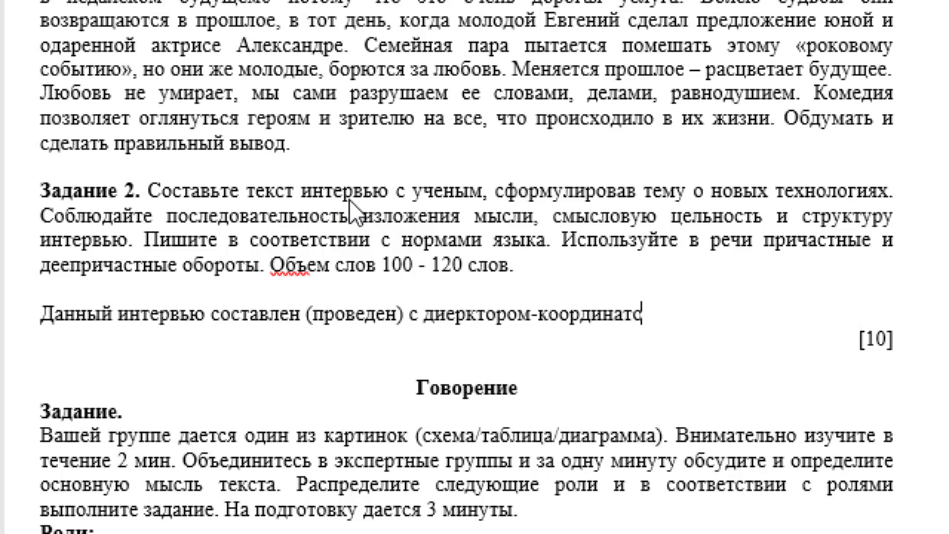
type("ром ")
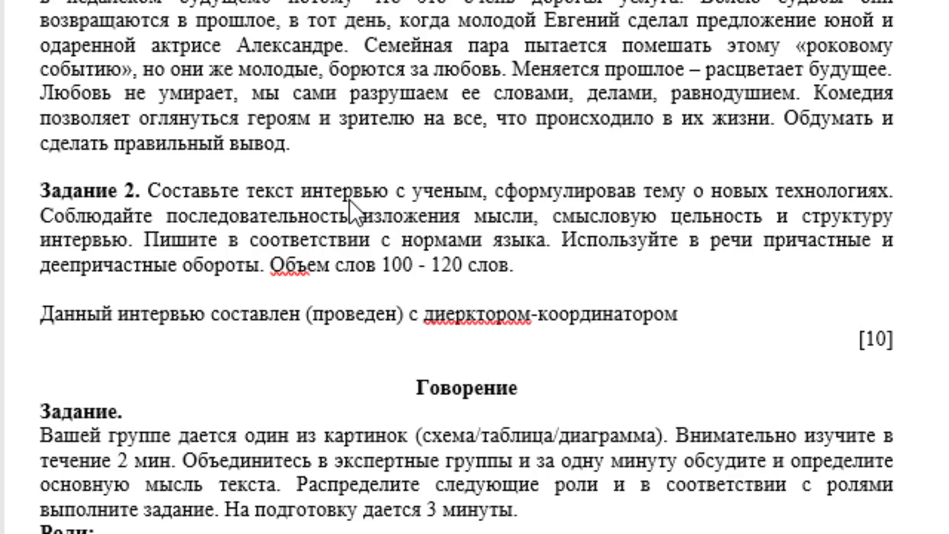
type("по нап")
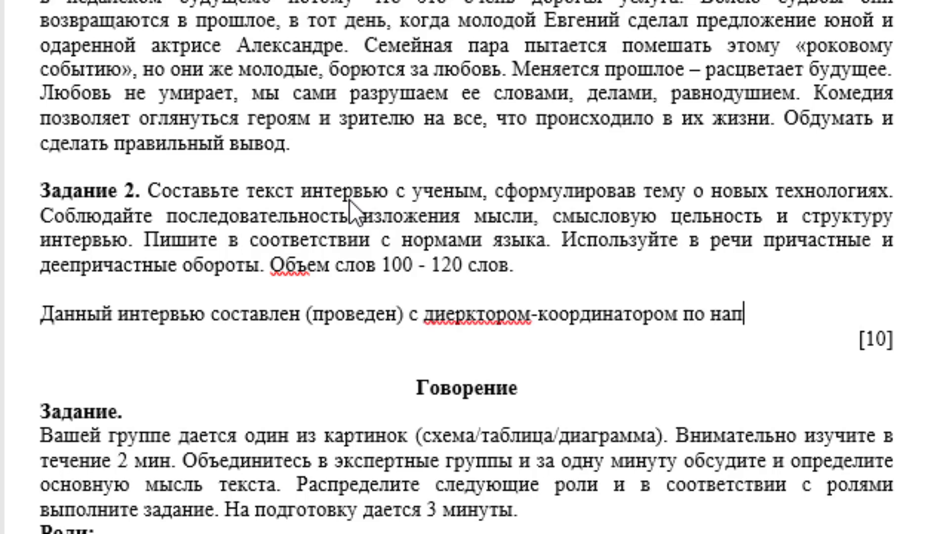
type("равлению ")
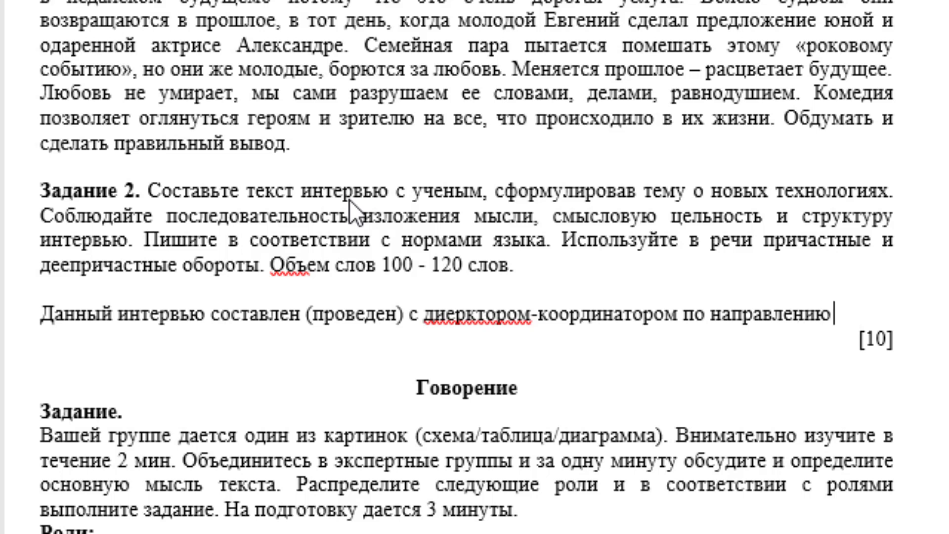
type("«")
type("Природ")
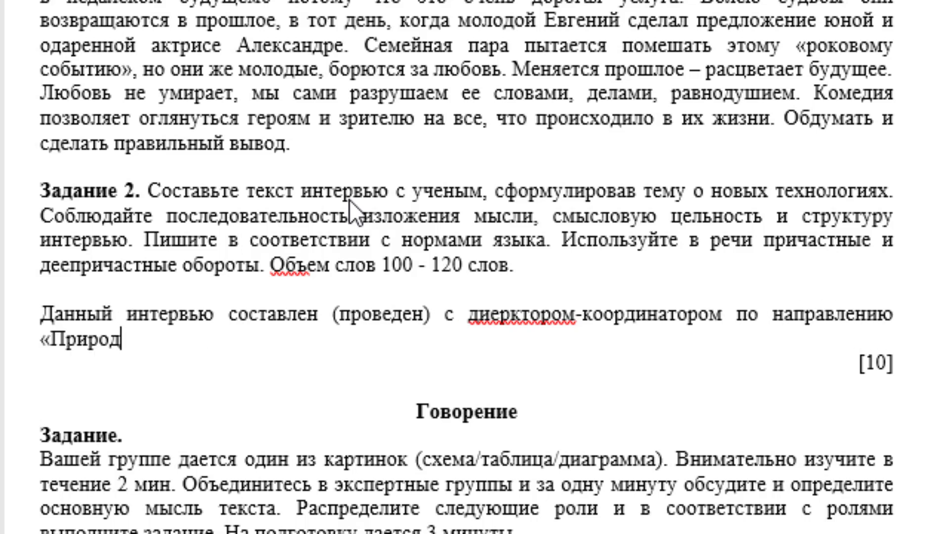
type("о")
type("подо")
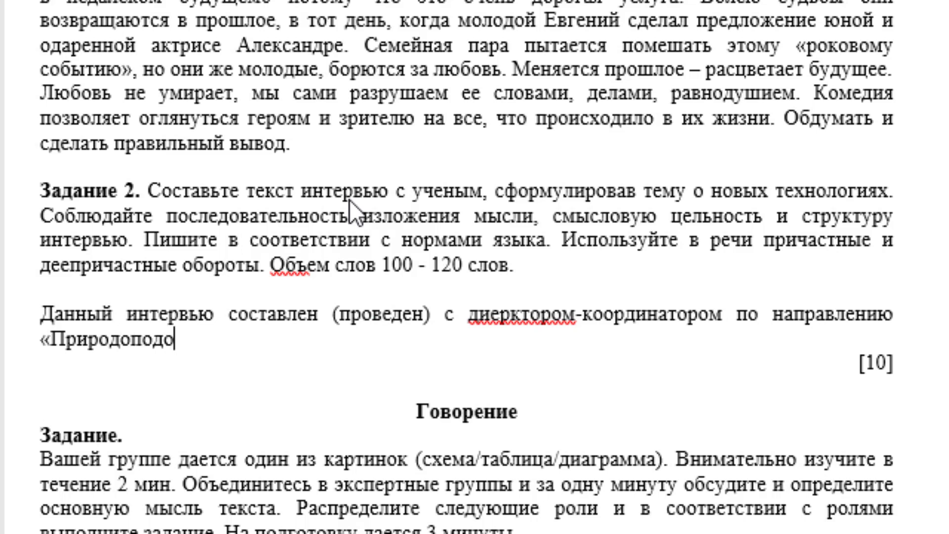
type("бные те")
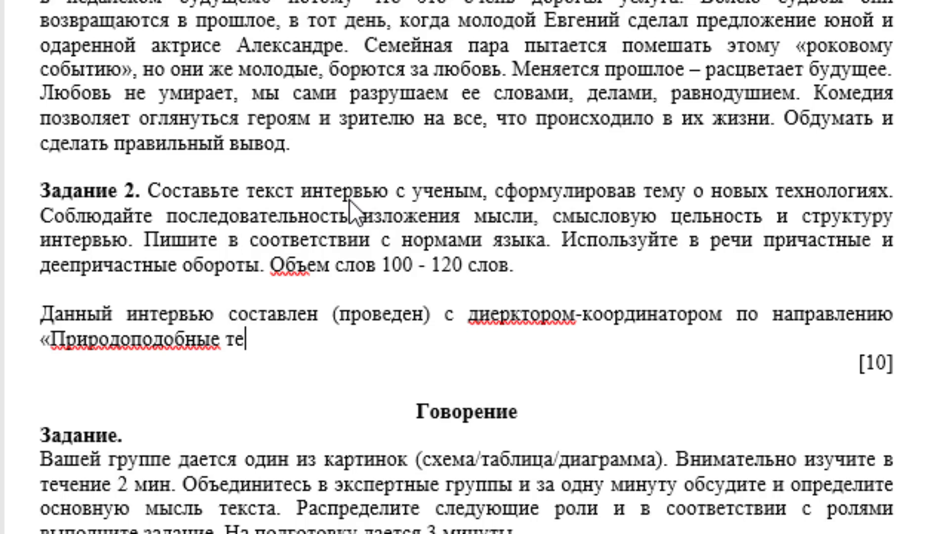
type("хнологи")
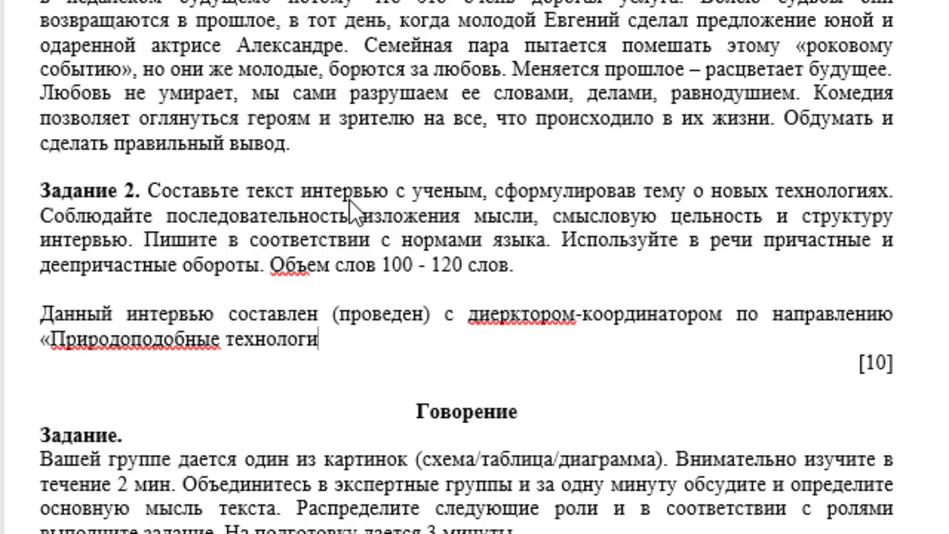
type("и» ")
type("Н")
key("BackSpace")
type("НИЦ ")
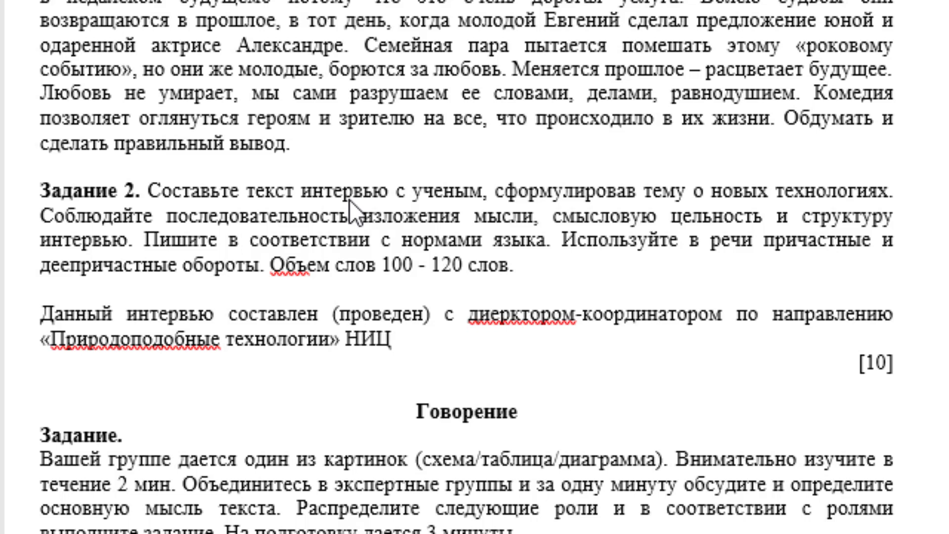
type("2")
key("BackSpace")
type("«Курч")
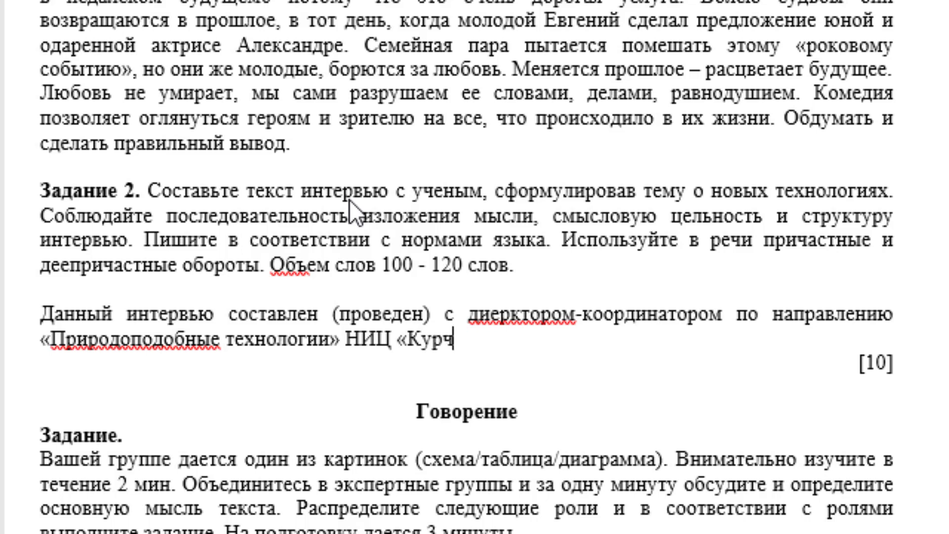
type("атовский")
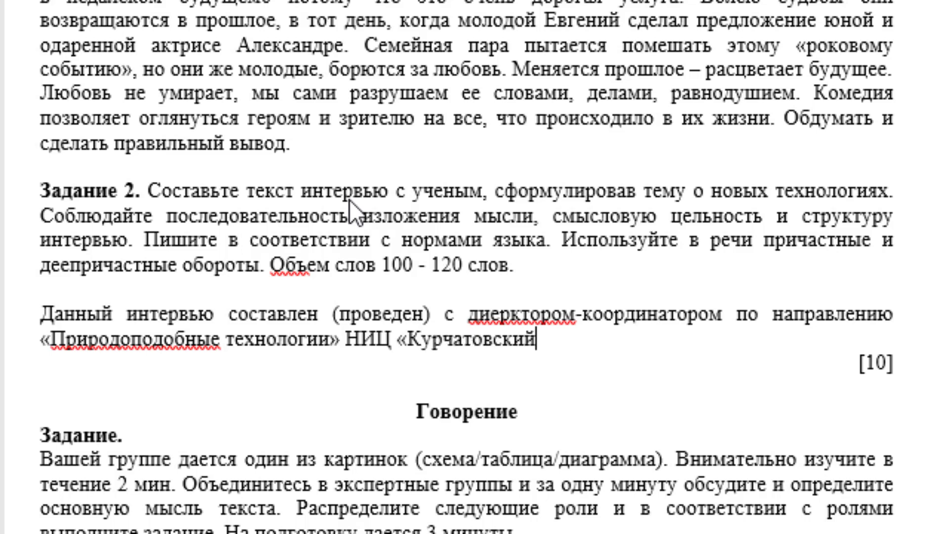
type(" институ")
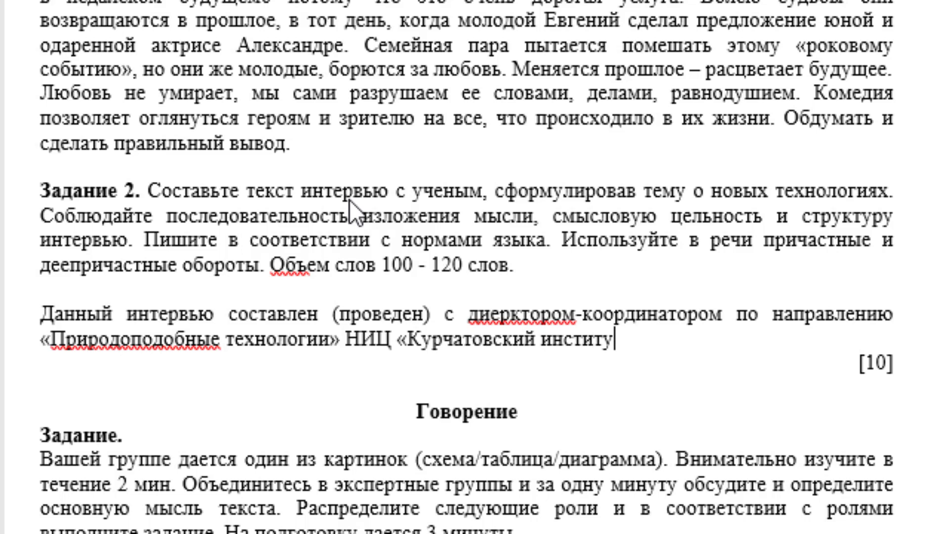
type("т» А")
key("BackSpace")
type("Выче")
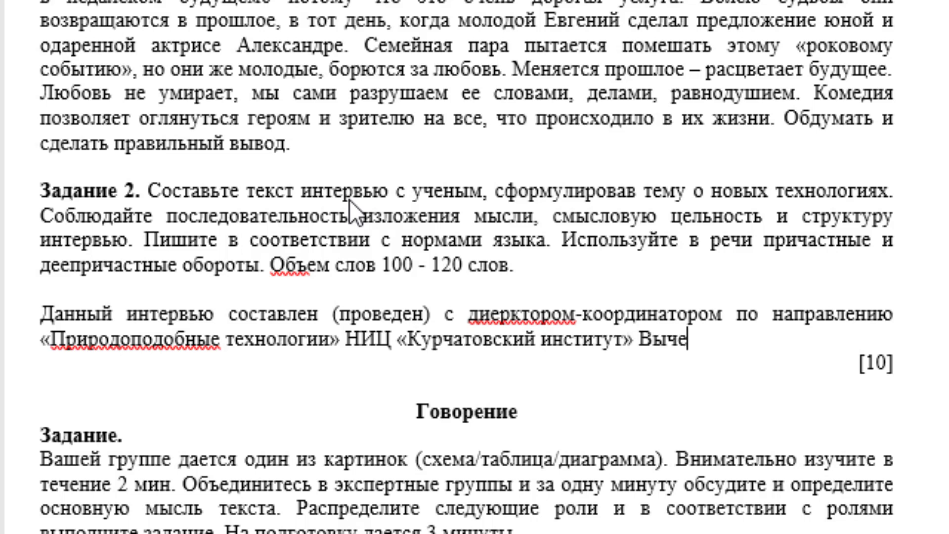
type("лв")
key("BackSpace")
type("о")
key("BackSpace")
type("авом")
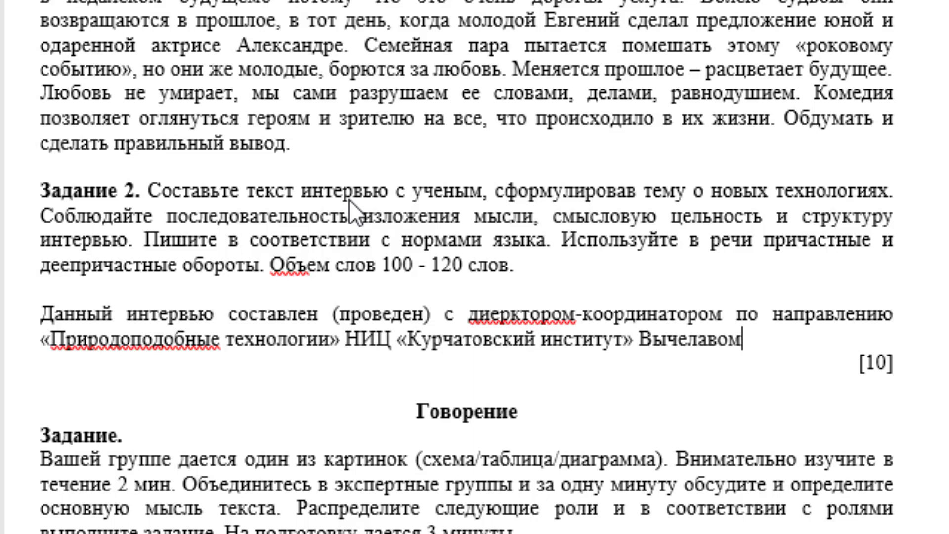
type(" Демин")
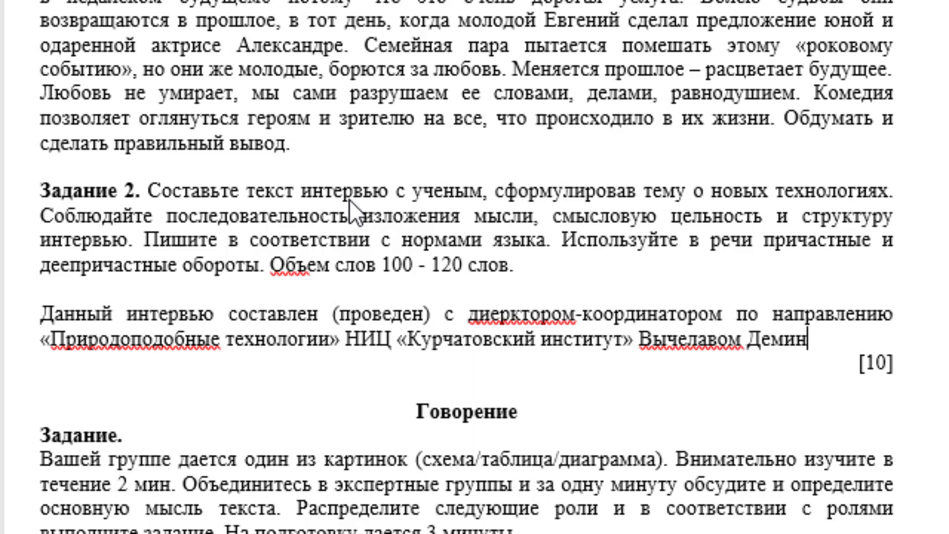
type(".")
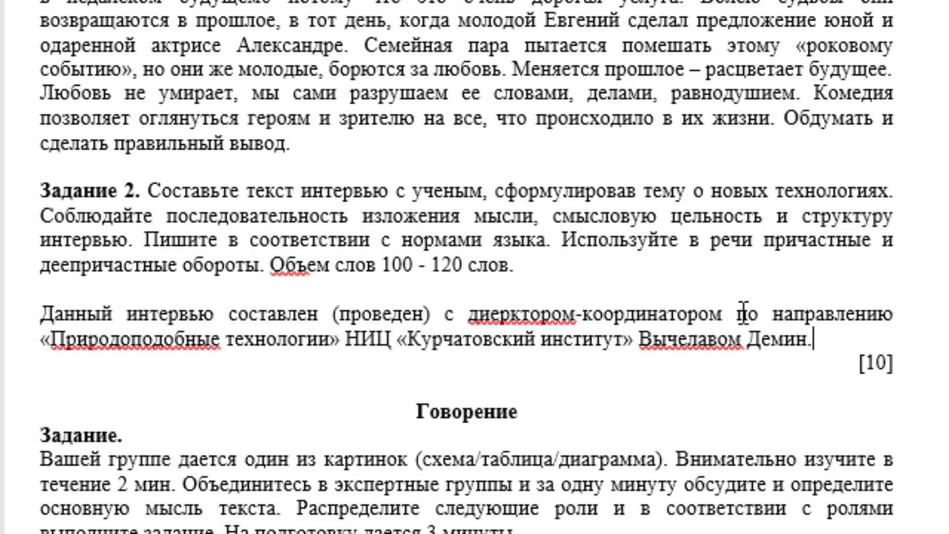
Step: Correct the misspelled interviewee name and fix диерктором to директором via spelling suggestions
left_click(741, 341)
key("BackSpace")
key("BackSpace")
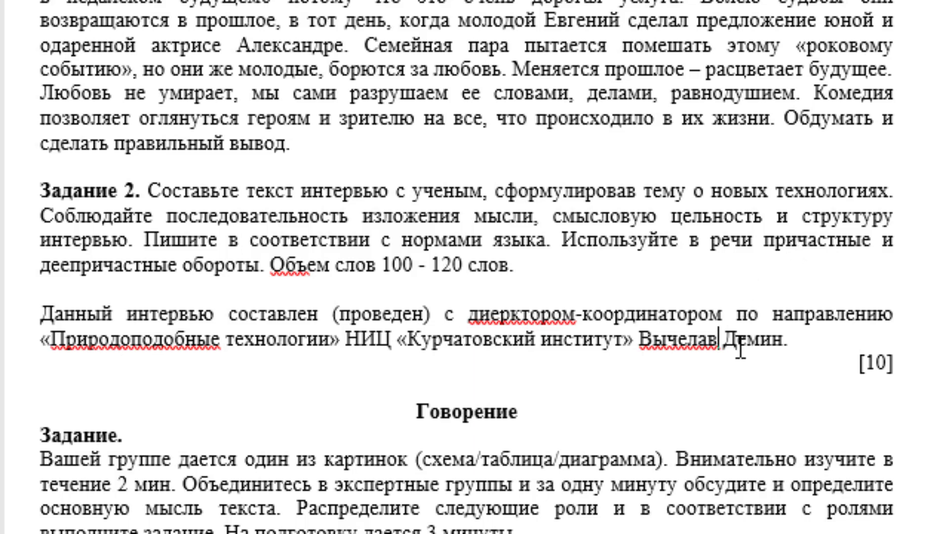
left_click(692, 340)
type("с")
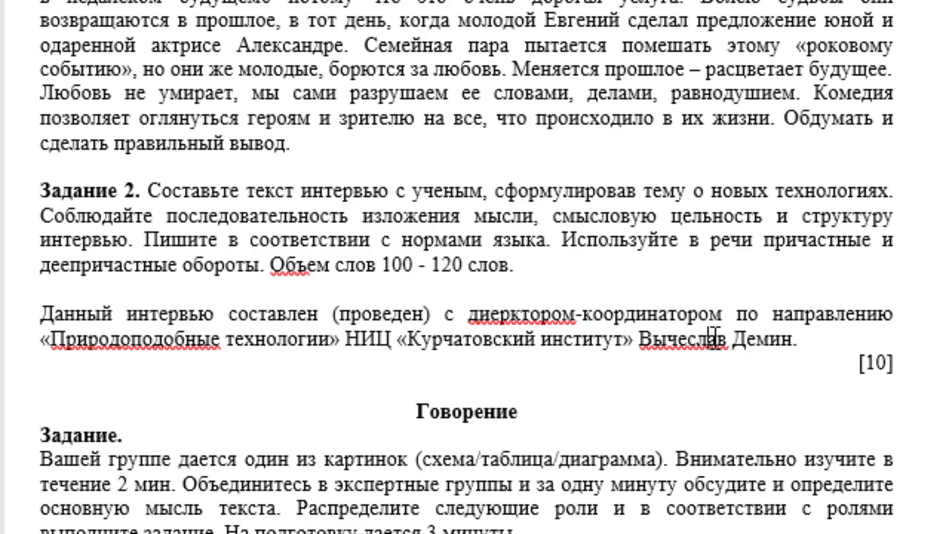
left_click(669, 340)
key("BackSpace")
type("я")
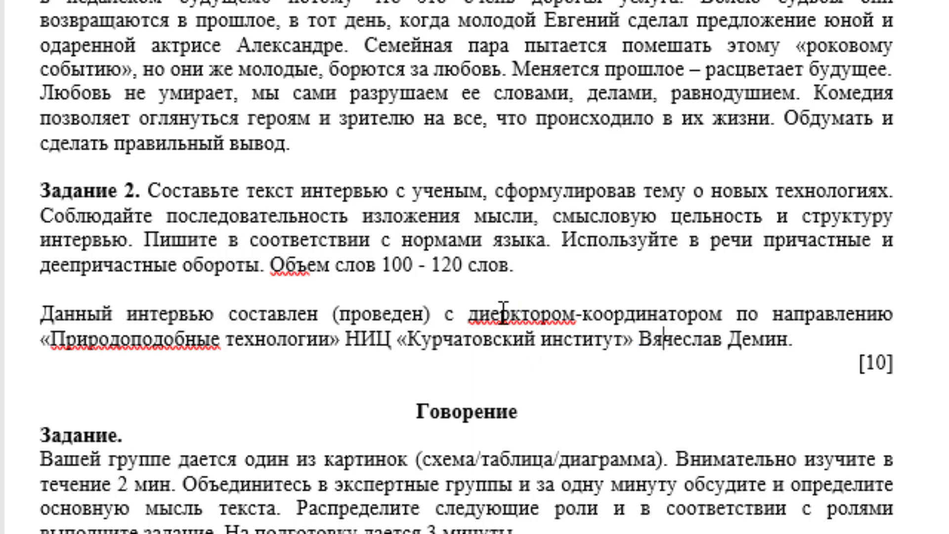
right_click(491, 314)
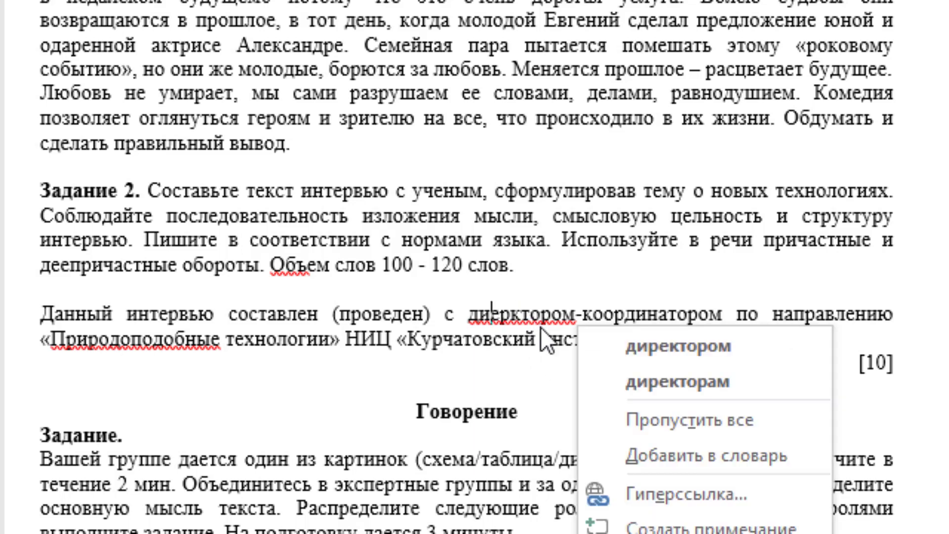
left_click(604, 343)
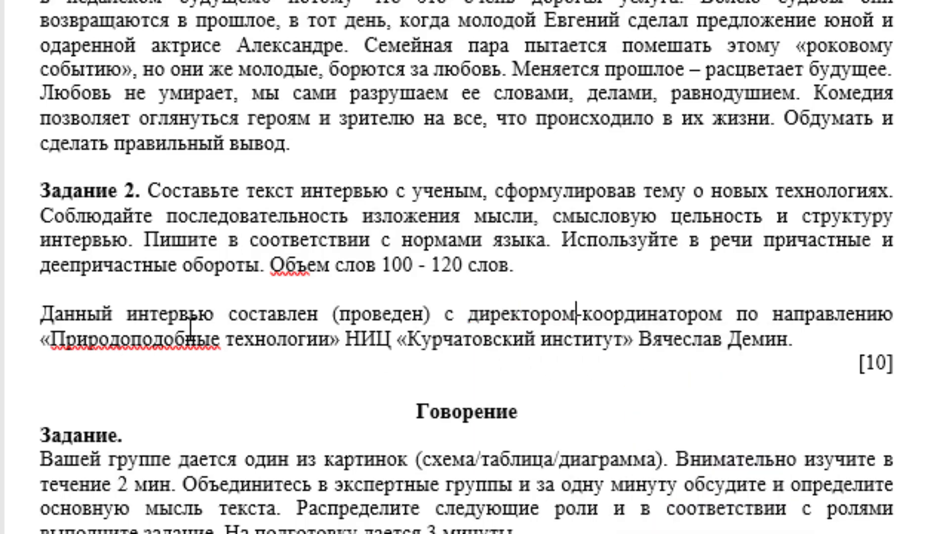
Step: Delete 'составлен' and 'Данный' so the intro starts with Интервью, then add an empty line
left_click(269, 315)
double_click(273, 315)
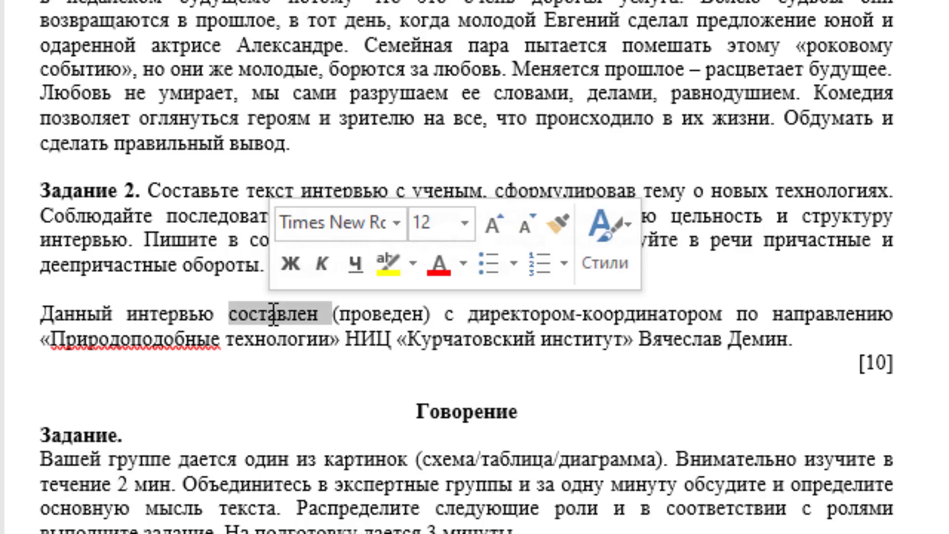
key("BackSpace")
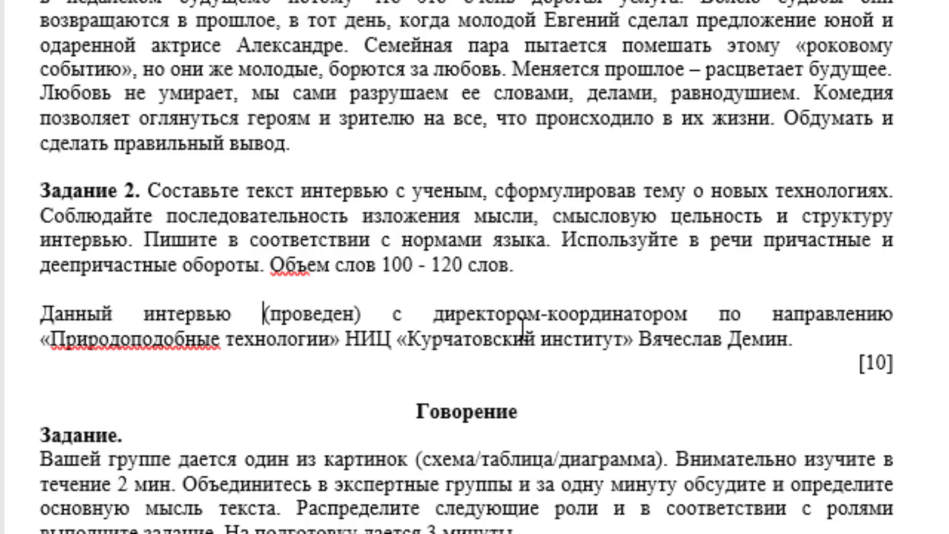
double_click(100, 306)
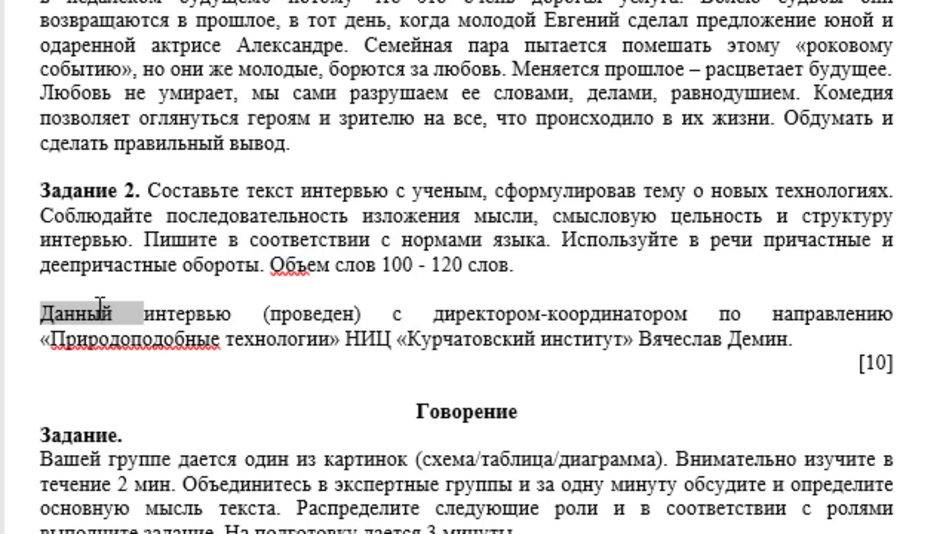
key("Delete")
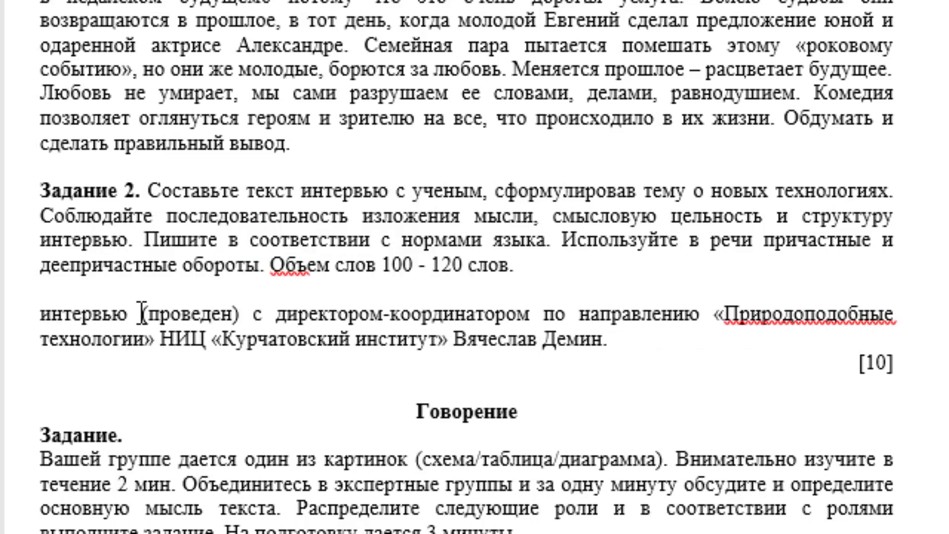
left_click(140, 314)
key("BackSpace")
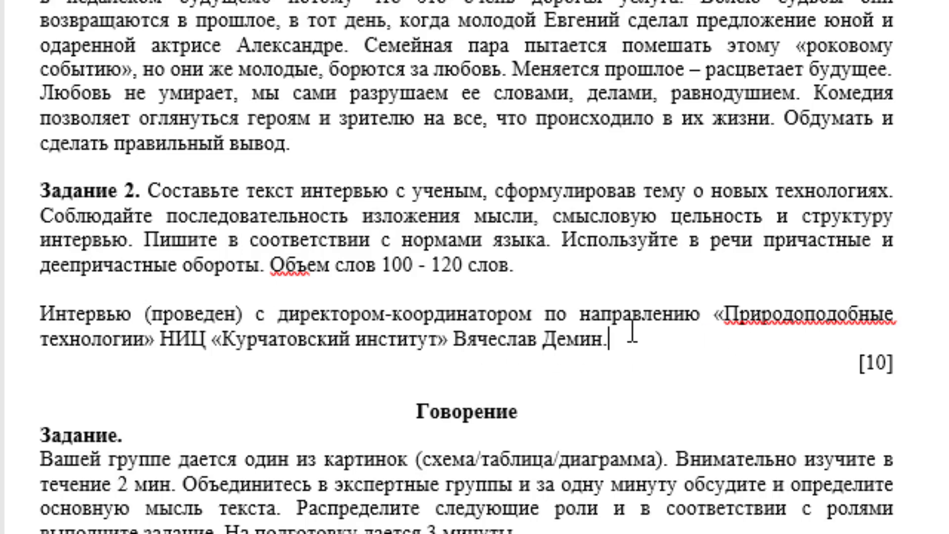
key("Return")
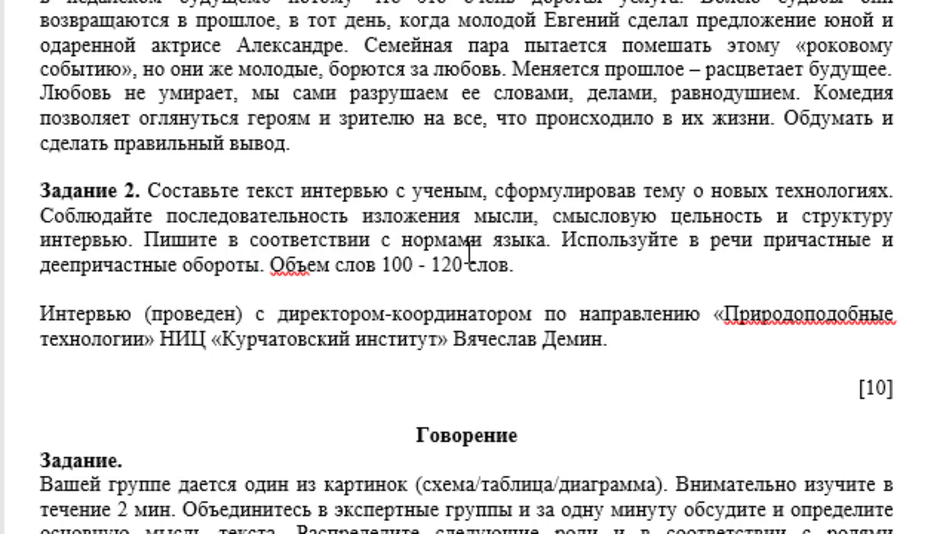
scroll(465, 251, "down", 1)
scroll(468, 252, "down", 1)
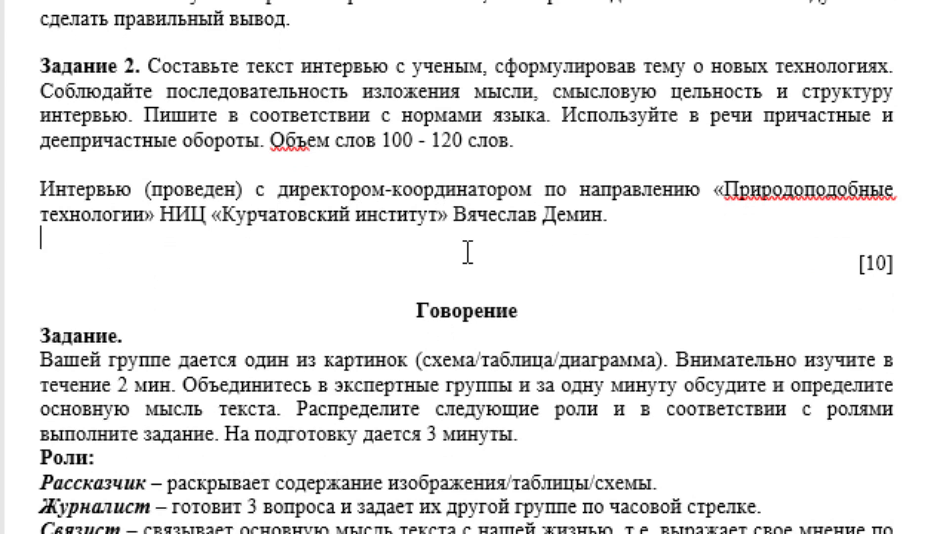
Step: Paste the interview's two questions and answers on nature-like and НБИКС technologies below the introduction
type("— Вячеслав, что такое природоподобные технологии, каковы их задачи? Современные технологии чрезвычайно ресурсоёмкие. Мы изымаем ресурсы из природы, но не возвращаем назад. Используем большое количество пресной воды, загрязняем окружающую среду, сжигаем огромное количество кислорода. Техносфера, которую создал человек, входит в противоречие с биосферой. — В Курчатовском институте это направление называется НБИКС-технологиями, почему? — Природоподобные технологии и НБИКС-технологии — не совсем одно и то же. НБИКС-парадигма, которая является аббревиатурой, расшифровывается следующим образом: нано- (Н), био- (Б), информационные (И), когнитивные (К) и социогуманитарные технологии (С). И все эти технологии, будучи объединёнными, конвергированными в единое целое, являются инструментом развития природоподобных технологий. Со времён Ньютона мы начали разделять природу на отдельные области знаний. Настала пора восстанавливать всё опять в единое целое. На стыке наук сейчас рождаются современные и перспективные для ближайшего будущего технологии.")
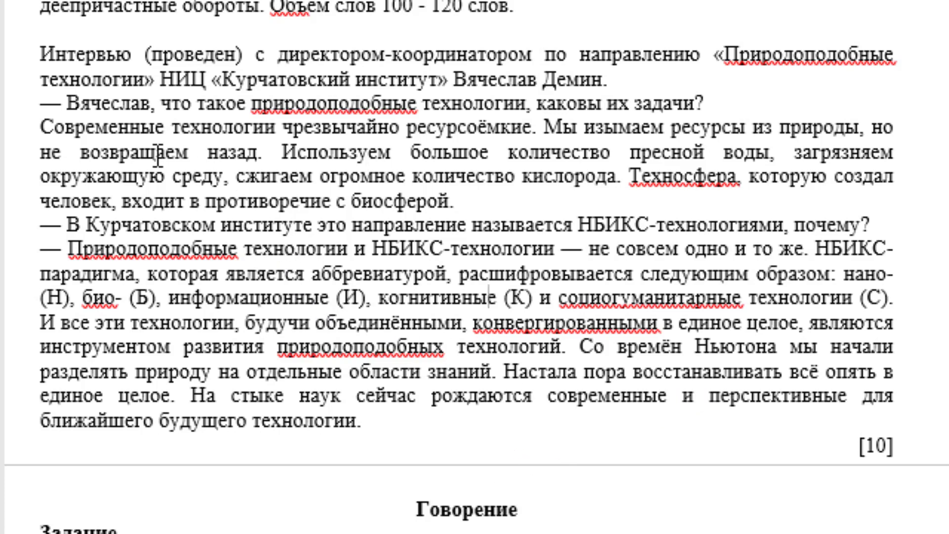
left_click_drag(41, 103, 131, 127)
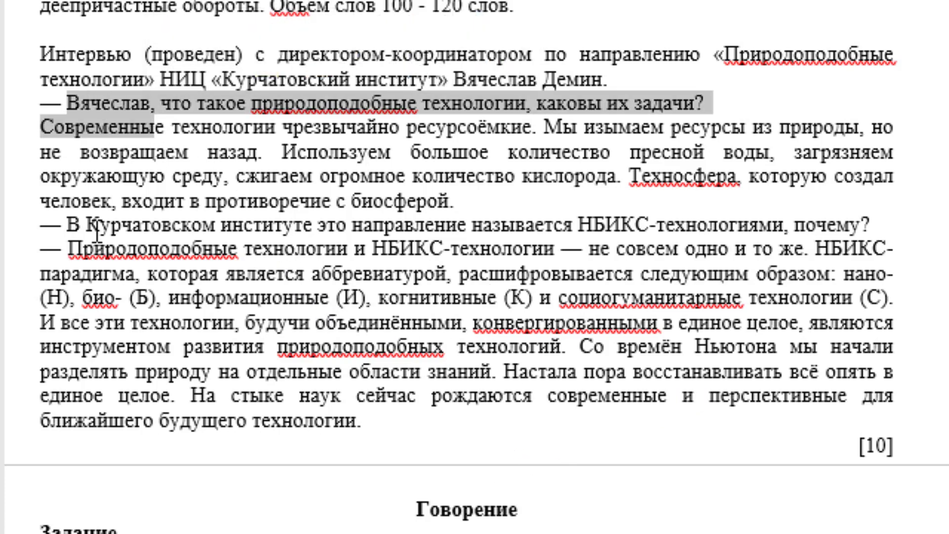
left_click_drag(87, 225, 177, 262)
left_click(178, 267)
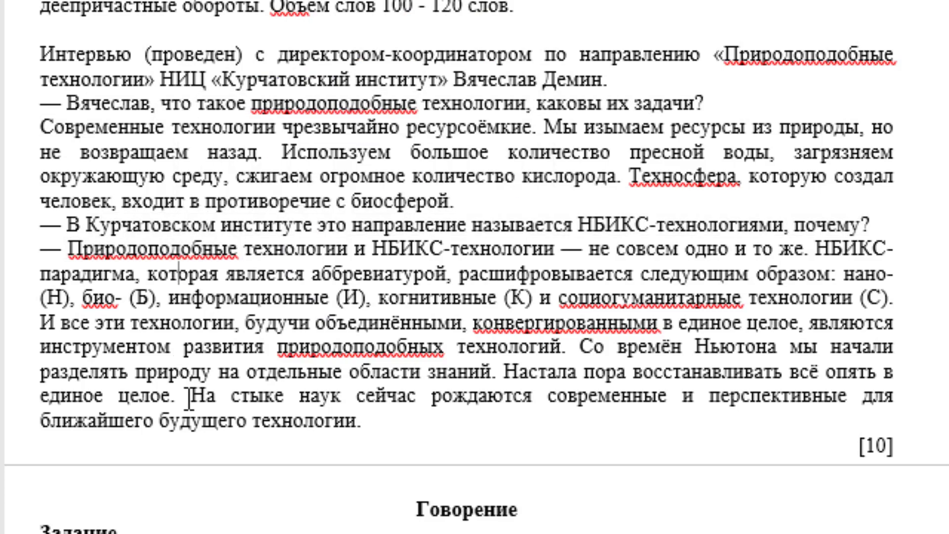
scroll(189, 398, "down", 3)
scroll(189, 398, "down", 3)
scroll(198, 336, "down", 1)
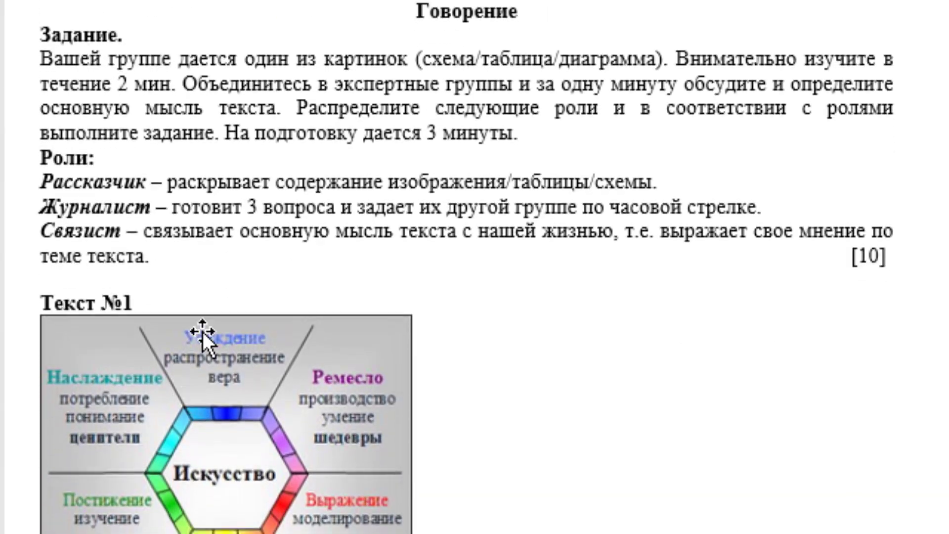
left_click_drag(187, 50, 392, 151)
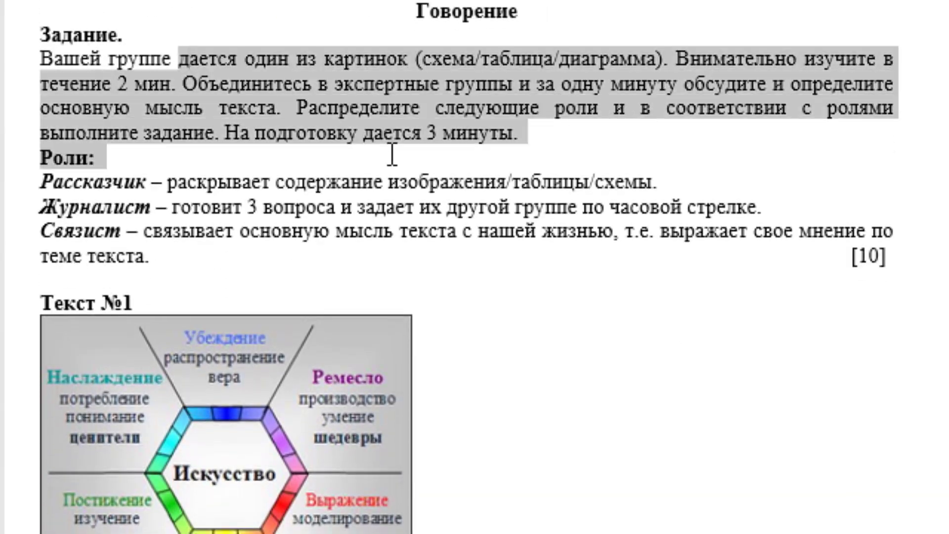
left_click(357, 207)
left_click(108, 182)
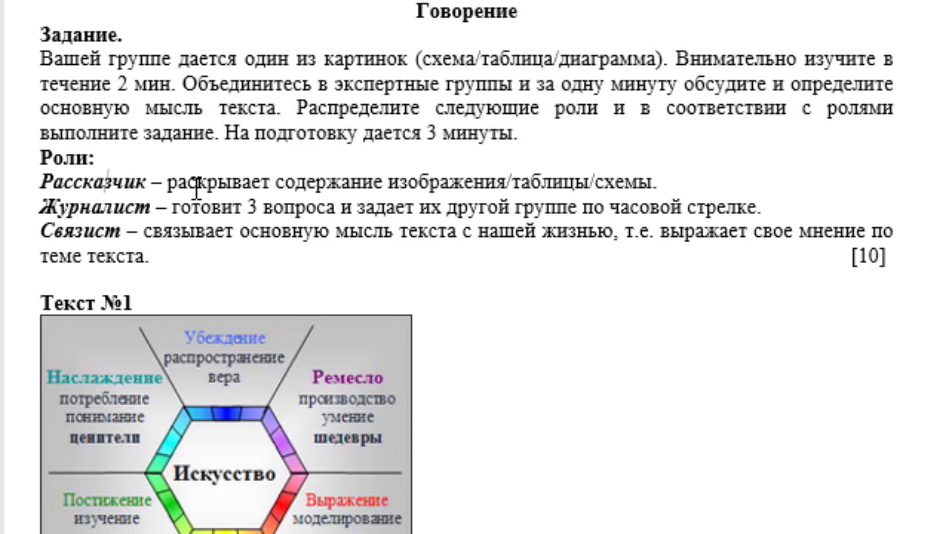
scroll(258, 258, "down", 1)
scroll(257, 258, "down", 4)
scroll(254, 254, "down", 3)
left_click(254, 263)
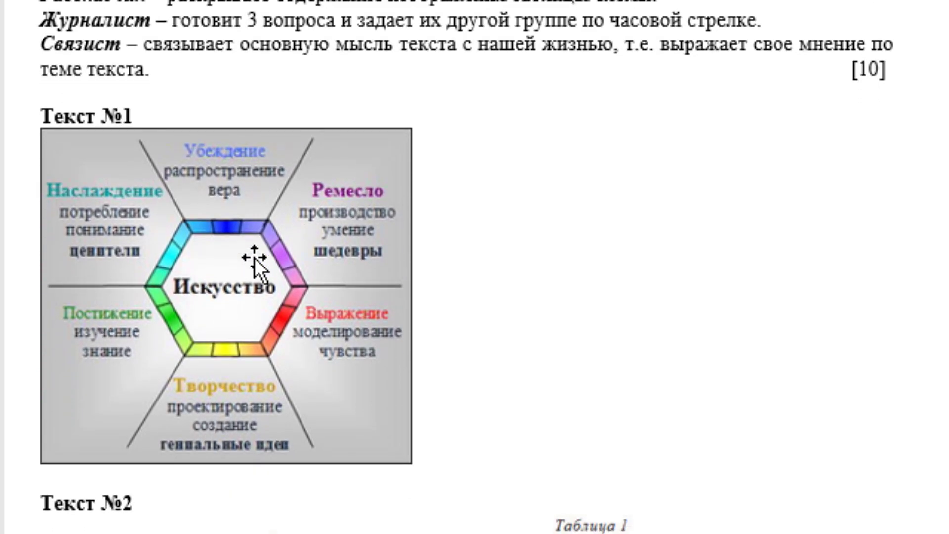
left_click(581, 322)
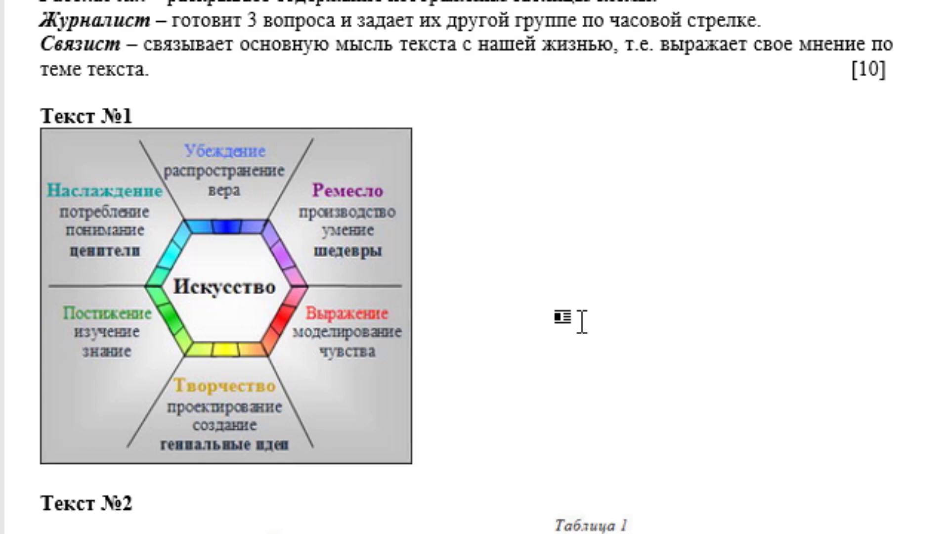
scroll(582, 321, "down", 1)
scroll(582, 321, "down", 10)
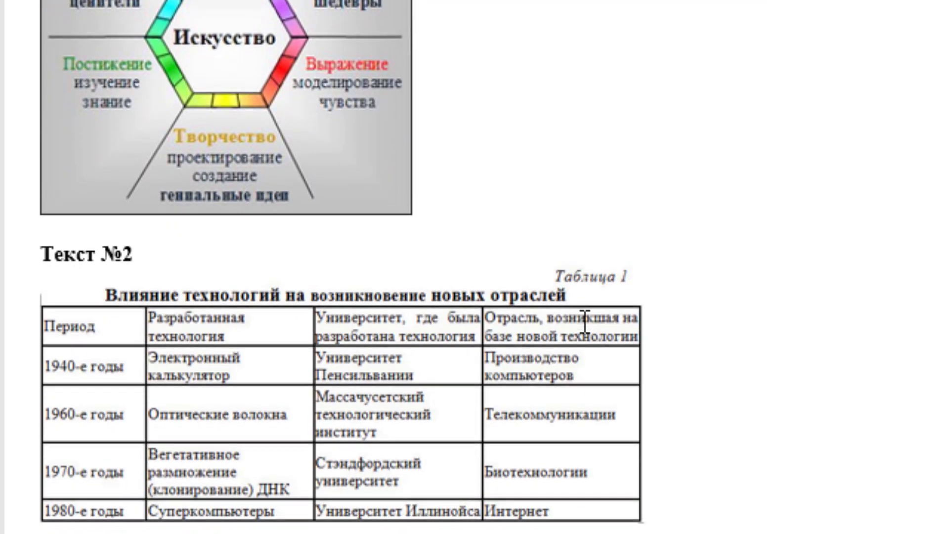
left_click(494, 363)
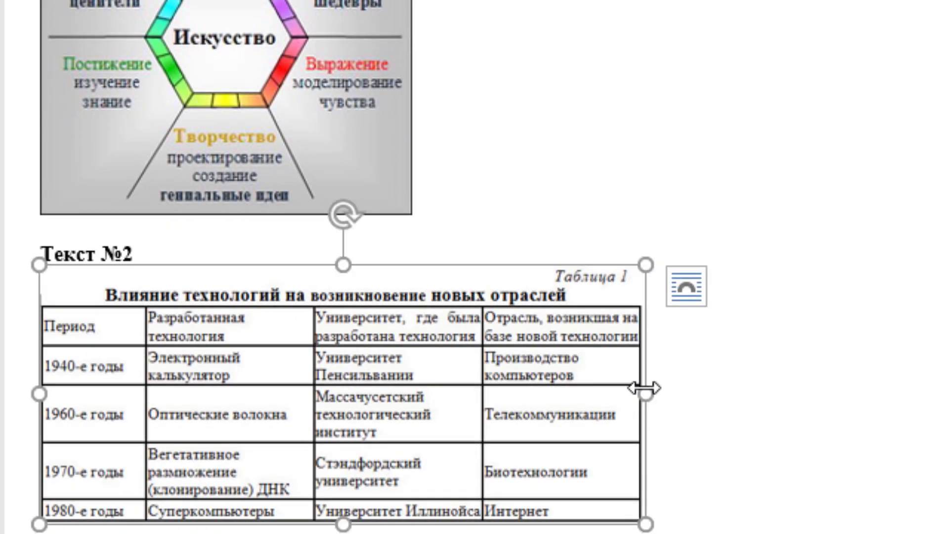
scroll(645, 387, "down", 3)
scroll(644, 388, "up", 3)
scroll(645, 387, "up", 3)
scroll(645, 387, "up", 4)
scroll(644, 388, "up", 7)
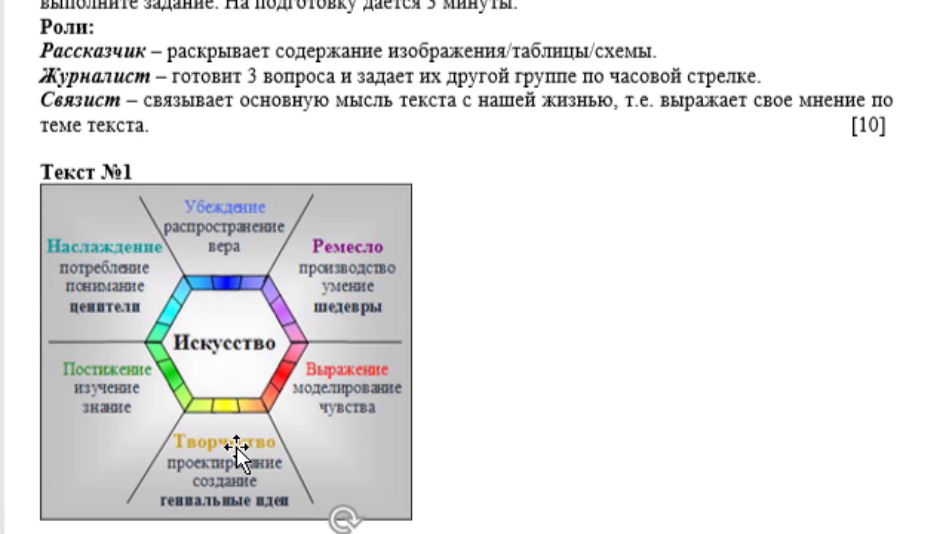
left_click(171, 375)
scroll(239, 304, "up", 3)
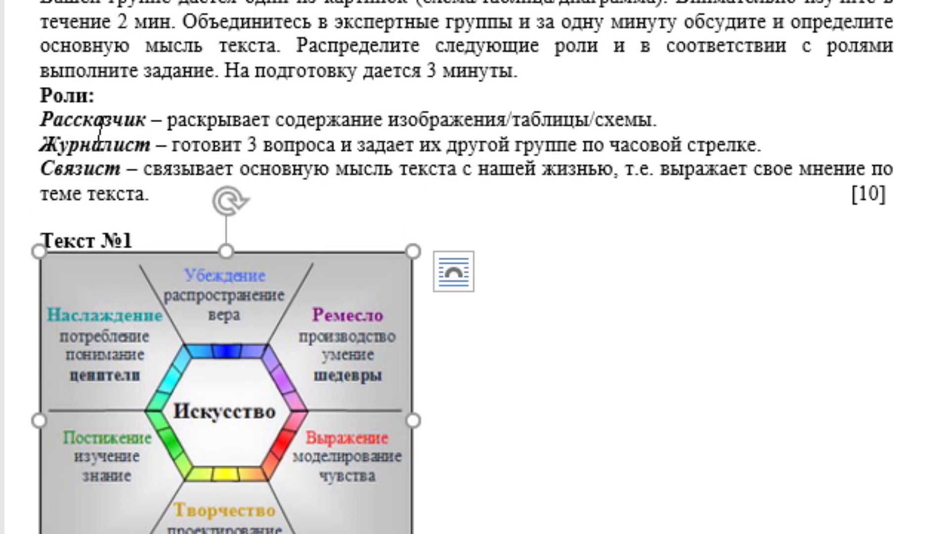
left_click(101, 136)
left_click(87, 168)
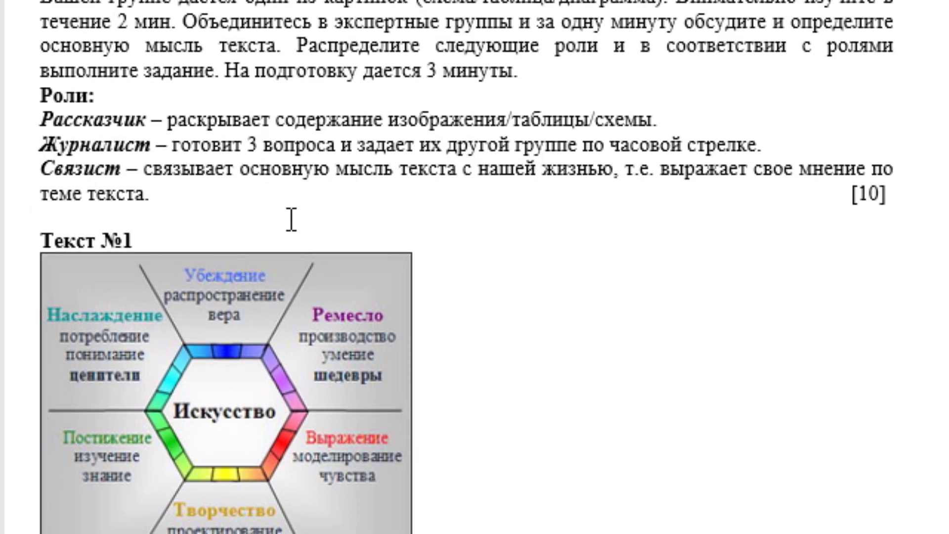
scroll(456, 316, "down", 3)
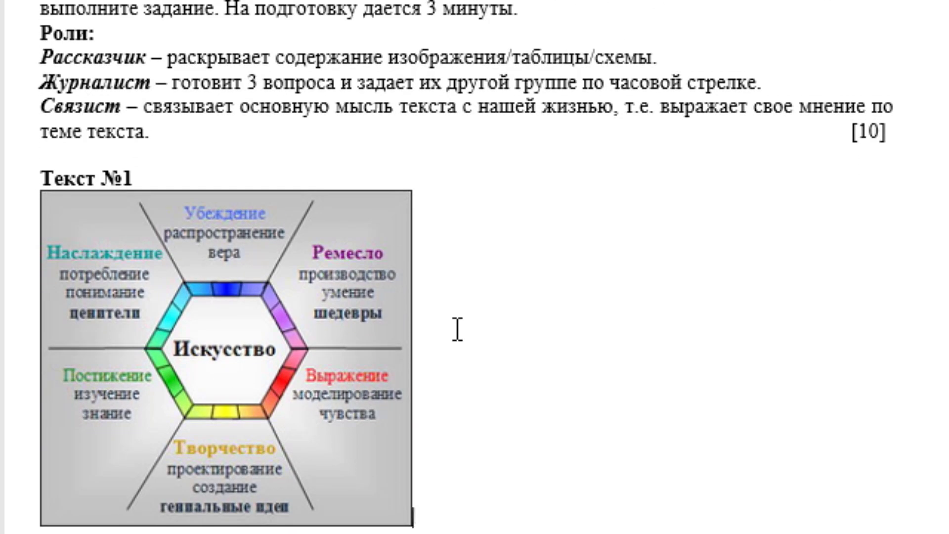